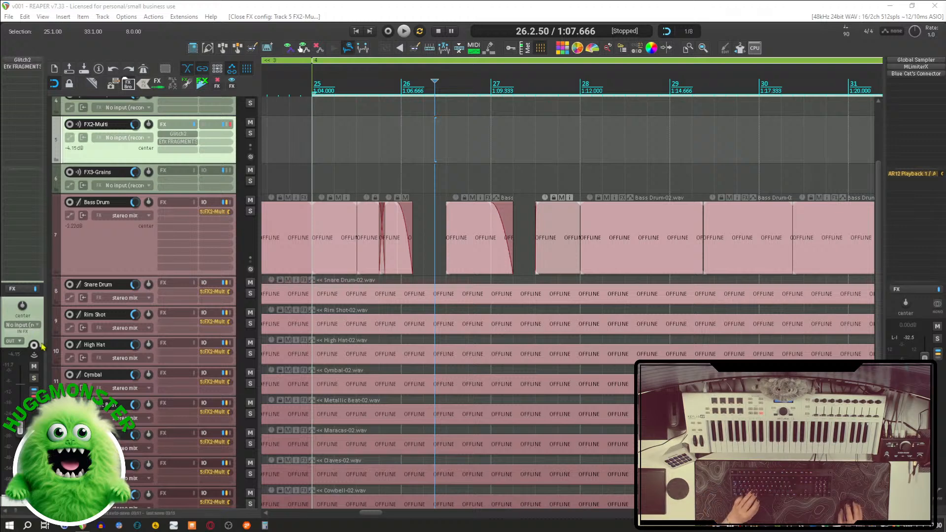
Clear the time selection and return the edit cursor to the start of the project.
scroll(144, 254, "up", 2)
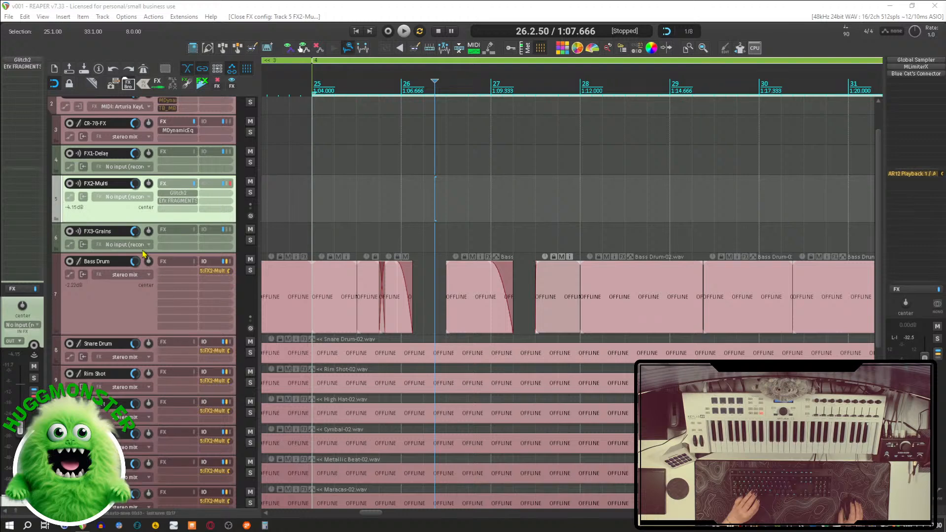
scroll(144, 254, "up", 1)
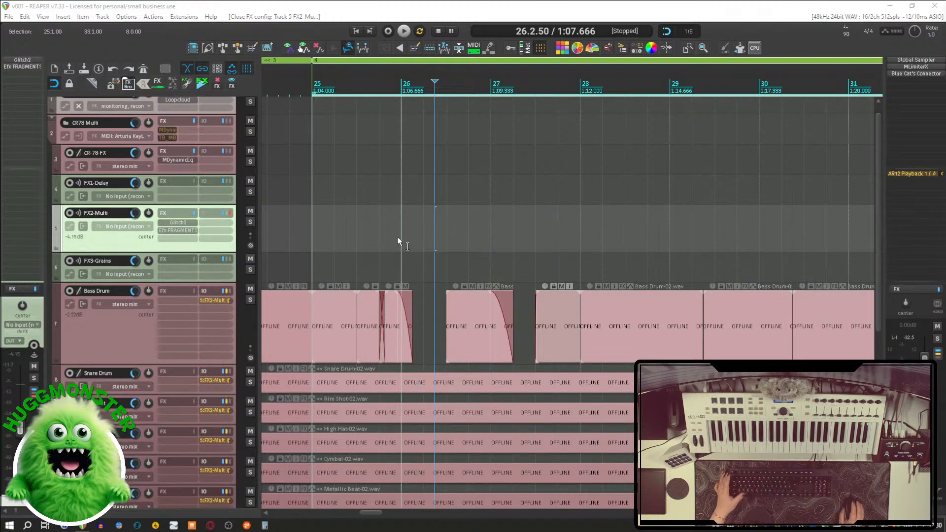
left_click(290, 76)
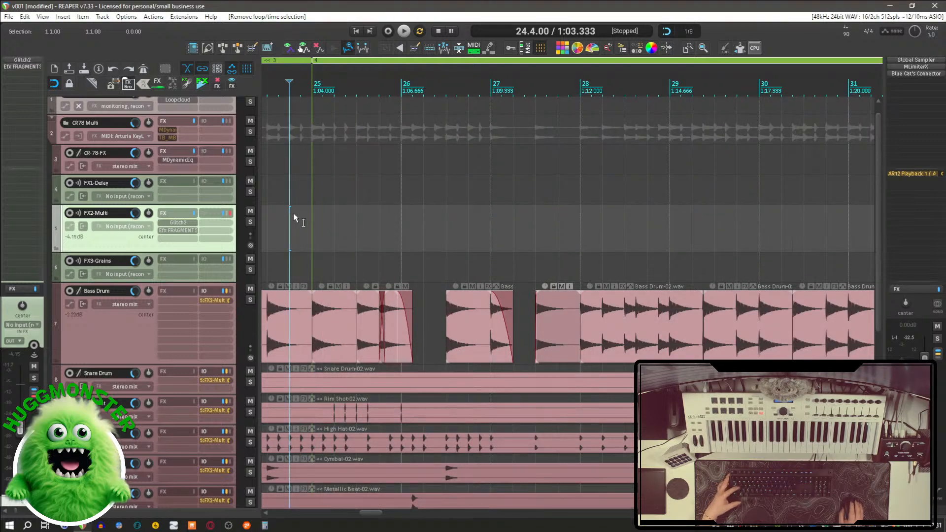
key("Home")
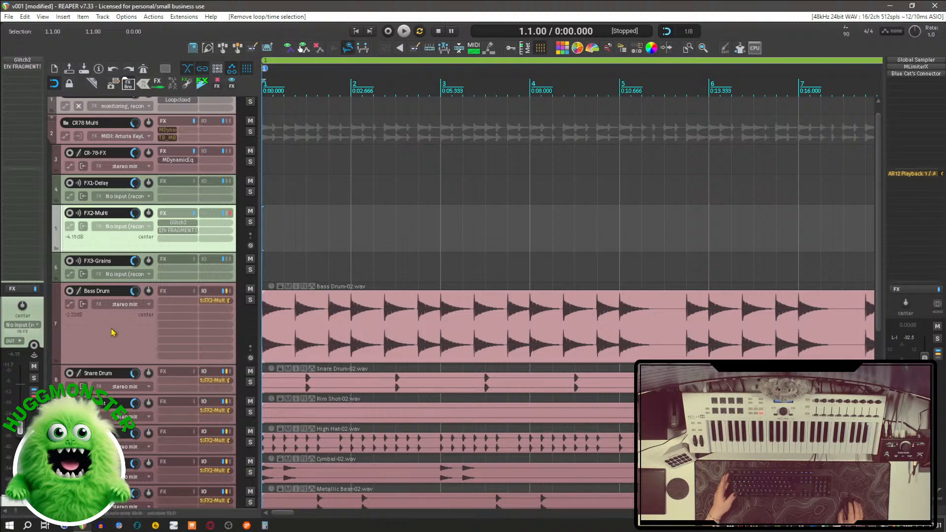
Play the whole drum arrangement from the project start, and stop playback after a few bars.
scroll(113, 329, "down", 7)
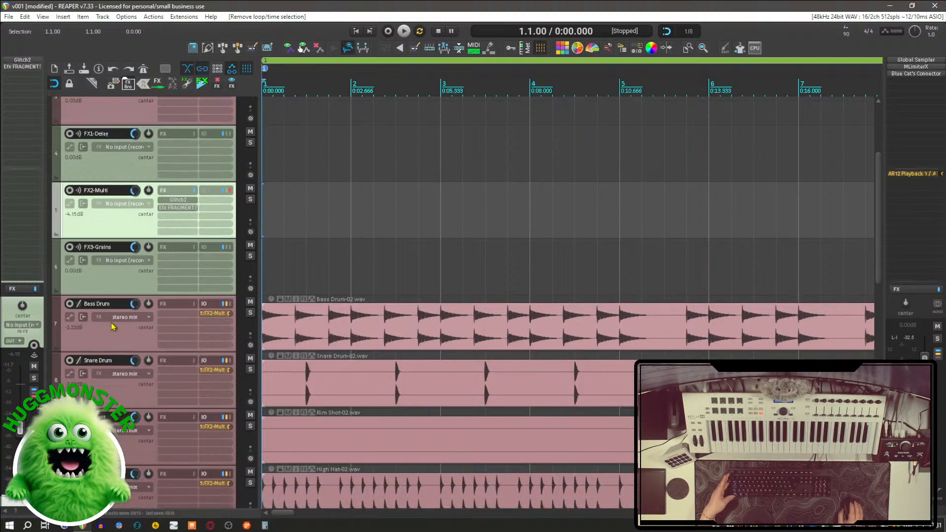
scroll(112, 326, "down", 2)
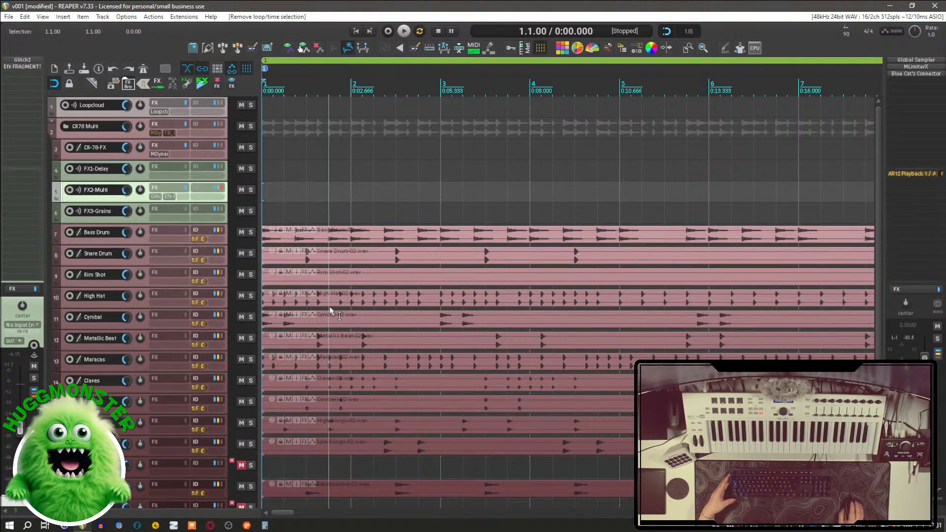
scroll(436, 295, "down", 5)
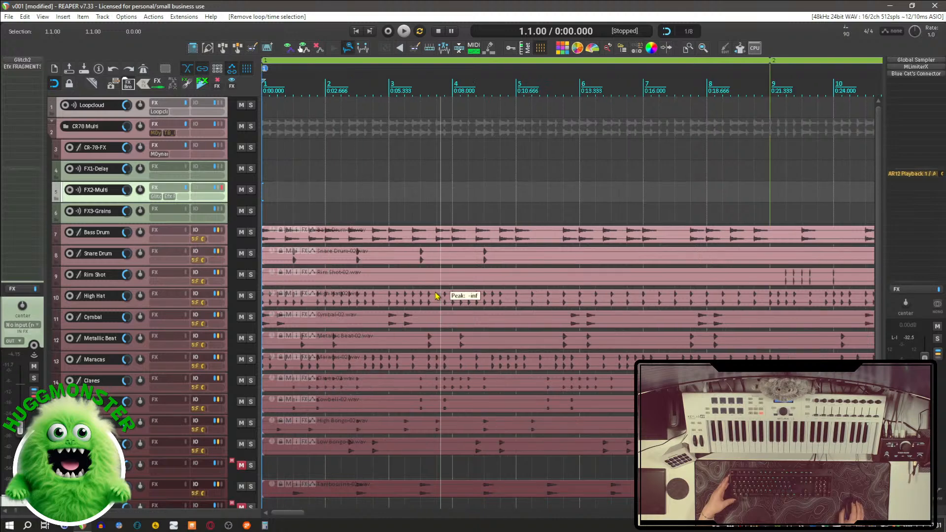
scroll(435, 295, "down", 3)
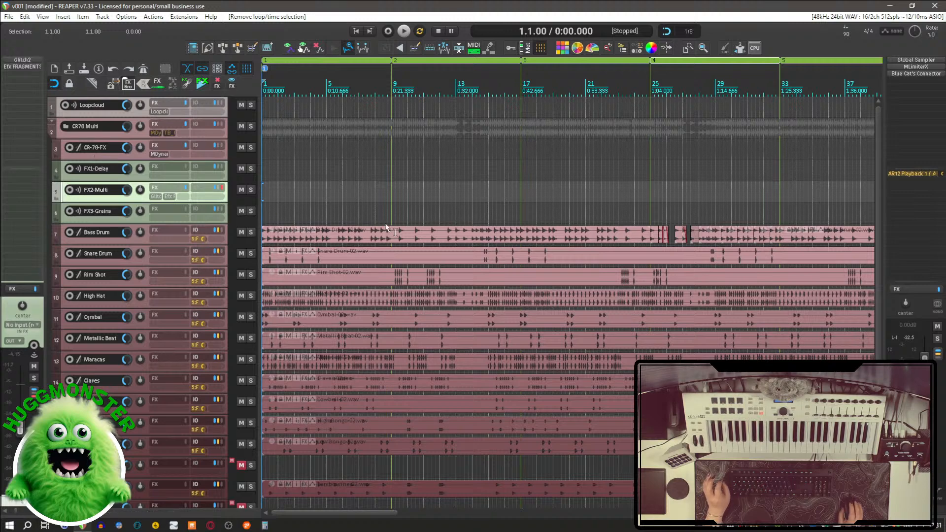
left_click(404, 31)
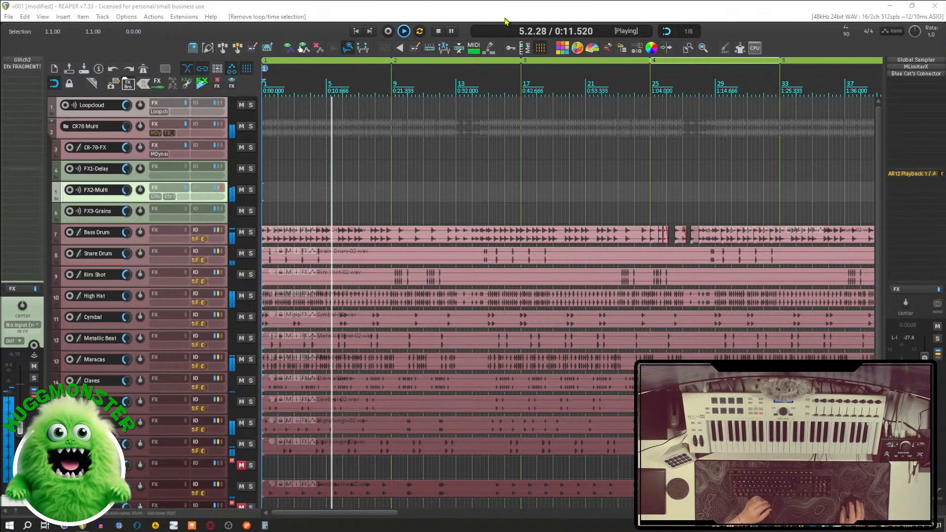
key("space")
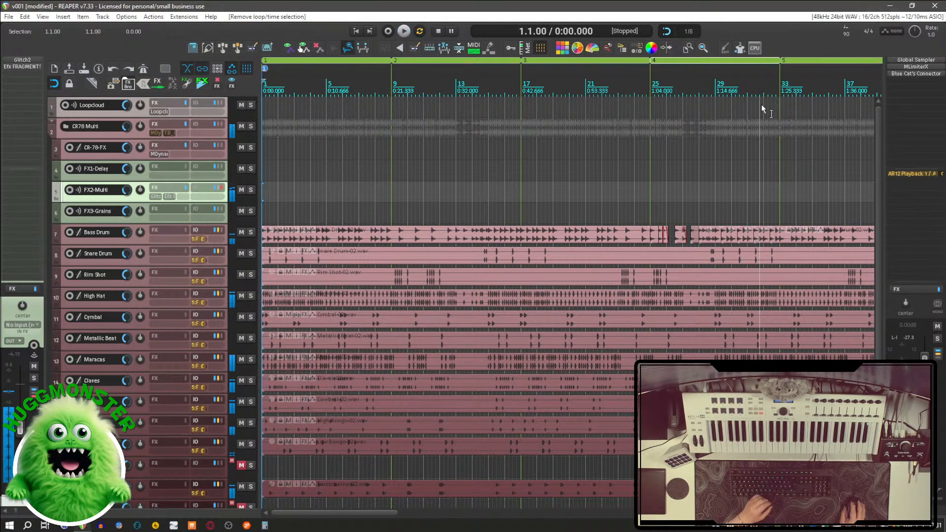
Set the project tempo to 110 BPM.
double_click(846, 34)
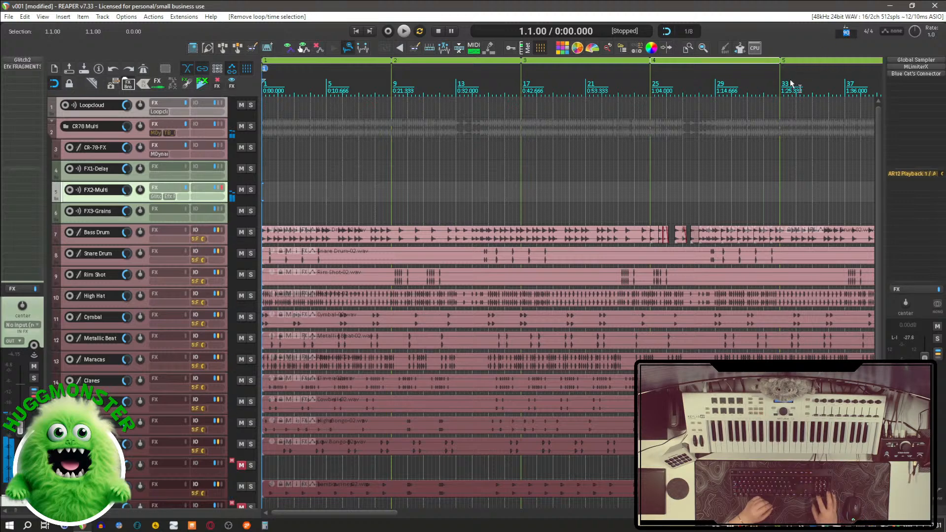
type("1")
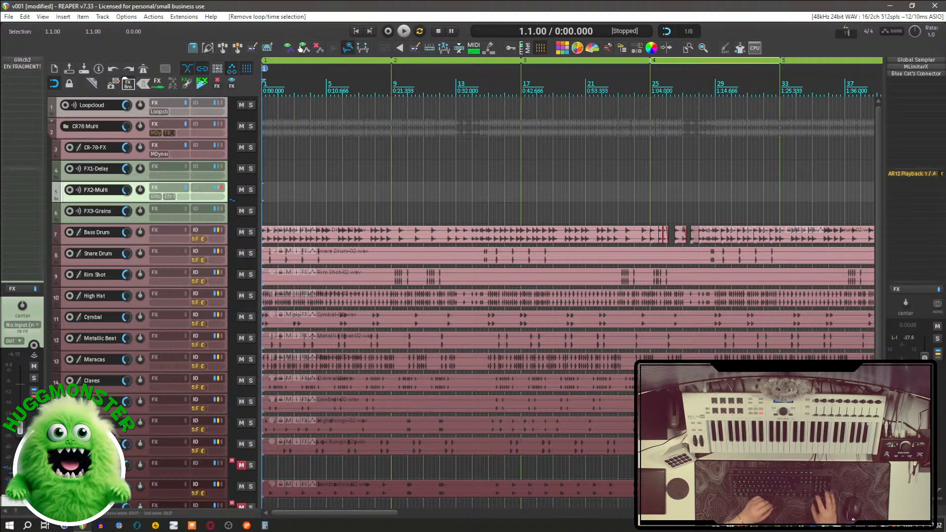
type("10")
key("Return")
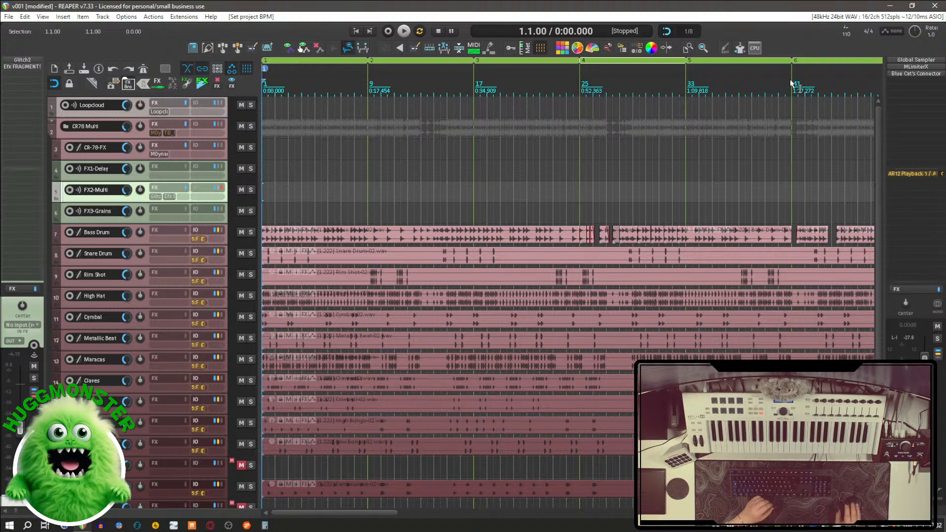
Listen to the arrangement at the new tempo from the start and stop playback.
key("space")
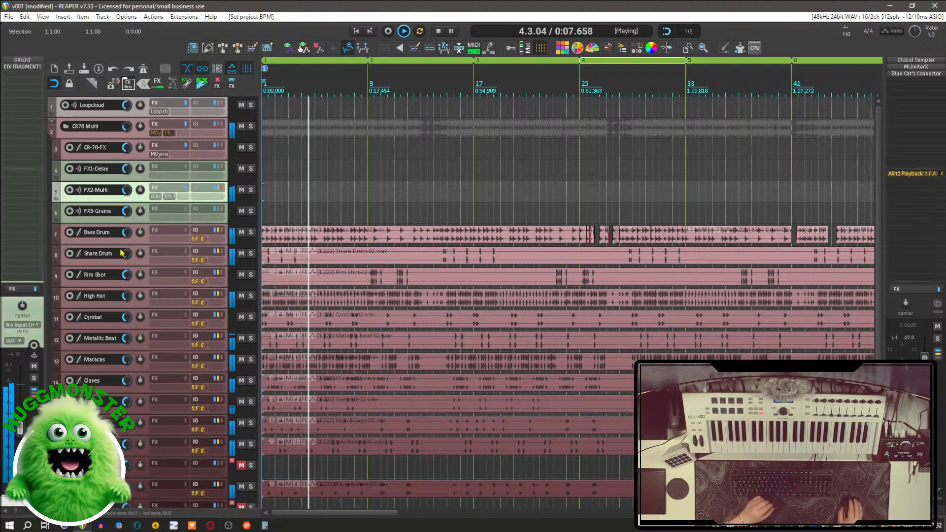
scroll(123, 276, "down", 1)
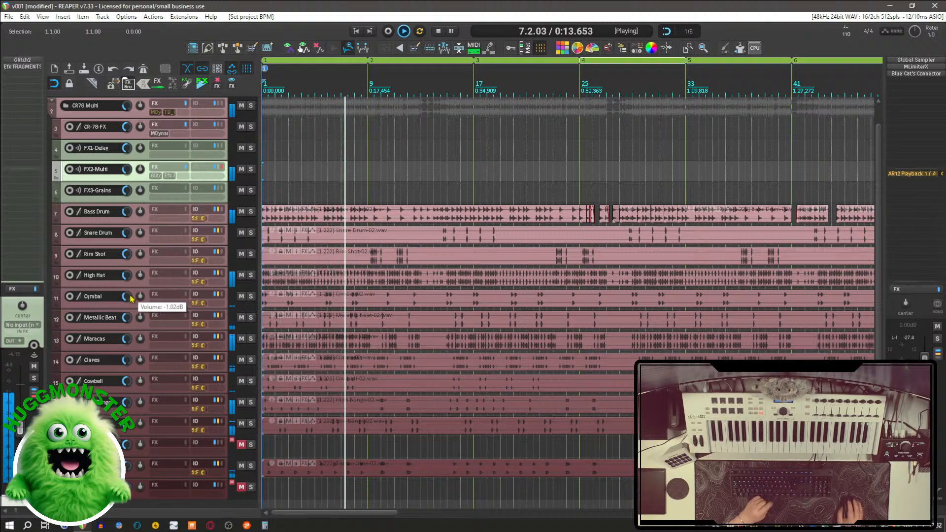
key("space")
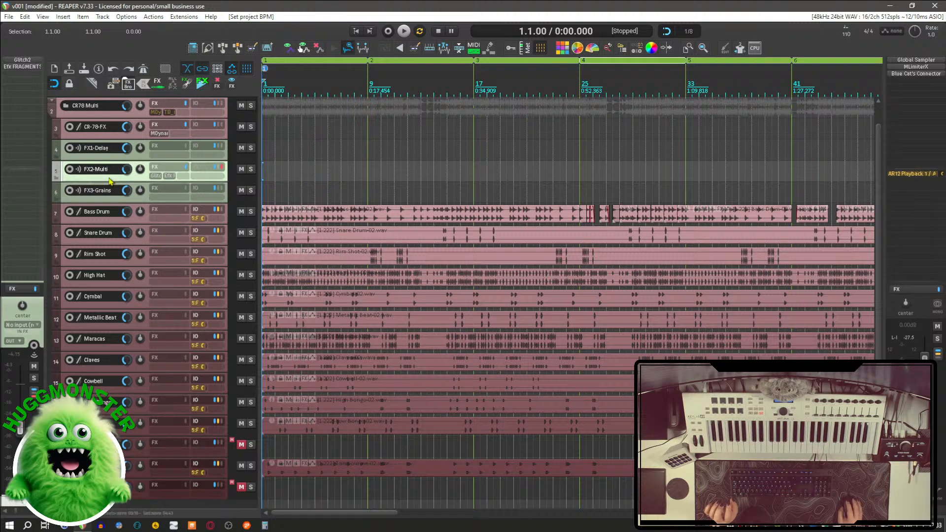
Examine the Glitch2 and Efx FRAGMENTS plugin windows on the FX2-Multi track and close both.
left_click_drag(103, 179, 103, 190)
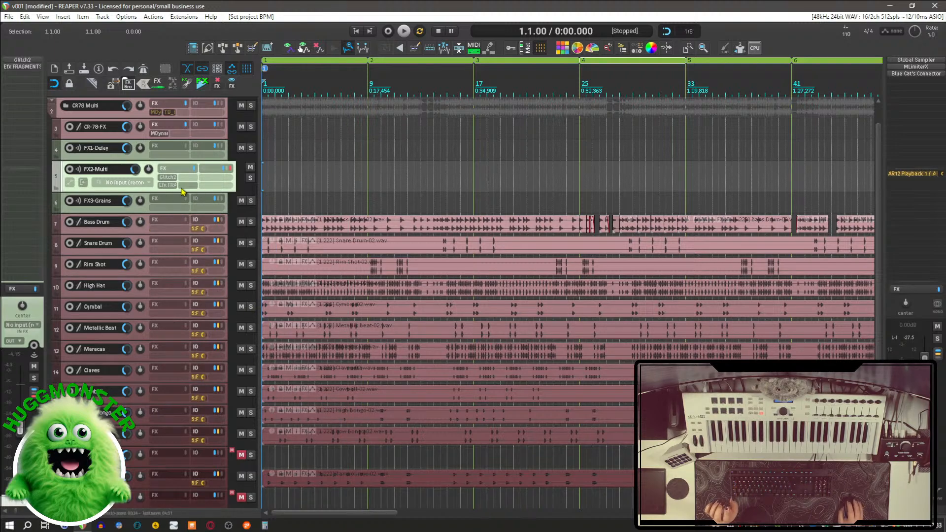
left_click(172, 177)
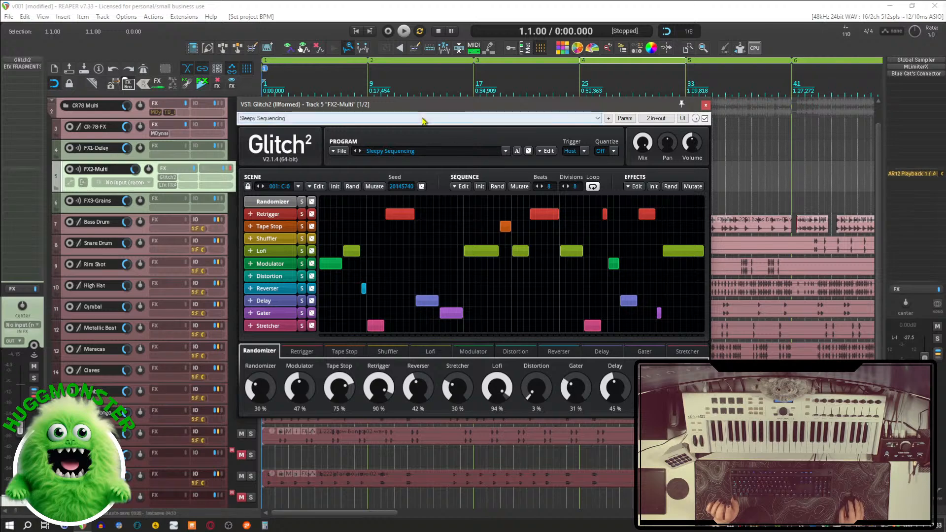
left_click_drag(428, 115, 469, 72)
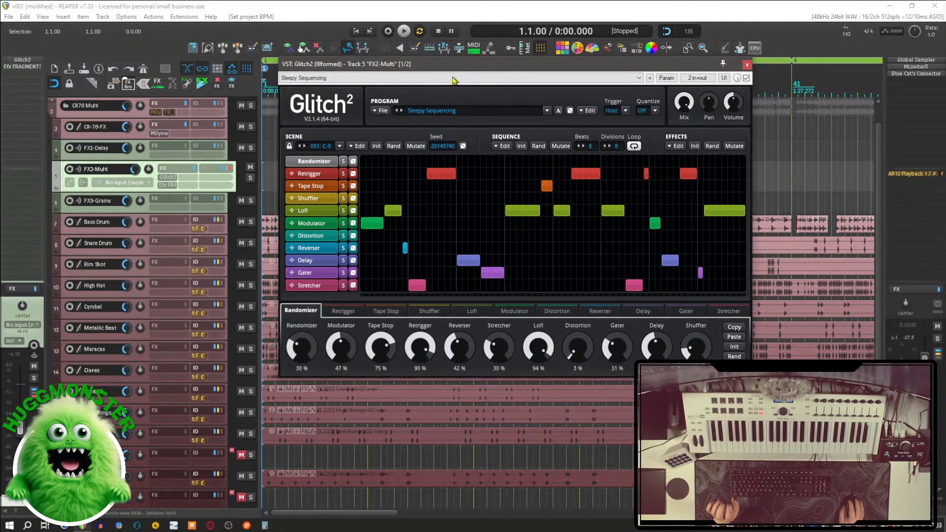
left_click(167, 186)
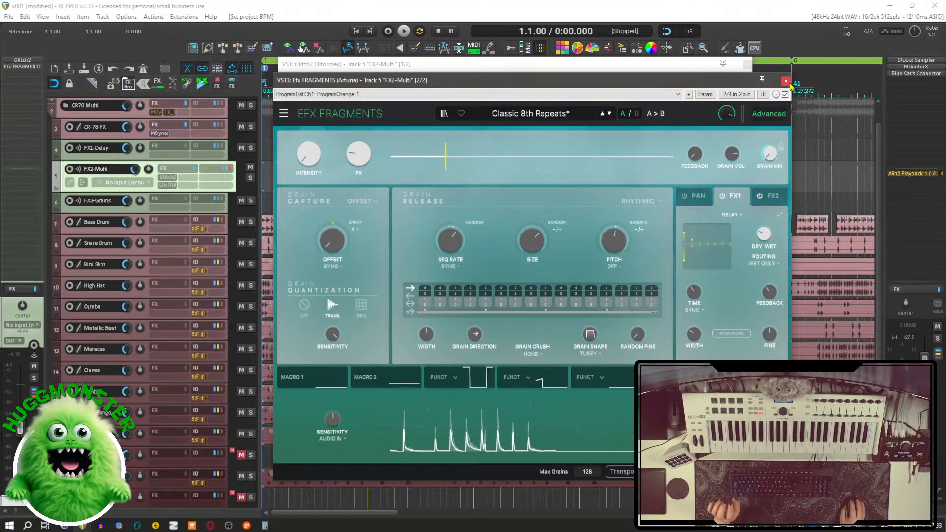
left_click(786, 81)
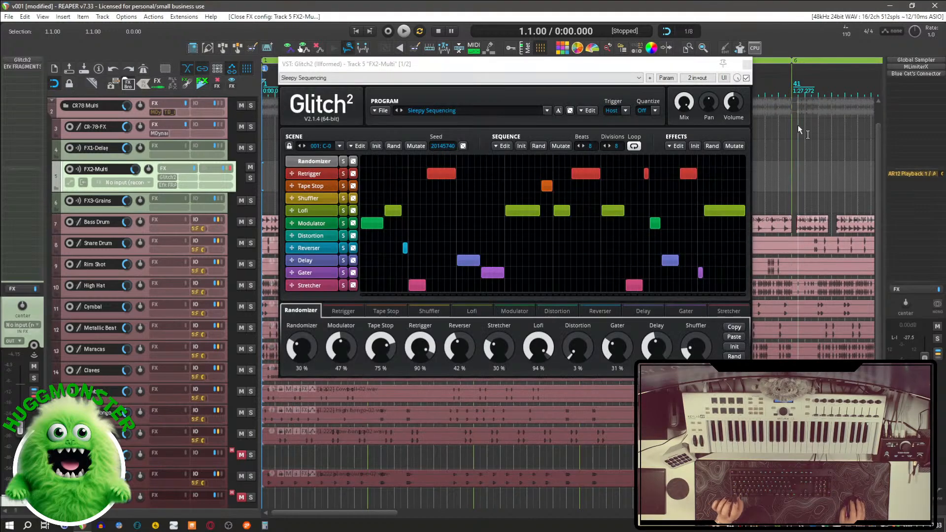
left_click(748, 65)
Play the arrangement with the glitch effects, enlarge the FX2-Multi track's height, and stop playback.
key("space")
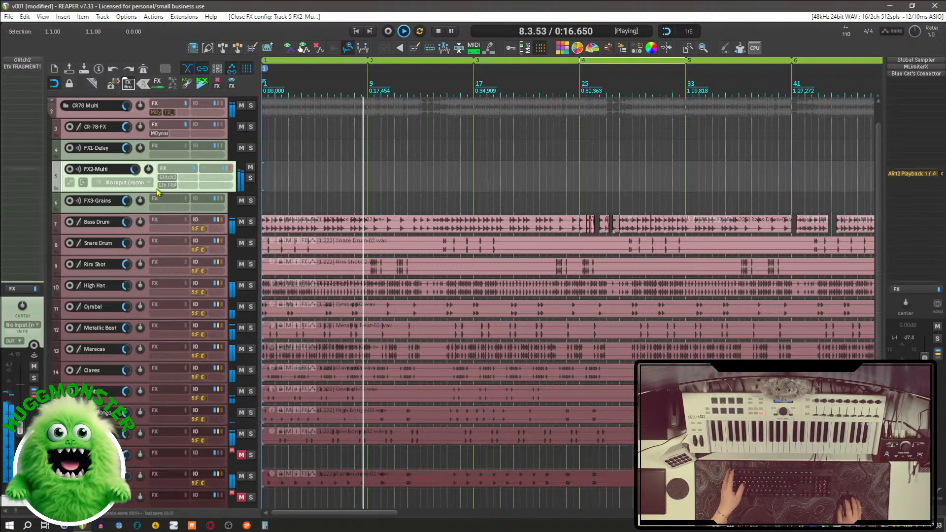
left_click_drag(159, 193, 140, 220)
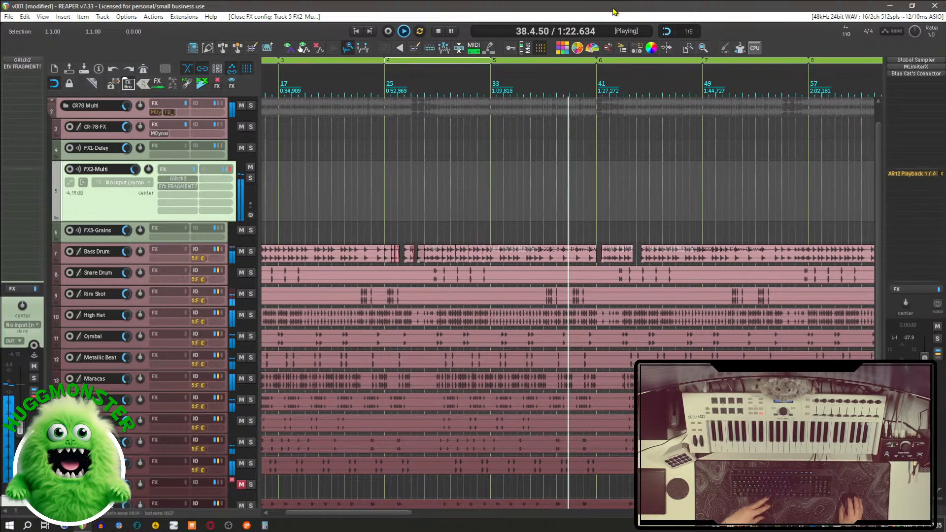
key("space")
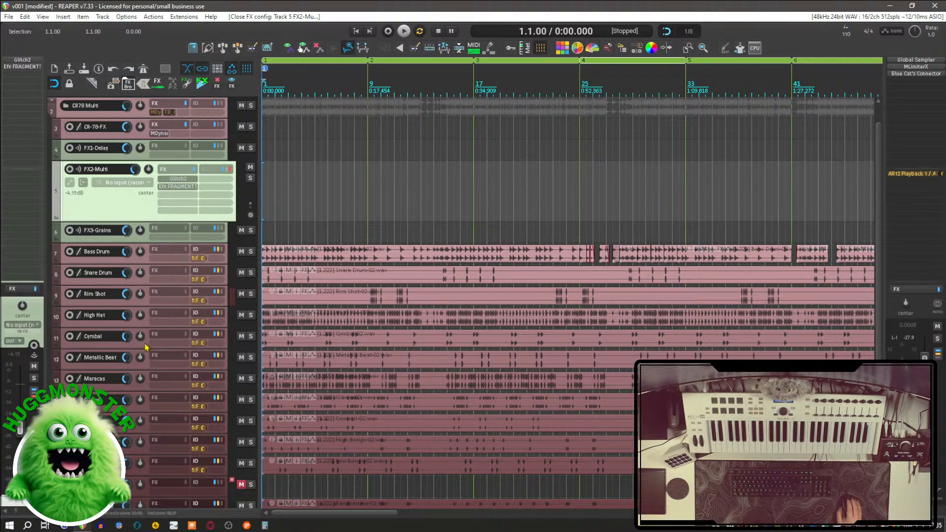
Hide the mixer and set the time selection to the second region, from bar 9 to bar 17.
scroll(147, 347, "down", 3)
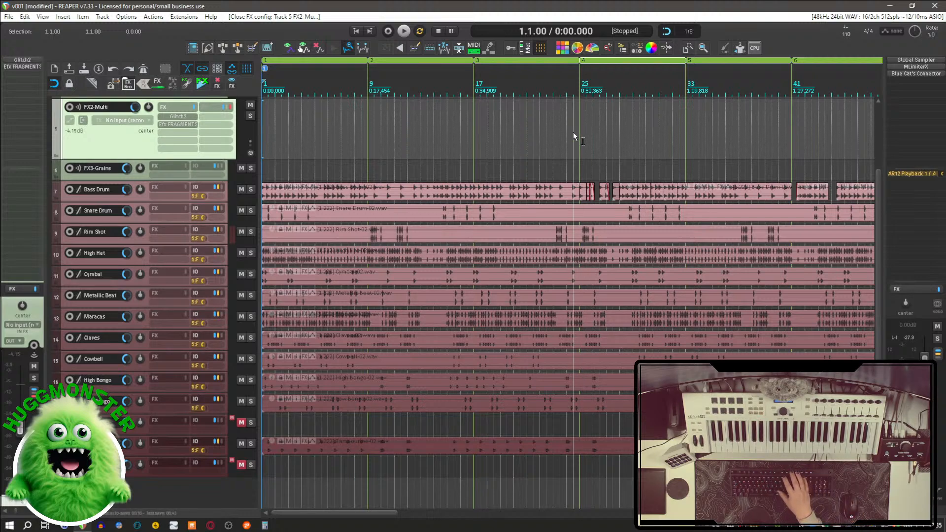
key("ctrl+m")
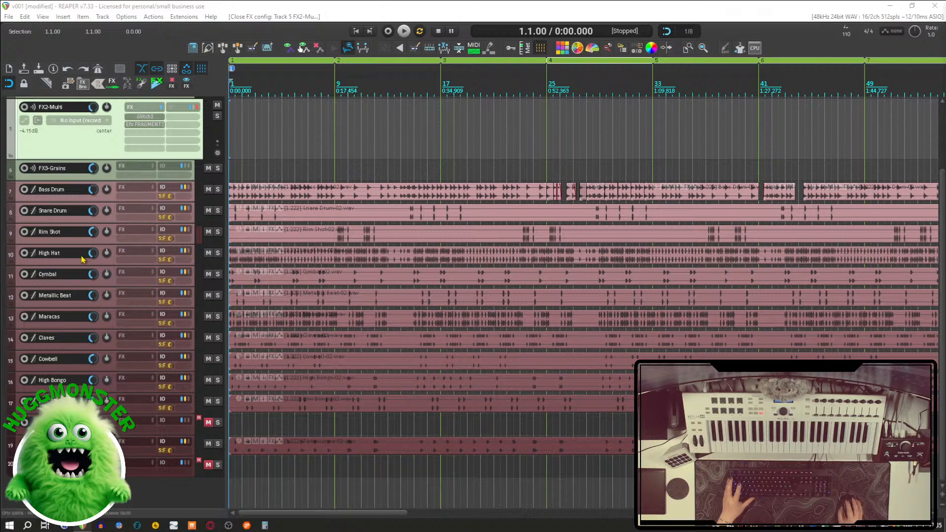
double_click(373, 66)
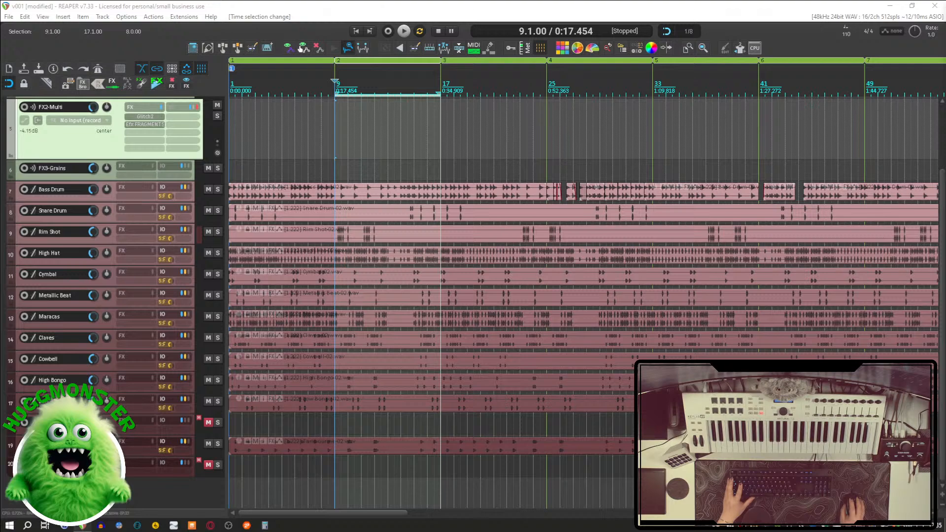
Solo the High Hat track and audition it from bar 9.
left_click(218, 253)
key("space")
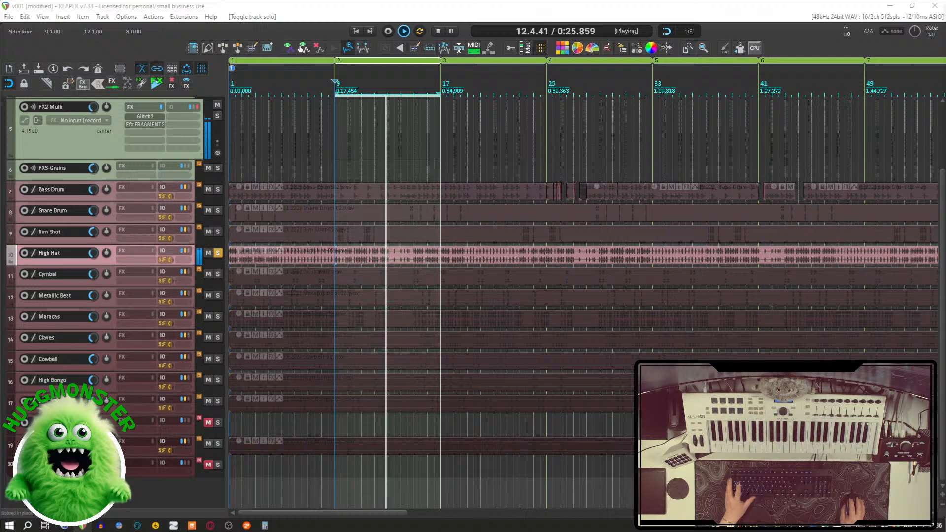
key("space")
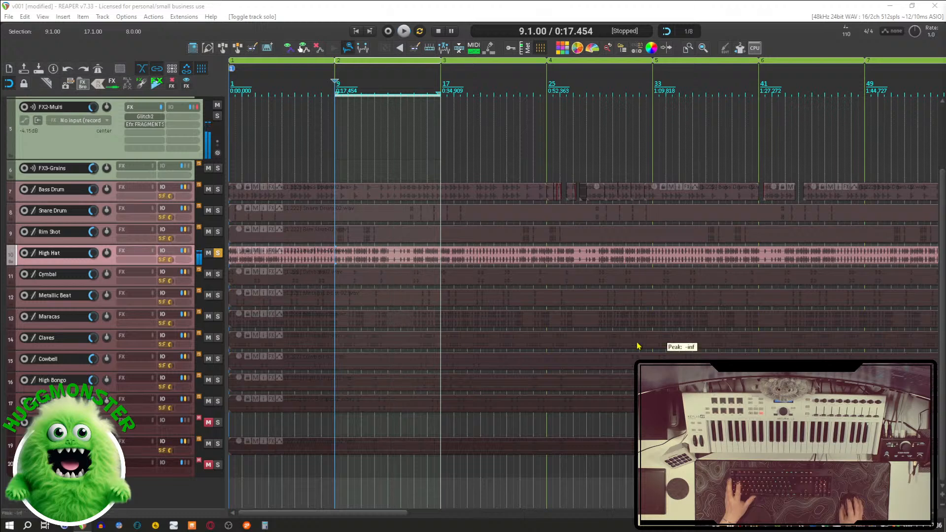
Enlarge the FX3-Grains track's height and add the BEAM (Lunacy Audio) granular plugin to it.
left_click_drag(73, 181, 77, 216)
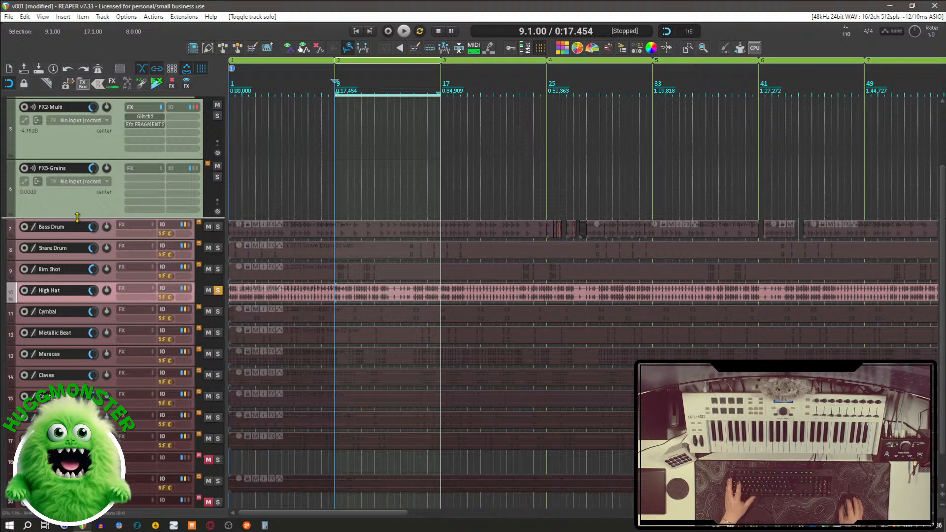
left_click_drag(77, 217, 137, 220)
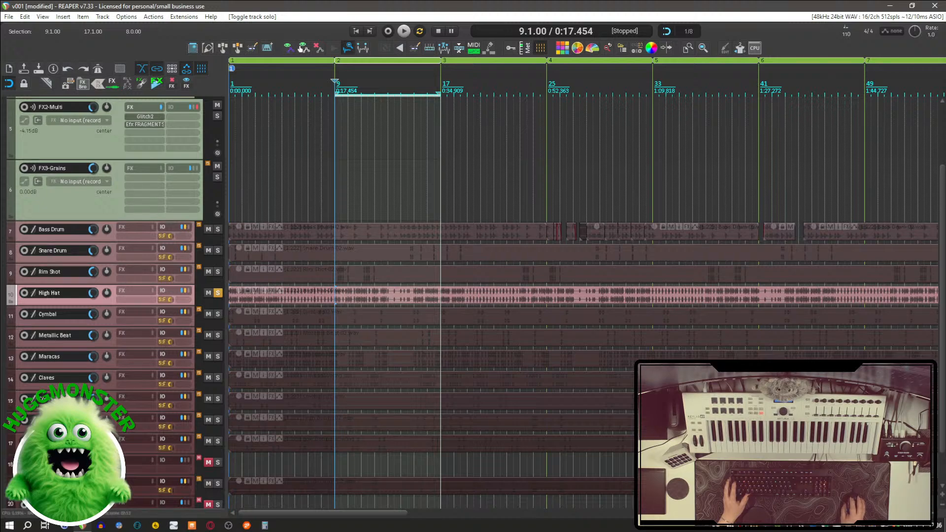
left_click(144, 177)
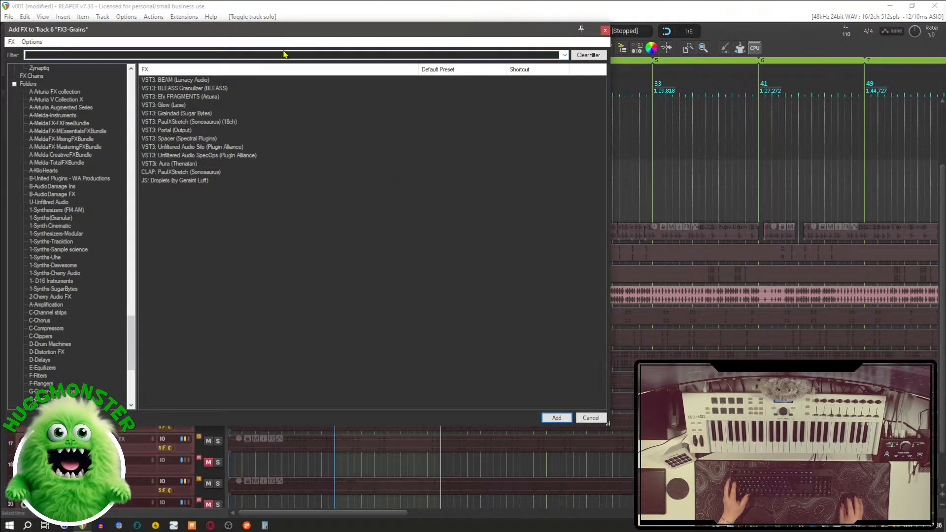
left_click_drag(289, 36, 457, 53)
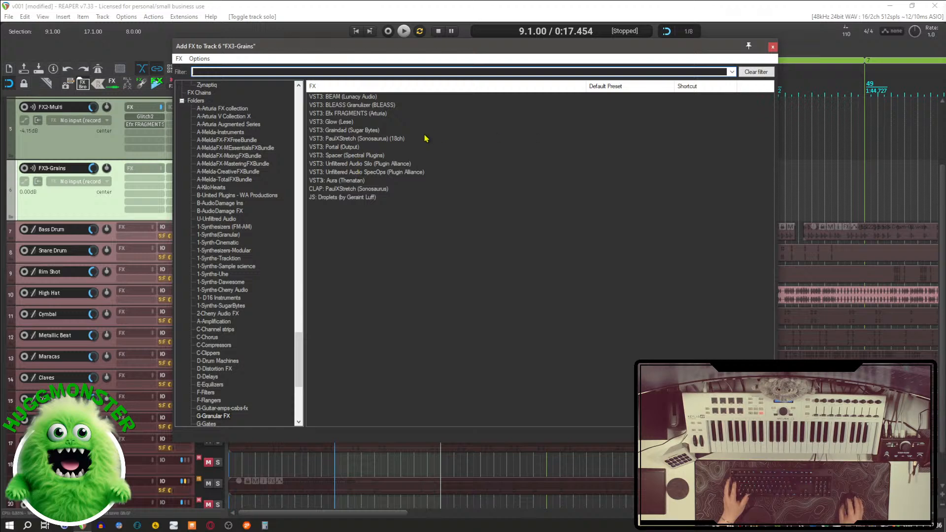
left_click(345, 106)
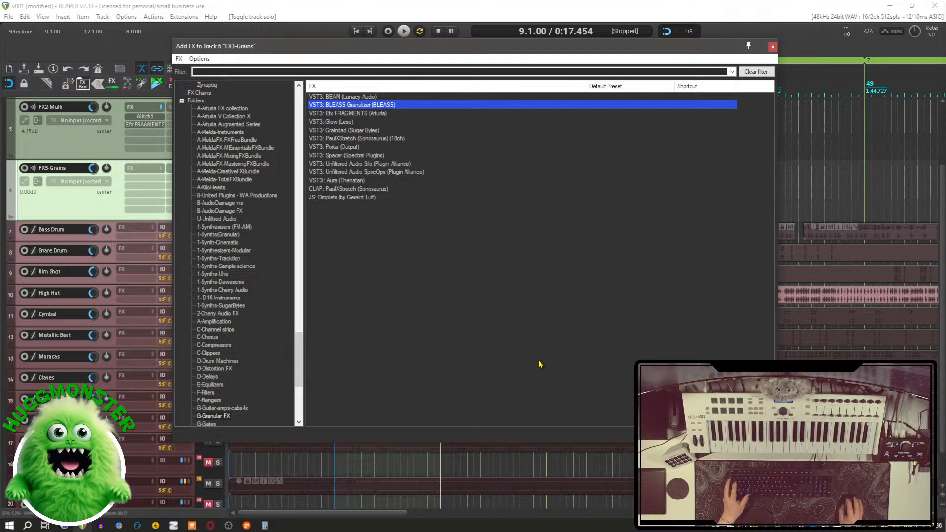
left_click(353, 97)
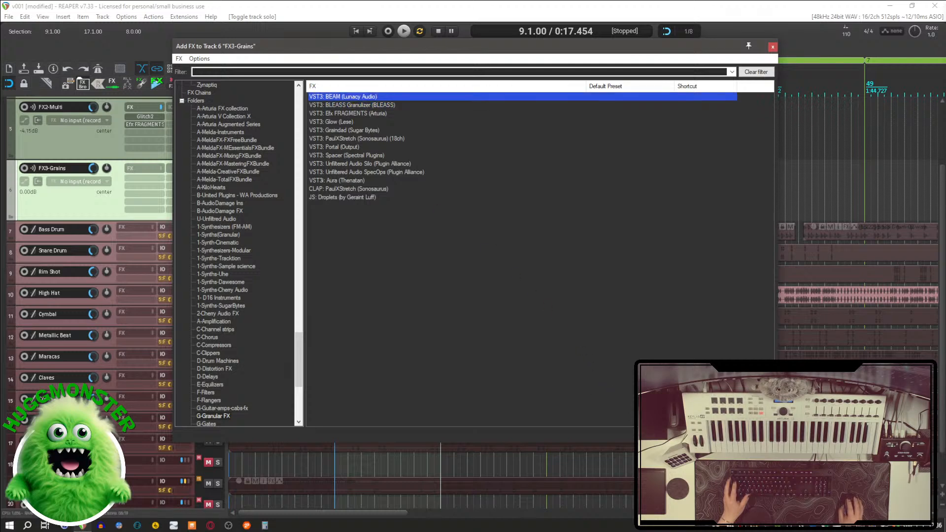
left_click(715, 434)
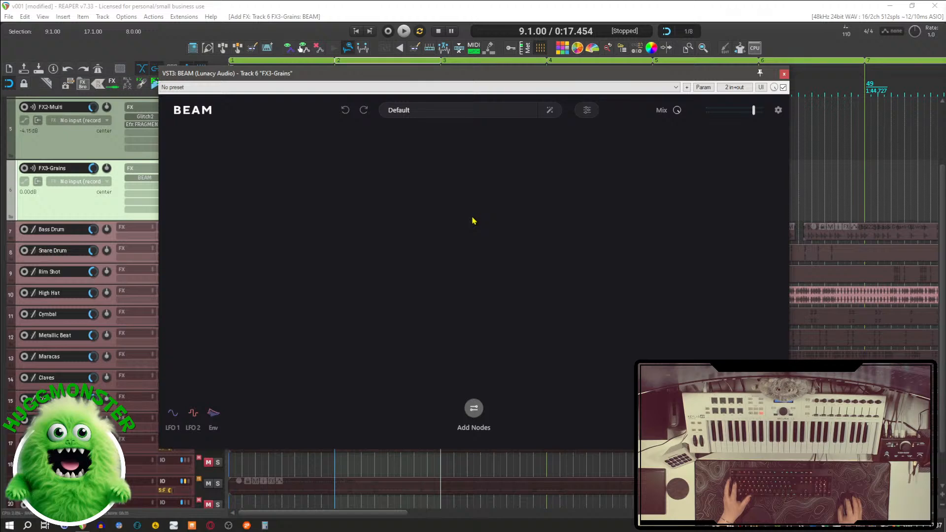
Browse BEAM's Fractals expansion presets and load Anti-entropic.
left_click_drag(455, 75, 510, 75)
left_click(483, 117)
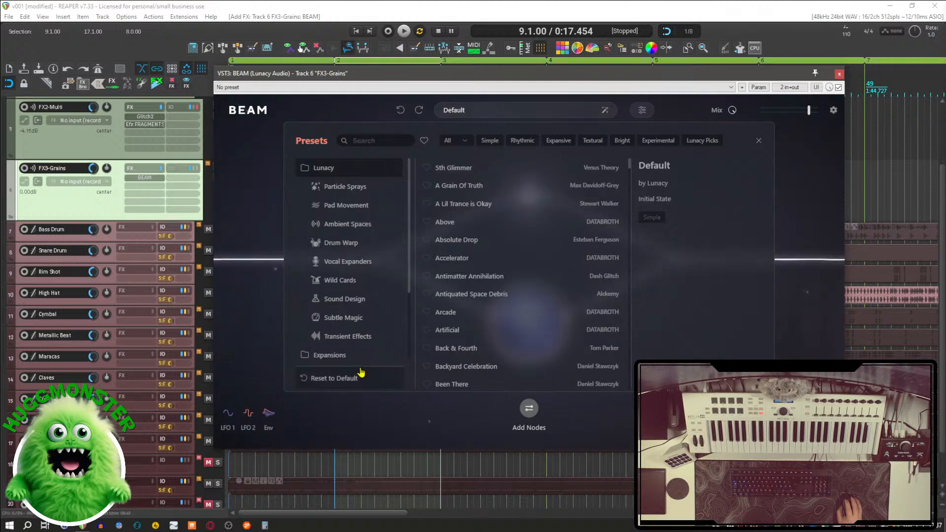
scroll(365, 342, "down", 3)
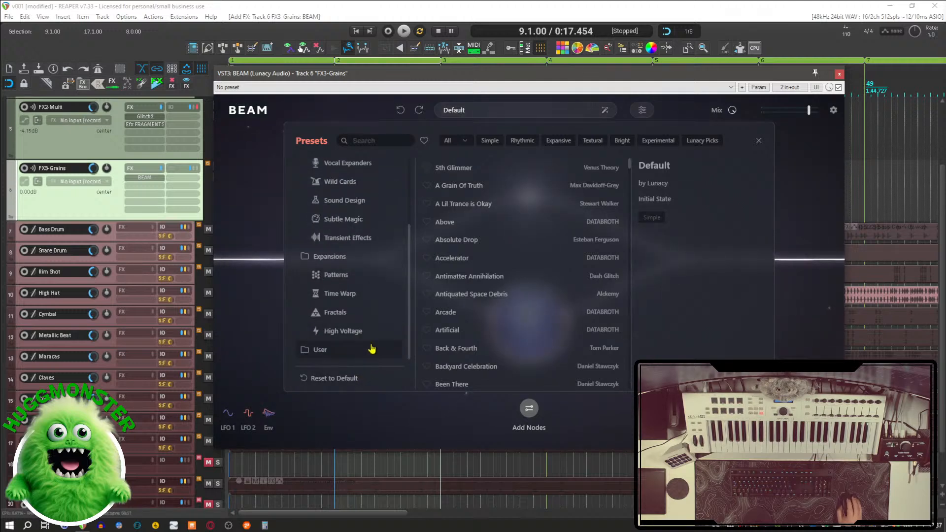
left_click(354, 313)
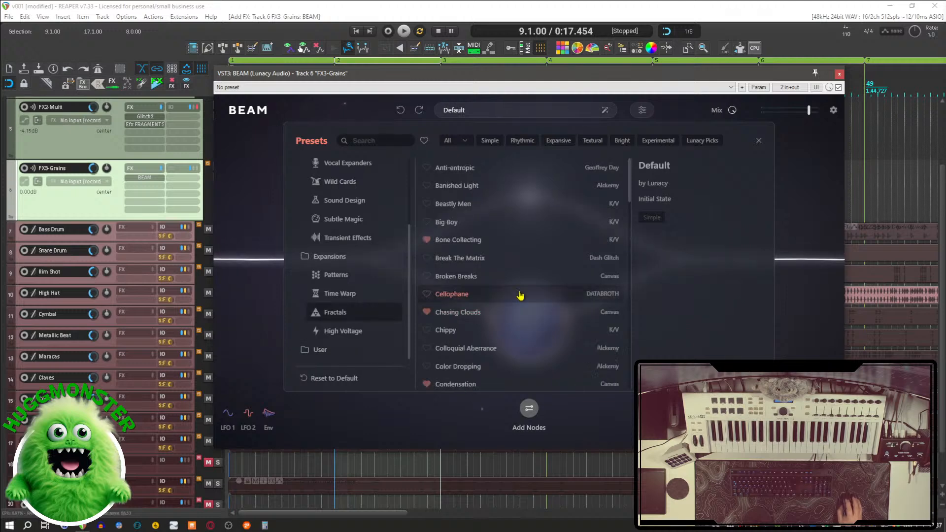
left_click(496, 169)
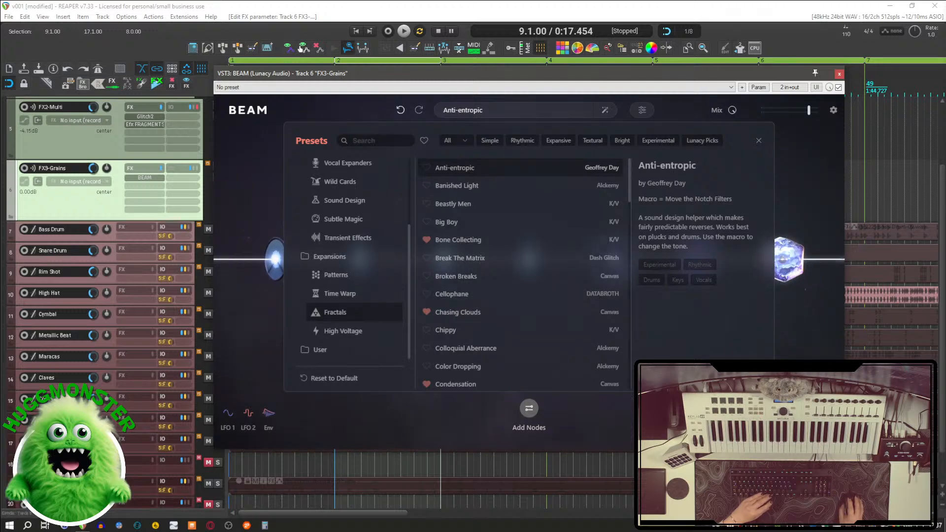
Create a send from the High Hat track to FX3-Grains and audition FX3-Grains in solo.
left_click(69, 299)
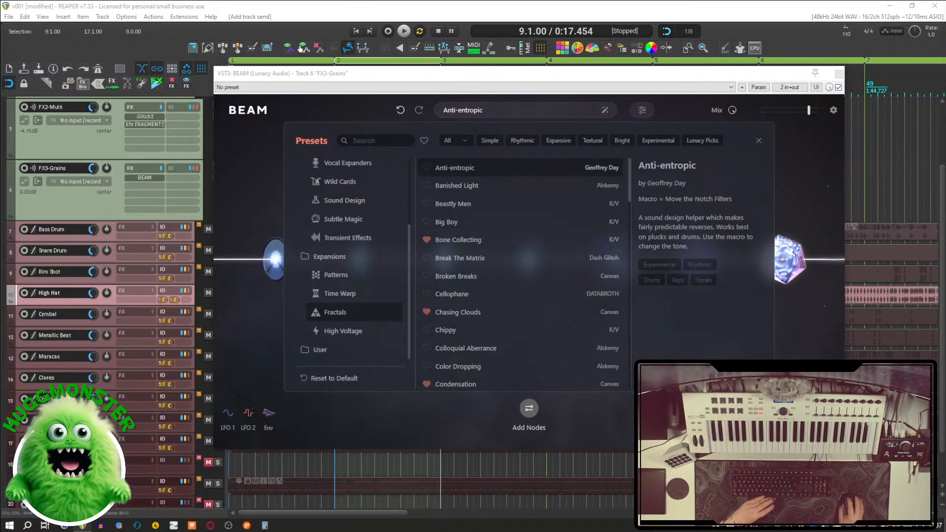
key("alt+Tab")
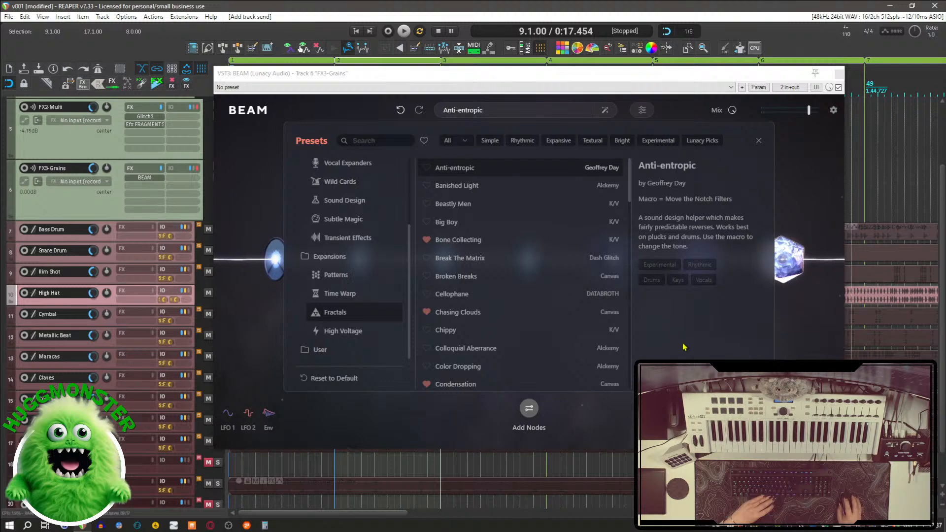
key("space")
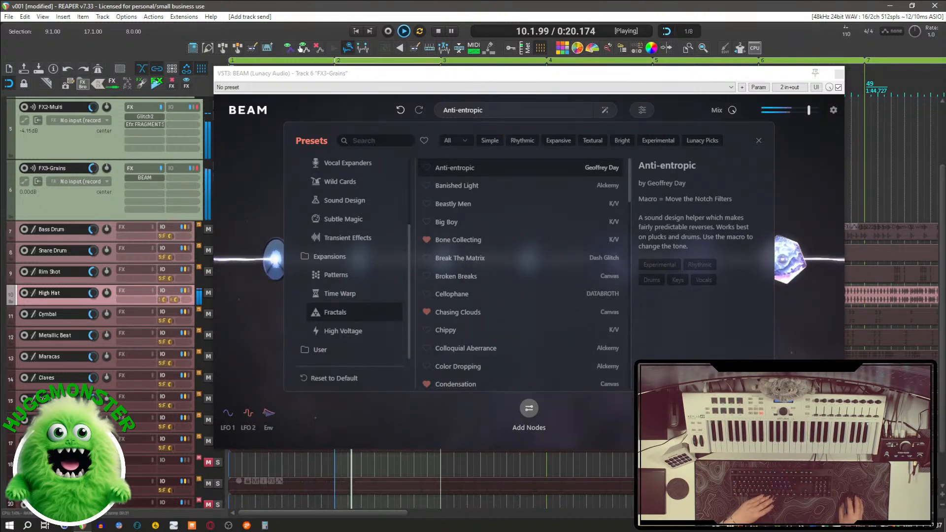
left_click(212, 176)
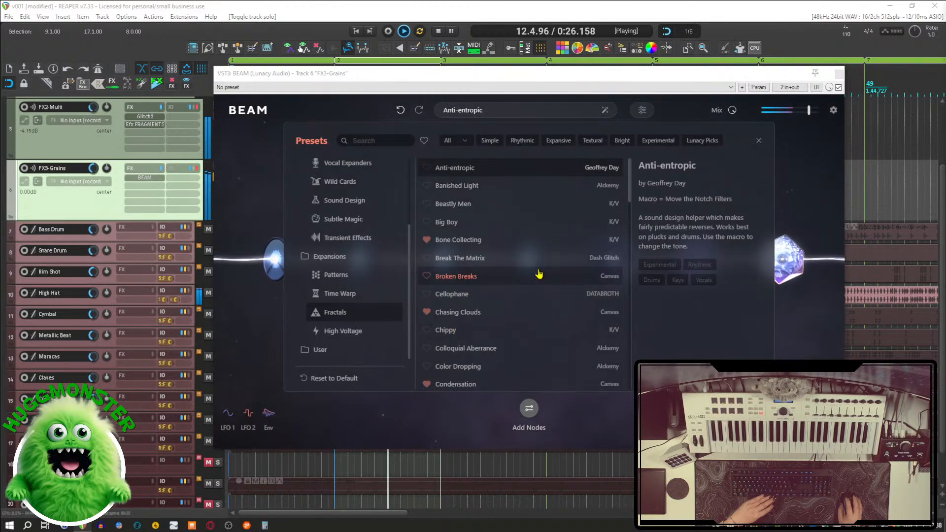
Switch BEAM to the Banished Light preset and close the plugin window.
left_click(493, 191)
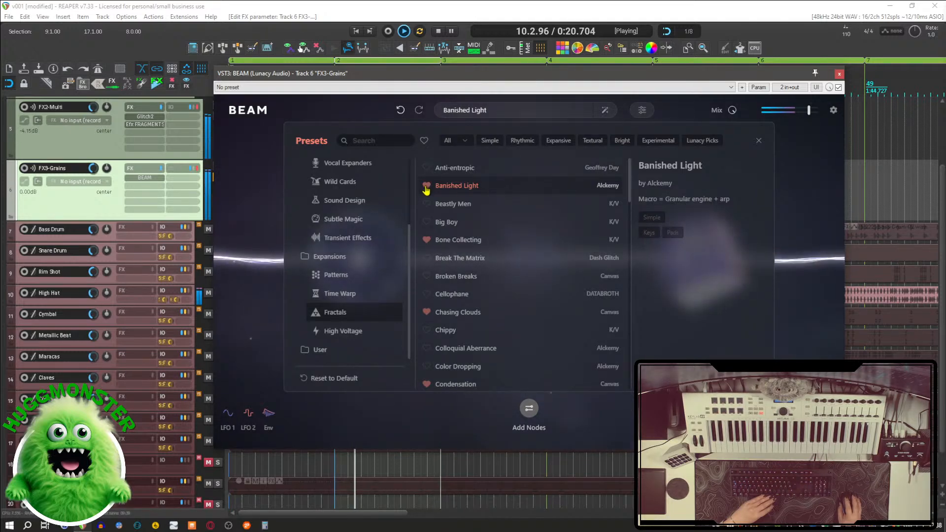
left_click(759, 142)
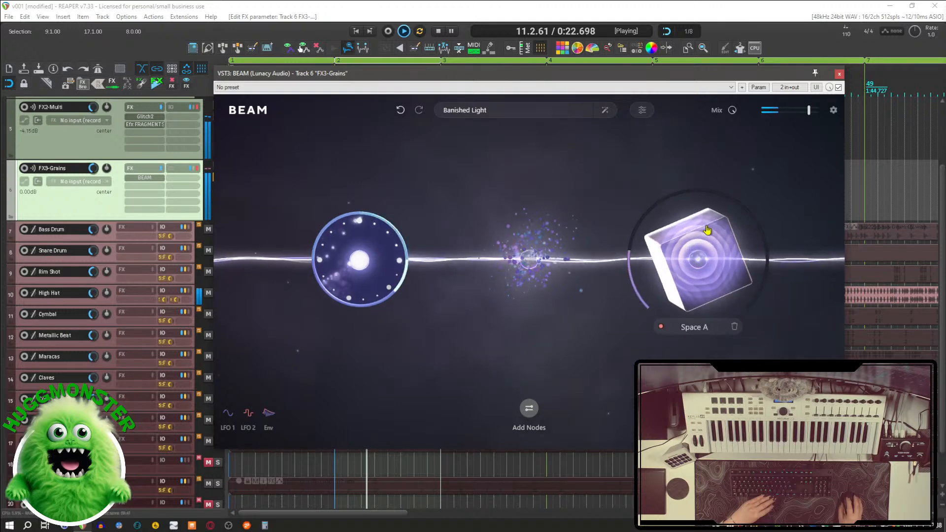
left_click(840, 74)
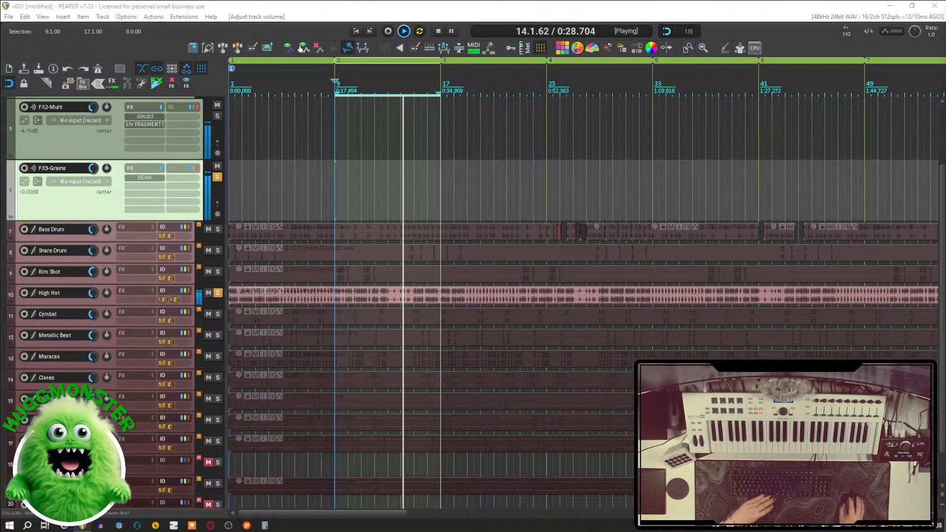
Unsolo the FX3-Grains and High Hat tracks to play the full mix with the granular effect.
left_click(50, 293)
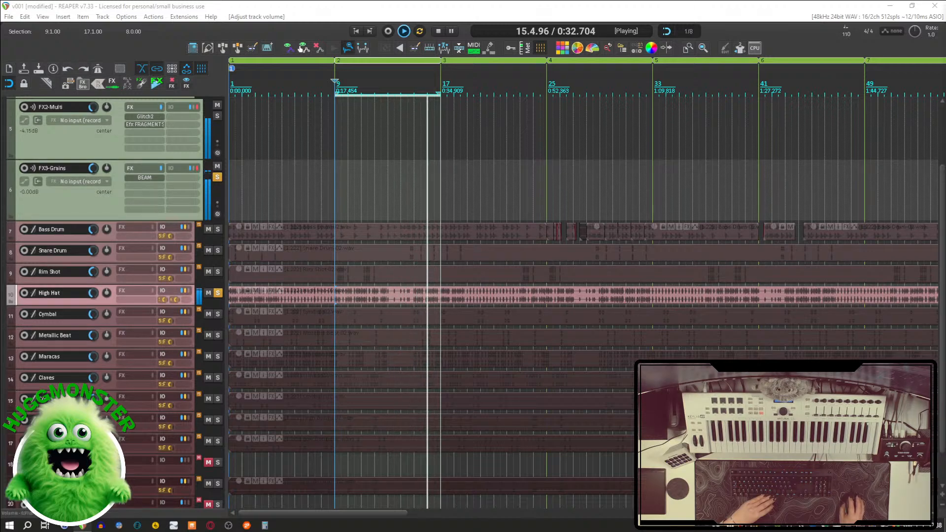
left_click(53, 169)
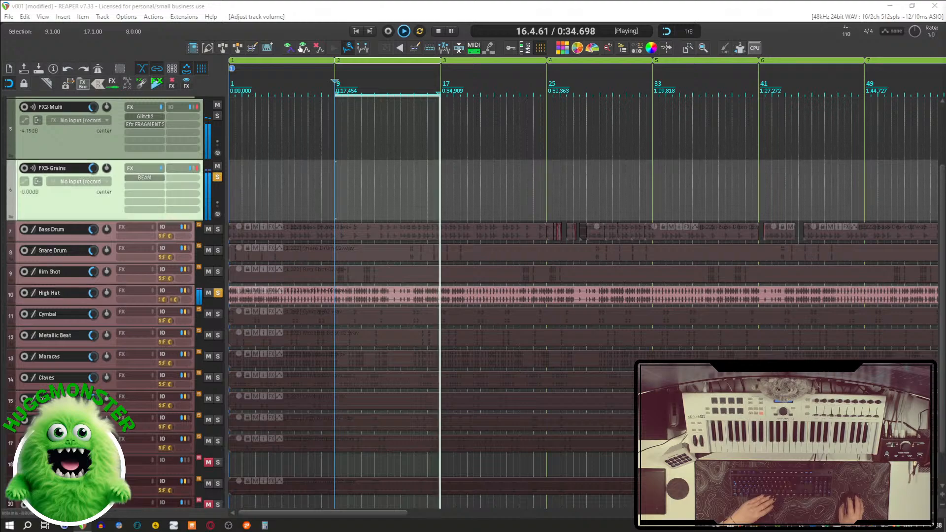
left_click(217, 177)
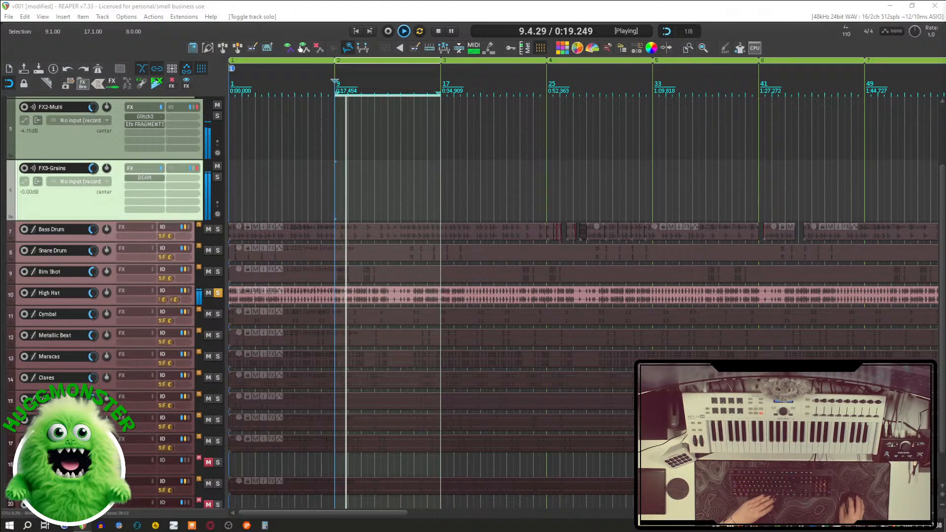
left_click(217, 293)
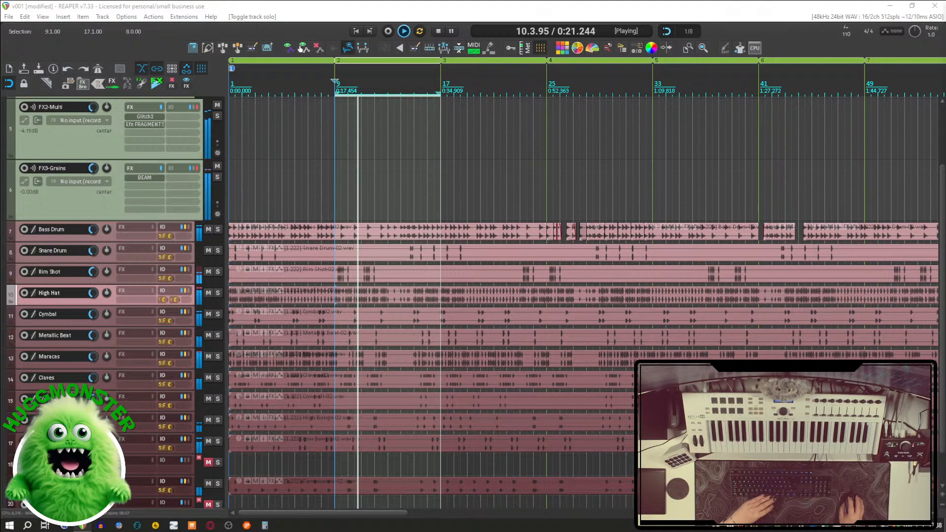
Audition the FX3-Grains track in solo during playback and return to the full mix.
left_click(49, 272)
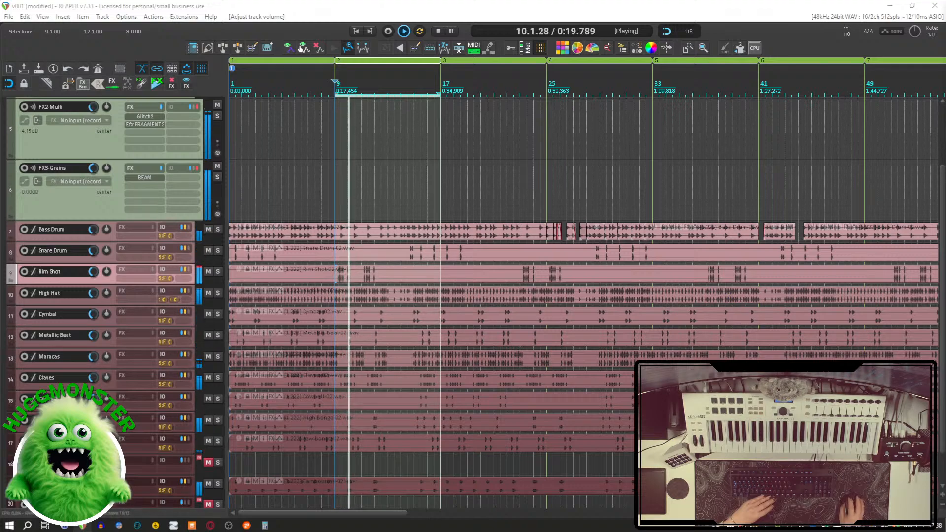
left_click(217, 177)
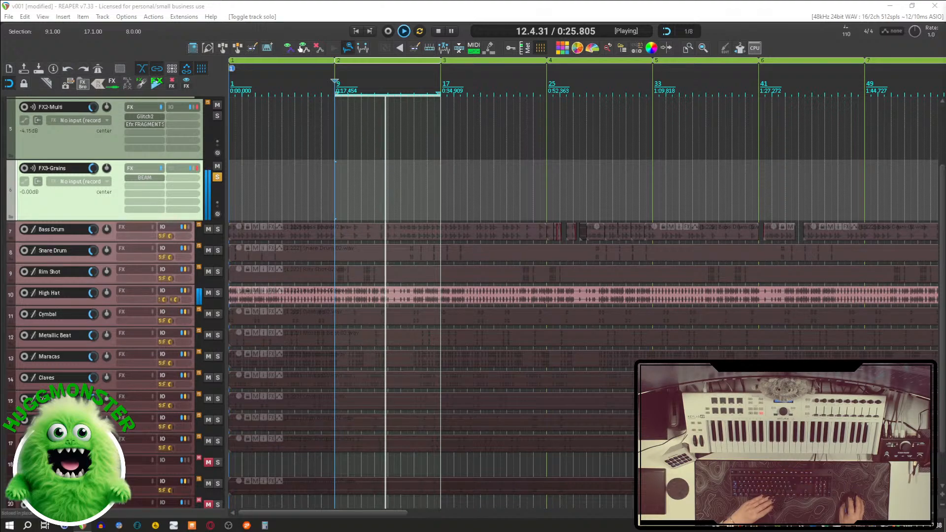
left_click(217, 178)
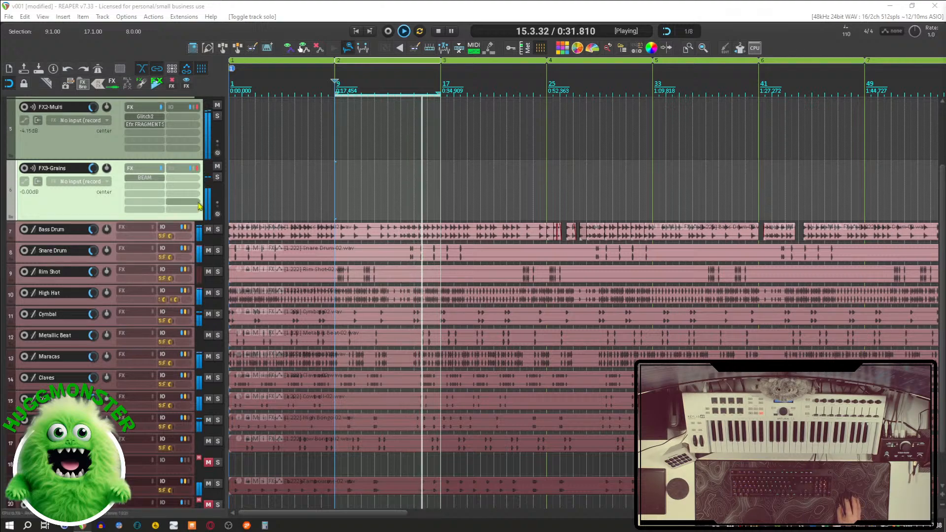
Enlarge the FX1-Delay track's height and rename the track FX1-Distortion.
scroll(110, 237, "up", 3)
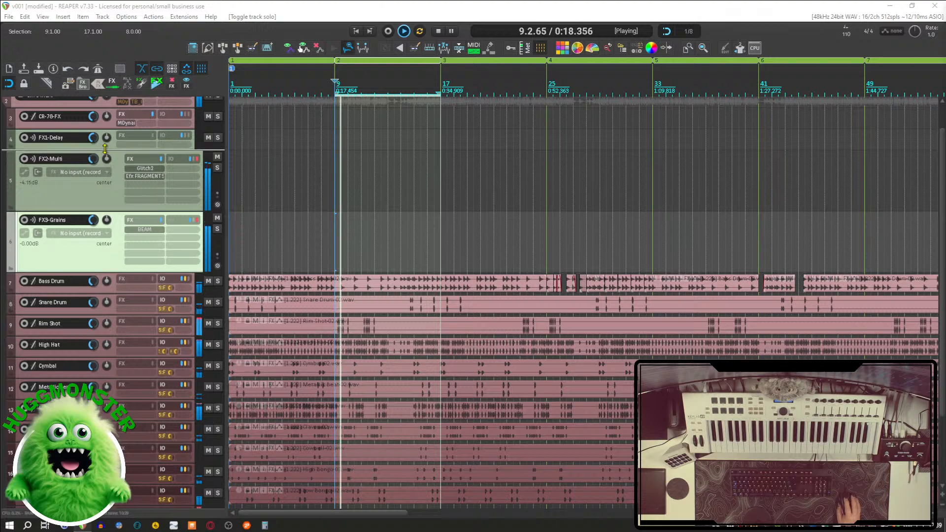
left_click_drag(103, 148, 95, 183)
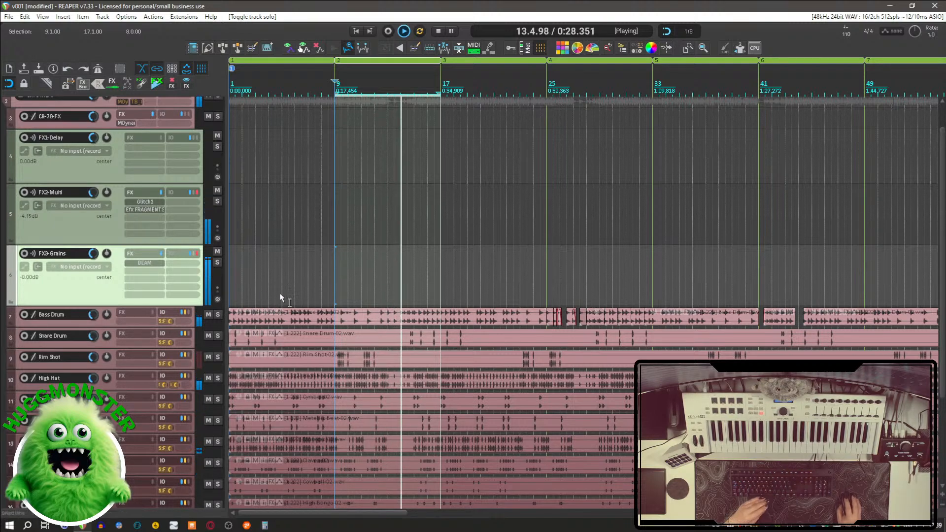
double_click(54, 137)
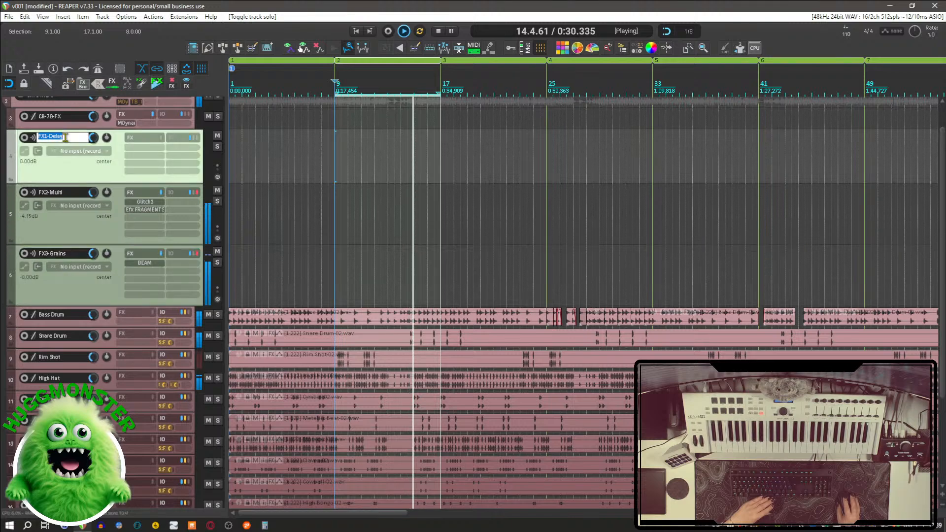
key("BackSpace")
key("BackSpace")
key("BackSpace")
key("BackSpace")
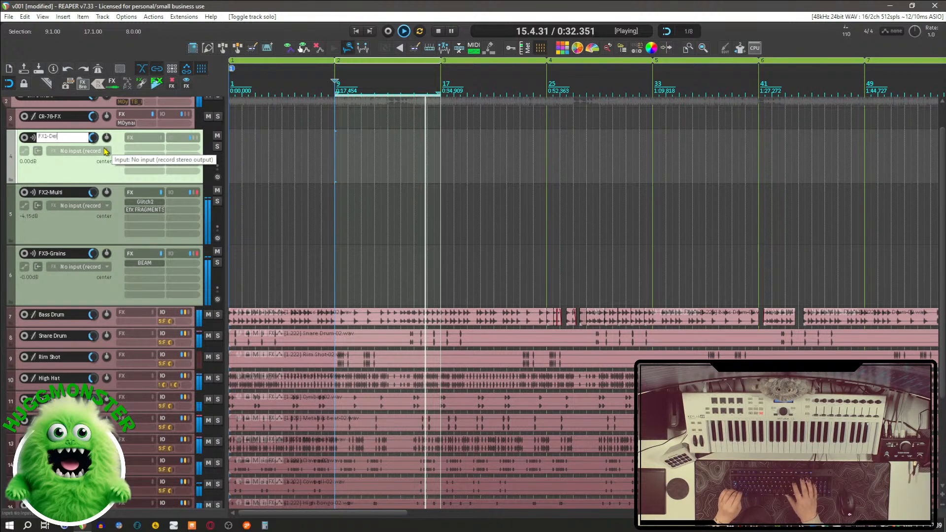
type("i")
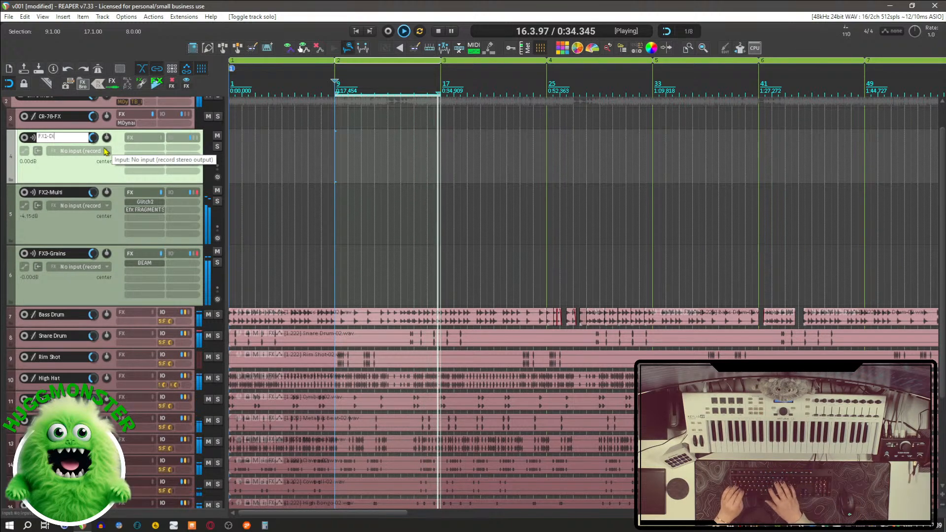
type("stortion")
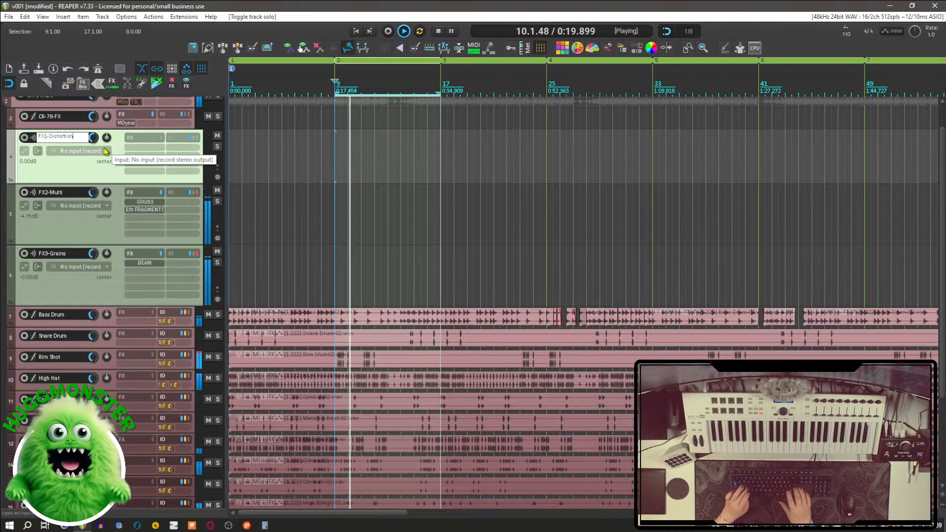
key("Return")
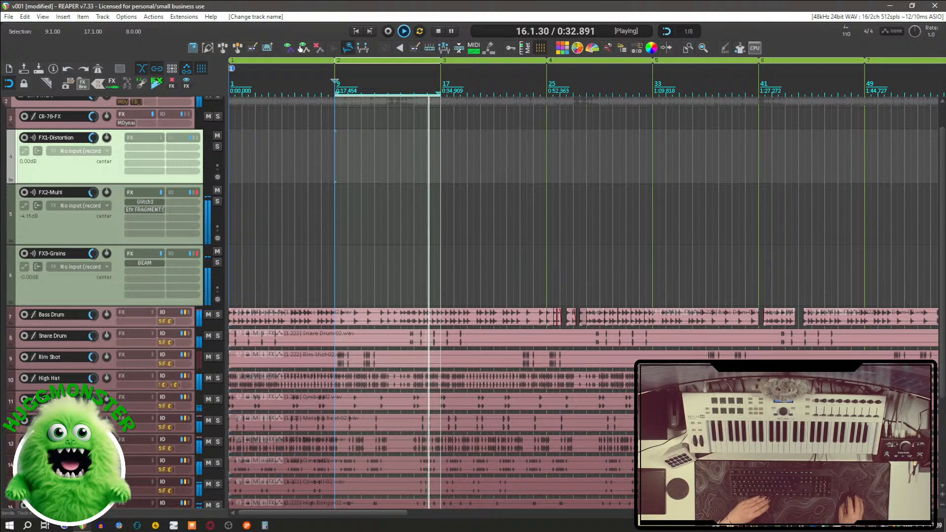
Add the VST3 Obliterate (Newfangled Audio) plugin from the D-Distortion FX folder to the FX1-Distortion track.
left_click(163, 313)
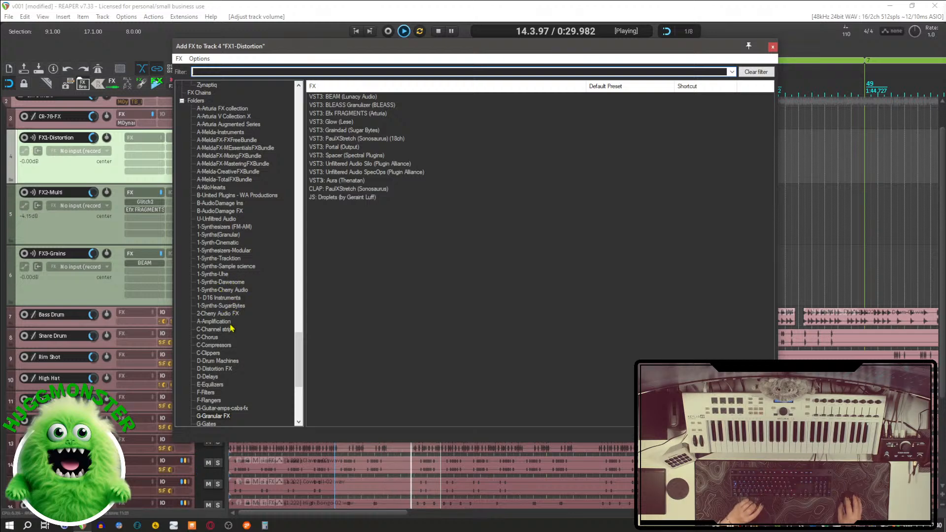
left_click(222, 368)
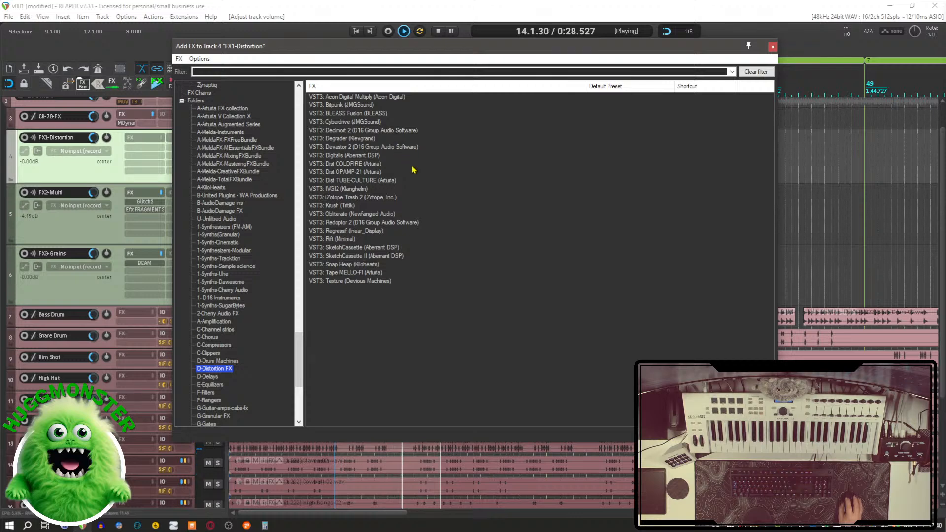
left_click(355, 123)
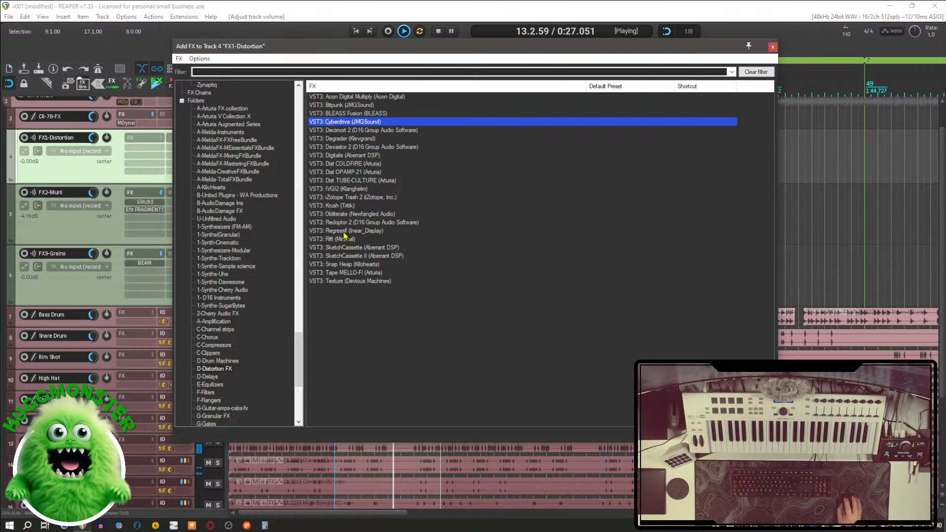
left_click(346, 215)
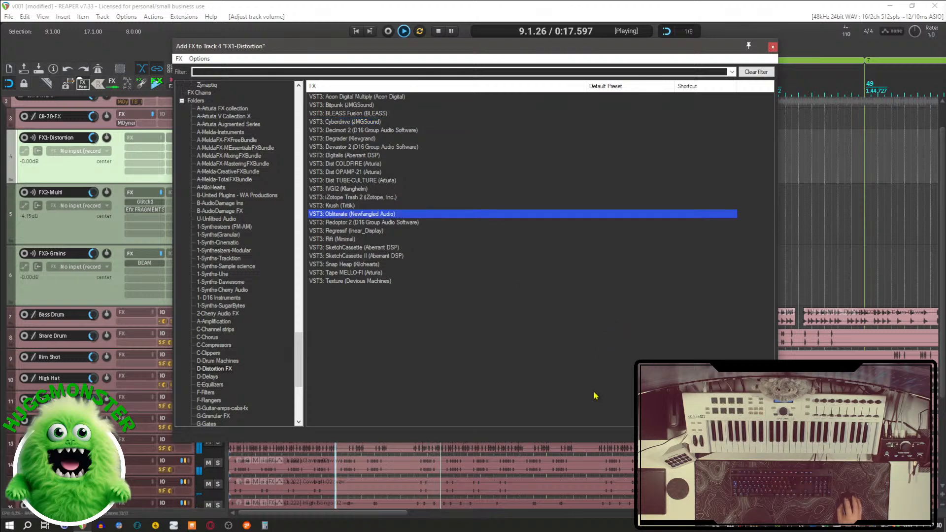
key("Return")
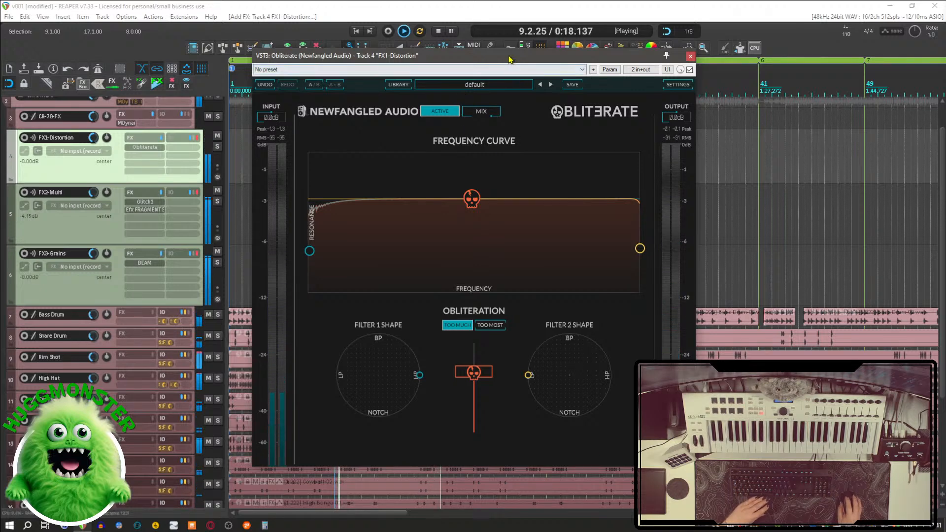
Load the Knocking preset from Obliterate's Factory Generic presets on the FX1-Distortion track.
left_click_drag(509, 59, 588, 60)
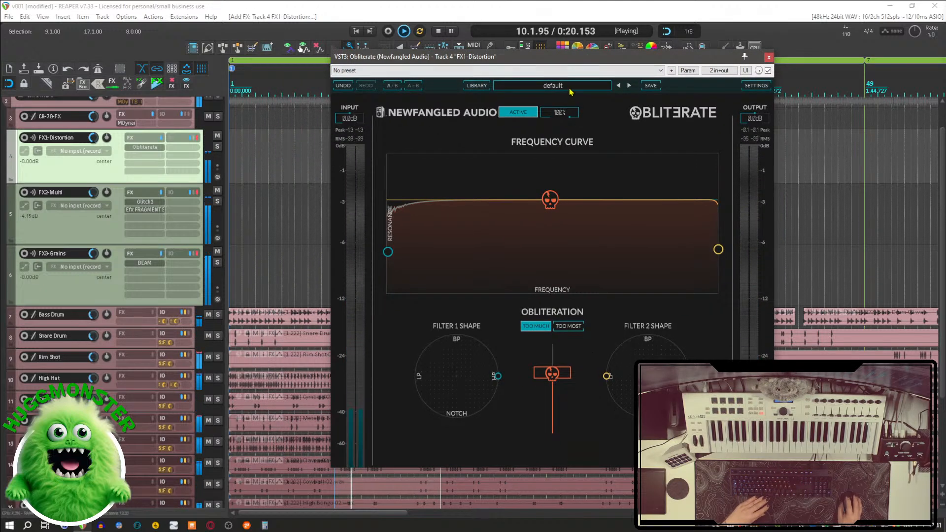
left_click(570, 89)
mouse_move(549, 169)
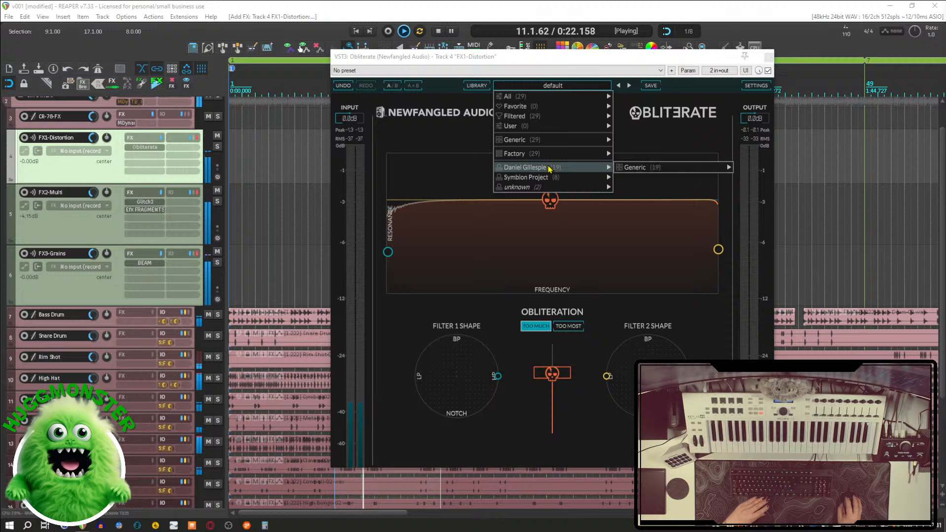
mouse_move(640, 158)
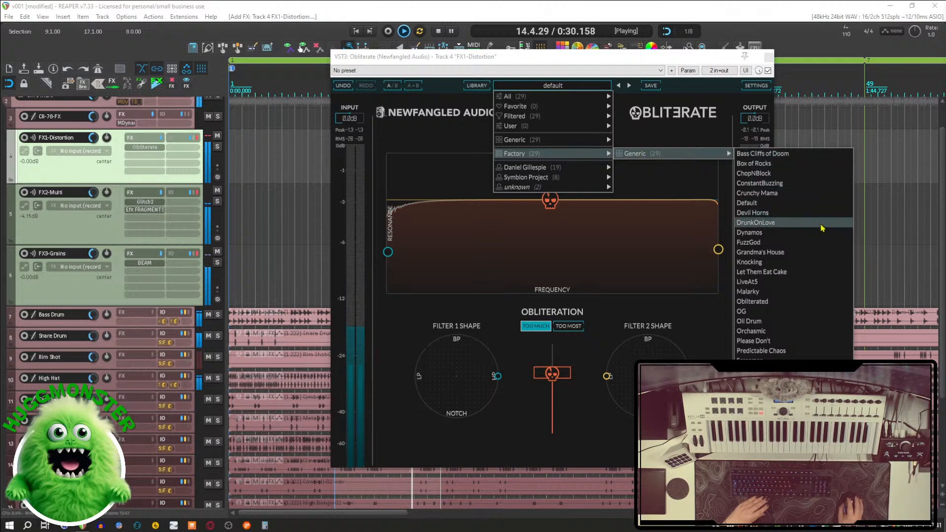
left_click(809, 263)
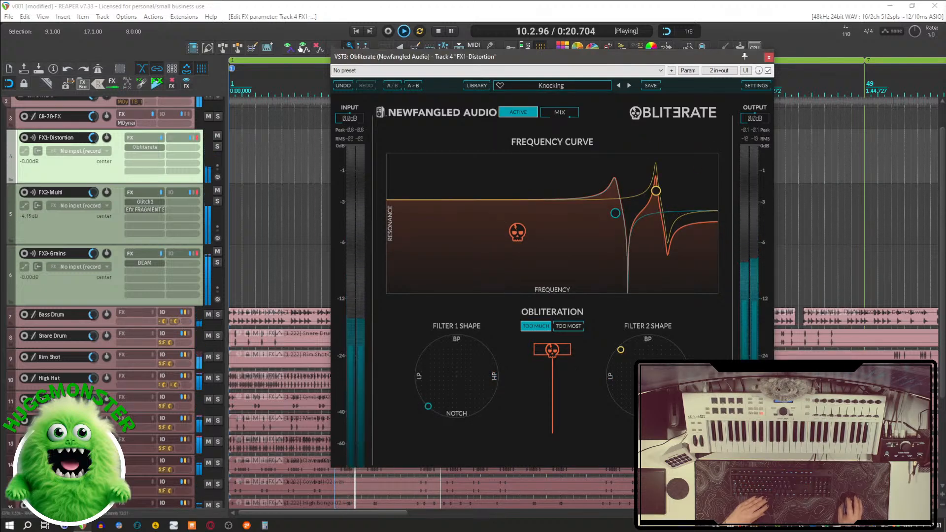
Lower the FX1-Distortion track volume to about -6.25 dB while the loop plays.
left_click(49, 357)
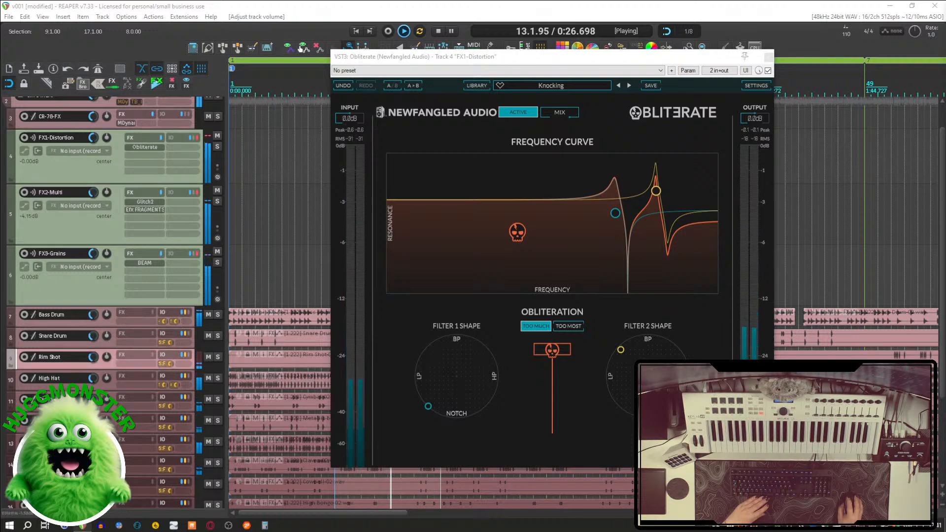
left_click(56, 138)
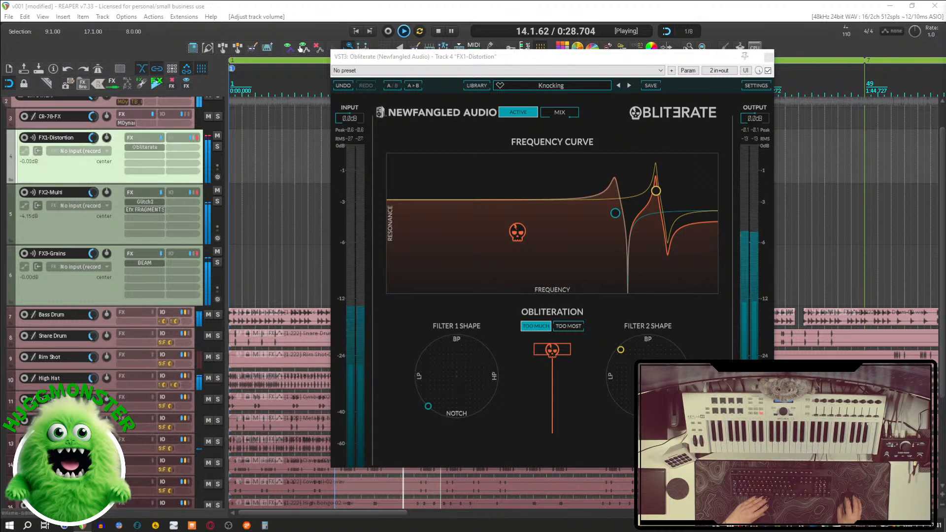
left_click_drag(93, 138, 93, 148)
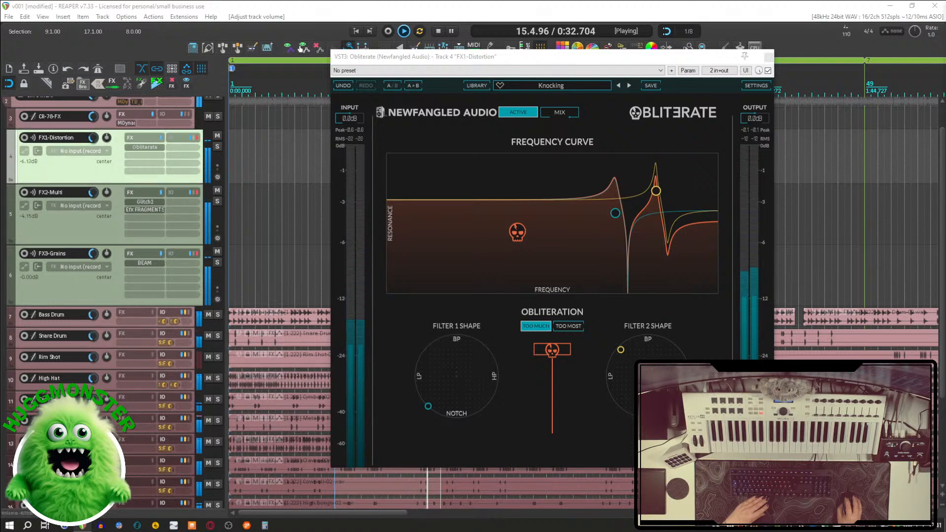
Load Obliterate's ChopNBlock factory preset, set the FX1-Distortion track volume to -2.67 dB and stop playback.
left_click(562, 86)
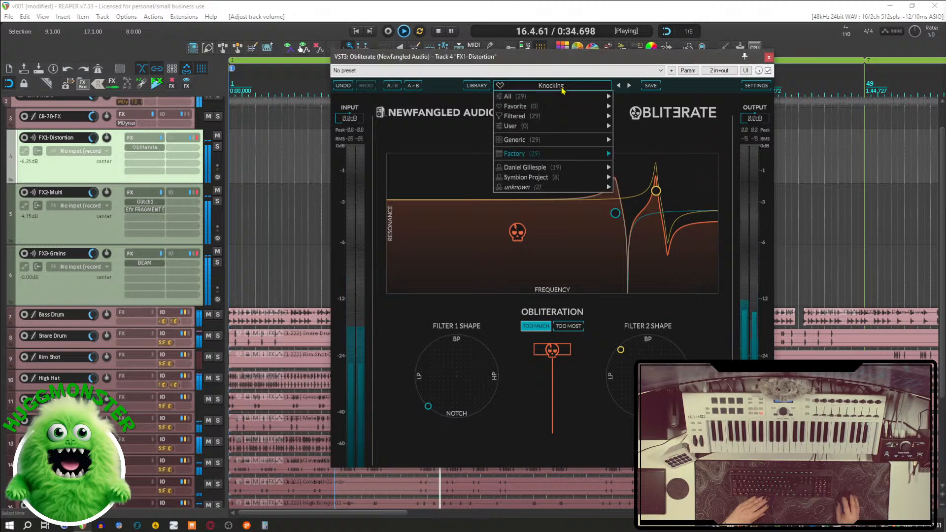
mouse_move(591, 154)
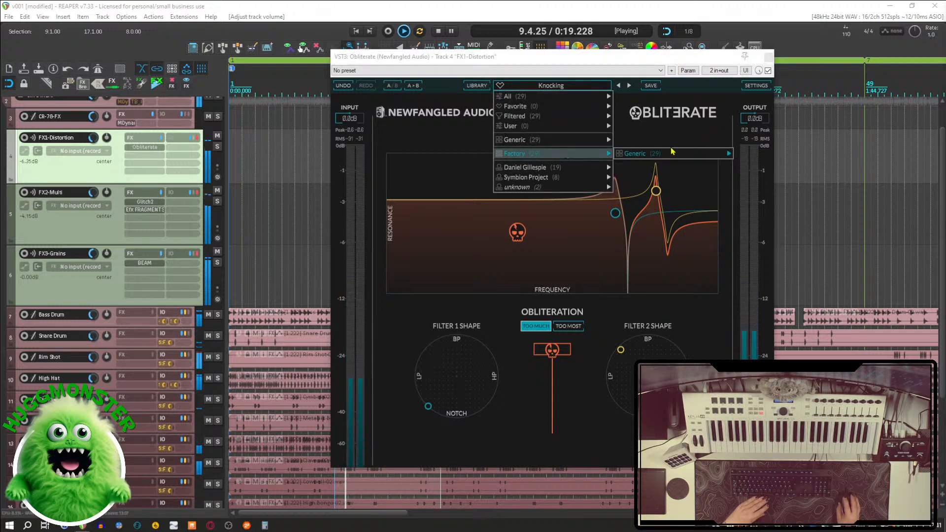
mouse_move(673, 152)
left_click(789, 176)
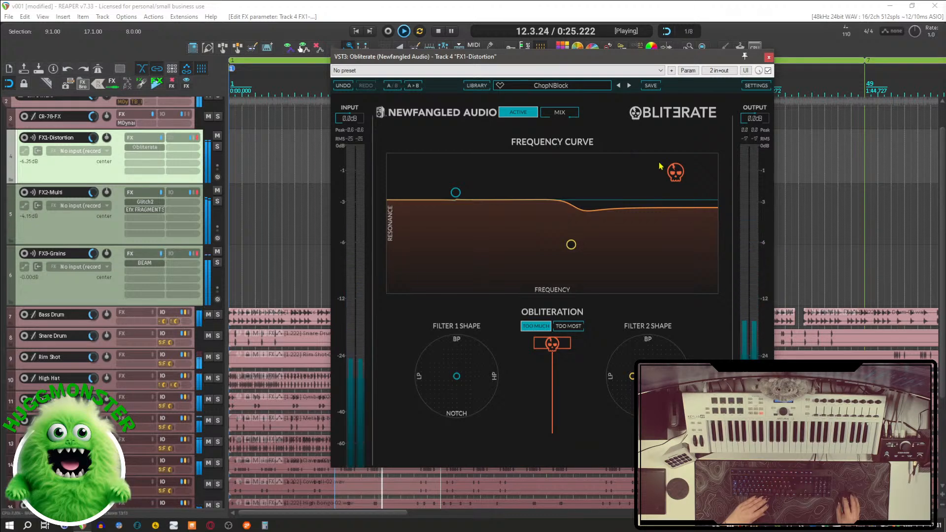
left_click_drag(93, 138, 93, 127)
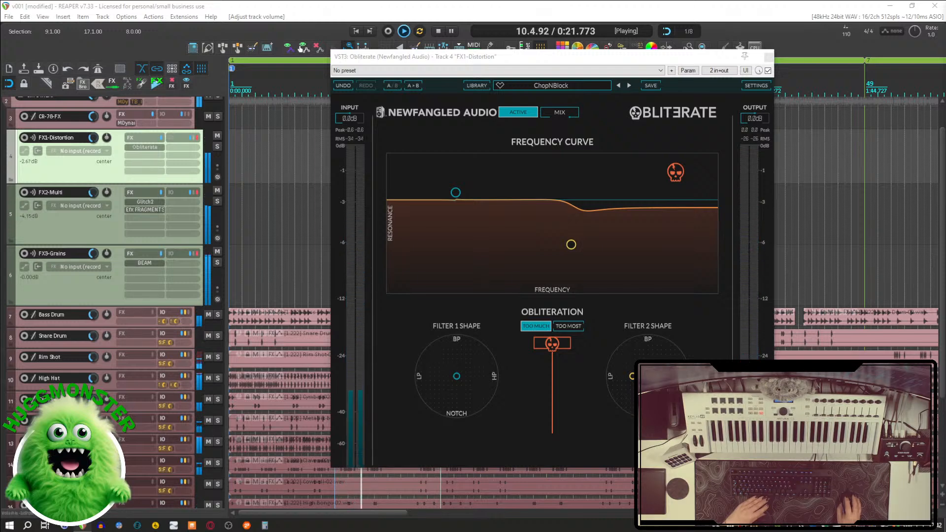
key("space")
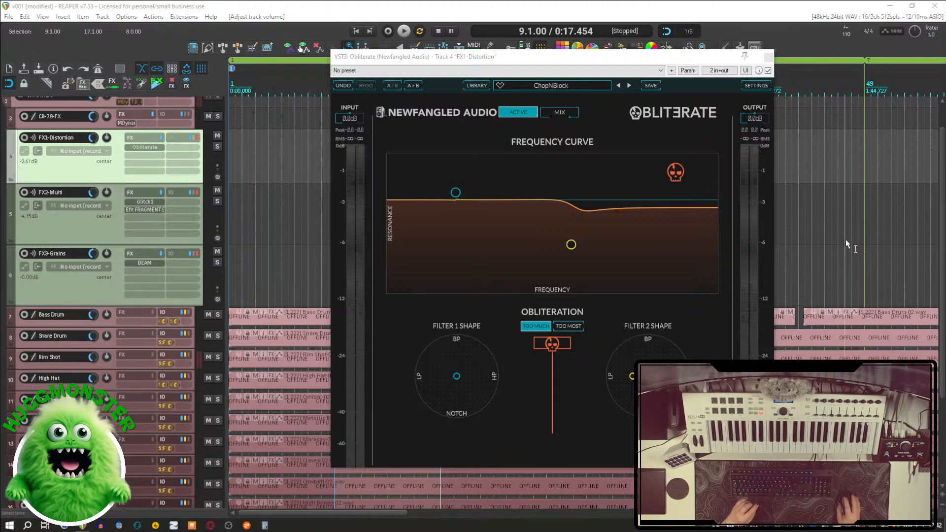
left_click(778, 12)
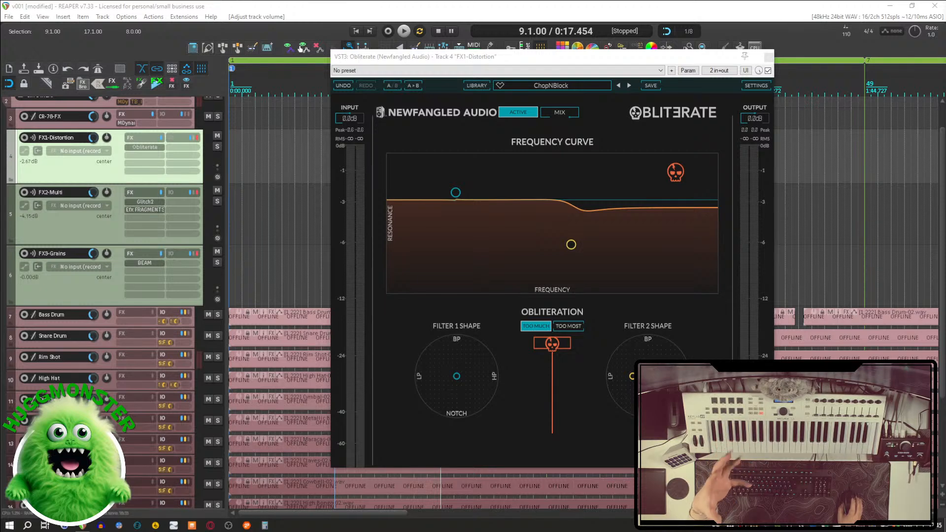
left_click(760, 9)
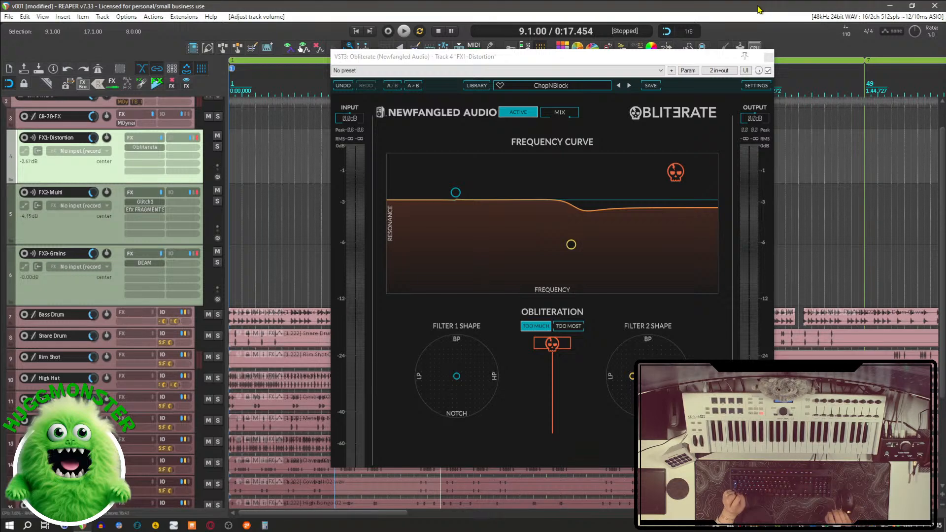
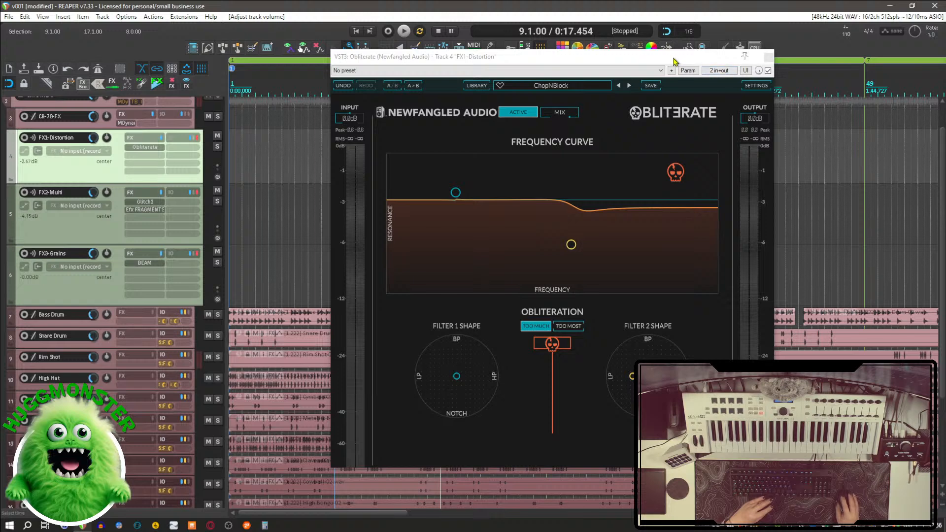
left_click_drag(669, 60, 657, 54)
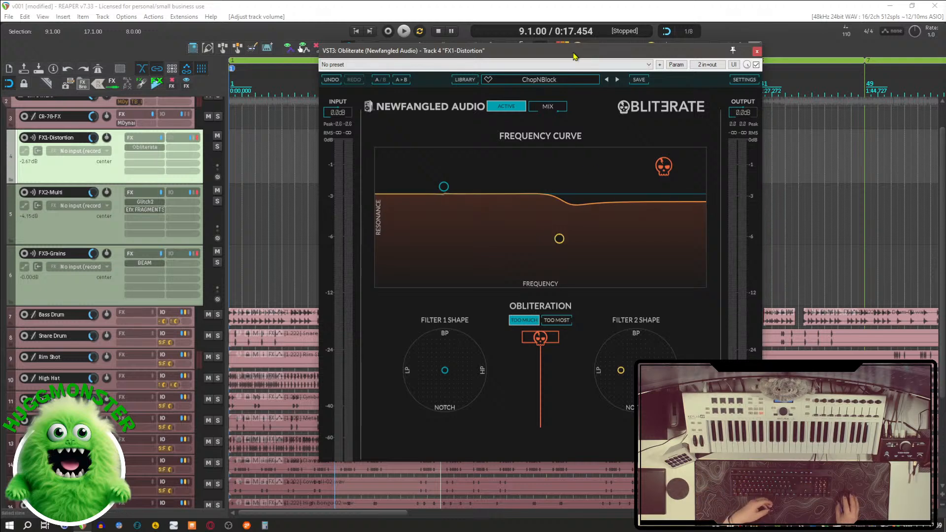
left_click_drag(573, 55, 546, 53)
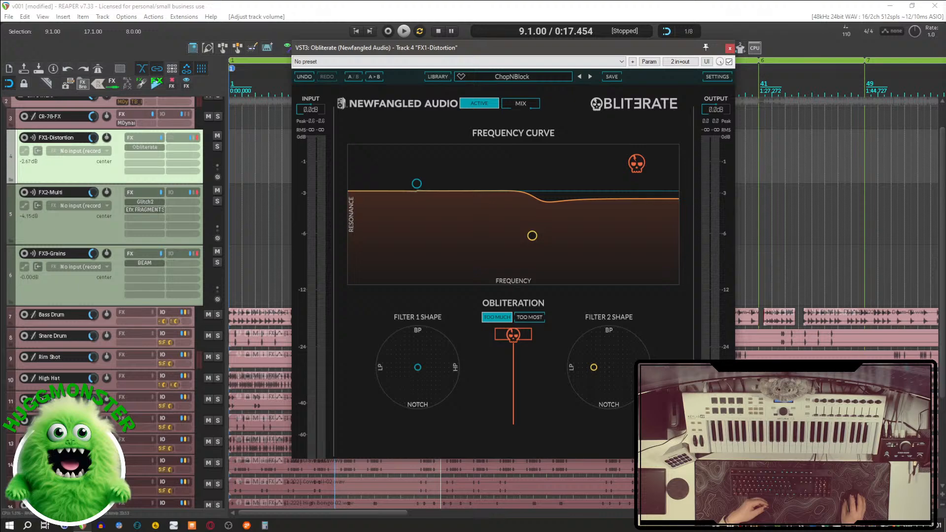
left_click(129, 313)
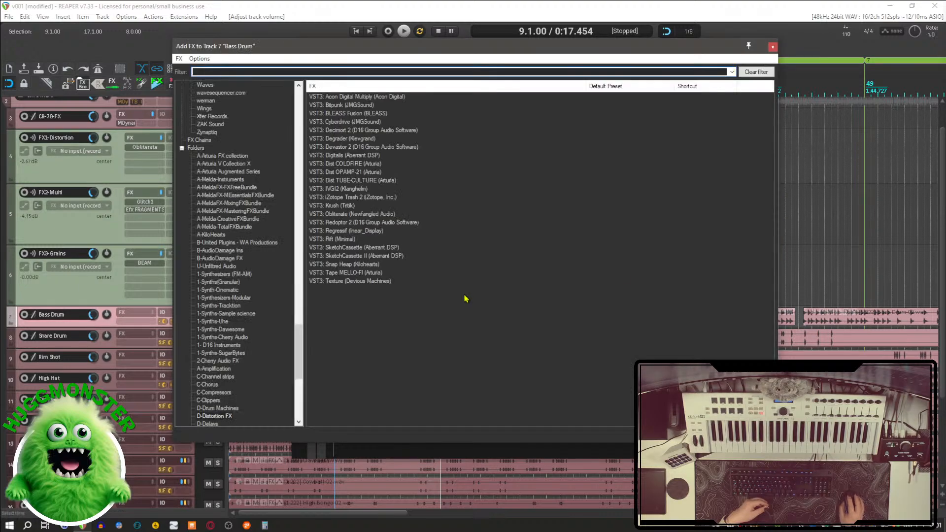
scroll(227, 178, "up", 14)
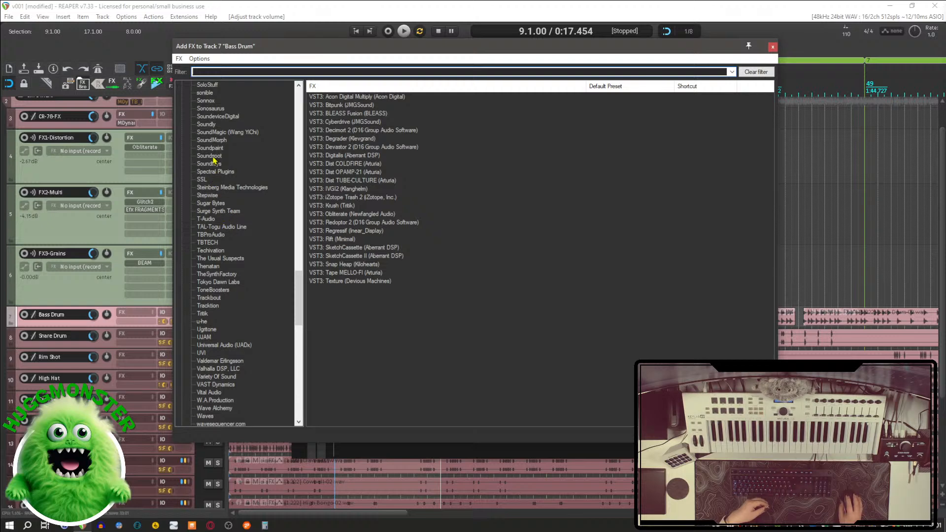
left_click(208, 93)
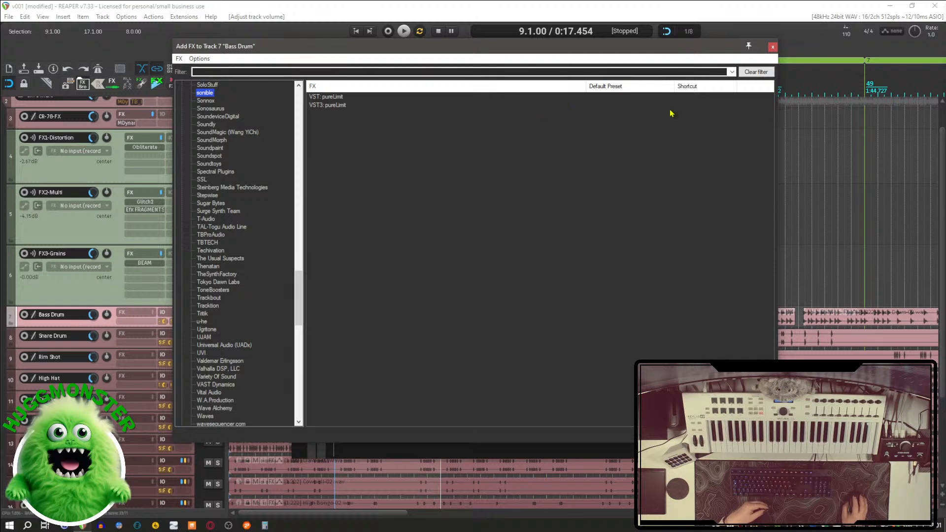
left_click(773, 47)
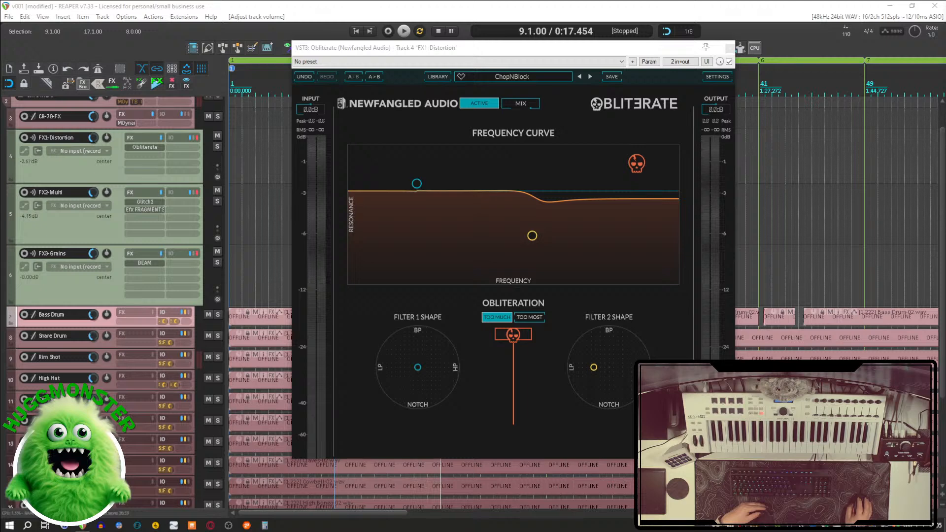
left_click(655, 5)
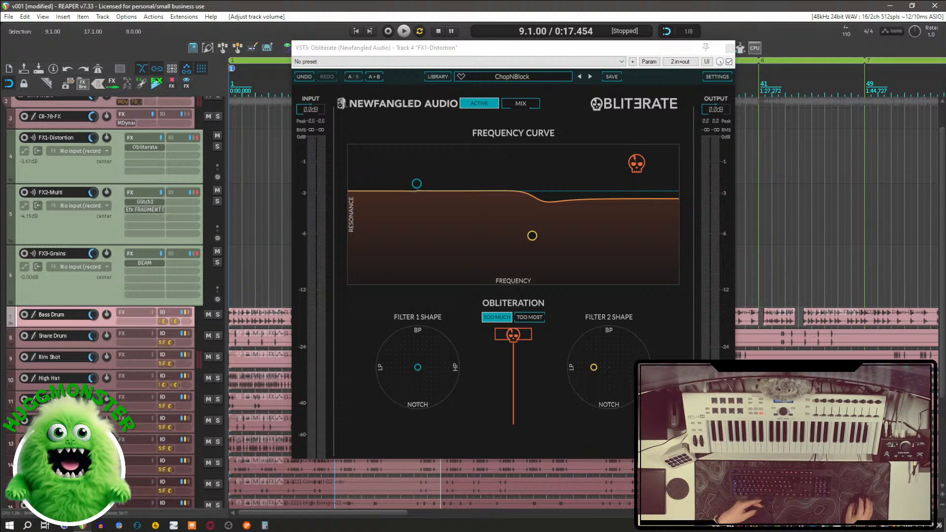
left_click(548, 54)
left_click_drag(548, 55, 567, 56)
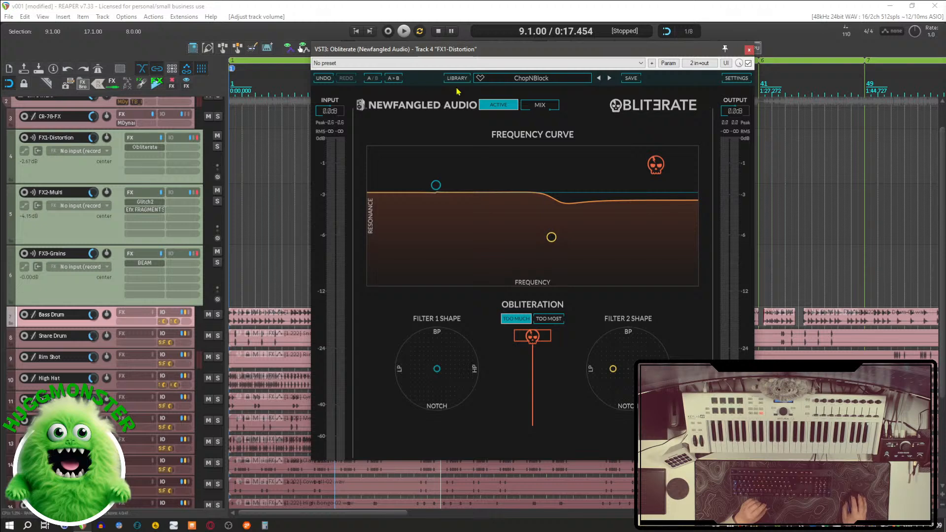
left_click_drag(478, 56, 487, 60)
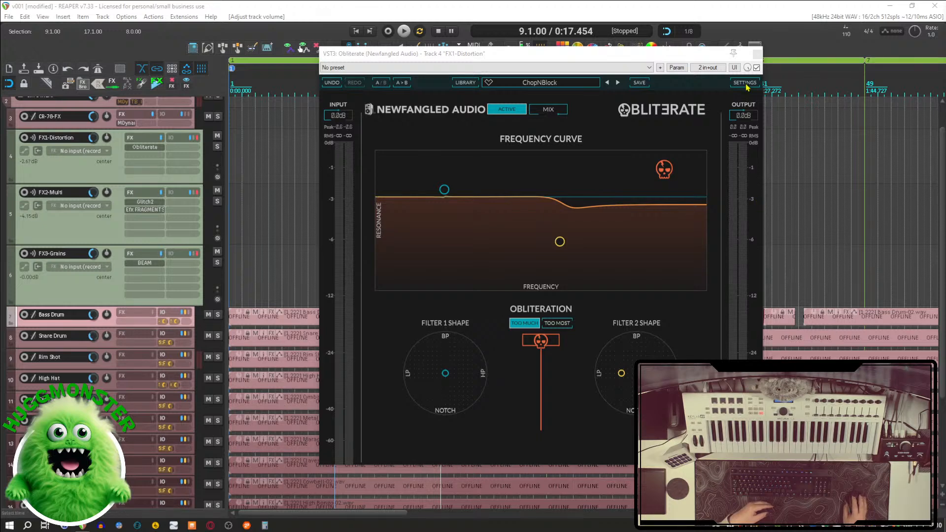
left_click(674, 58)
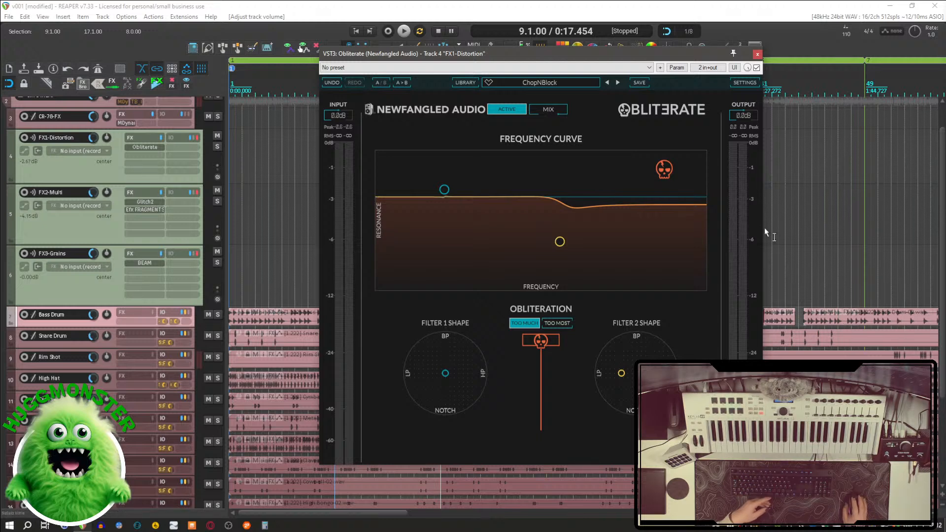
left_click_drag(641, 56, 674, 52)
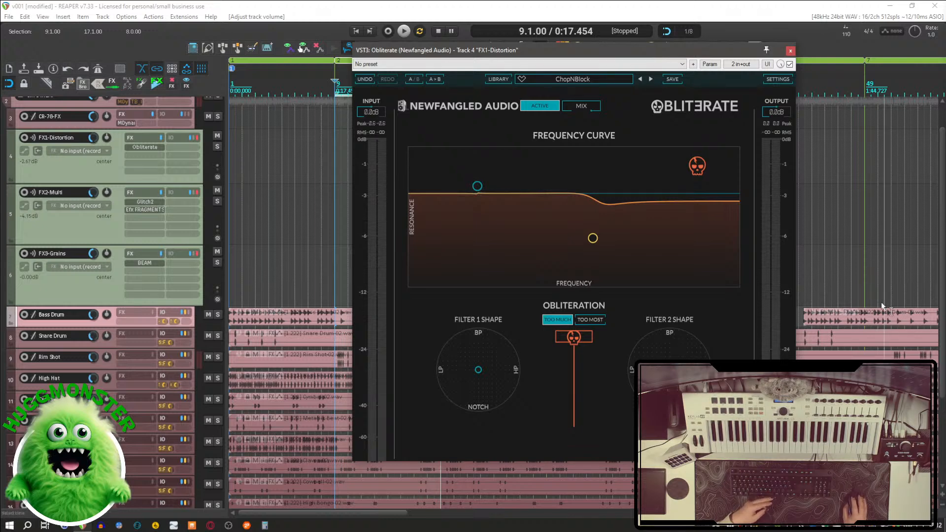
Play the loop, set the FX1-Distortion track volume to -2.93 dB and select the Bass Drum track.
key("space")
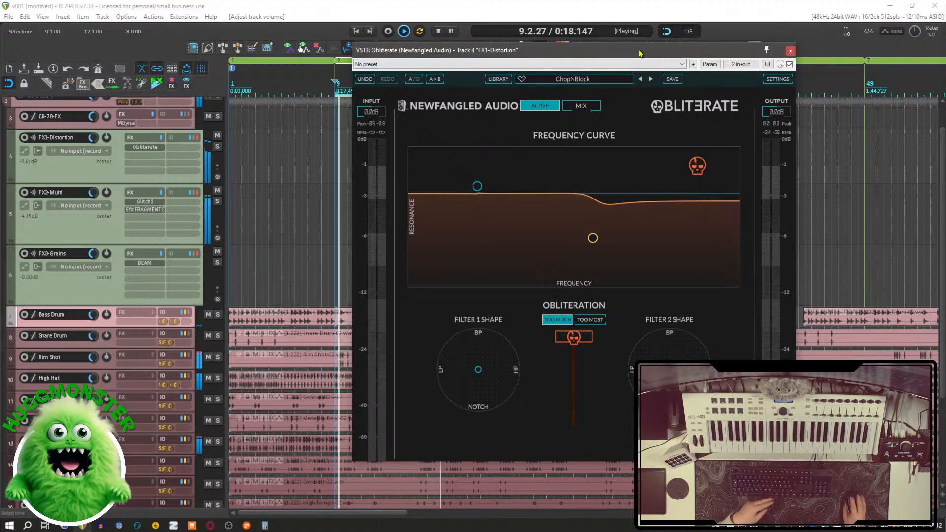
left_click_drag(639, 53, 620, 71)
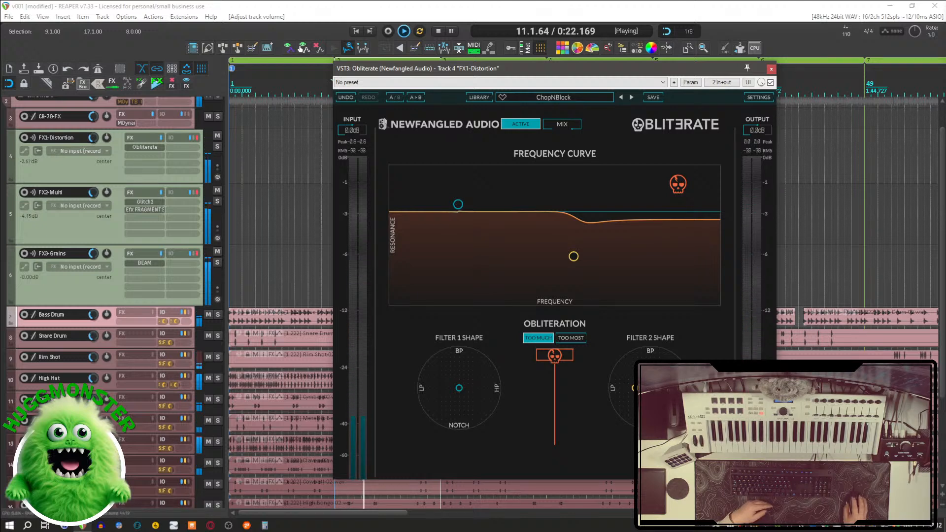
left_click_drag(92, 137, 93, 139)
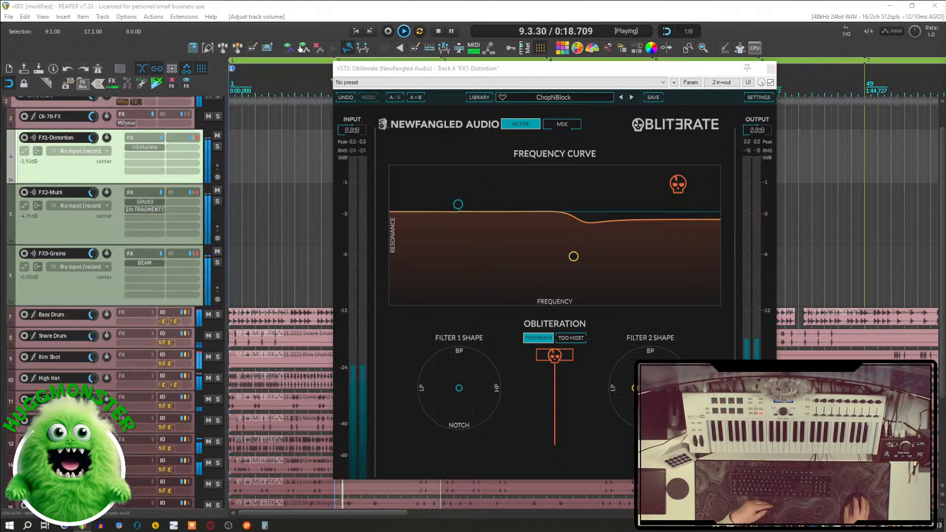
left_click(52, 314)
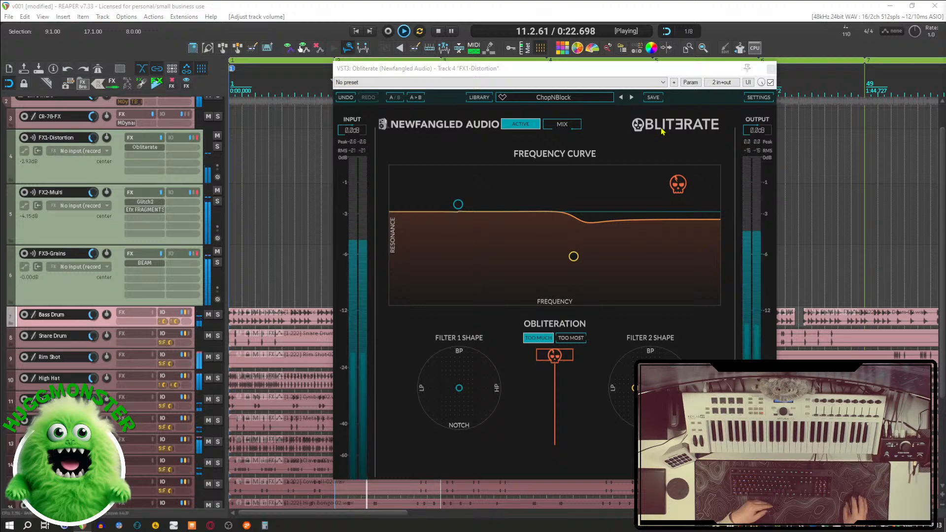
Close the Obliterate plugin window, audition the FX3-Grains track in solo, unsolo it and stop playback.
left_click(771, 70)
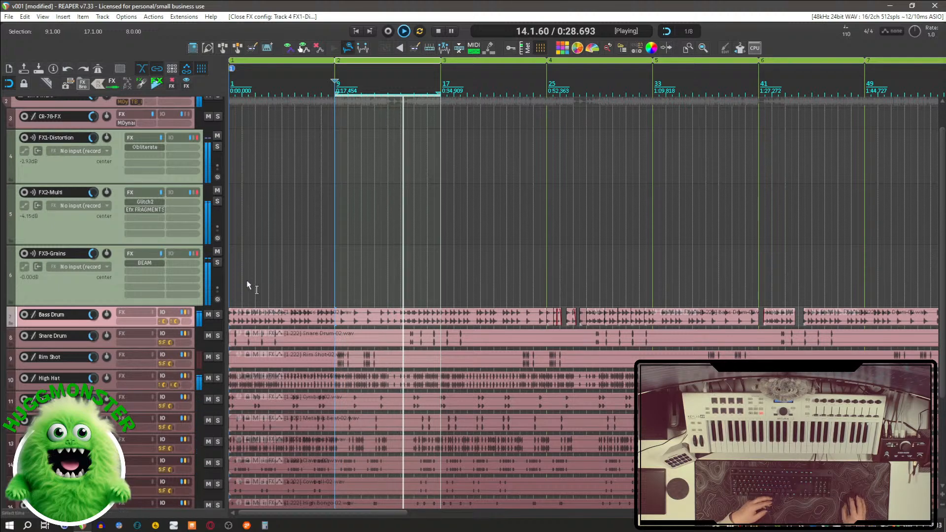
left_click(217, 263)
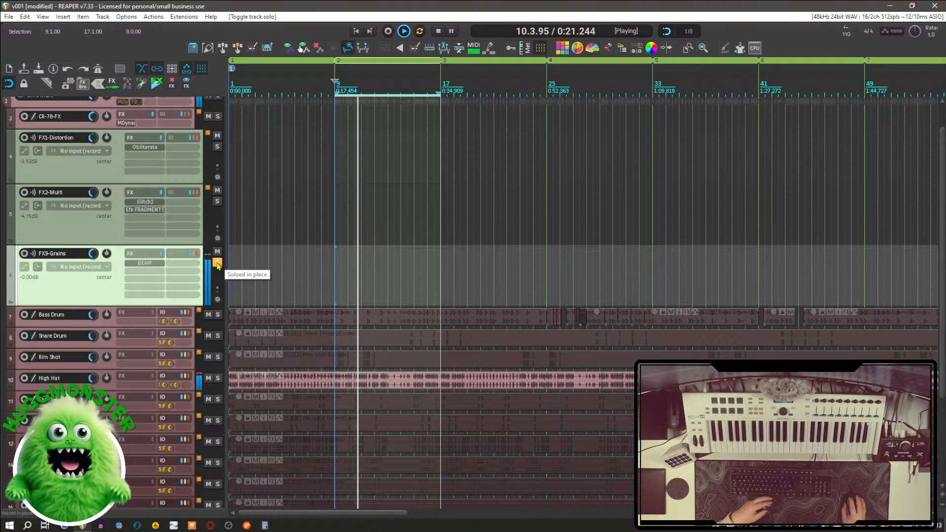
left_click(217, 263)
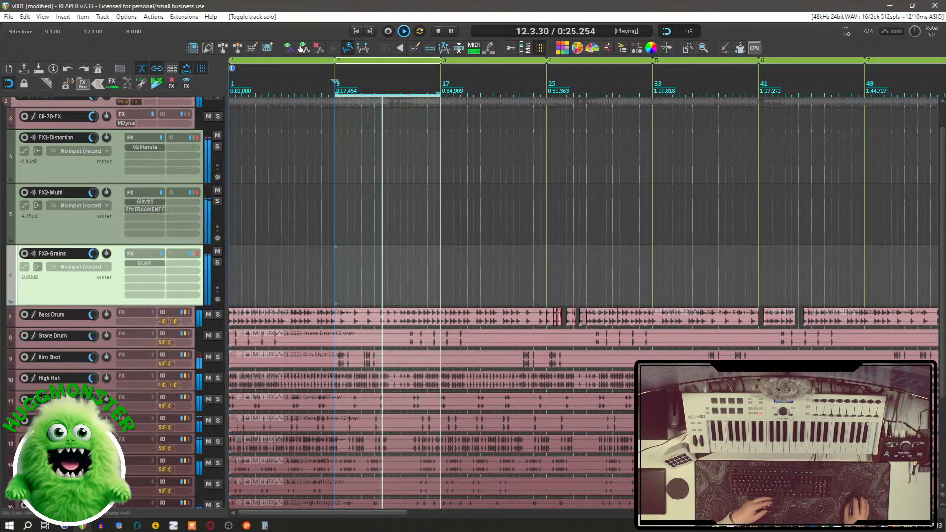
key("space")
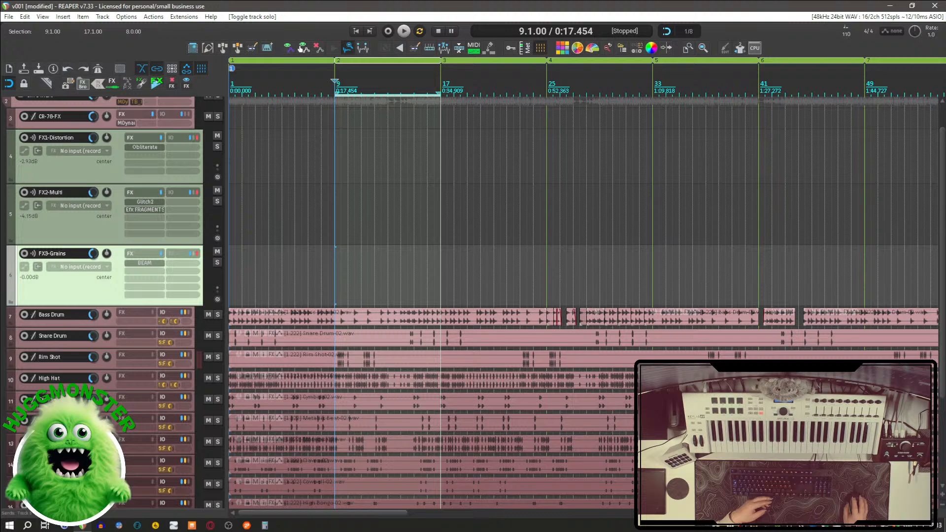
Add a send from the Maracas track to FX3-Grains and play the loop.
left_click(10, 444)
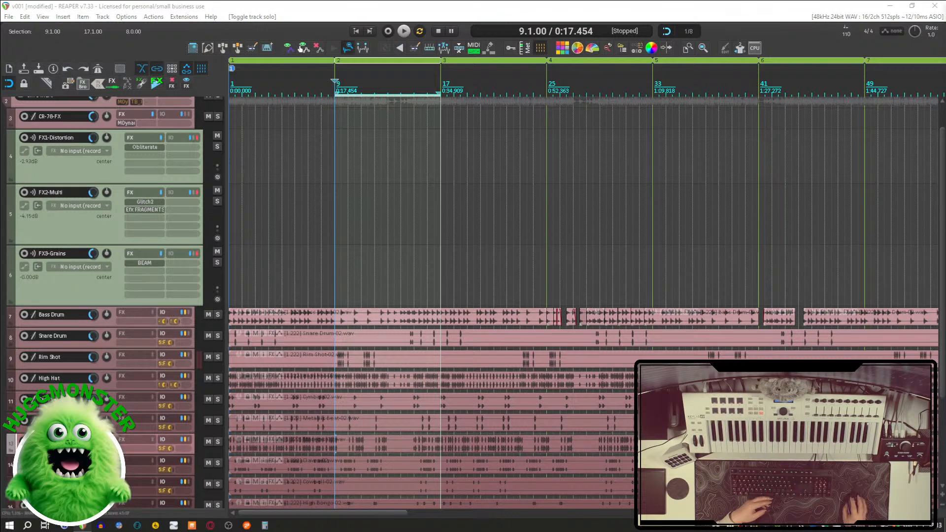
left_click(301, 48)
key("space")
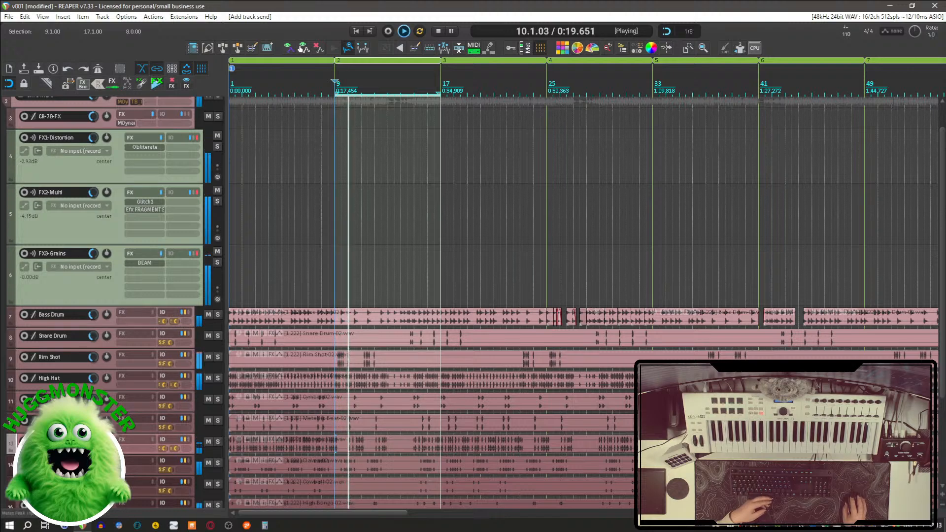
Audition FX3-Grains in solo with the Maracas send, unsolo it, replay the full loop briefly and stop.
left_click(218, 263)
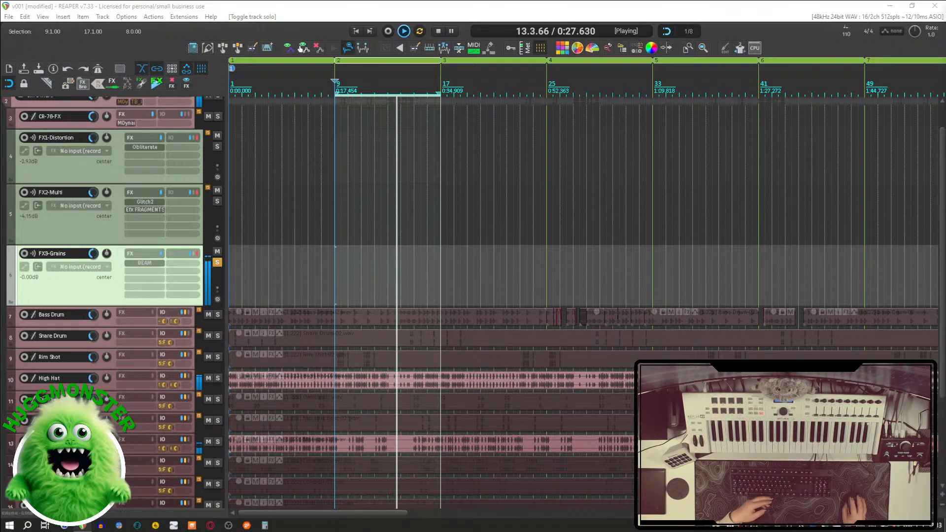
key("F6")
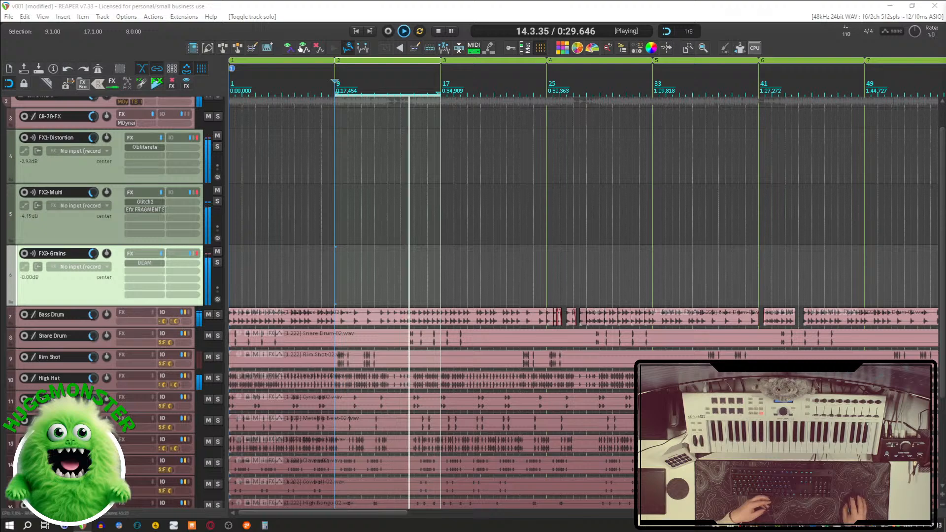
key("space")
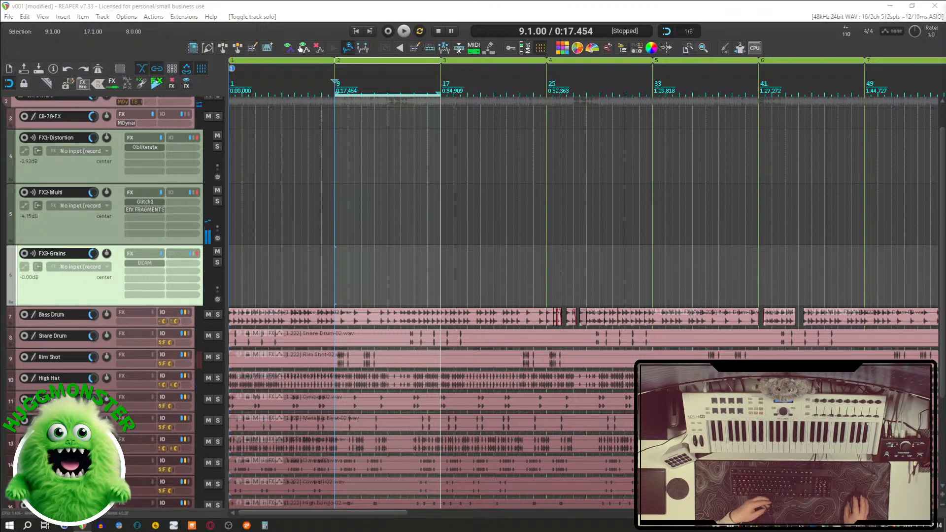
key("space")
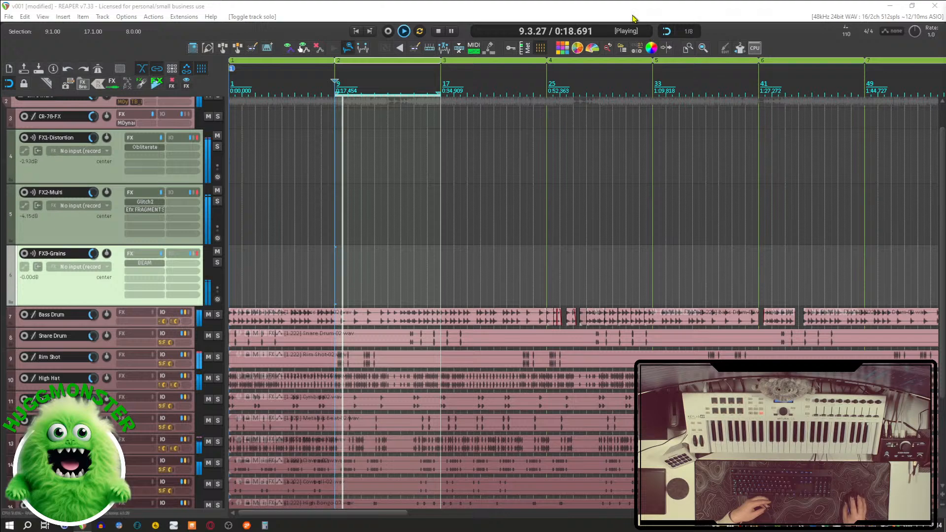
key("space")
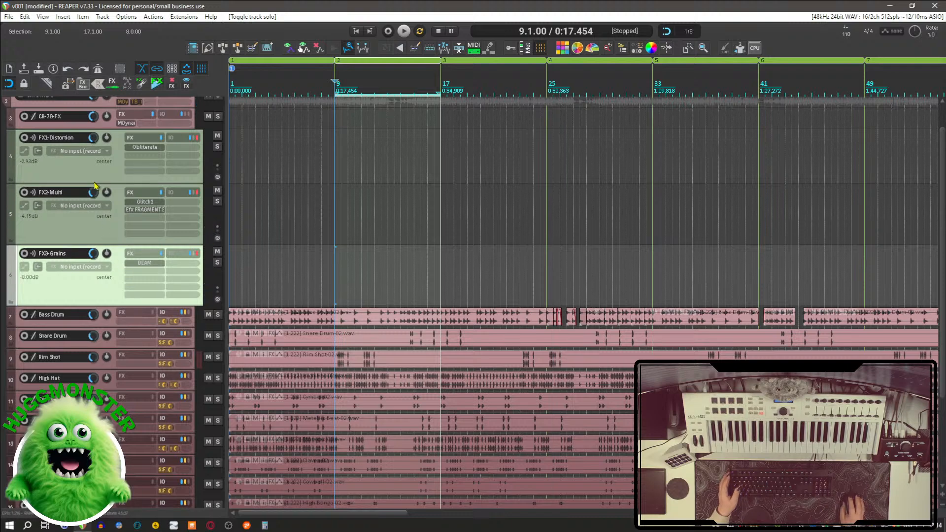
Reduce the heights of the FX1-Distortion, FX2-Multi and FX3-Grains tracks and make the CR-78-FX track taller.
left_click_drag(95, 186, 94, 171)
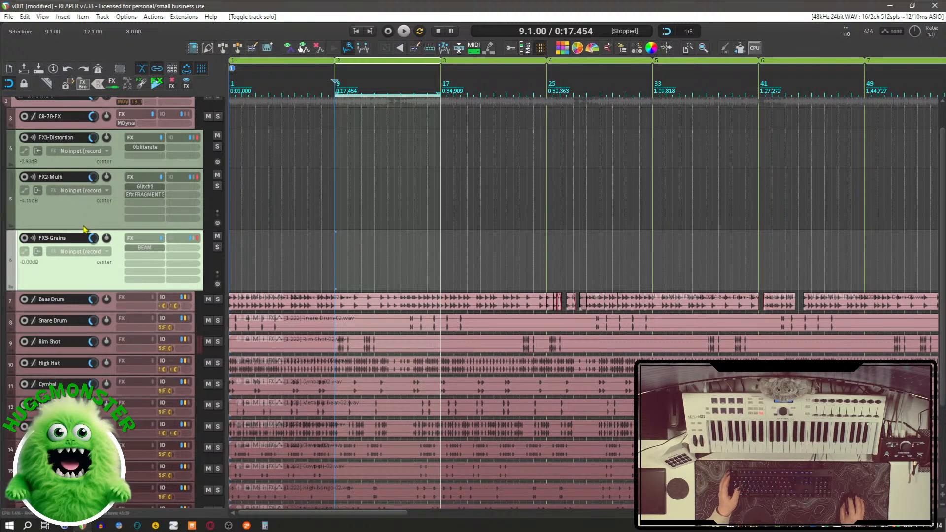
left_click_drag(81, 230, 81, 201)
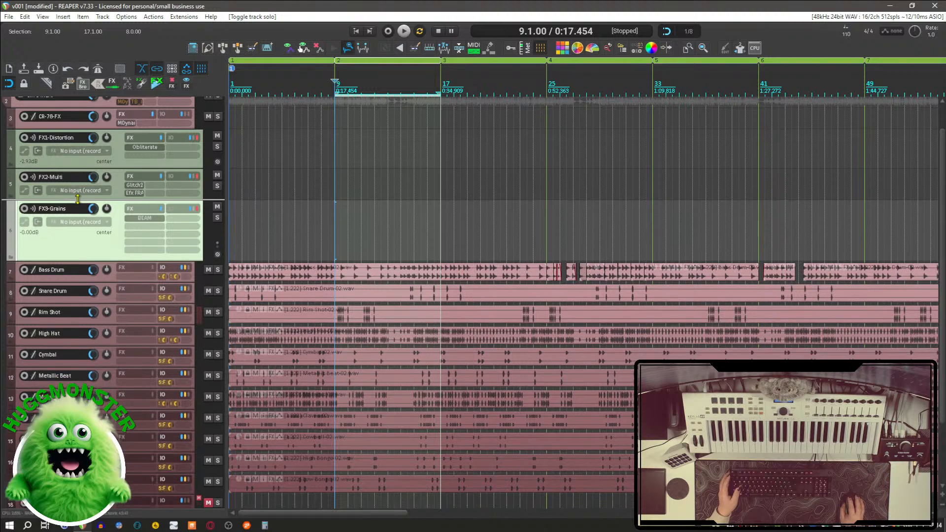
left_click_drag(61, 261, 63, 235)
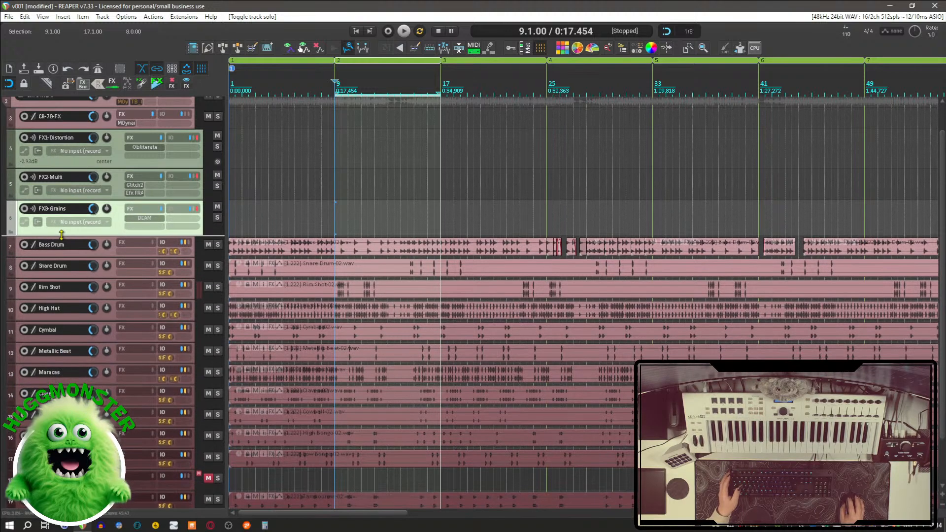
scroll(63, 236, "up", 2)
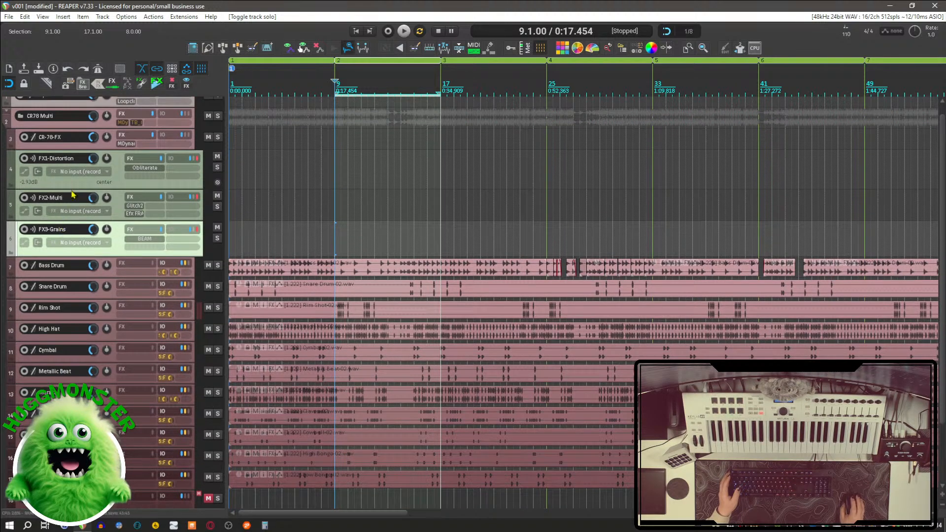
scroll(73, 195, "up", 1)
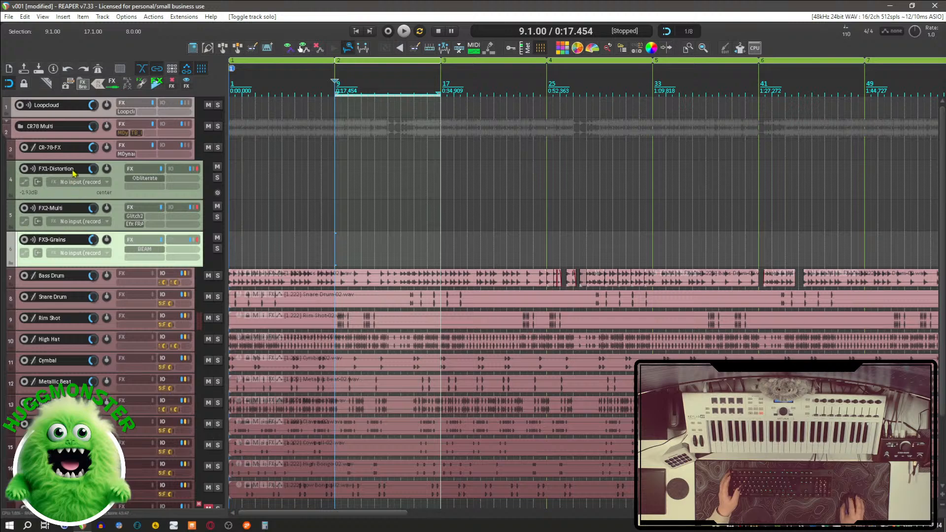
left_click_drag(68, 160, 63, 182)
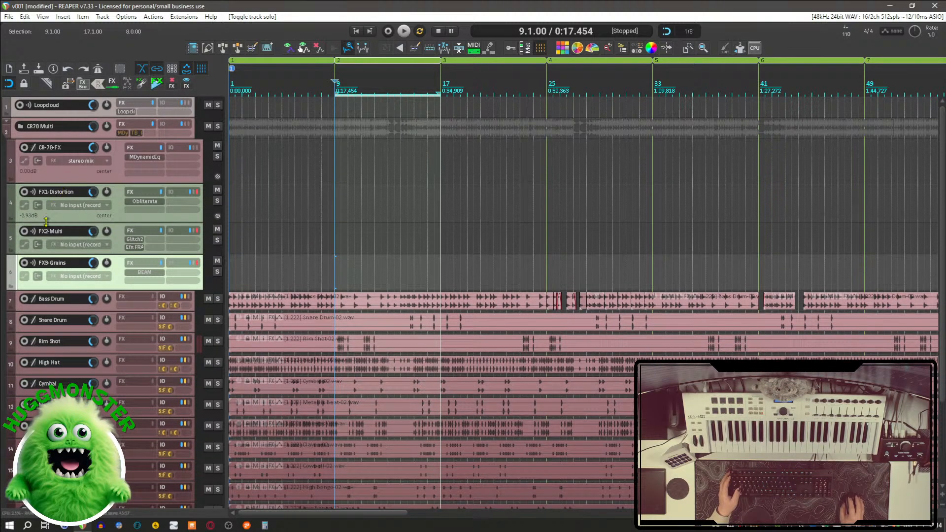
Bypass the MDynamicEq plugin on the CR-78-FX track.
scroll(46, 222, "down", 5)
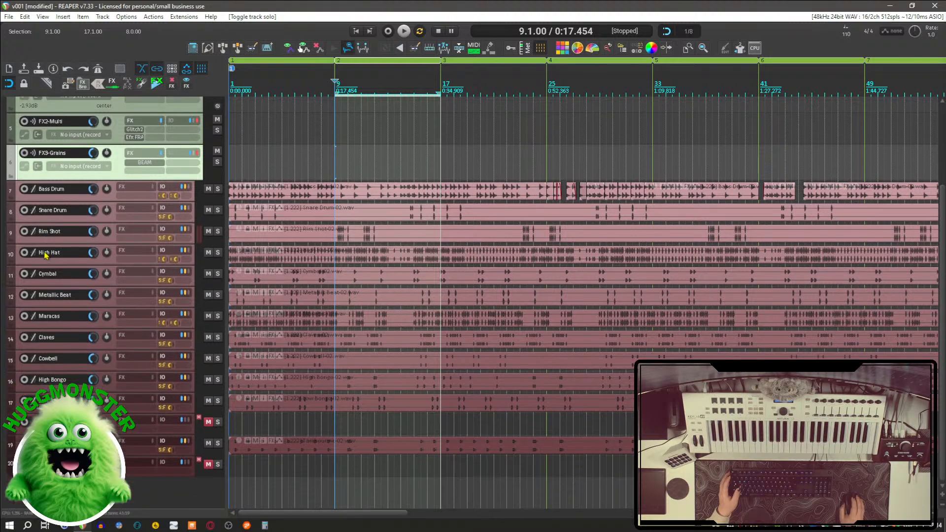
scroll(45, 254, "up", 4)
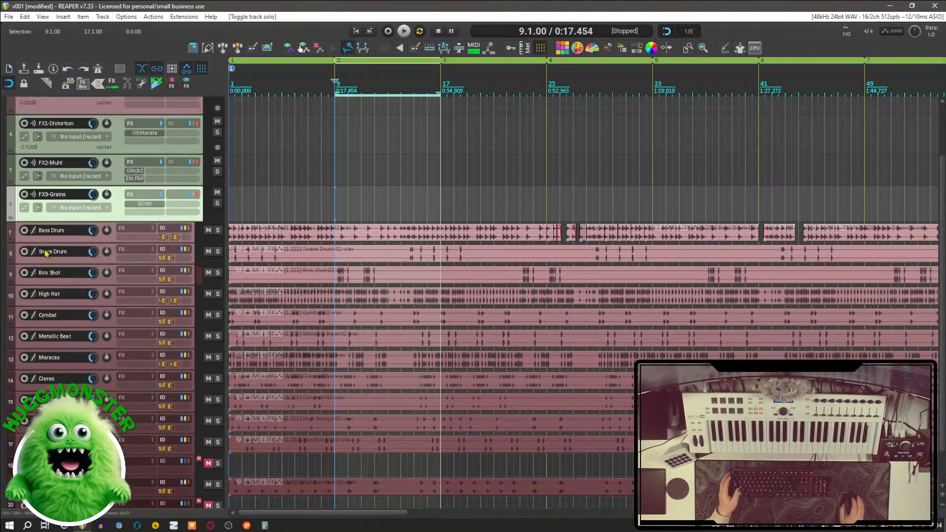
scroll(46, 253, "up", 1)
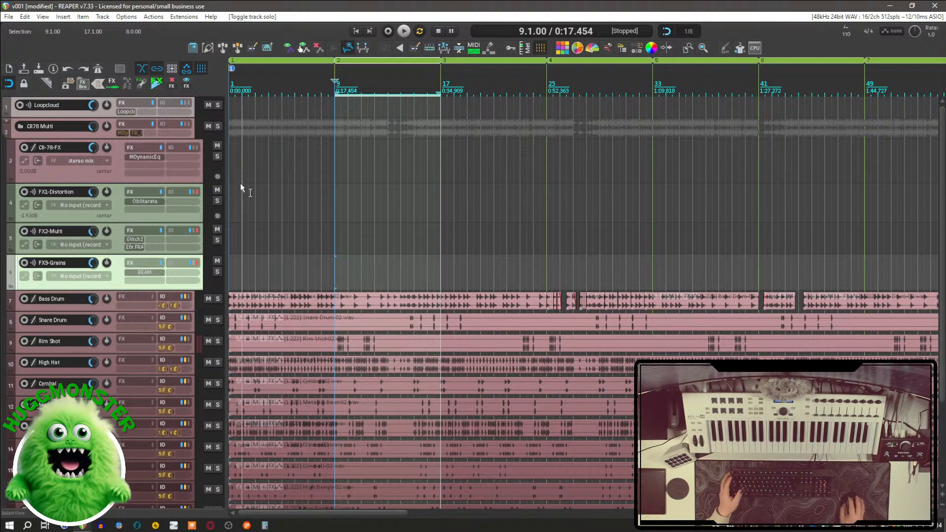
left_click(142, 158, "shift")
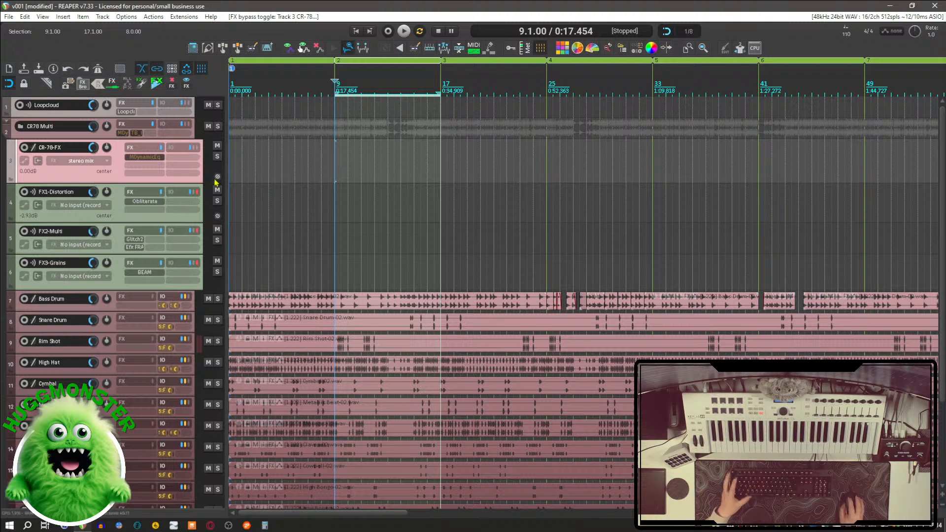
Make the CR78 Multi folder track taller and save the project.
left_click_drag(108, 139, 109, 173)
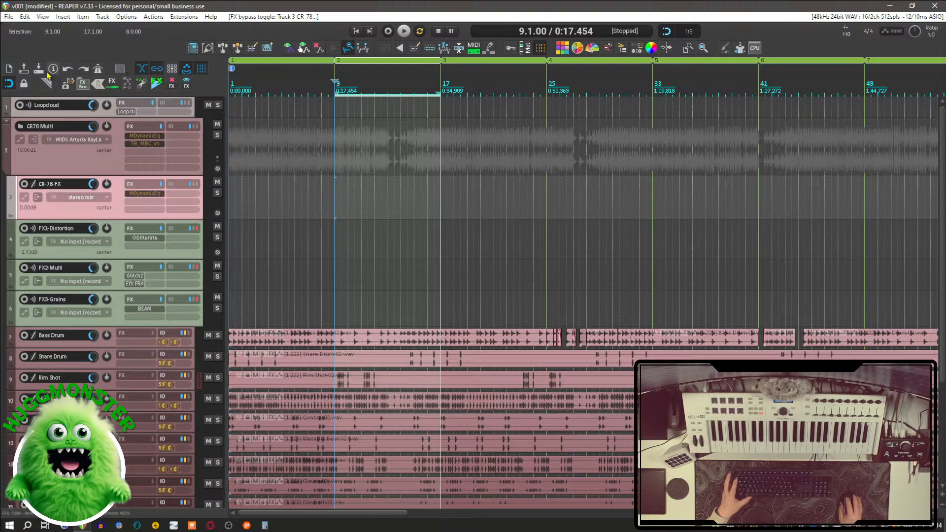
key("ctrl+s")
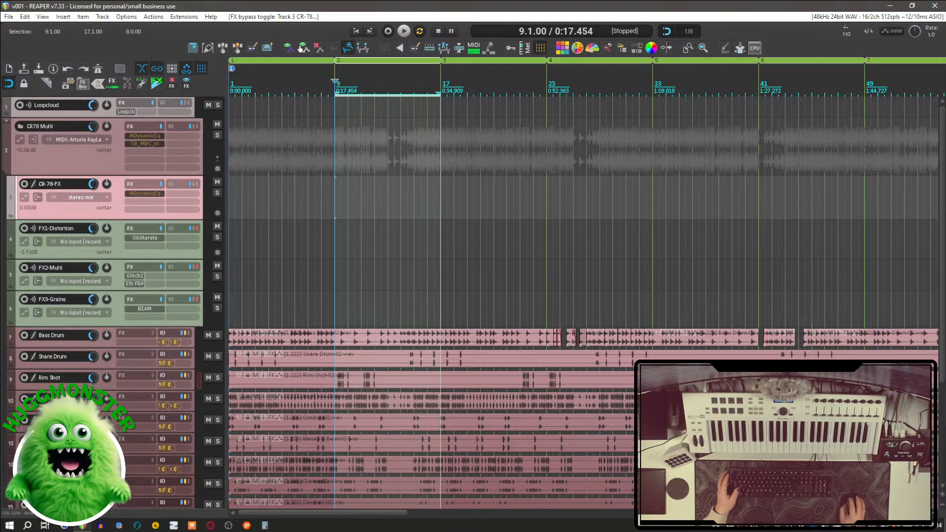
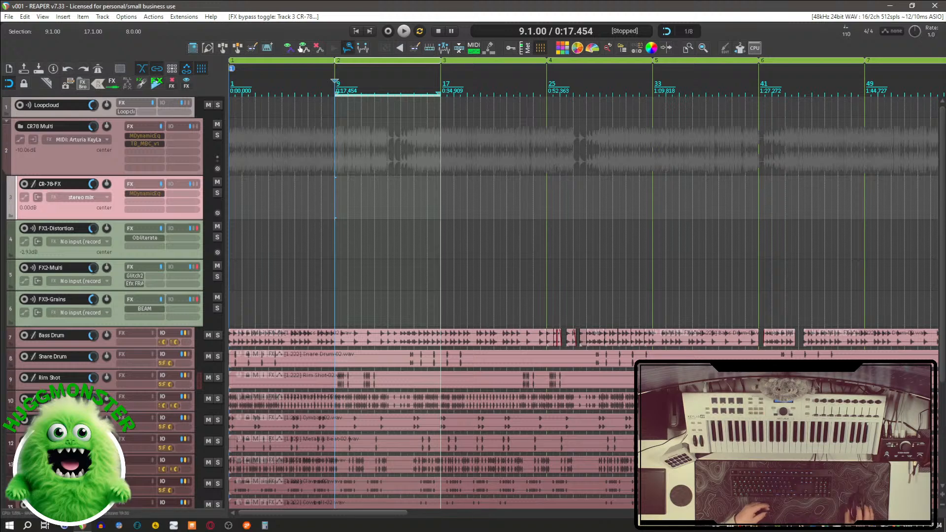
Play the looped section from bar 9 to check all the drum tracks with their effects, and stop playback.
scroll(508, 245, "down", 2)
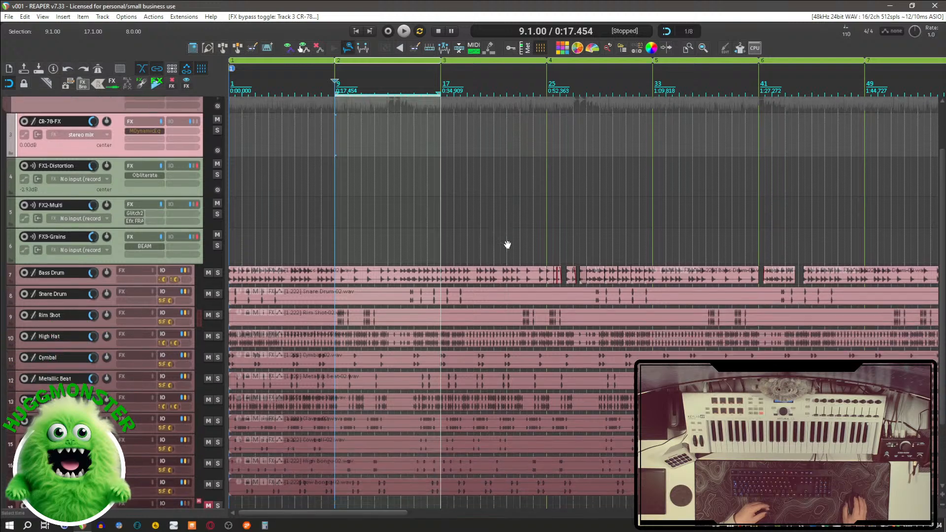
scroll(507, 245, "down", 3)
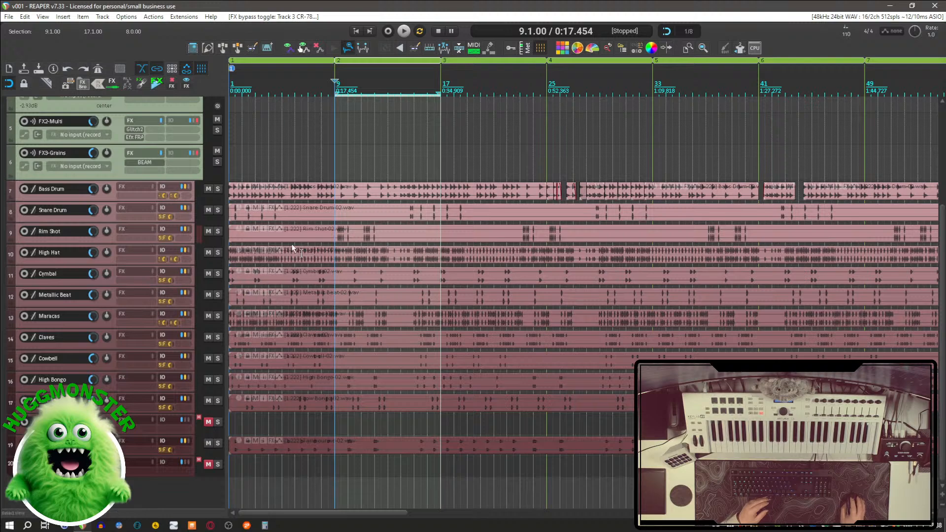
key("space")
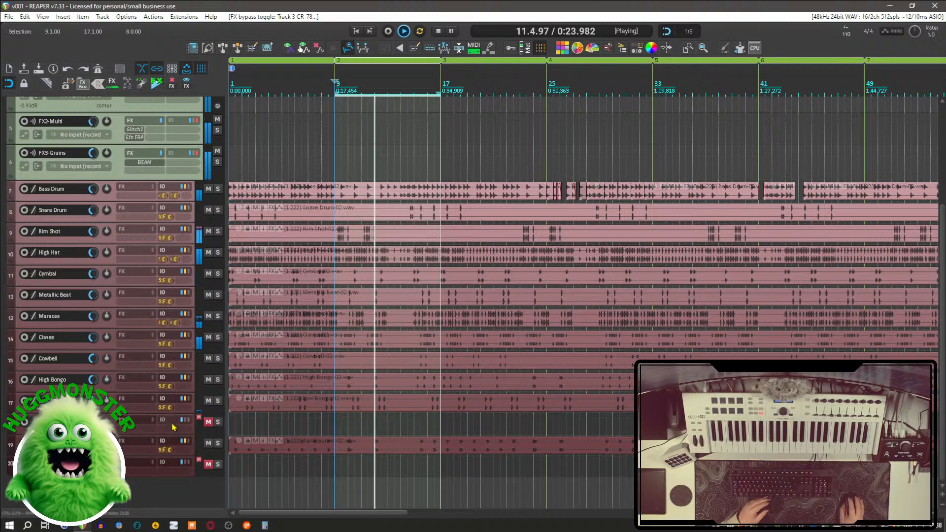
key("space")
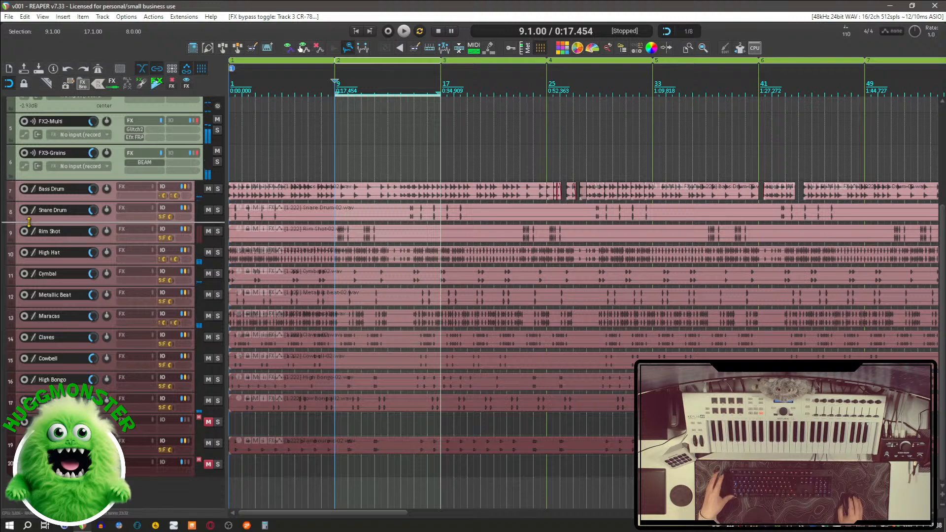
Collapse all tracks to minimum height and insert a track from the 1-Midi-Keys-Start-Keylab49 template in 1-Track Starters.
key("grave")
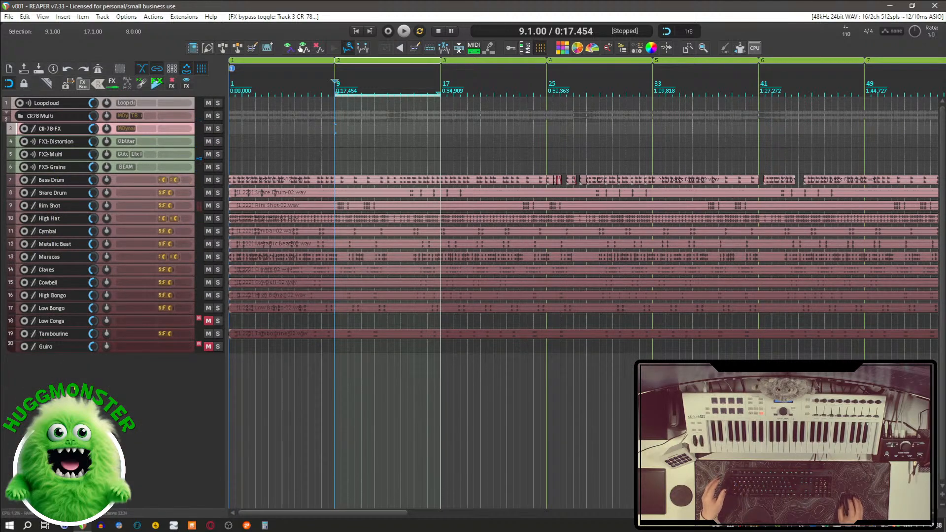
left_click(55, 387)
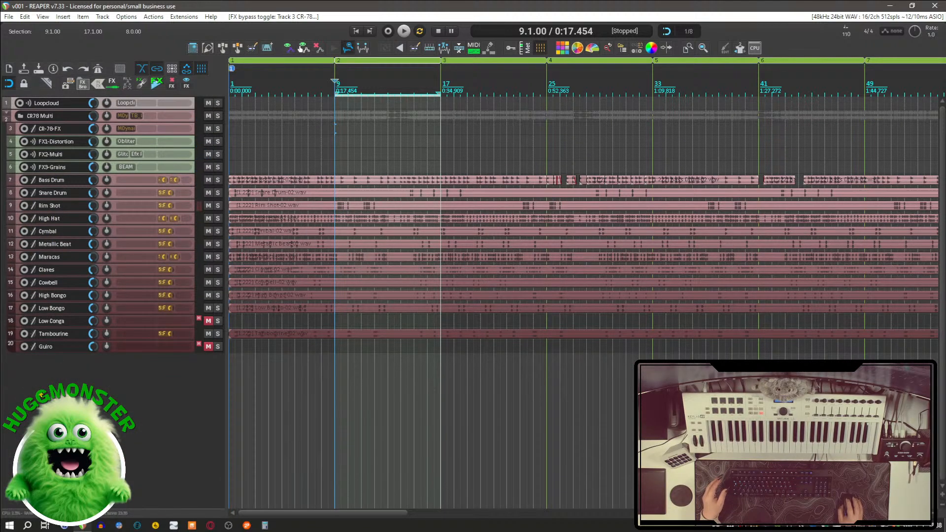
right_click(34, 388)
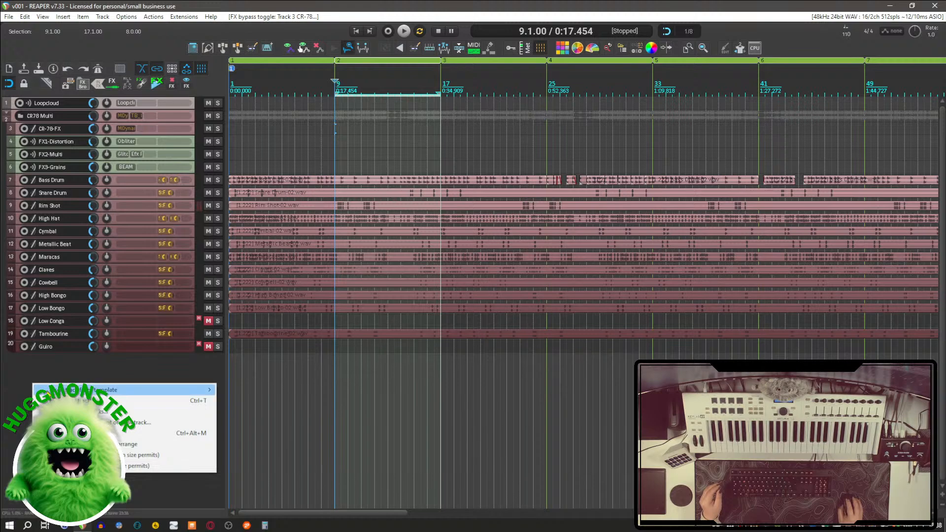
mouse_move(47, 392)
mouse_move(291, 272)
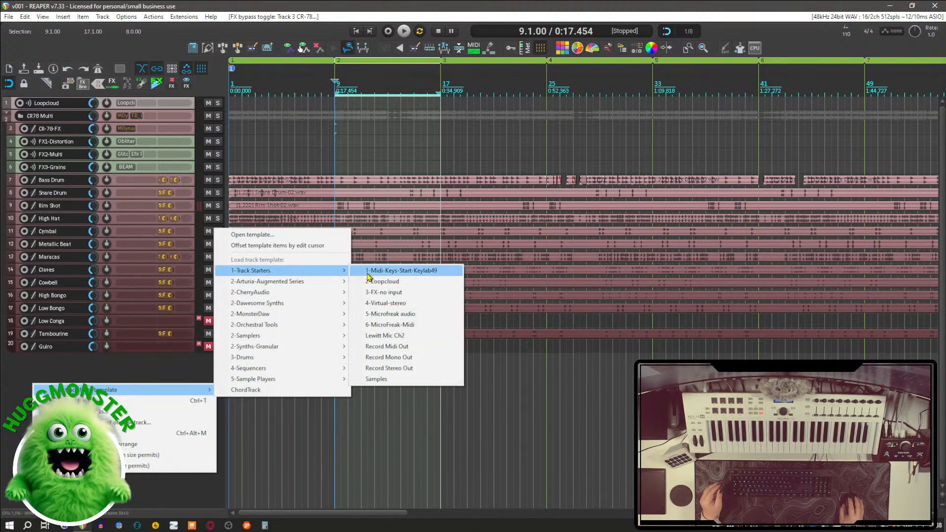
left_click(414, 270)
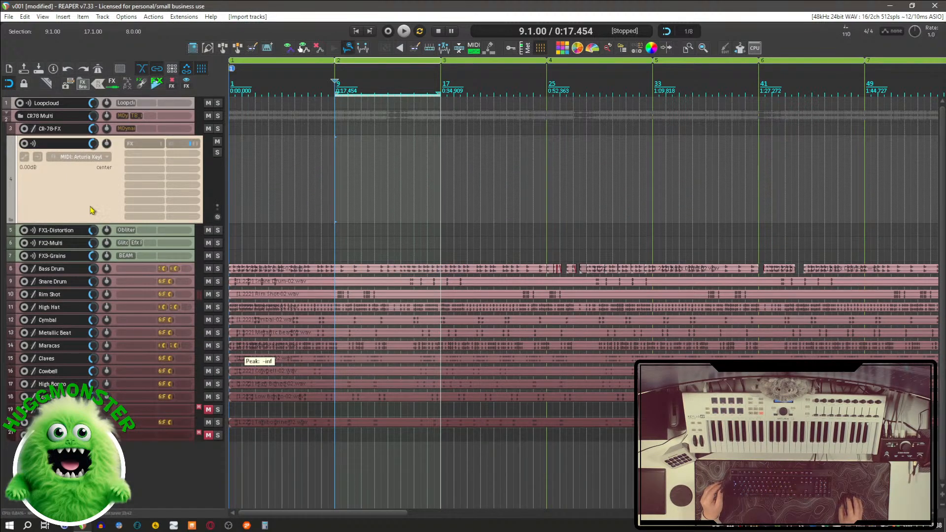
Move the new MIDI keys track below Guiro, outside the CR78 Multi folder, and show the mixer.
left_click_drag(92, 211, 91, 443)
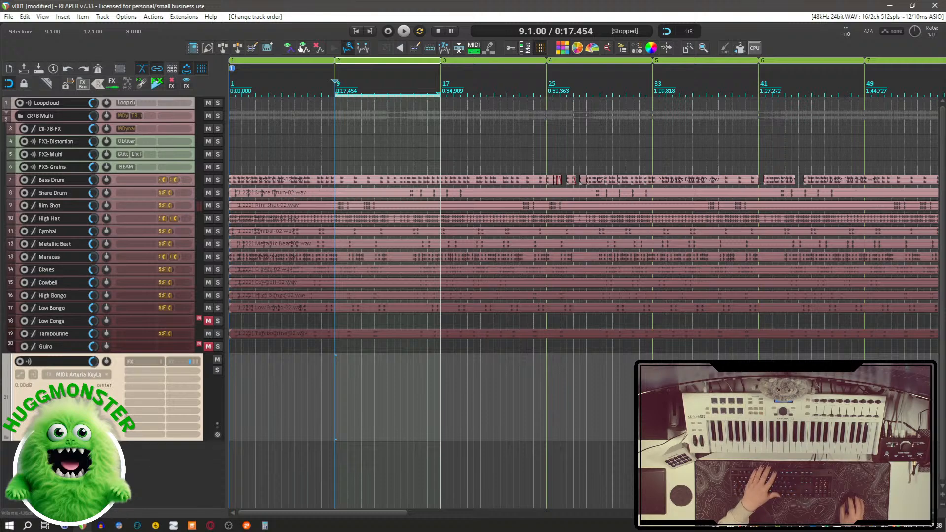
key("ctrl+m")
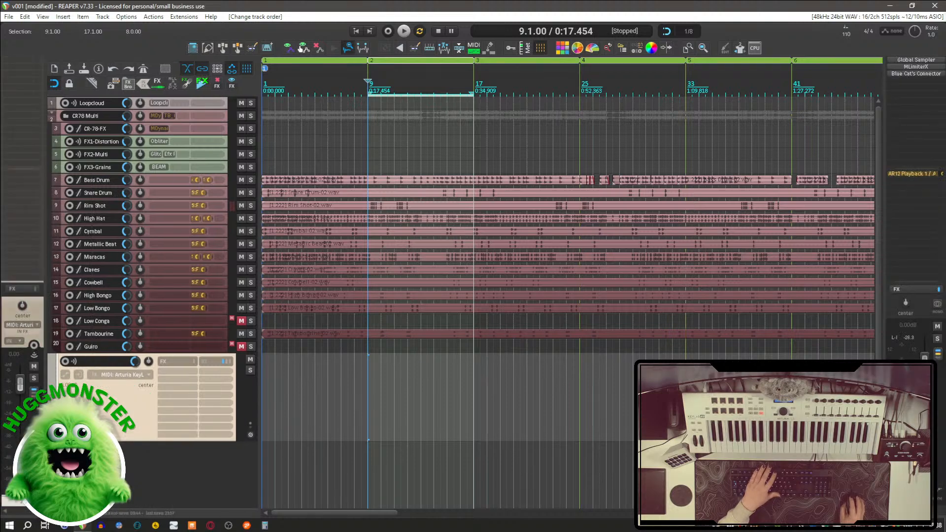
Add the Tactic2 instrument to the new MIDI keys track, and open and close the Loopcloud plug-in on track 1.
key("f")
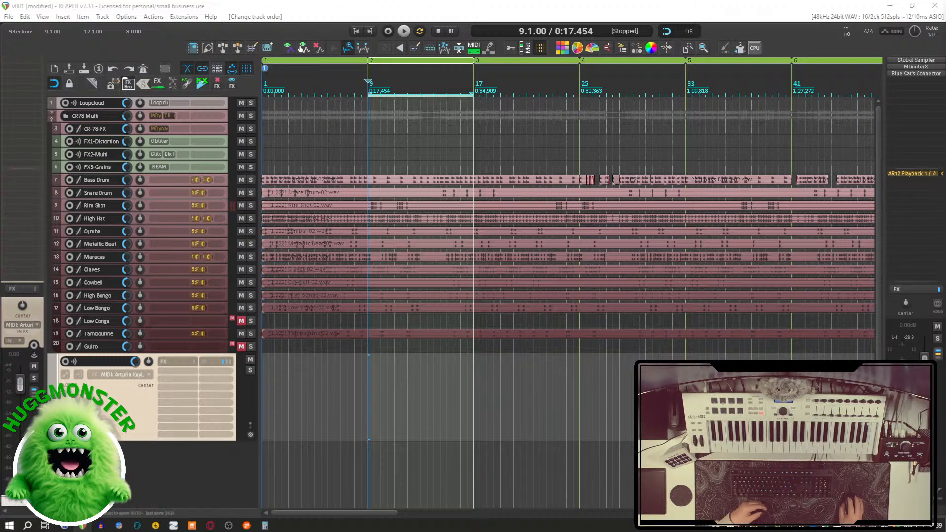
left_click_drag(744, 316, 178, 378)
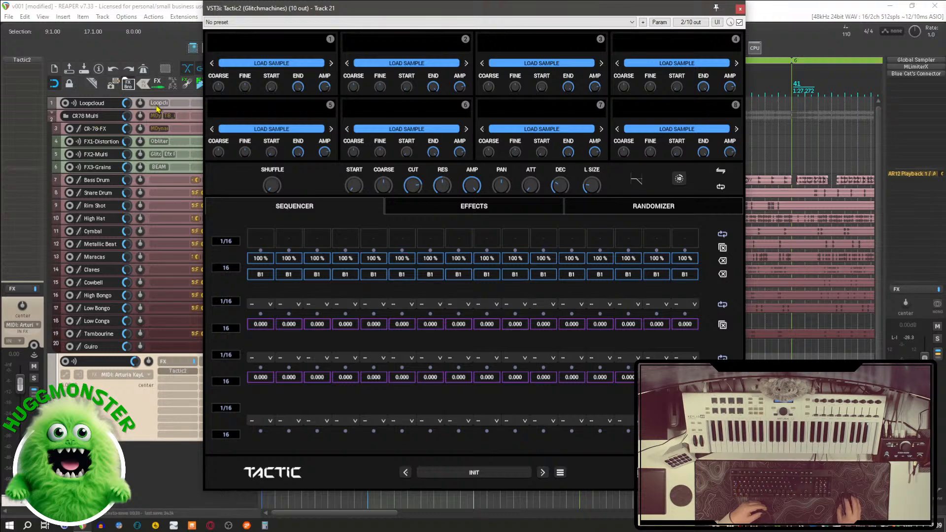
left_click(156, 103)
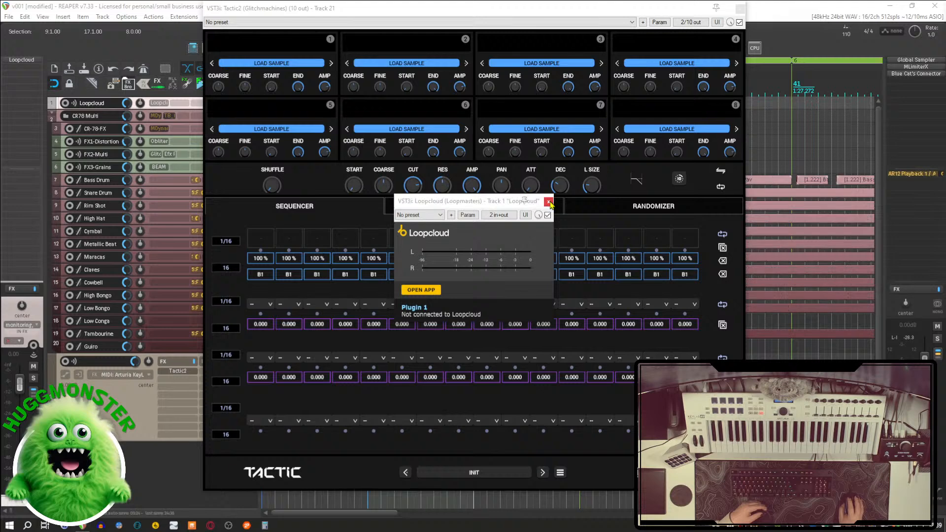
left_click(549, 202)
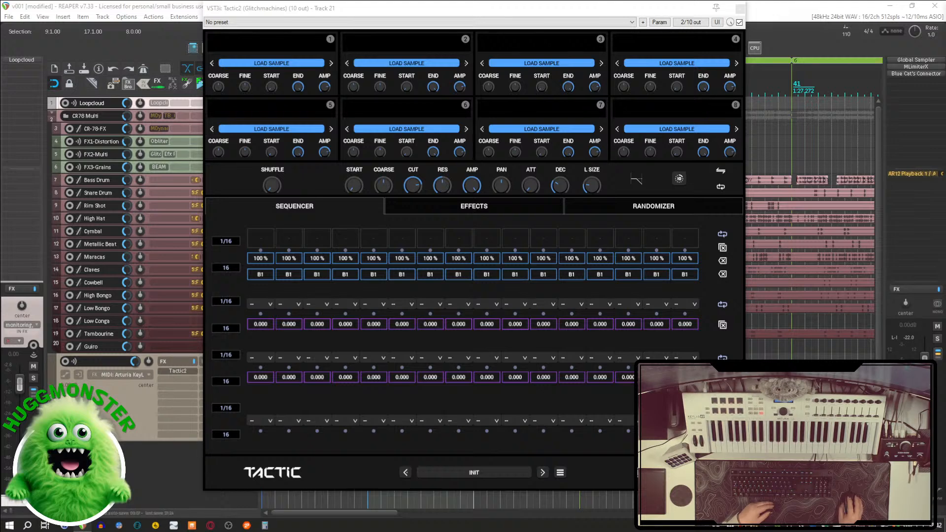
Load three CCT_RealClap samples into Tactic2 sample slots 1 to 3 and CCT_LayerClap8_processed into slot 4.
left_click_drag(945, 221, 286, 43)
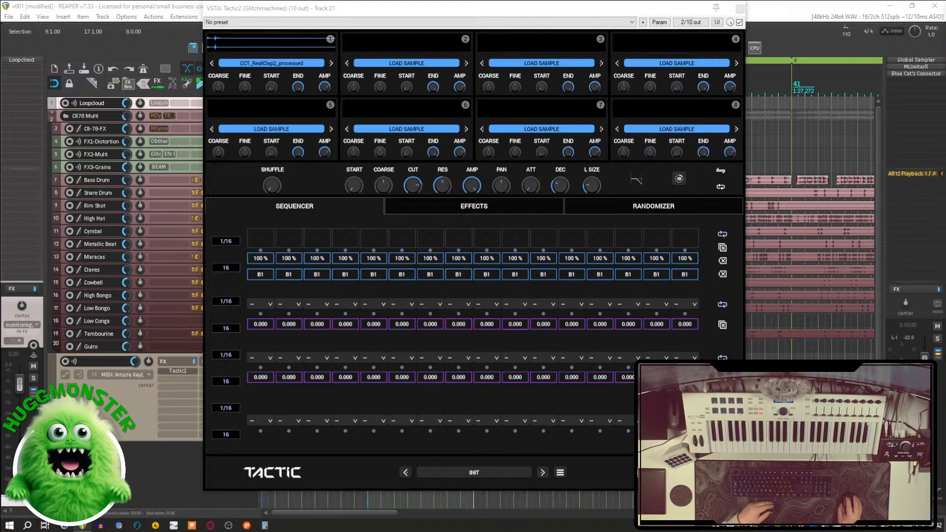
left_click_drag(945, 173, 374, 52)
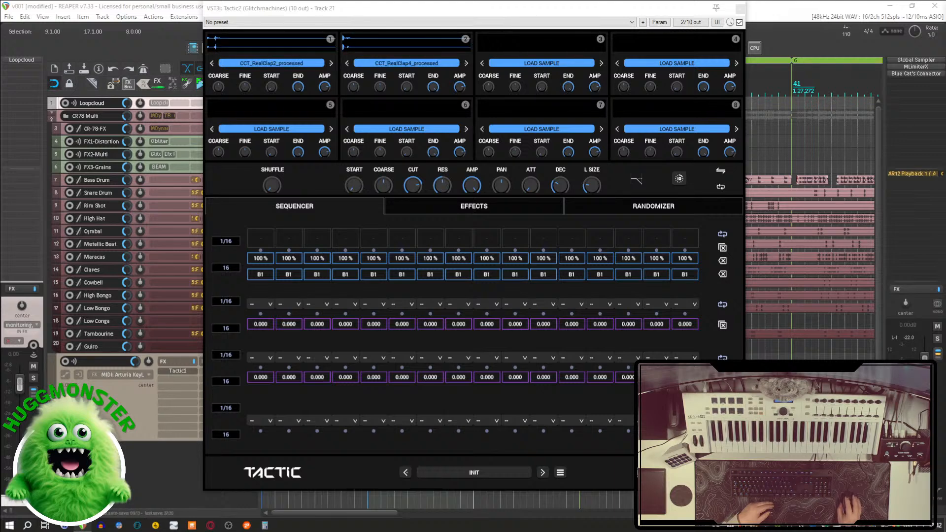
left_click_drag(945, 148, 572, 45)
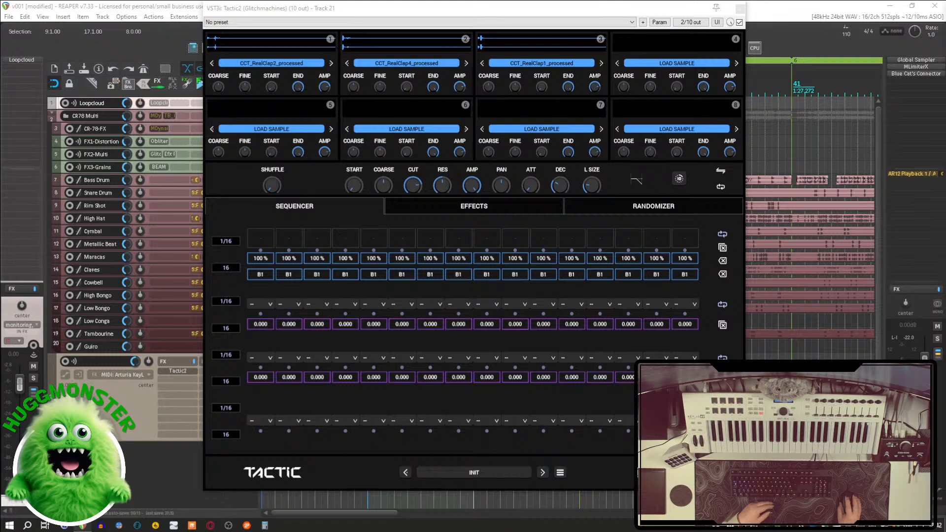
left_click_drag(945, 106, 666, 48)
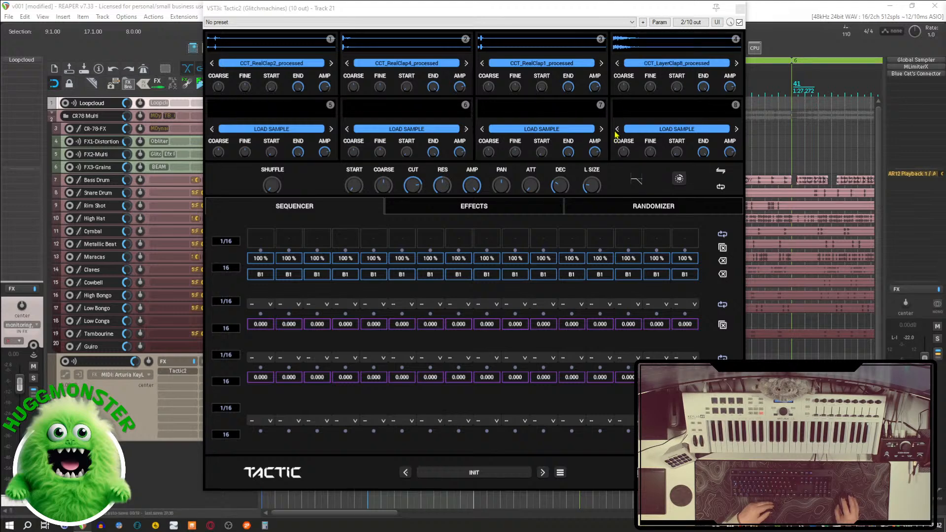
Solo the Tactic2 track, close the plug-in window, and briefly play the loop from bar 9.
left_click_drag(532, 21, 611, 29)
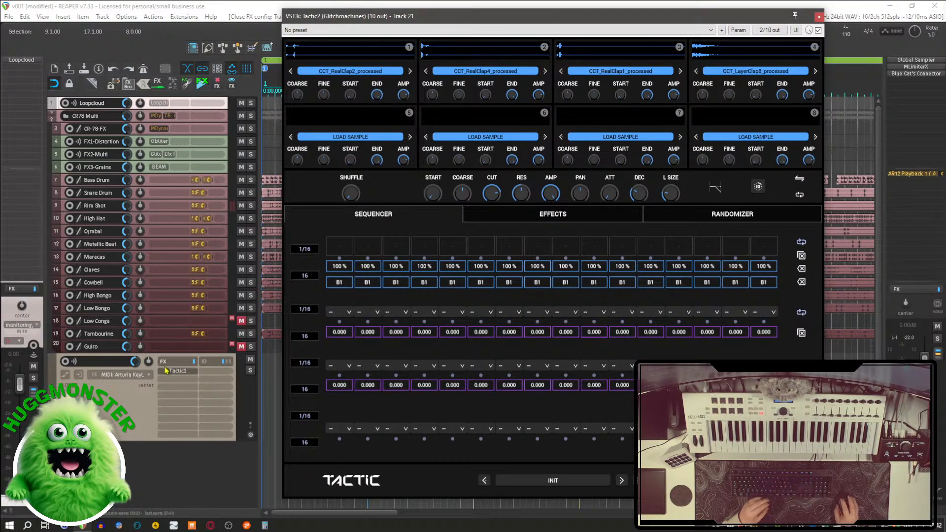
left_click(250, 370)
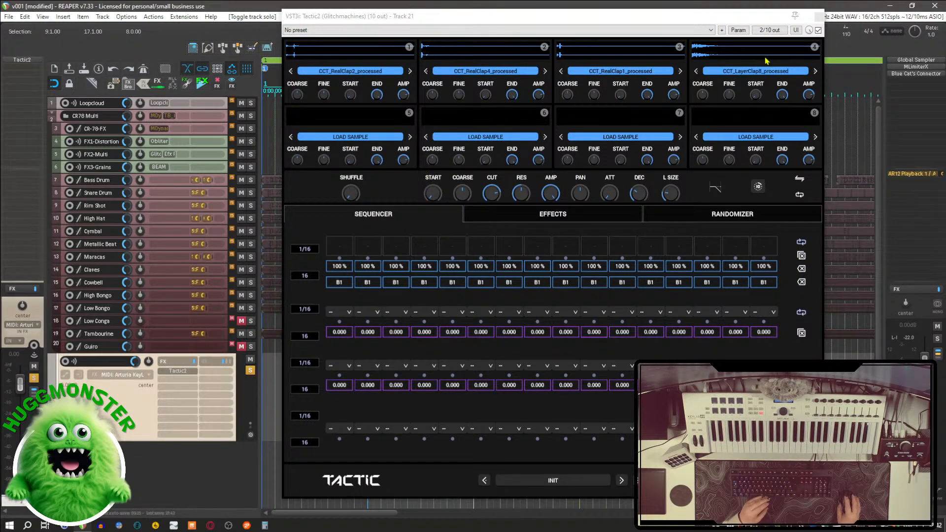
left_click(819, 16)
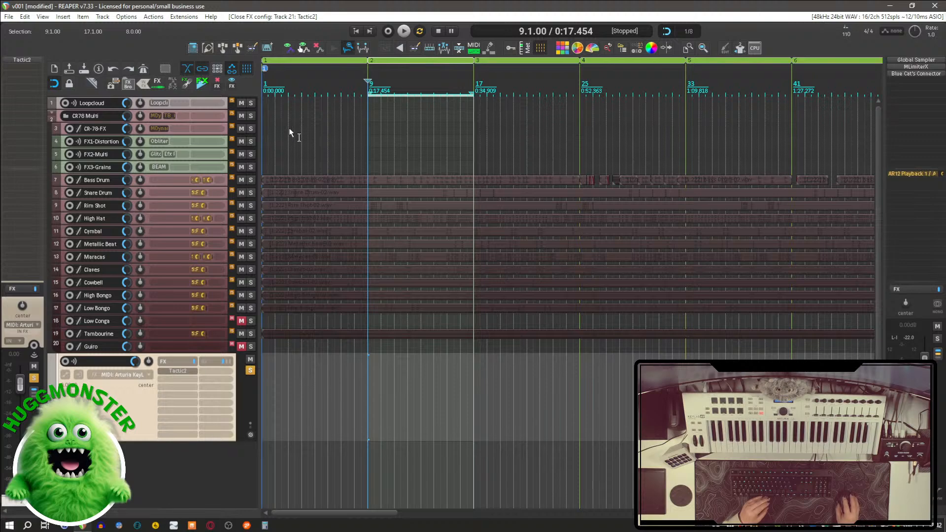
key("space")
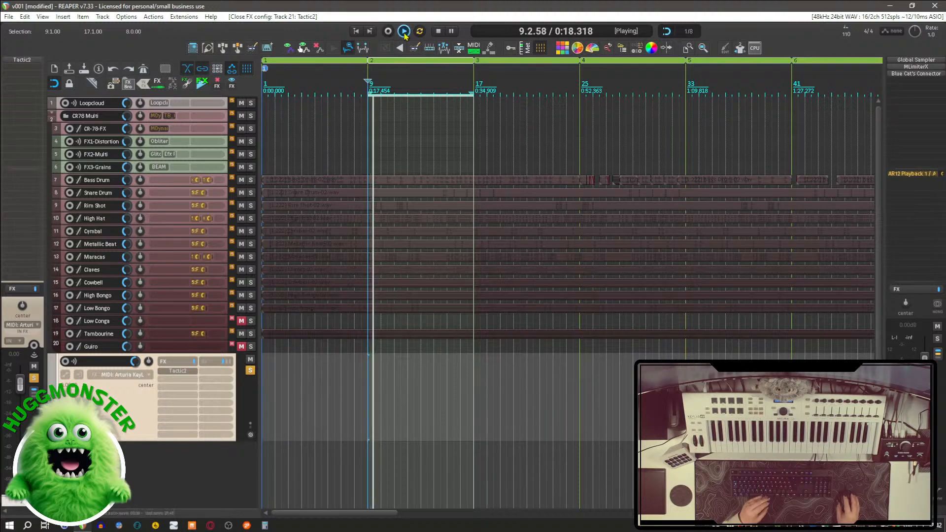
key("space")
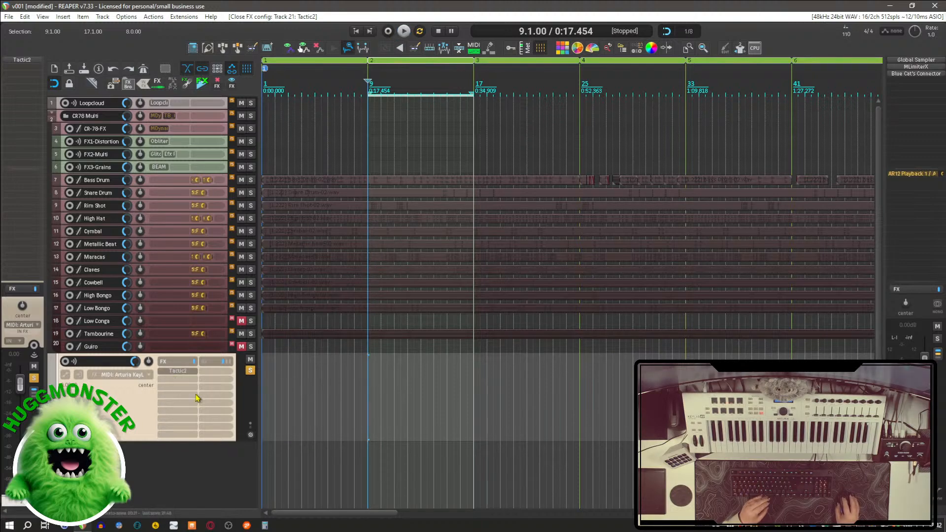
Reopen Tactic2 and assign samples 2, 1, 1, 3 and 1 to sequencer steps 1, 3, 5, 6 and 8.
left_click(177, 370)
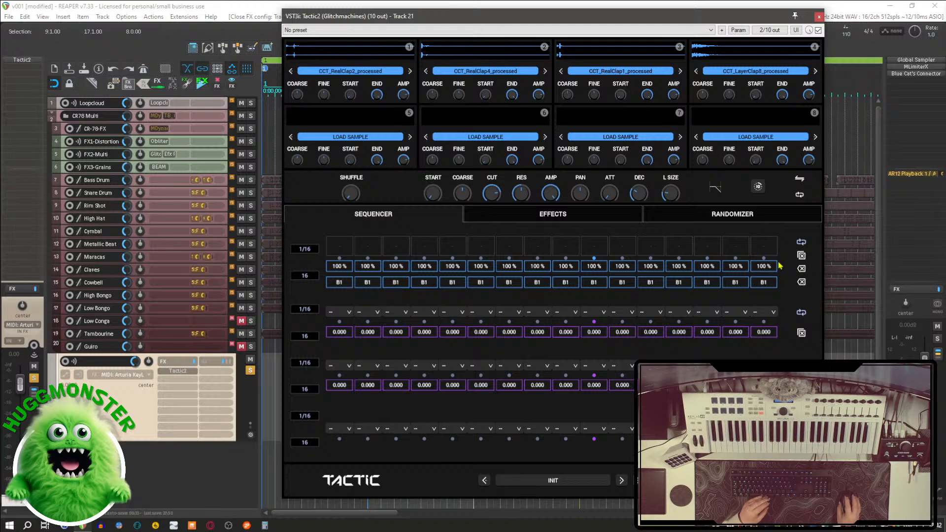
left_click(342, 252)
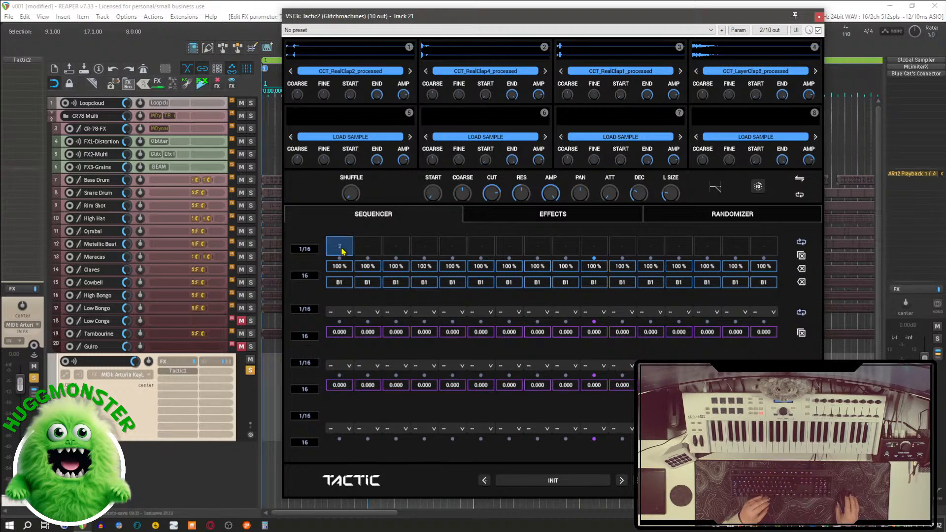
left_click(397, 252)
left_click(452, 252)
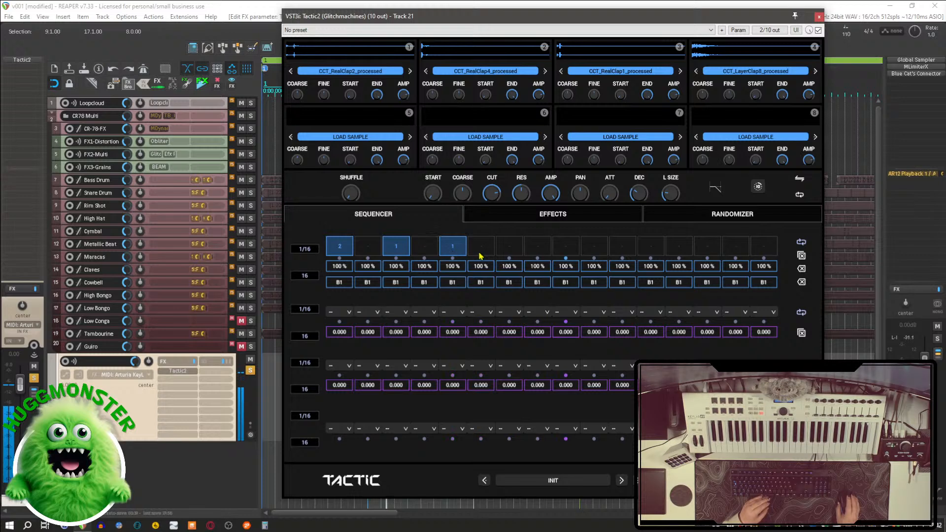
left_click(481, 253)
left_click(481, 252)
left_click(538, 248)
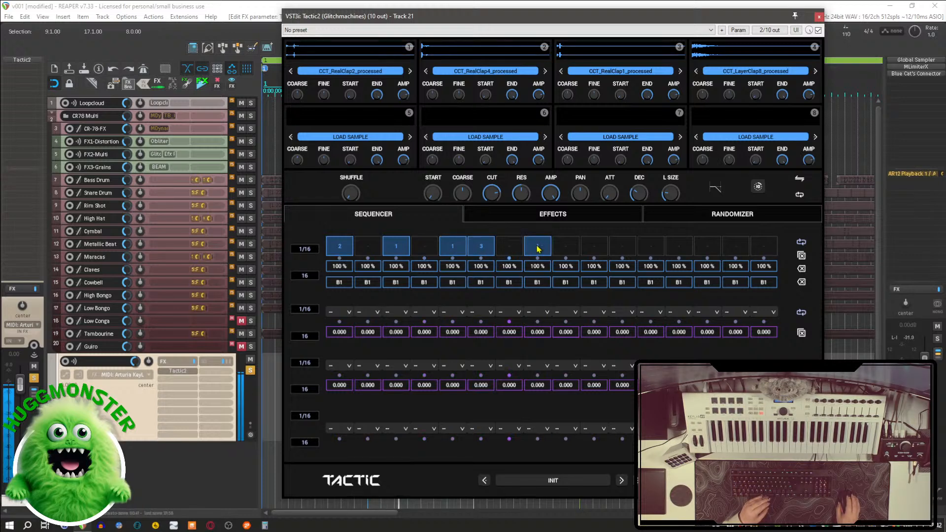
Assign samples 2, 3, 1, 2 and 2 to sequencer steps 10, 11, 13, 15 and 16.
left_click(604, 252)
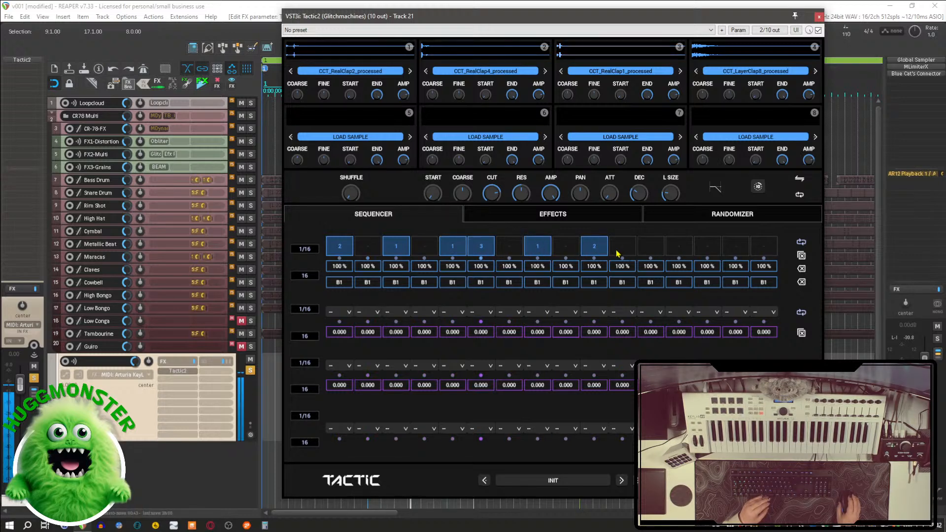
left_click(623, 251)
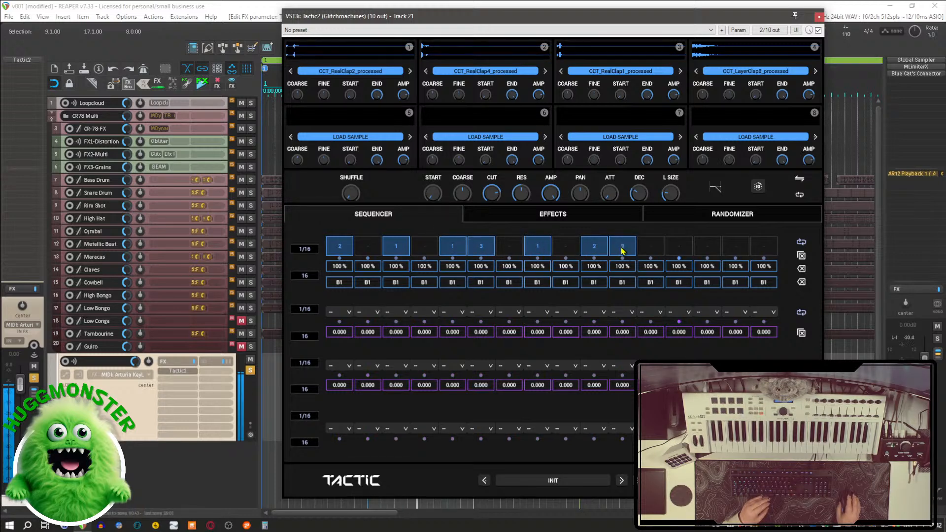
left_click(686, 252)
left_click(736, 252)
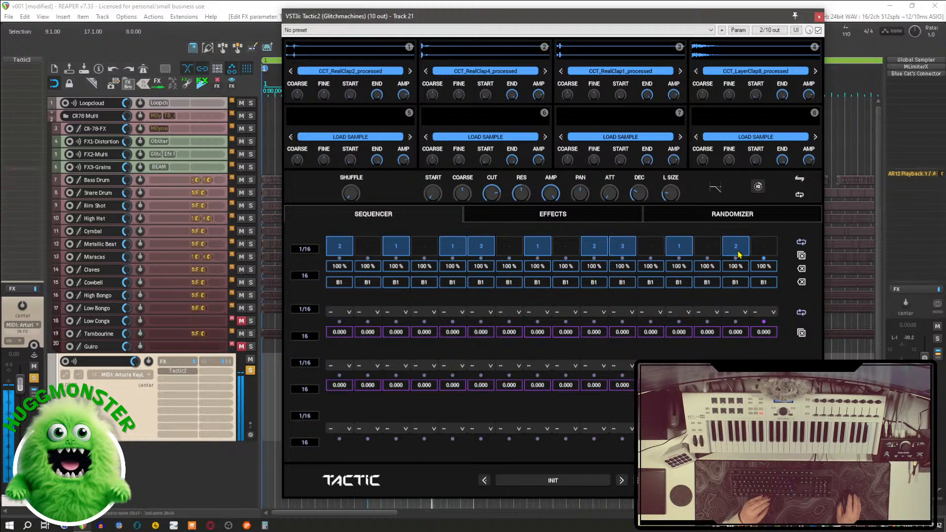
left_click(766, 248)
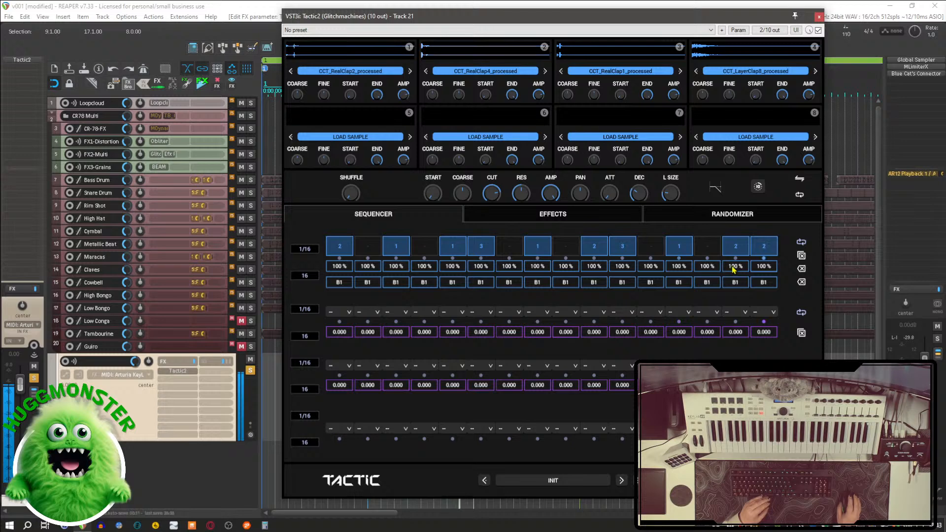
Set the percentages of steps 8, 10, 11, 13, 15 and 16 to 72, 92, 84, 92, 96 and 80%.
left_click_drag(735, 266, 764, 274)
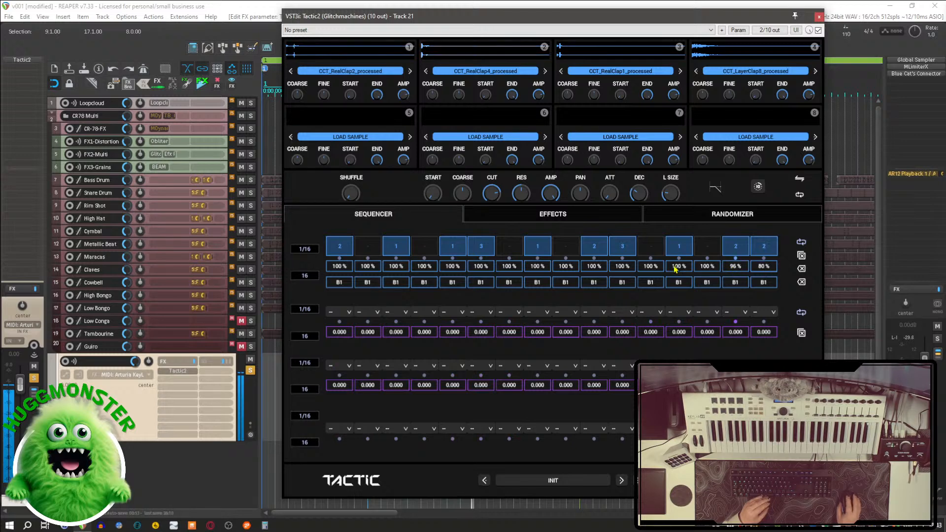
left_click_drag(679, 266, 537, 270)
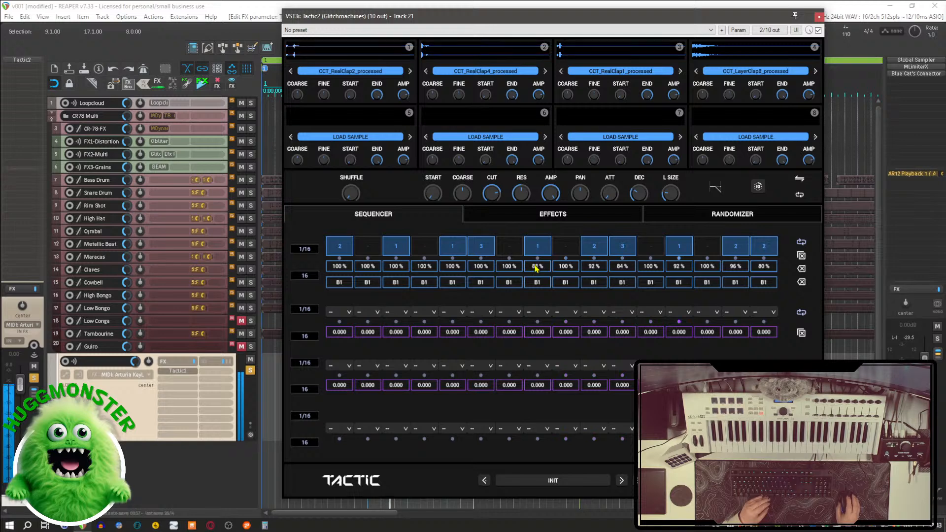
Fill the empty sequencer steps 2, 4, 7, 9, 12 and 14 with samples 1, 3, 4, 1, 2 and 2.
left_click(509, 248)
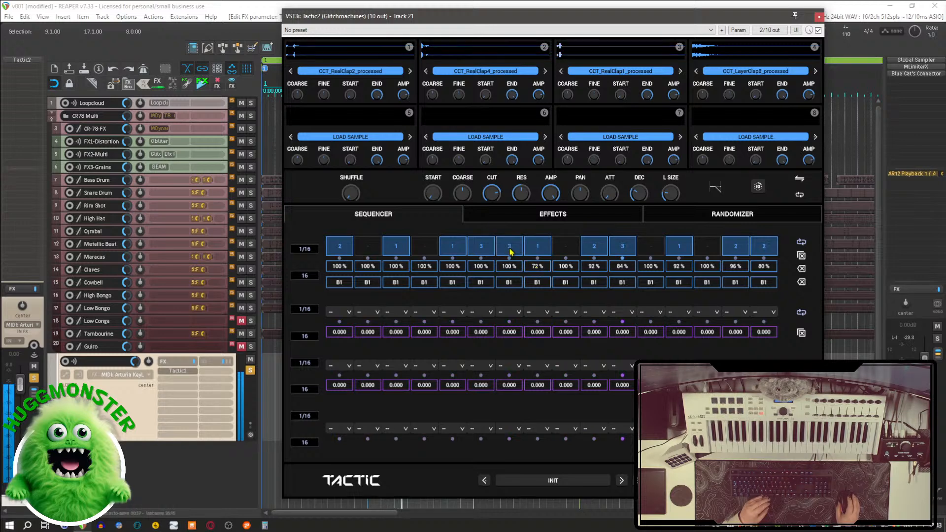
scroll(510, 249, "up", 1)
left_click(425, 248)
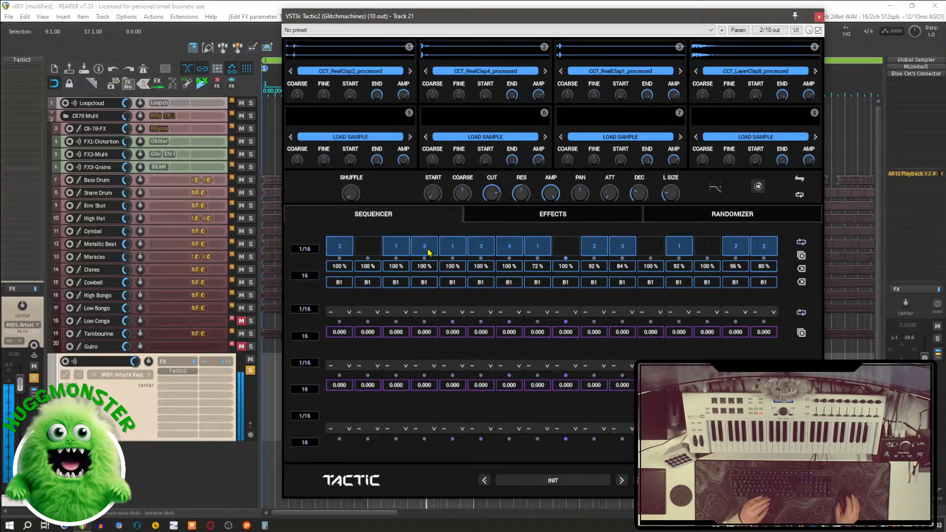
left_click(367, 248)
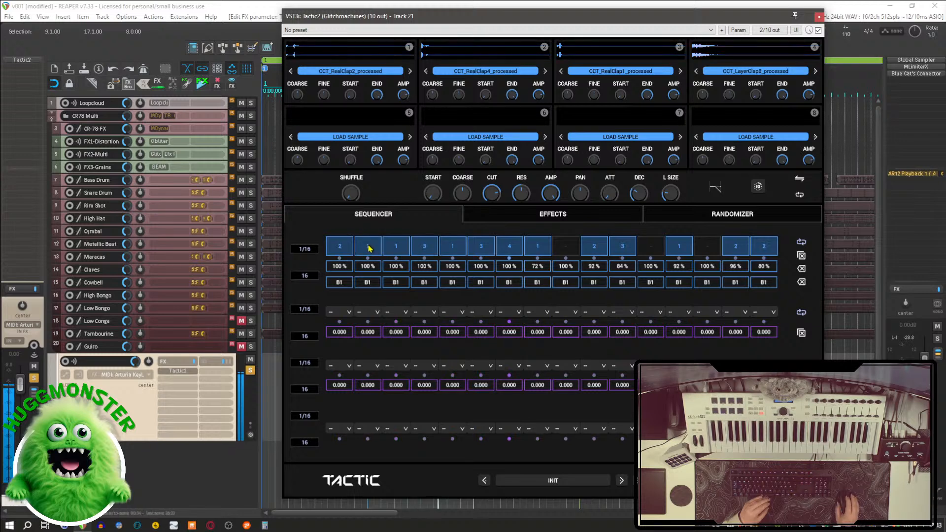
left_click(566, 250)
left_click(646, 252)
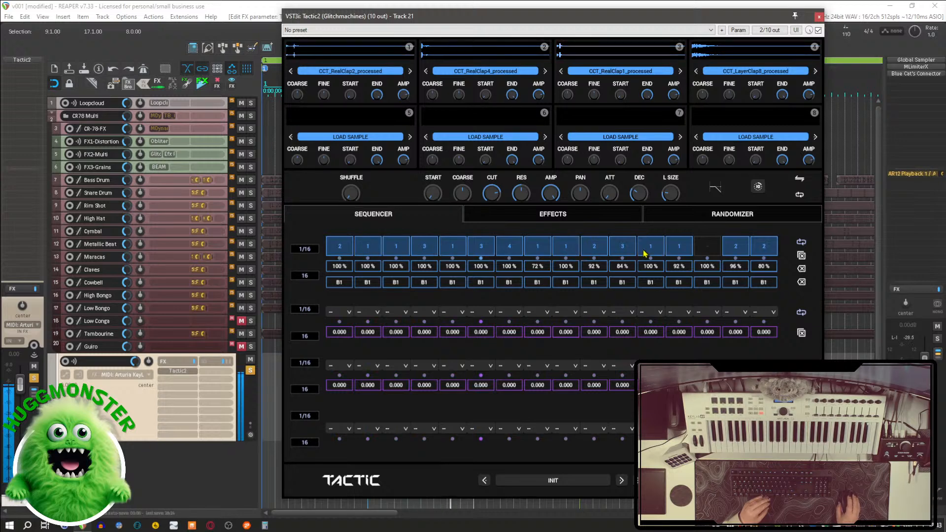
left_click(646, 252)
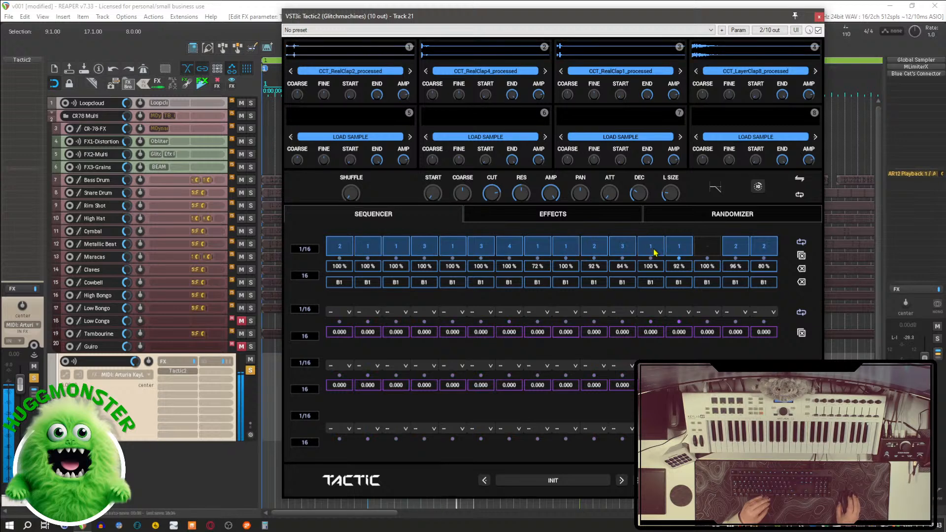
left_click(709, 250)
left_click(709, 250)
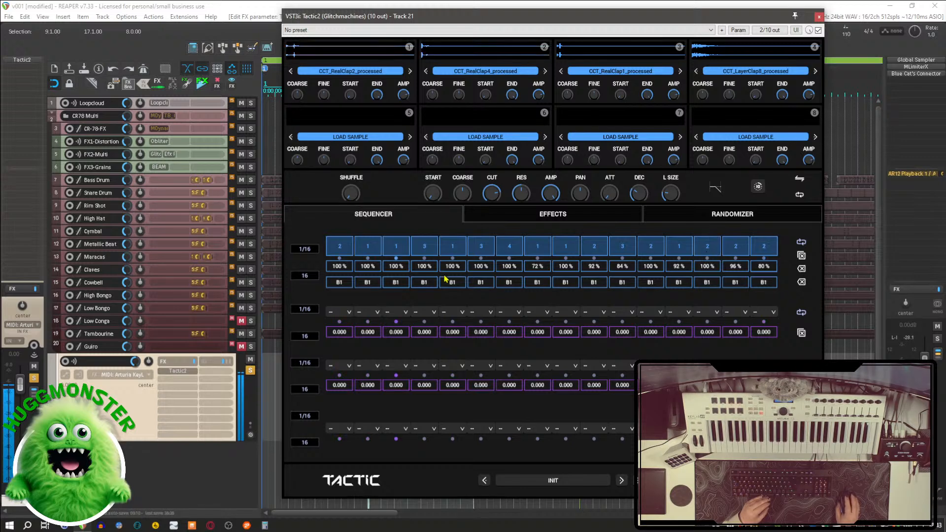
Set the percentages of steps 1 to 3 to 68, 88 and 92%, and switch the sample sequence's play order to random (?).
mouse_move(357, 273)
left_mouse_down()
mouse_move(339, 267)
mouse_move(393, 270)
left_mouse_up()
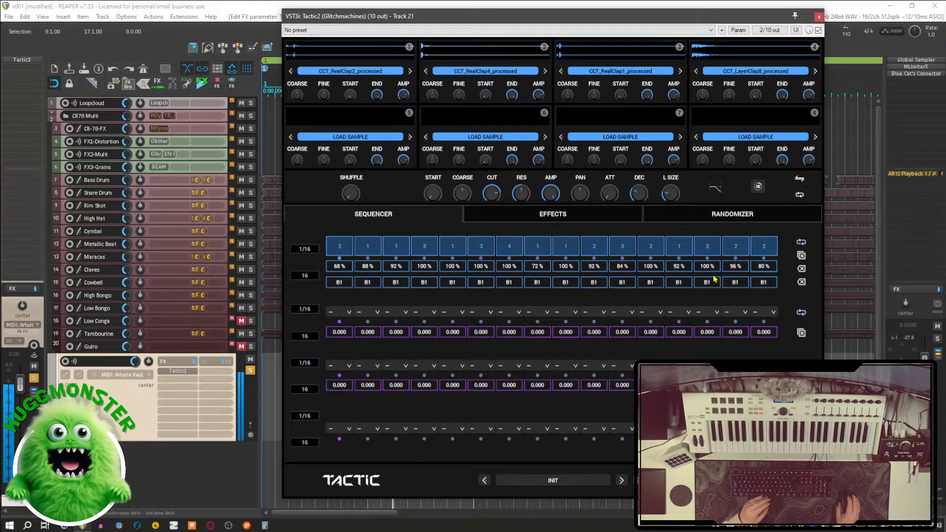
left_click(801, 242)
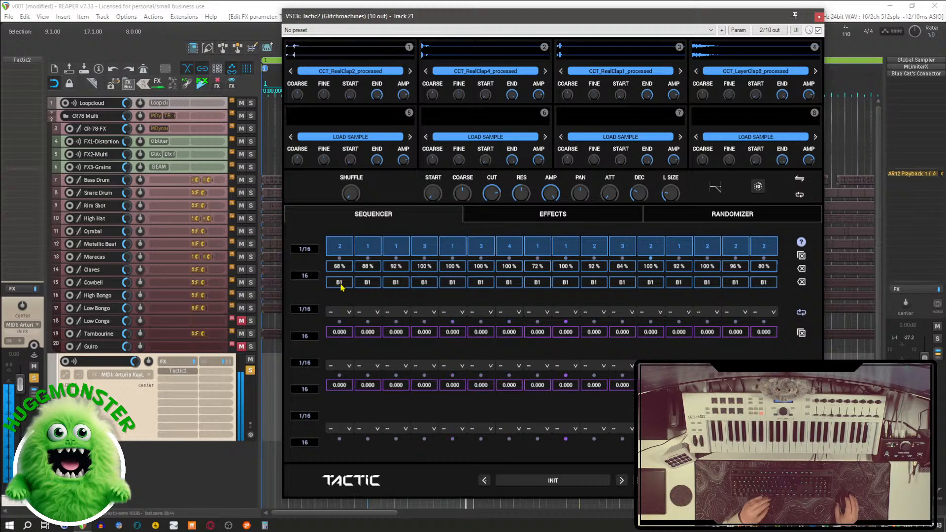
Set step 1 of the sample sequence to B2 and its first modulation row step to COA at -24.
scroll(341, 285, "up", 2)
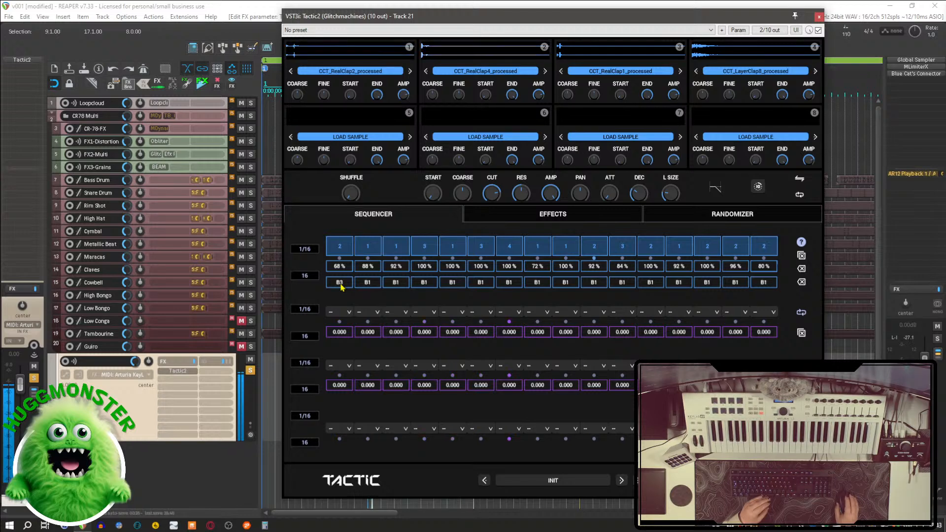
scroll(341, 286, "down", 1)
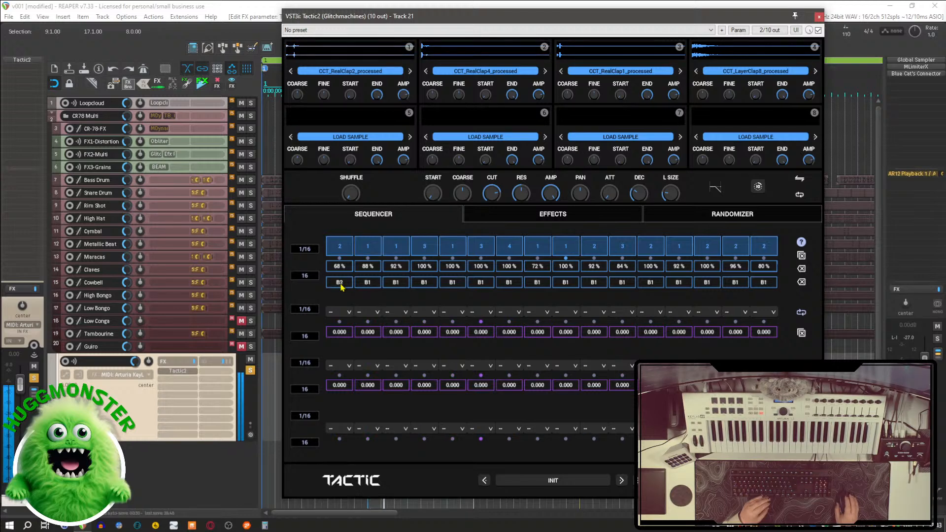
left_click(343, 314)
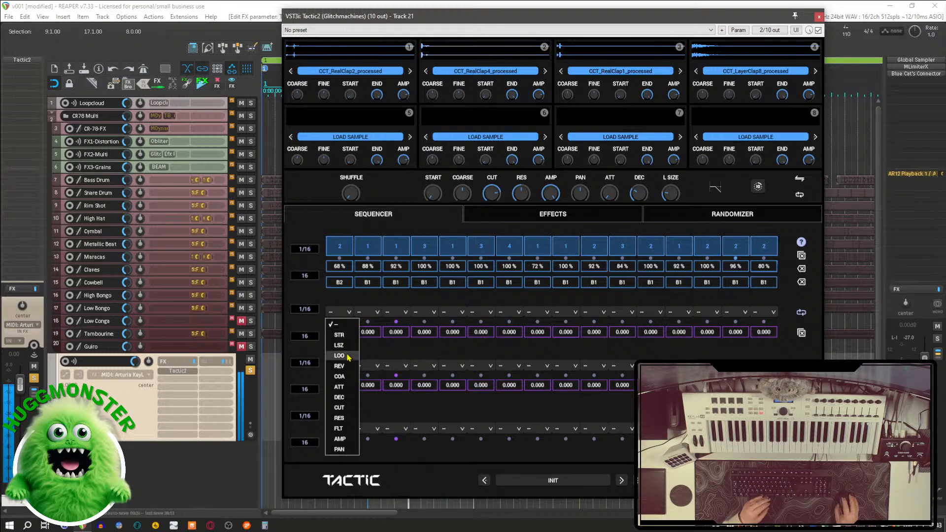
left_click(349, 378)
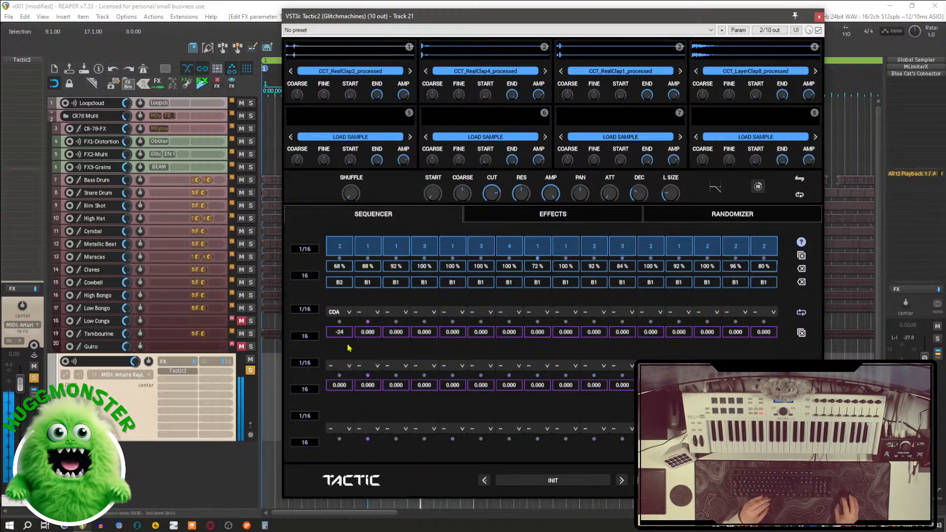
Set the first COA modulation step to -12 and assign LOO to the first step of the generative sequencer.
scroll(348, 337, "up", 6)
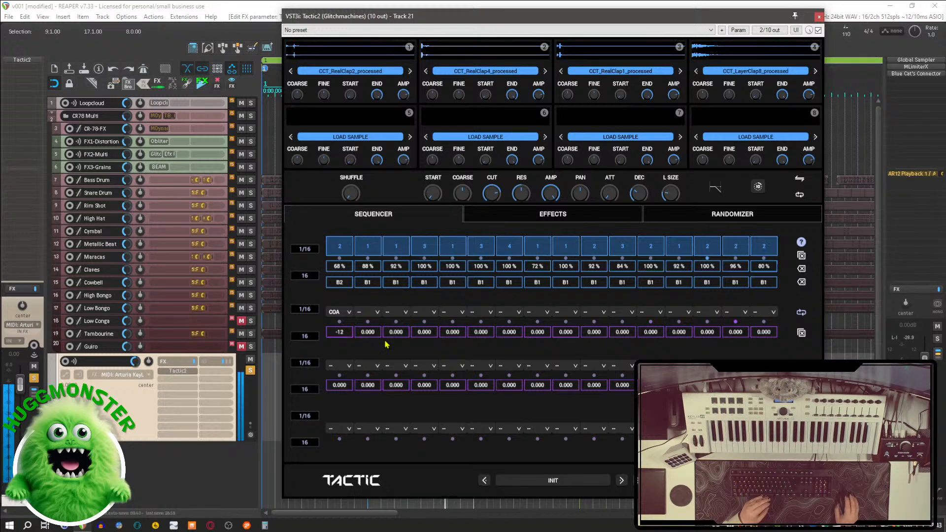
left_click(336, 434)
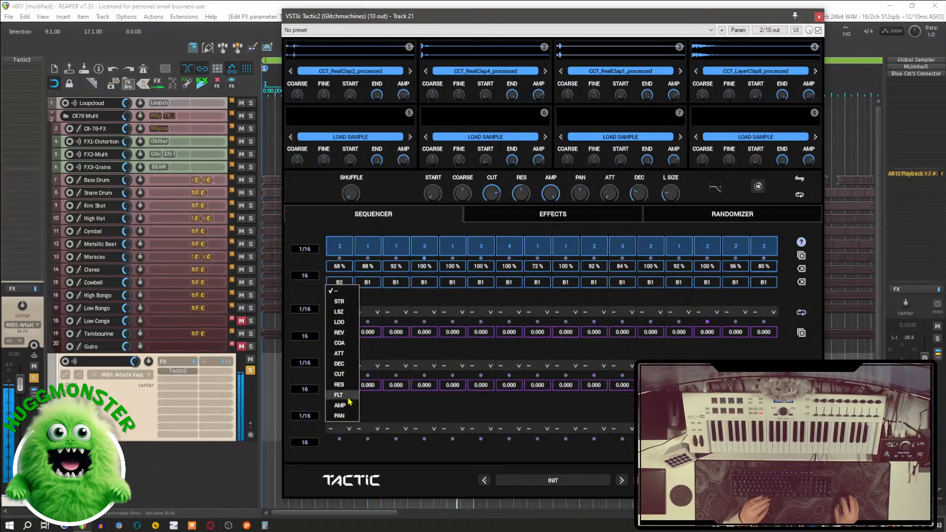
left_click(343, 322)
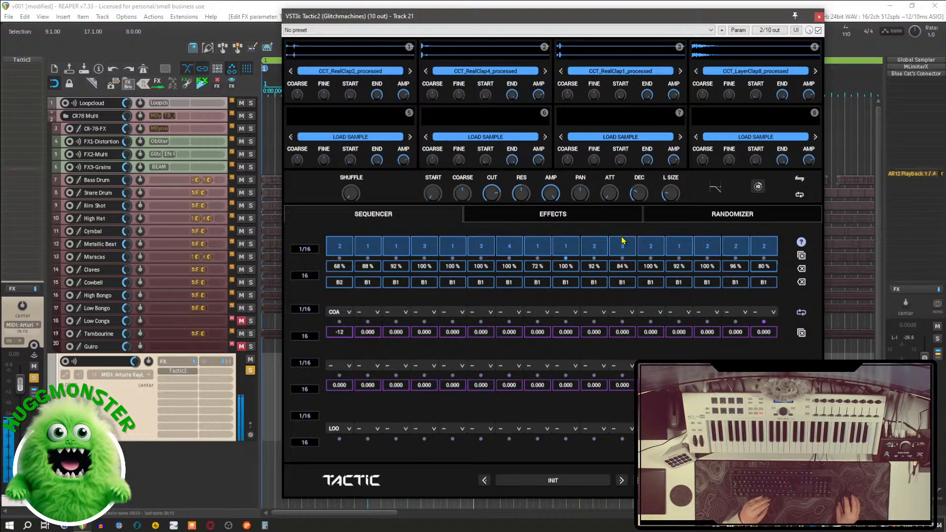
Randomize the trigger sequencer's pattern and audition the result in the sequencer view.
left_click(730, 216)
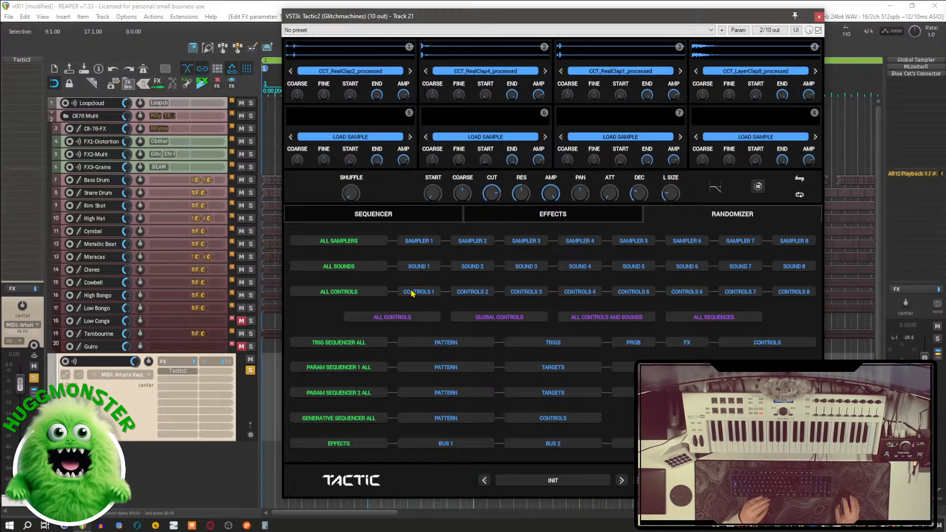
left_click(444, 343)
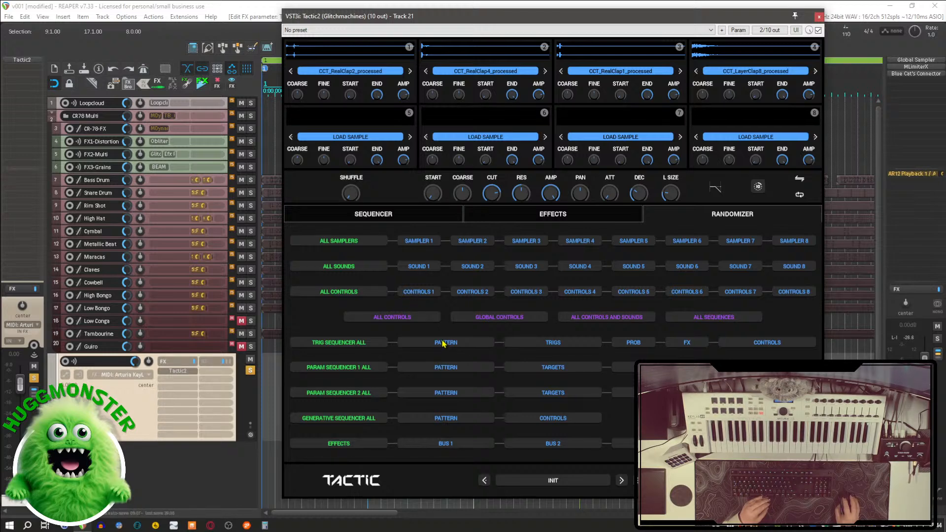
left_click(402, 216)
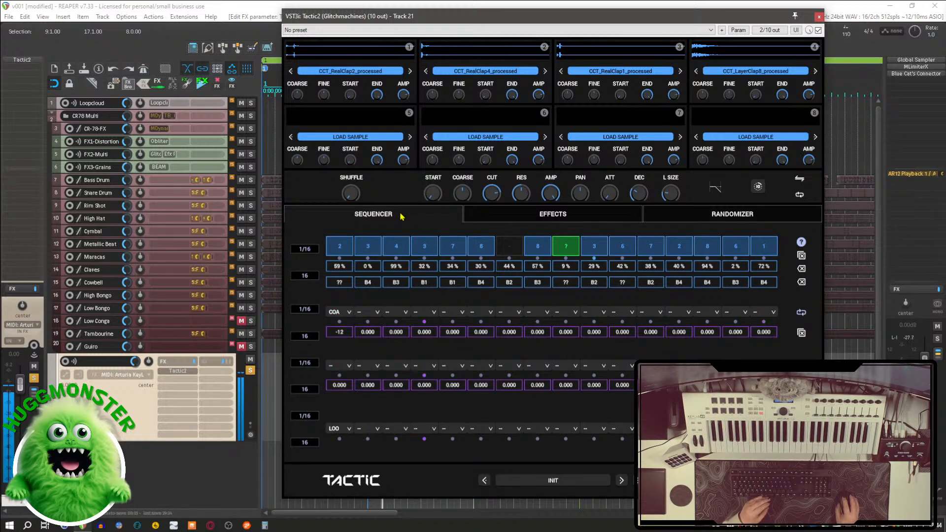
key("space")
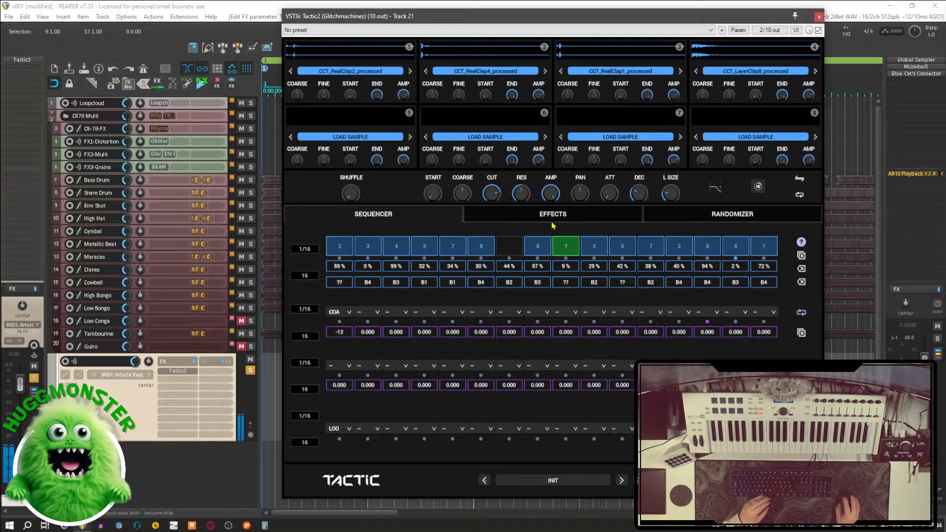
Randomize the sequence's triggers and probabilities again, and set steps 2 and 3 to samples 4 and 3.
left_click(714, 217)
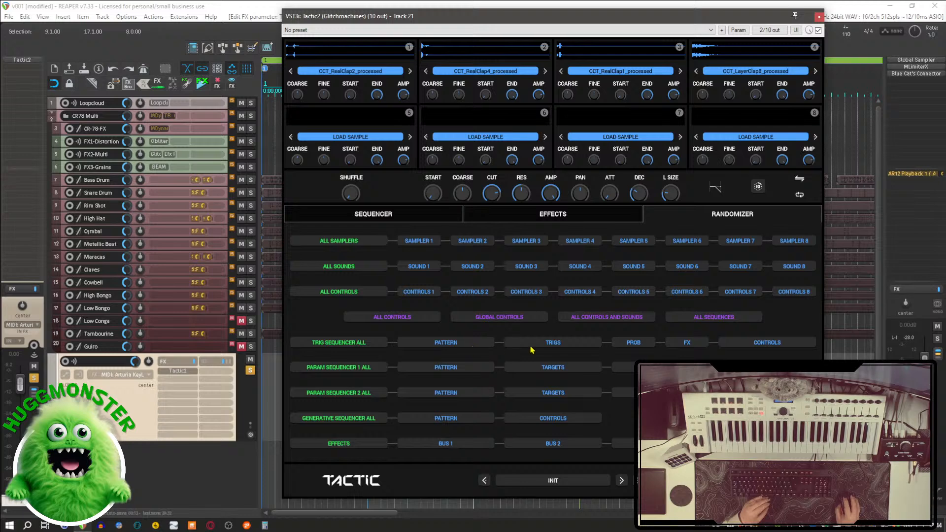
left_click(411, 217)
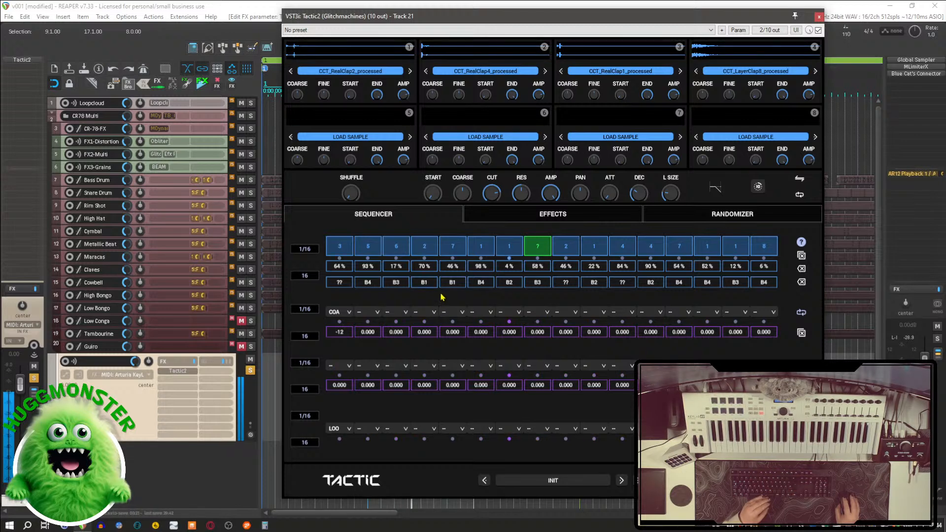
left_click_drag(365, 248, 399, 254)
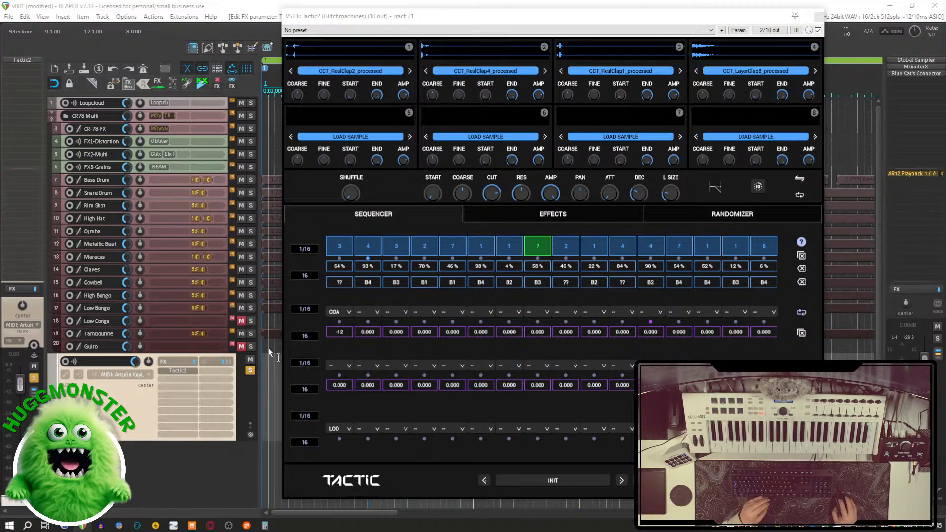
Unsolo the Tactic2 track and load CCT_BassRezoSweep_processed, CCT_F_BowedBass_processed, CCT_C_BigBandHit_processed and CCT_B_VoxMonkHit_processed into slots 5 to 8.
left_click(250, 370)
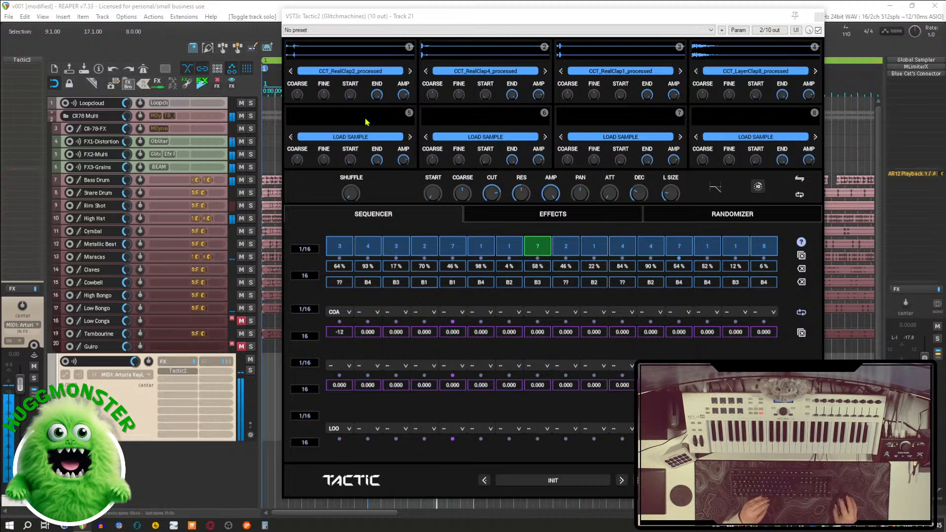
left_click_drag(365, 118, 365, 119)
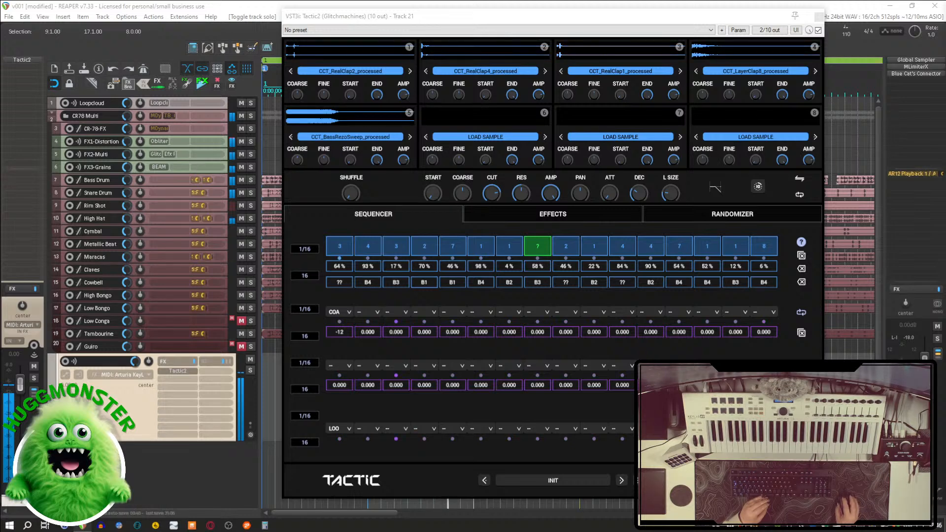
left_click_drag(509, 116, 509, 117)
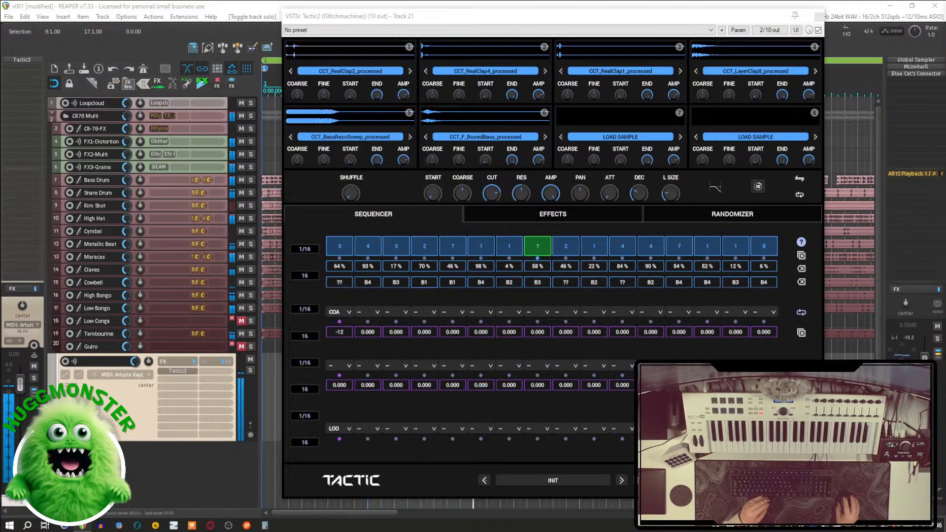
left_click_drag(739, 150, 648, 121)
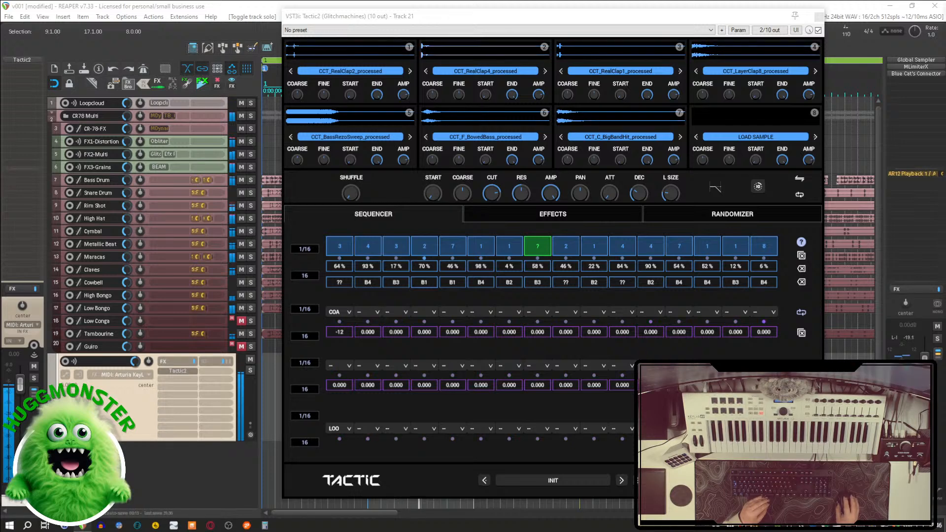
left_click_drag(768, 127, 760, 119)
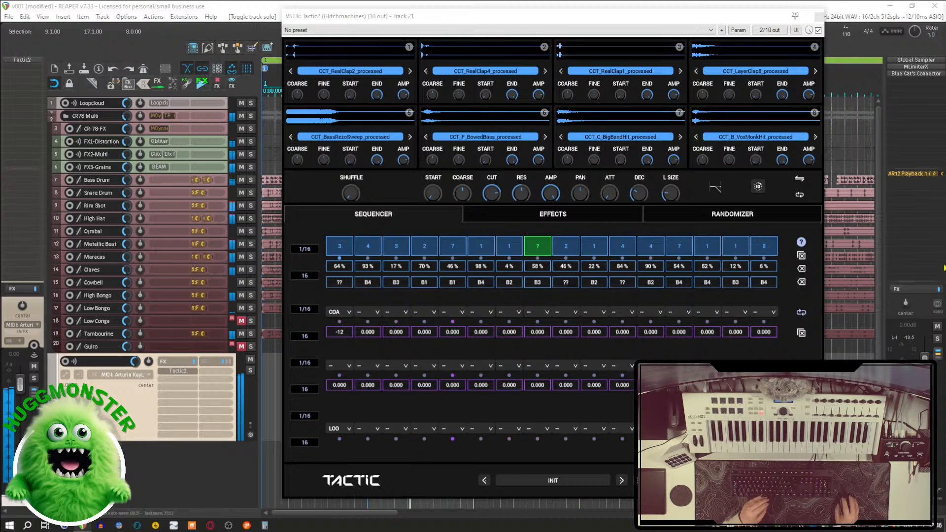
Assign DEC, COA and PAN to steps 2, 3 and 4 of the generative sequencer and set its length to 4.
left_click(563, 21)
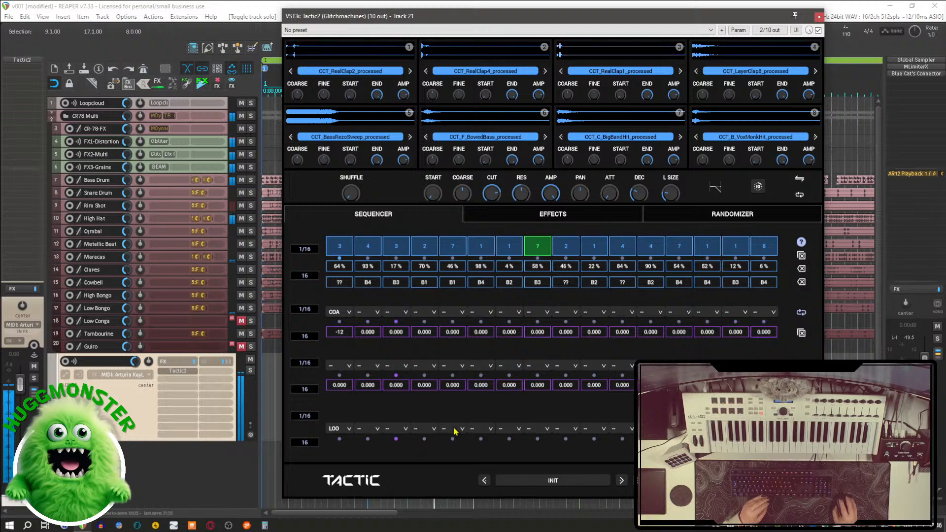
left_click(375, 431)
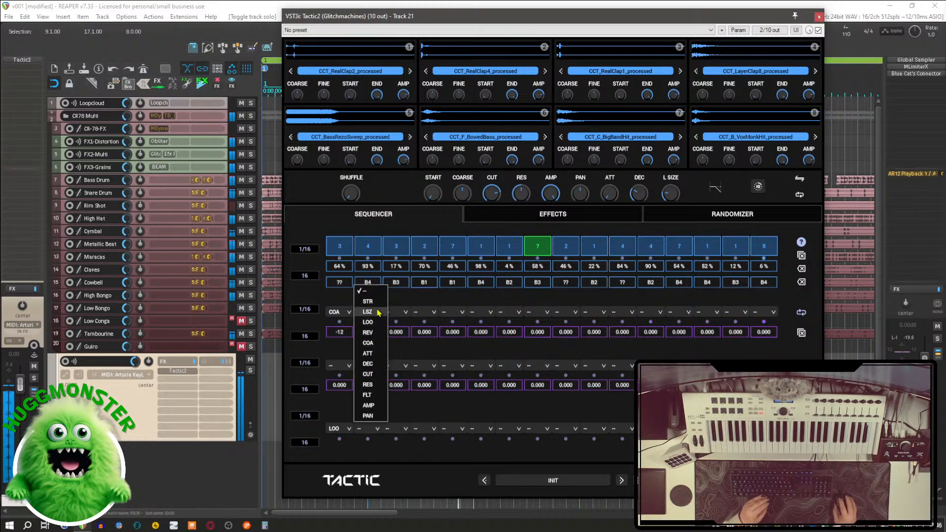
left_click(376, 367)
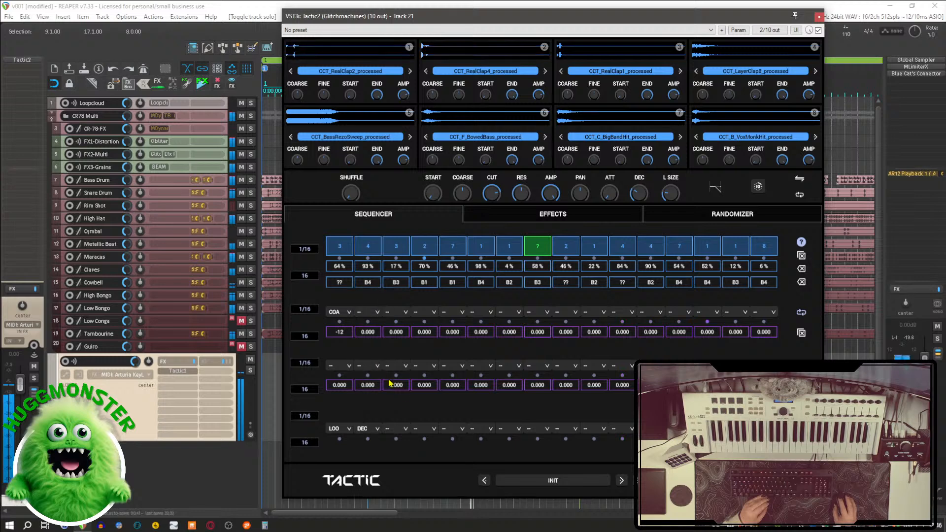
left_click(390, 431)
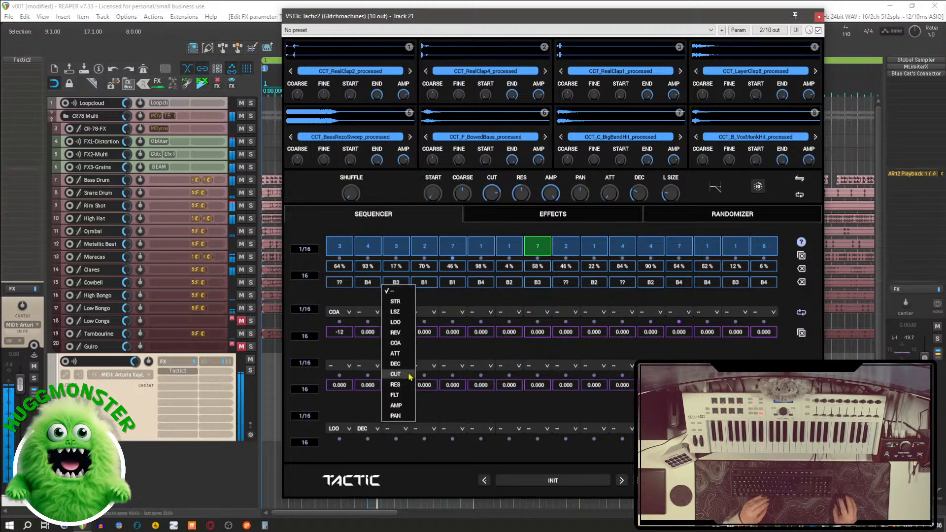
left_click(406, 345)
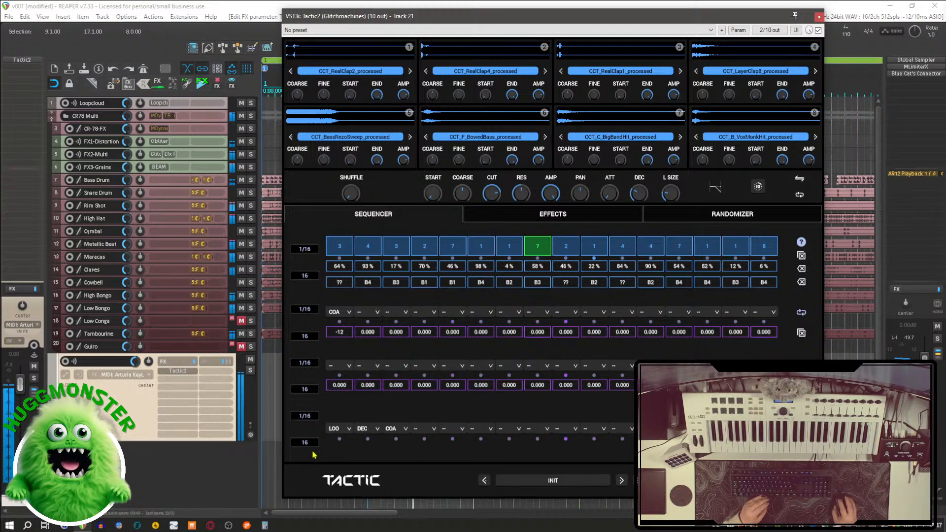
left_click_drag(314, 444, 312, 450)
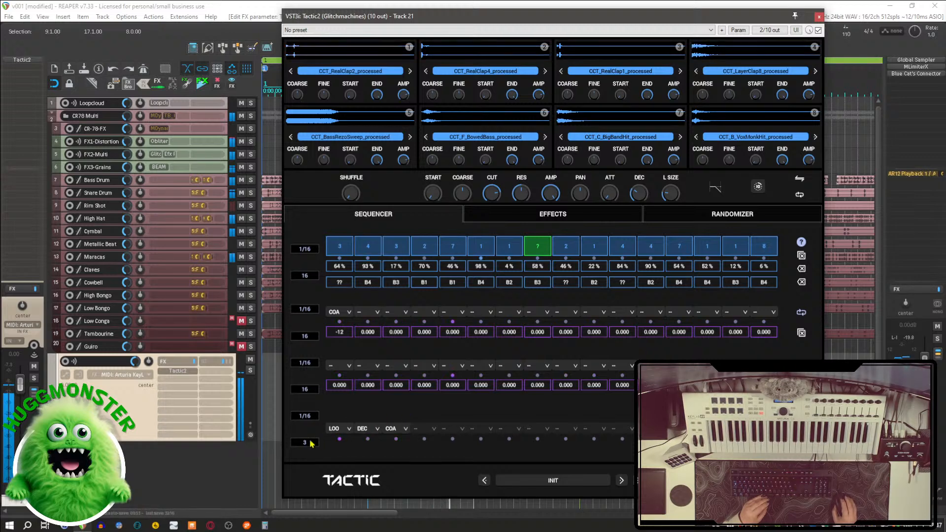
left_click_drag(320, 441, 320, 438)
left_click(425, 428)
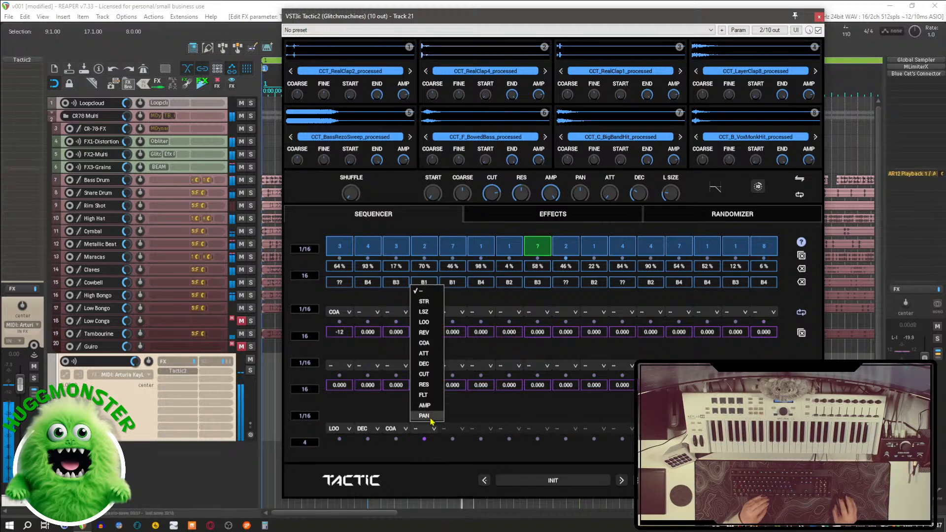
left_click(424, 415)
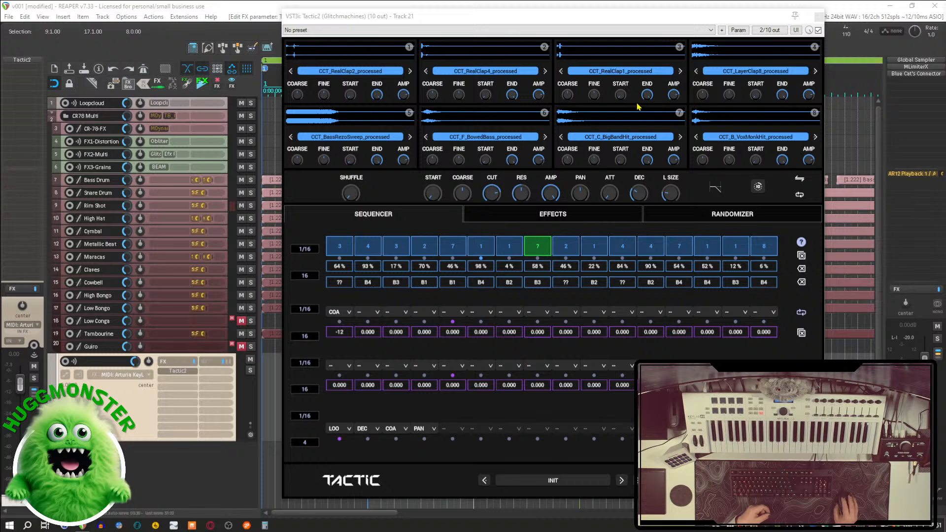
Examine the effect types available for Bus 1, and return to the sequencer view.
left_click_drag(540, 19, 542, 19)
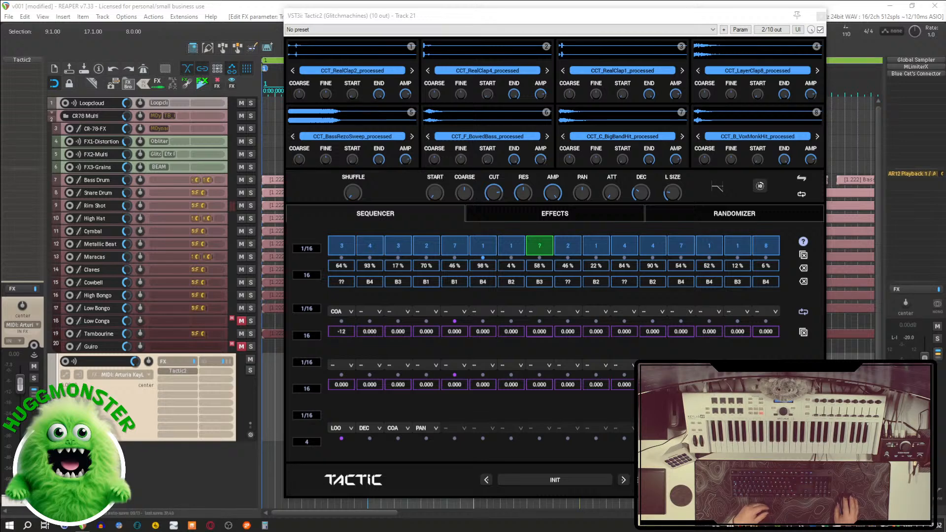
left_click(577, 16)
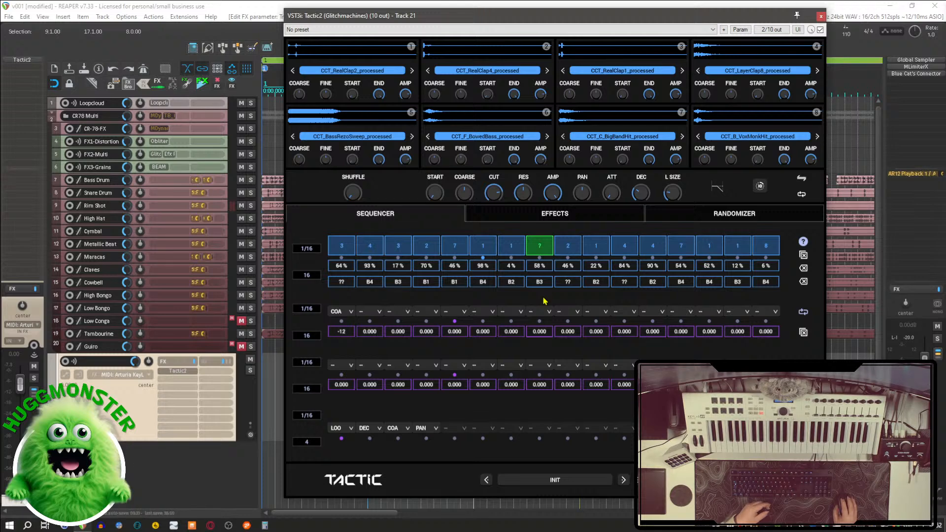
left_click(570, 219)
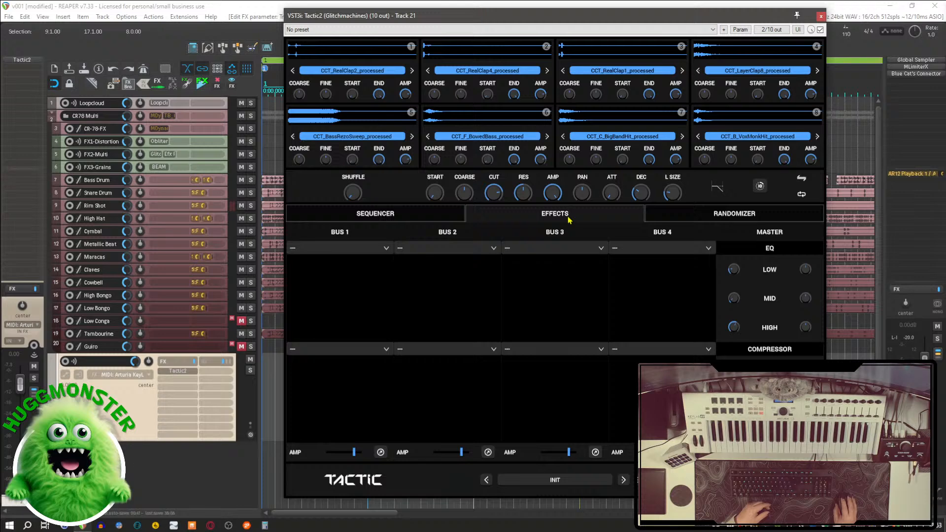
left_click(378, 251)
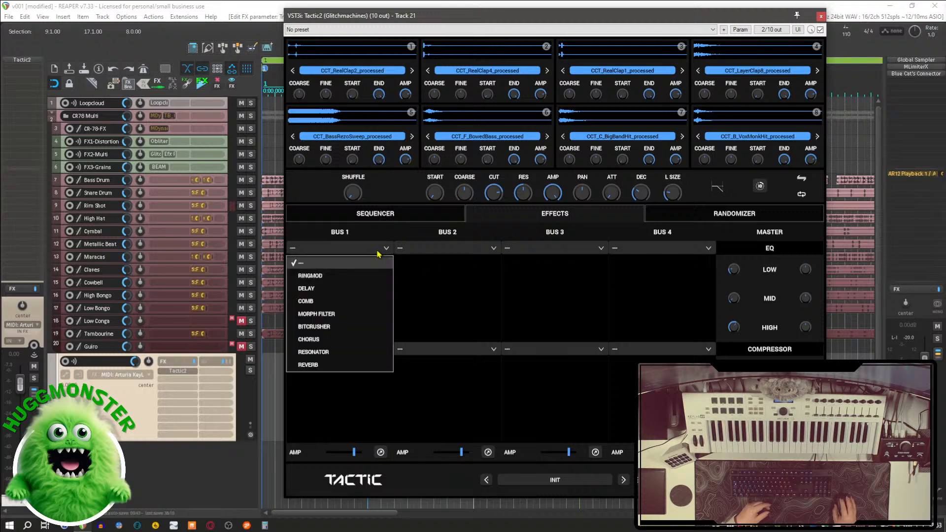
left_click(374, 217)
left_click(374, 217)
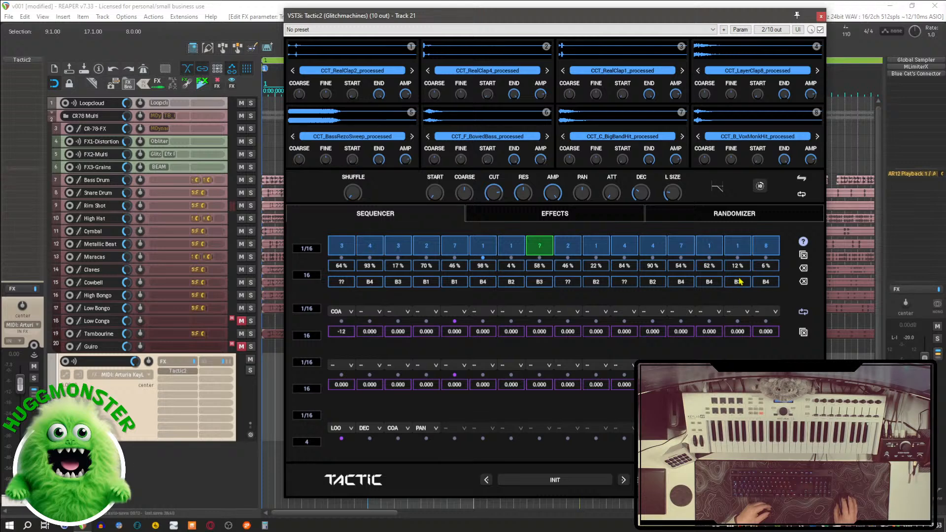
right_click(743, 286)
scroll(744, 285, "down", 1)
scroll(744, 286, "up", 1)
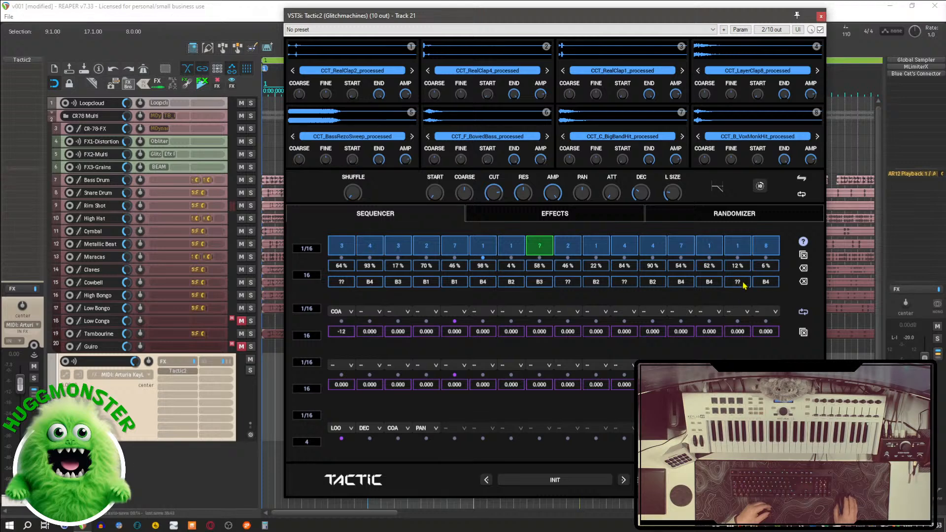
scroll(744, 286, "down", 1)
scroll(744, 285, "down", 1)
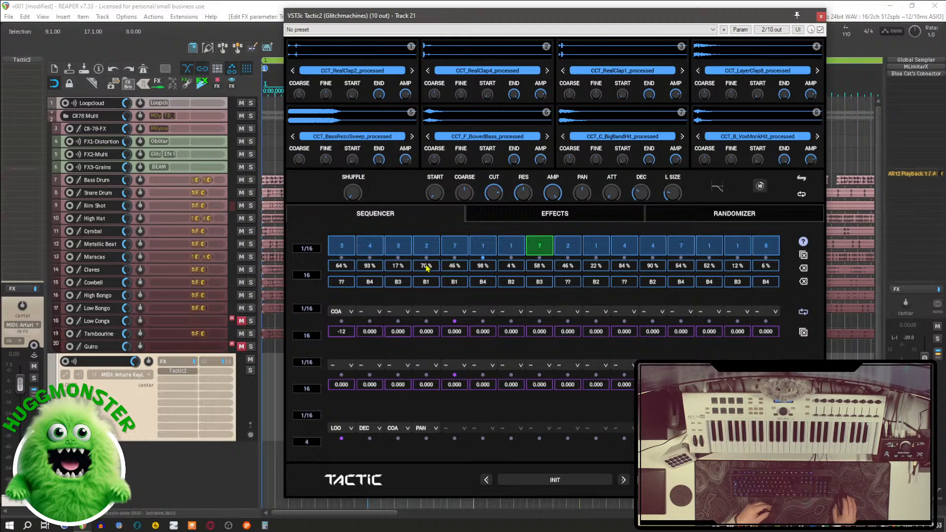
Examine the target options of the first parameter sequencer step and the effect buses.
left_click(335, 311)
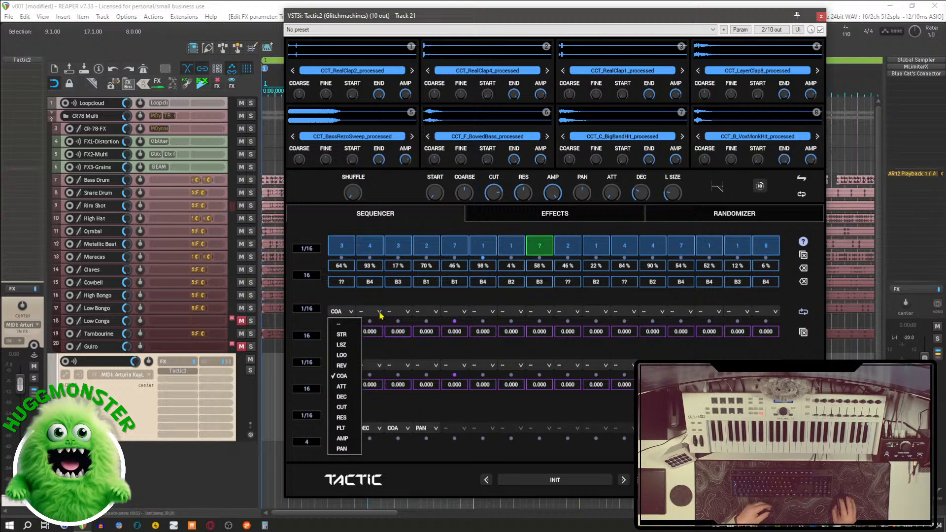
left_click(343, 314)
left_click(344, 314)
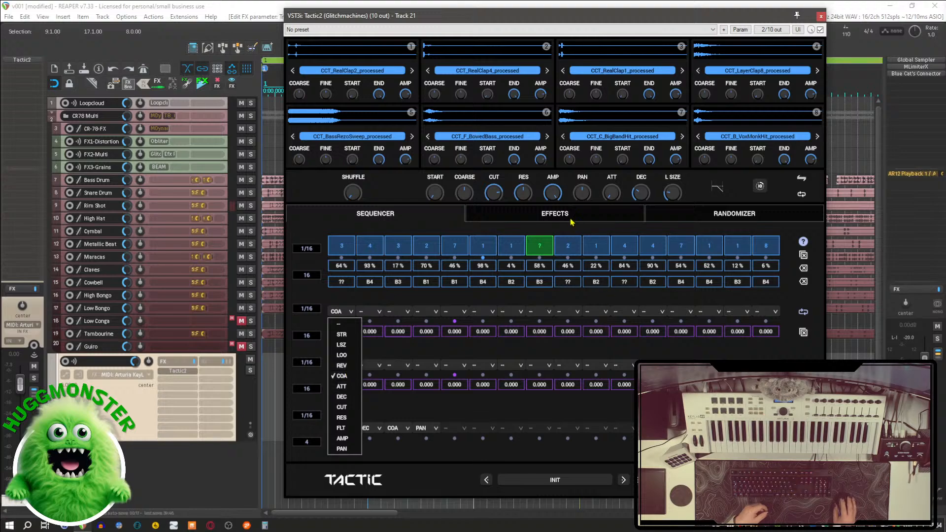
left_click(517, 217)
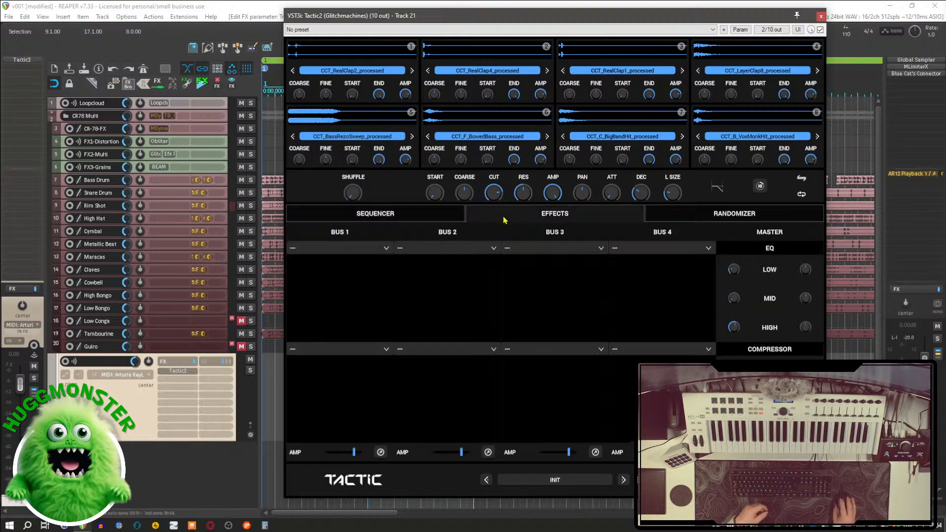
left_click(396, 213)
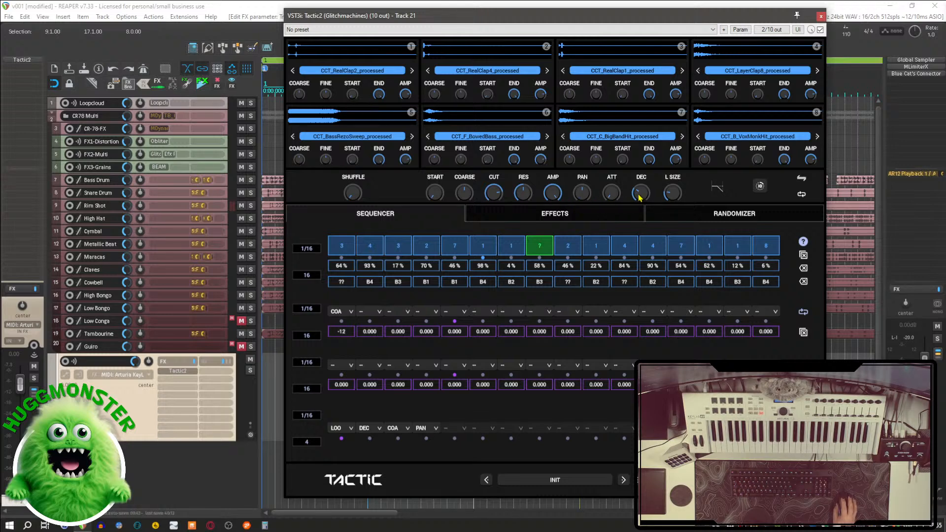
Raise the global decay, push the loop size to maximum, and readjust the decay while the pattern plays.
left_click_drag(639, 196, 661, 93)
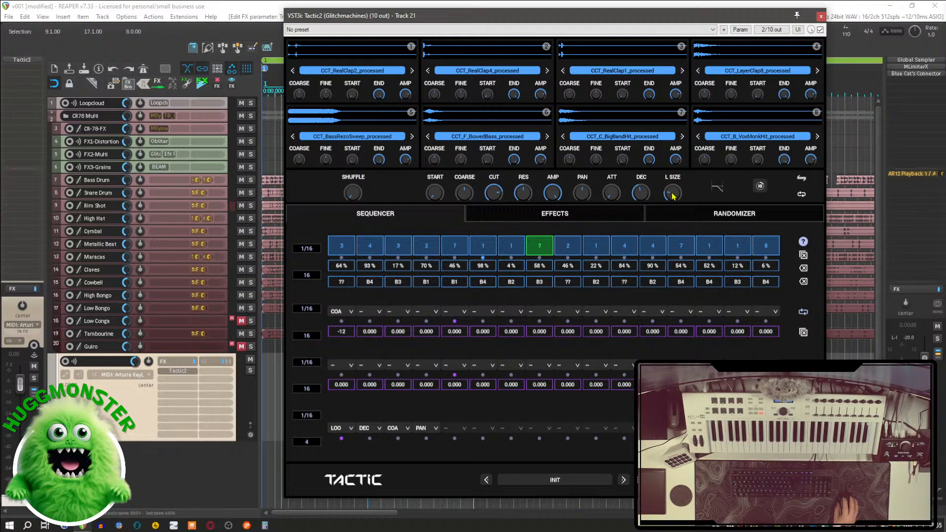
mouse_move(672, 192)
left_mouse_down()
mouse_move(670, 203)
mouse_move(669, 191)
left_mouse_up()
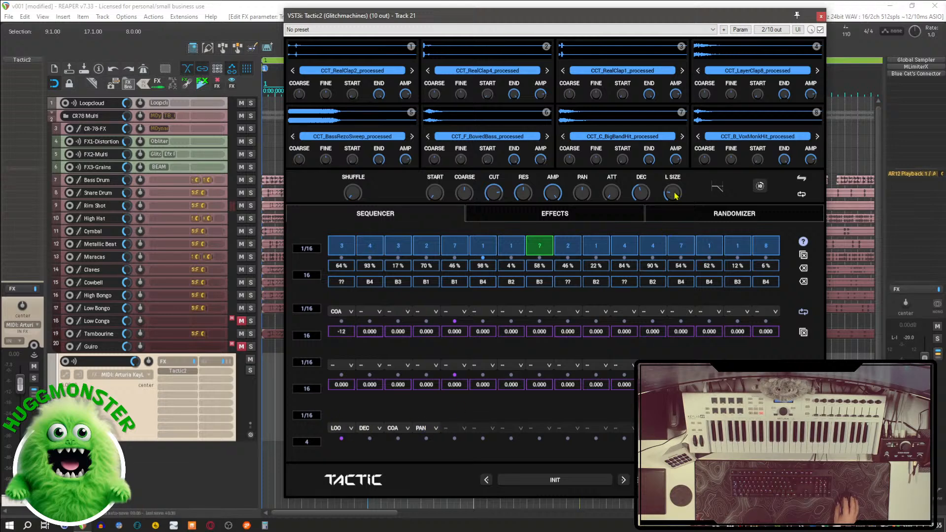
left_click_drag(674, 193, 682, 76)
left_click_drag(668, 194, 669, 194)
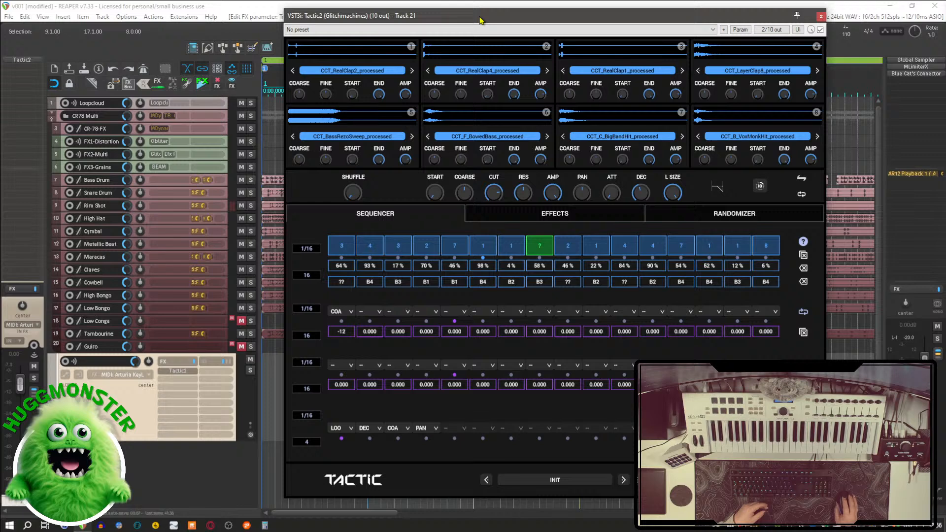
mouse_move(480, 20)
left_mouse_down()
mouse_move(512, 17)
mouse_move(499, 18)
left_mouse_up()
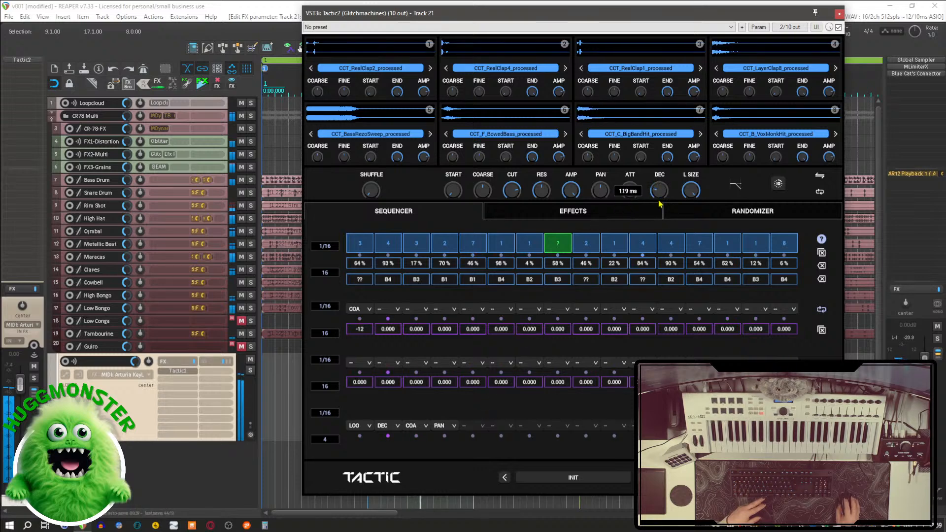
left_click_drag(659, 194, 667, 232)
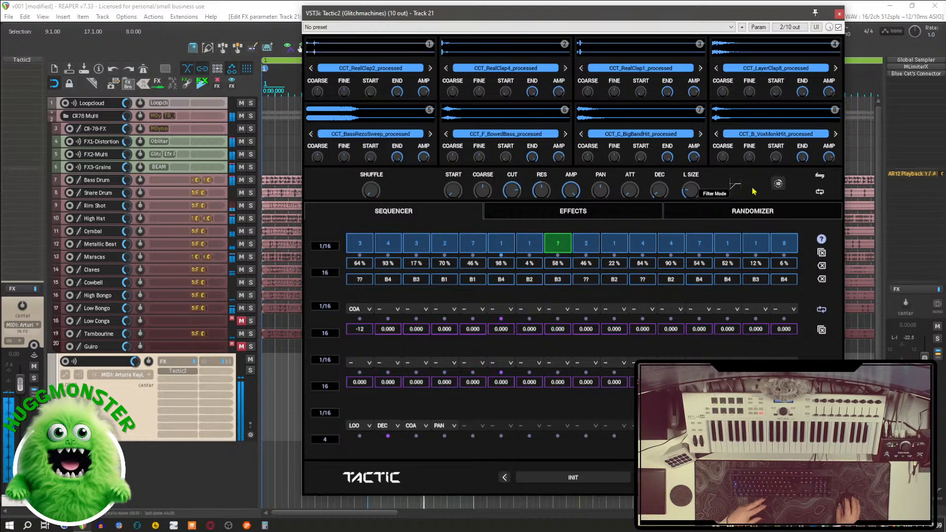
Try Long Decay Mode and an adjustment of the attack in the global sampler controls.
left_click(779, 185)
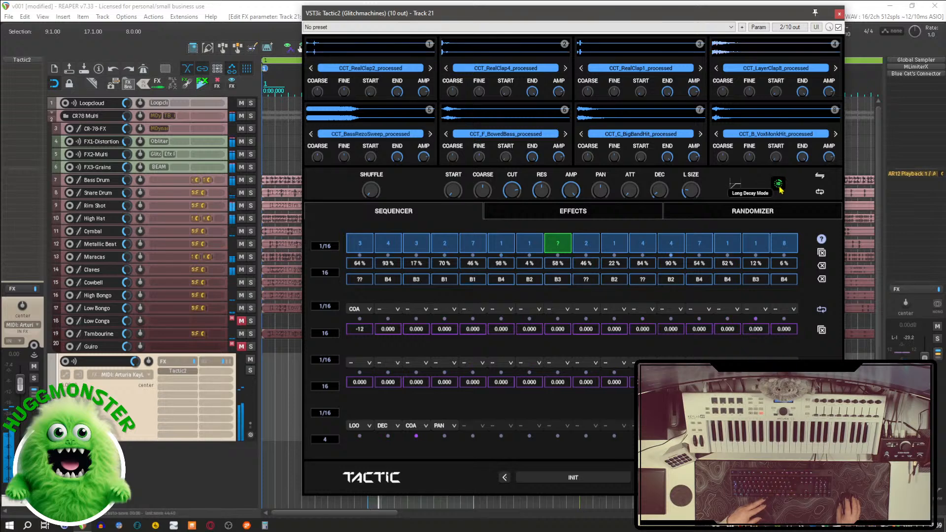
left_click(779, 186)
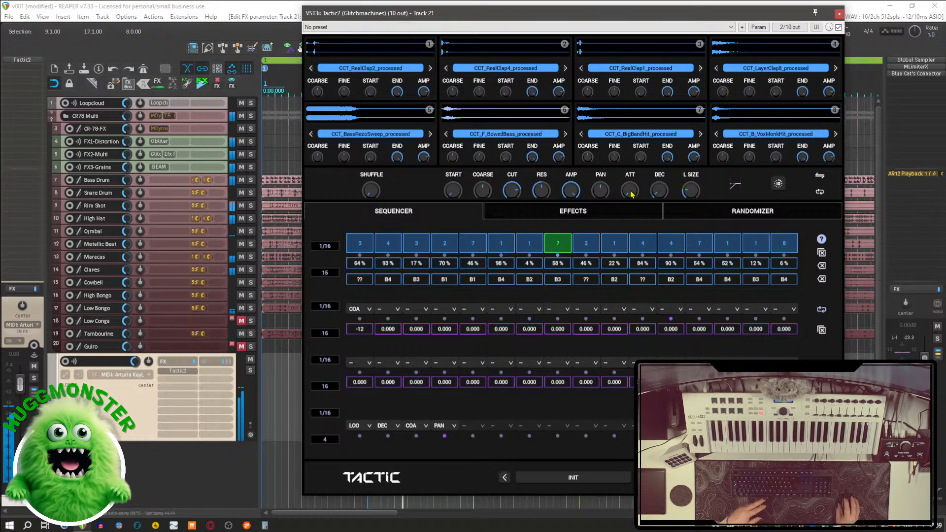
mouse_move(632, 194)
left_click_drag(630, 191, 628, 184)
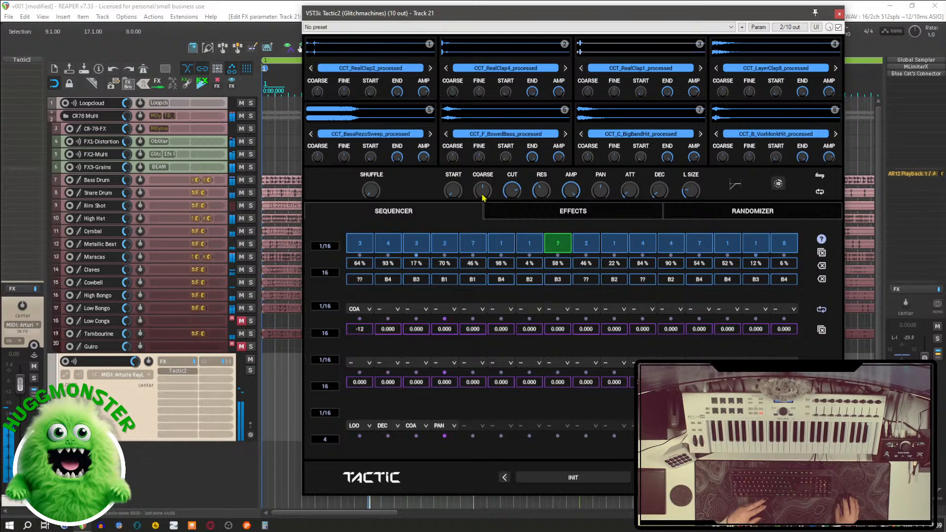
mouse_move(482, 197)
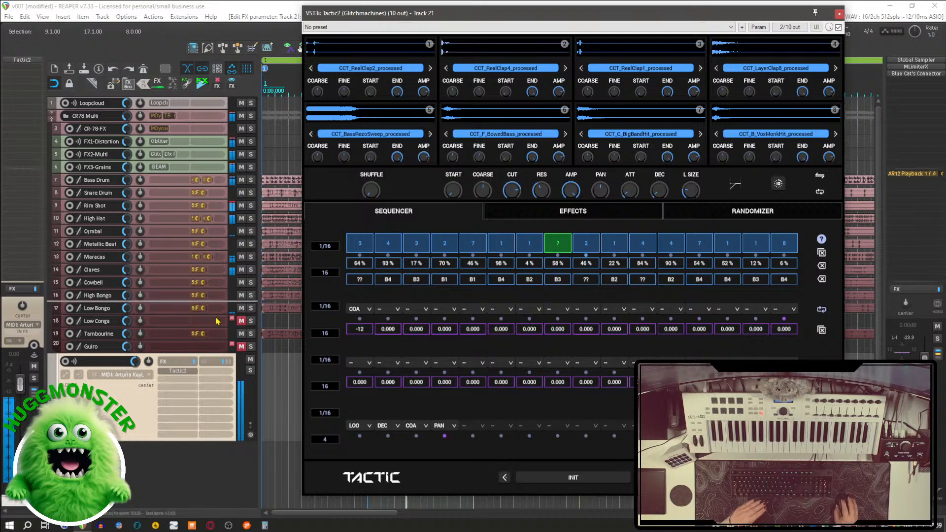
Load a Delay in the first effect slot of bus 1, adjust its time and feedback, and route the bus to the aux bus.
left_click(132, 418)
key("space")
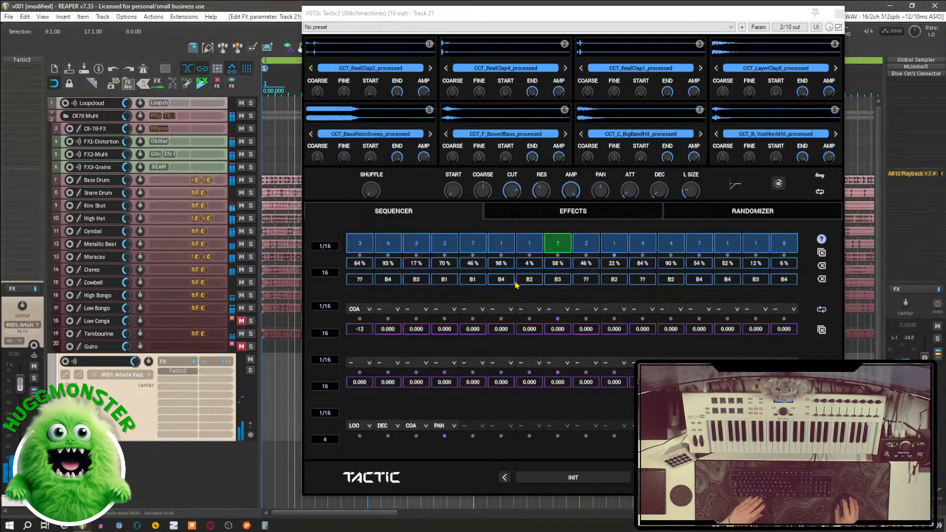
left_click(545, 214)
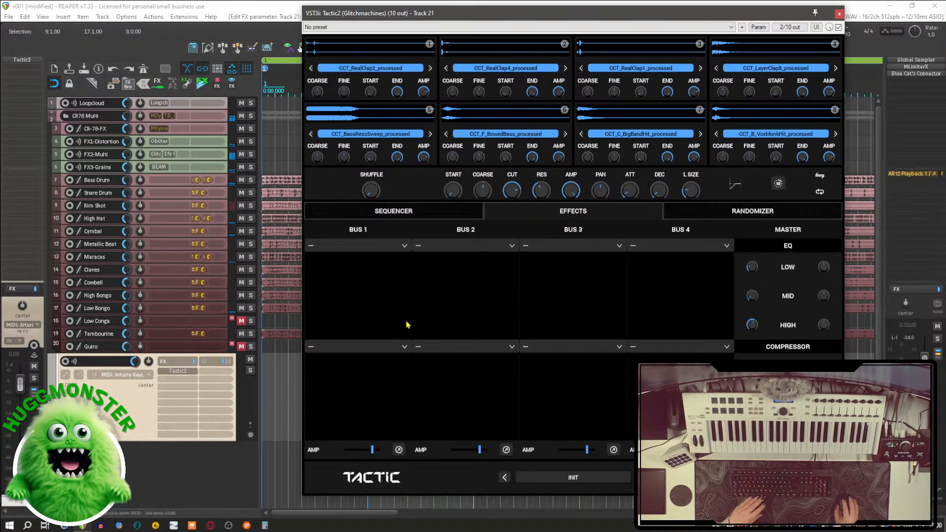
left_click(401, 246)
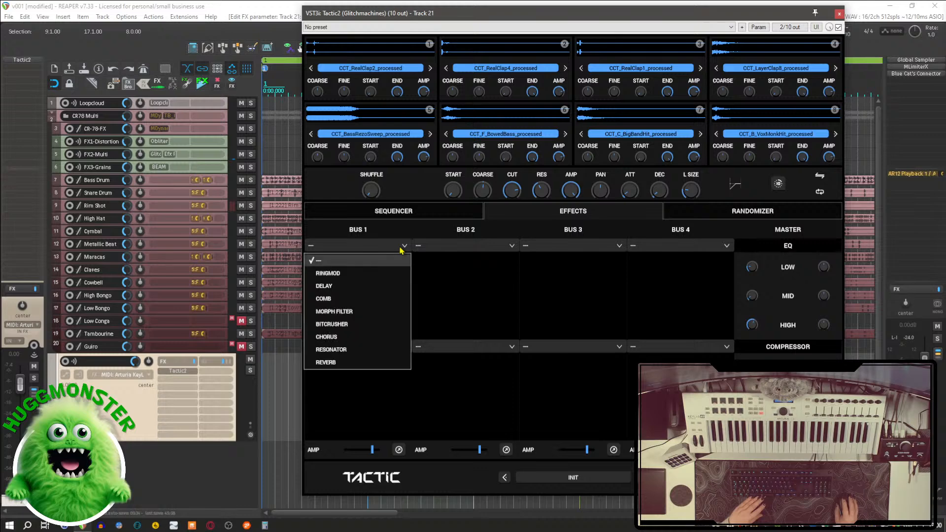
left_click(385, 288)
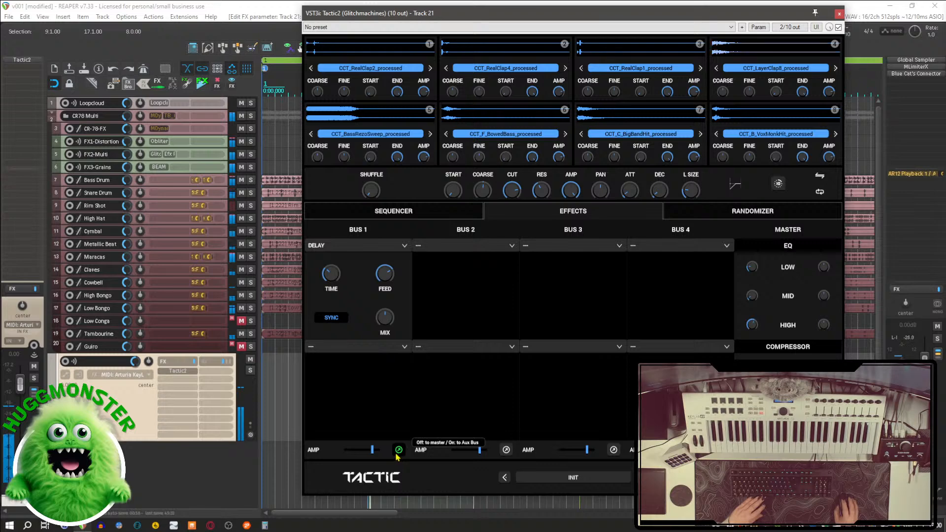
left_click_drag(328, 275, 323, 284)
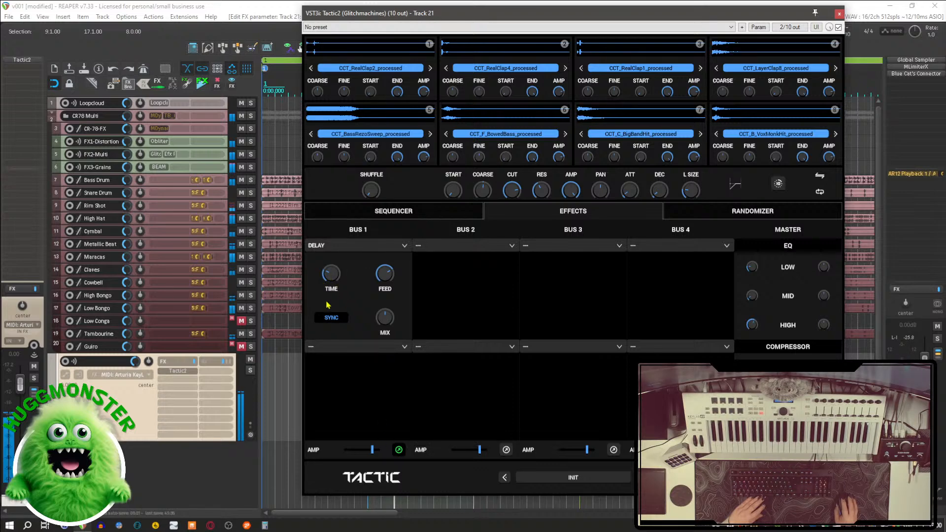
left_click_drag(383, 276, 377, 301)
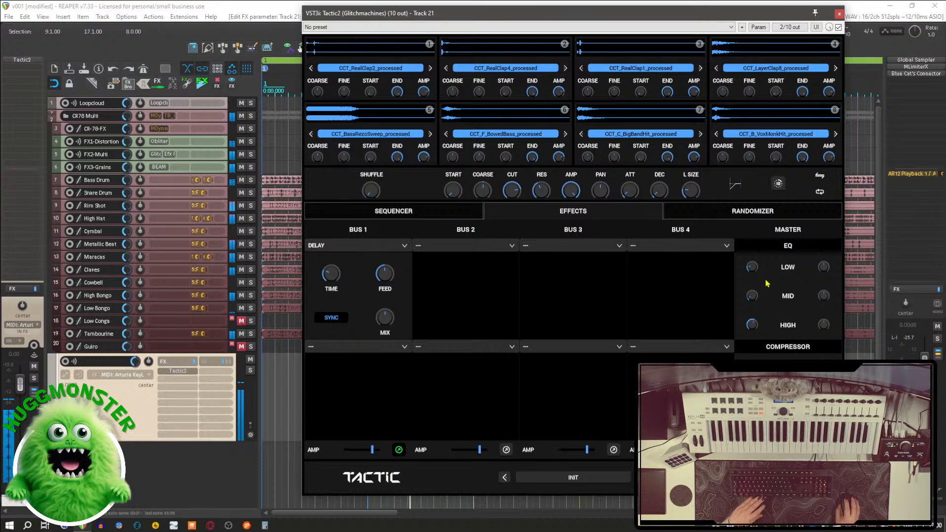
Load a Bitcrusher in the first effect slot of bus 2, adjust its rate, and route the bus to the aux bus.
left_click(493, 246)
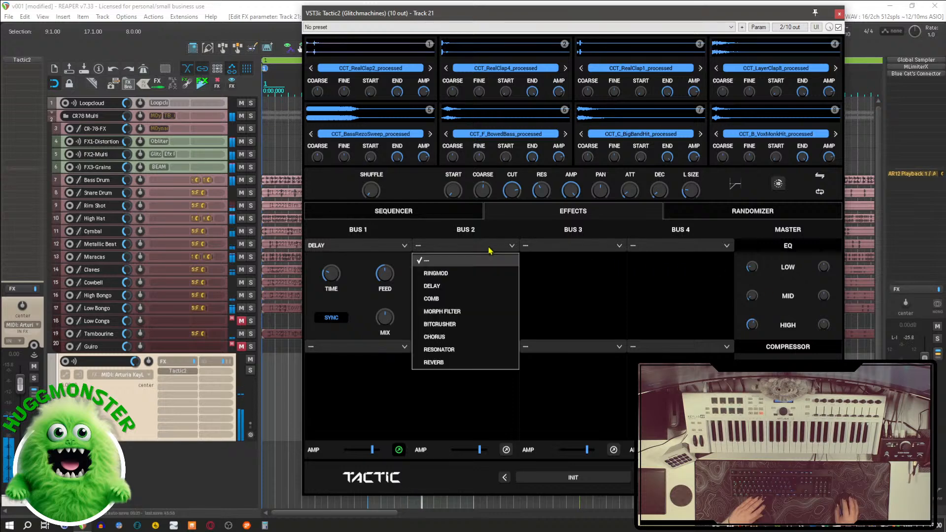
left_click(466, 325)
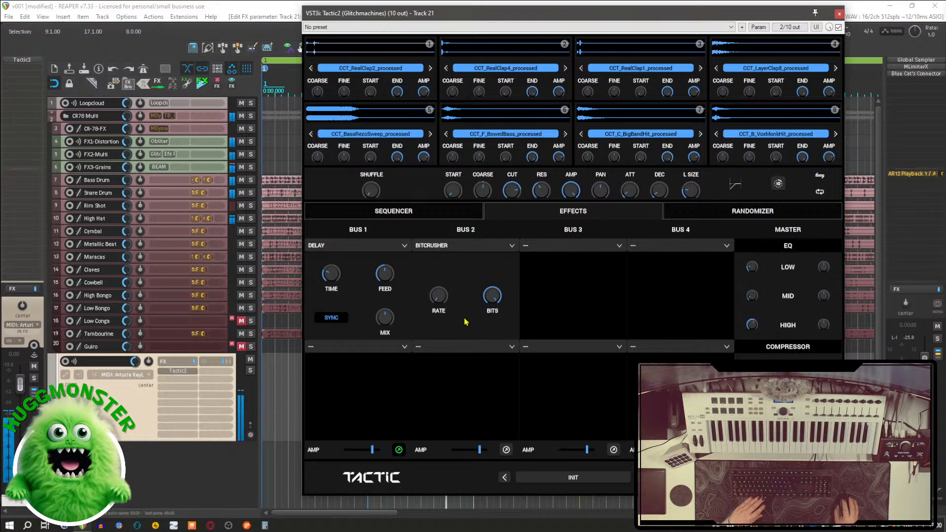
left_click_drag(439, 296, 433, 281)
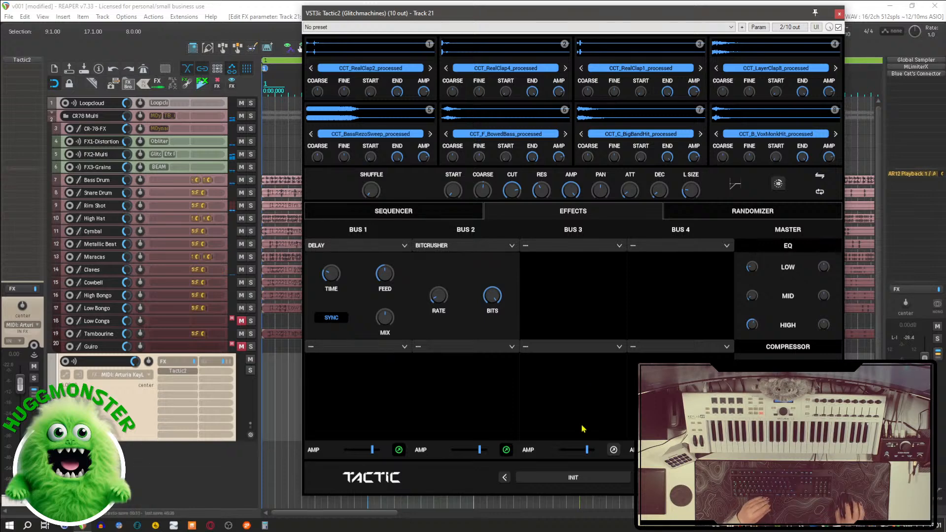
Solo the Tactic2 track during playback and reopen the plugin's effects page.
left_click(839, 14)
key("space")
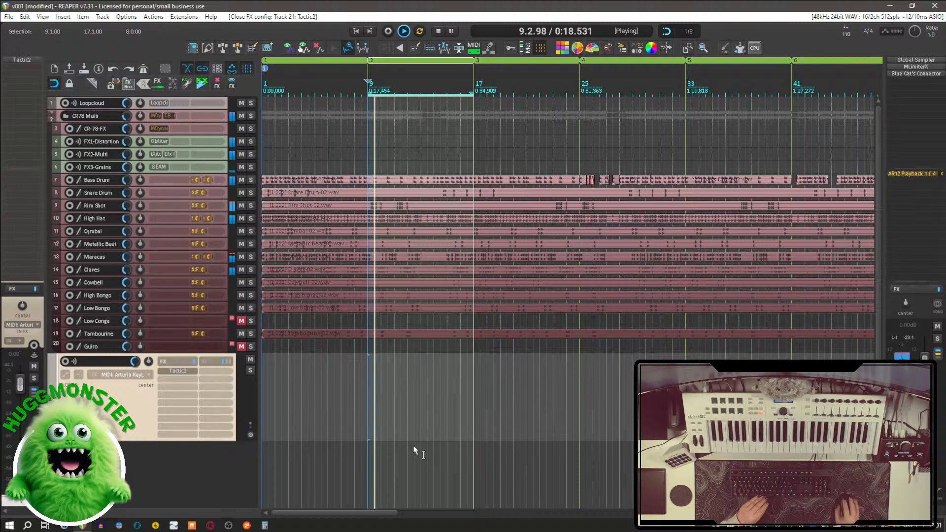
left_click(251, 372)
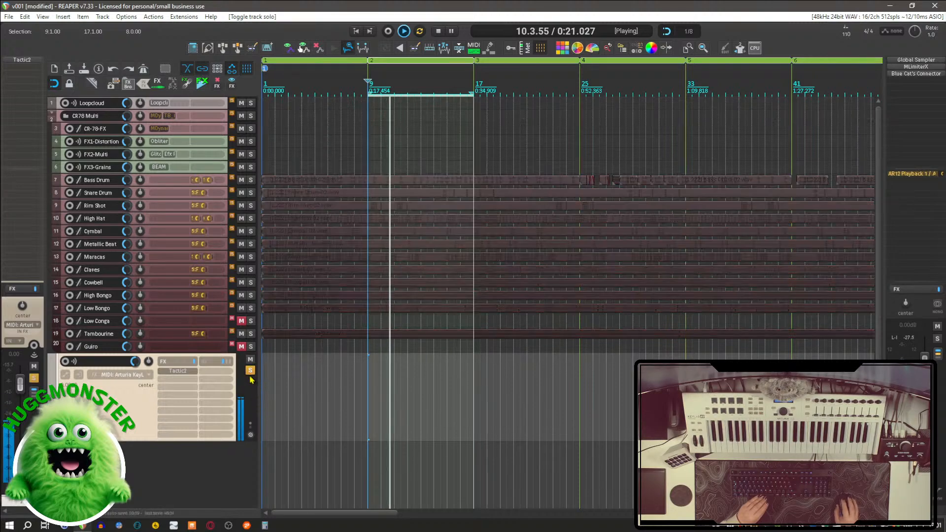
left_click(187, 376)
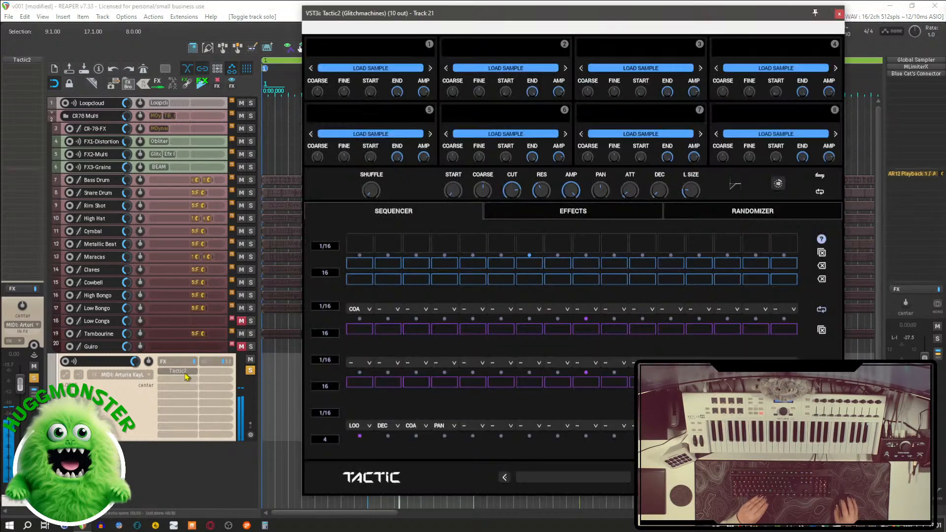
left_click(531, 217)
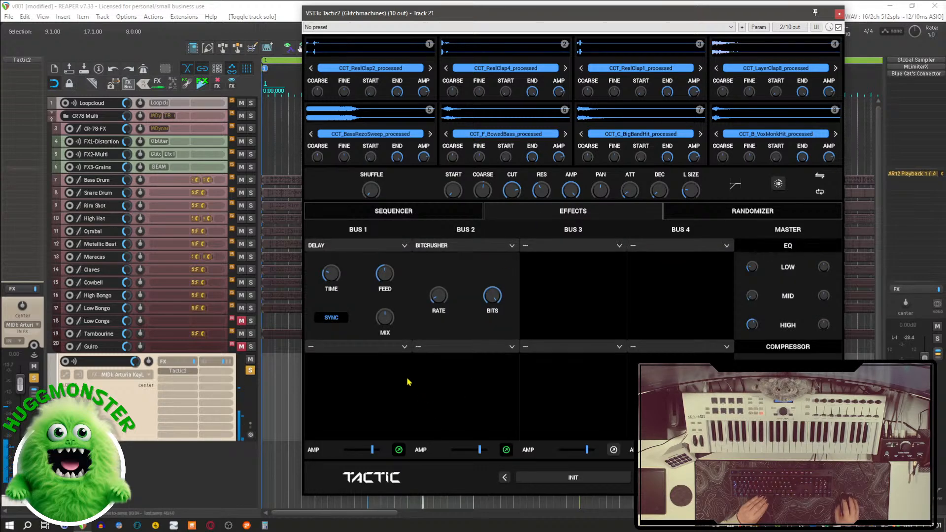
Route buses 1 and 2 back to the master and clear the Delay and Bitcrusher from their slots.
left_click(395, 349)
left_click(395, 352)
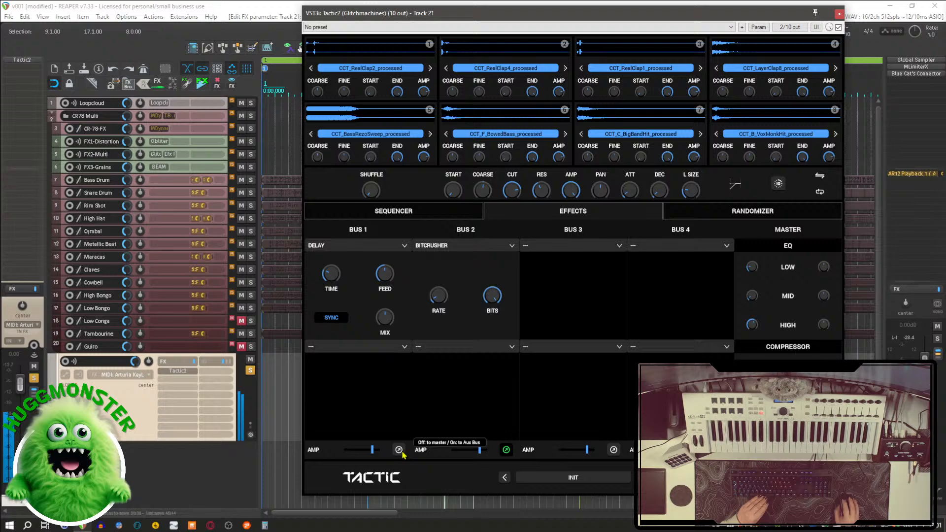
left_click(506, 450)
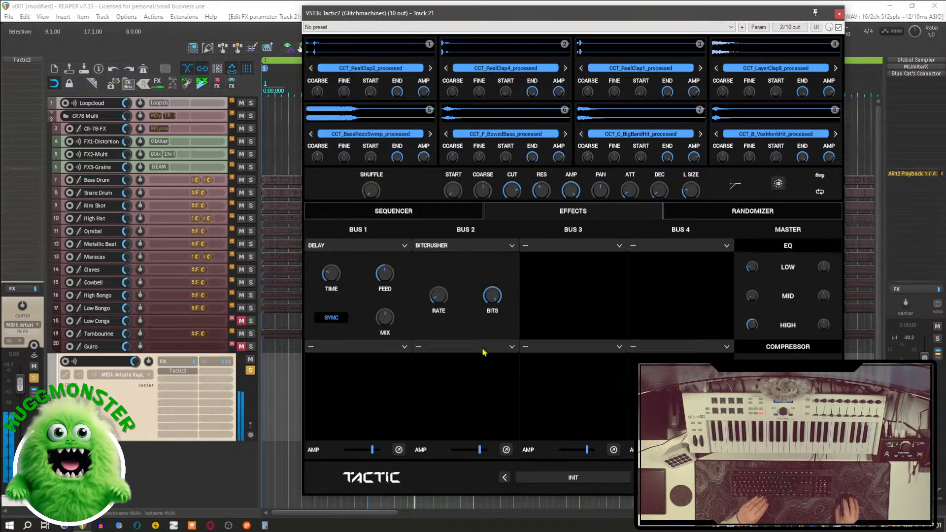
left_click(402, 246)
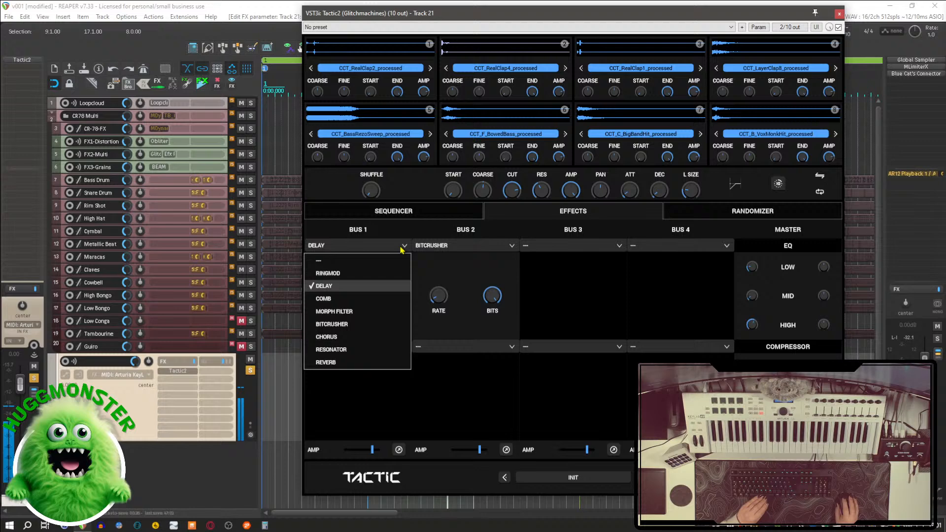
left_click(371, 261)
left_click(505, 249)
left_click(469, 261)
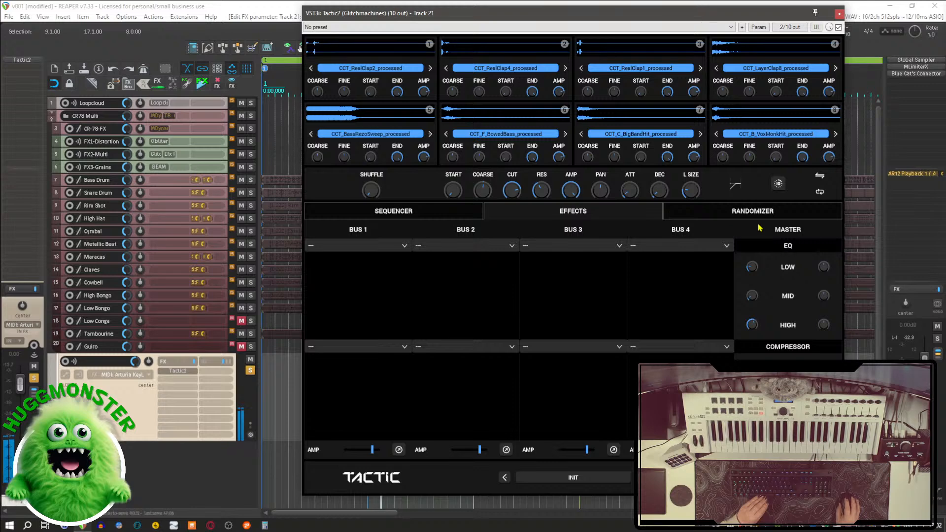
Switch the global filter mode to the low-pass curve and review the sequencer and randomizer pages.
left_click(388, 213)
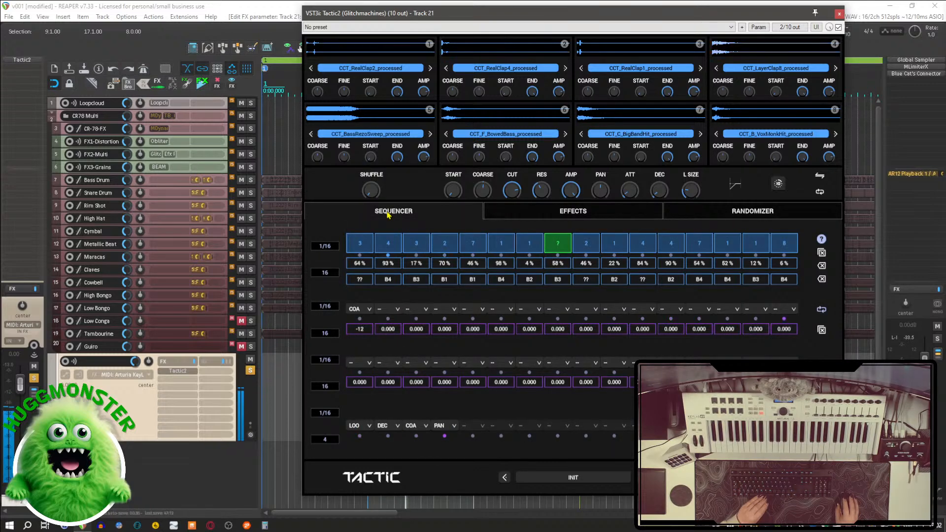
left_click(690, 211)
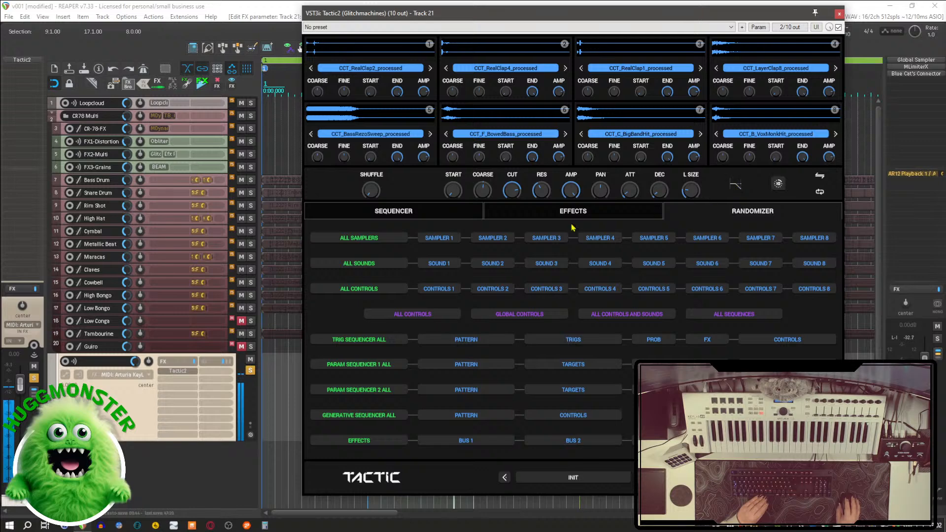
left_click(422, 214)
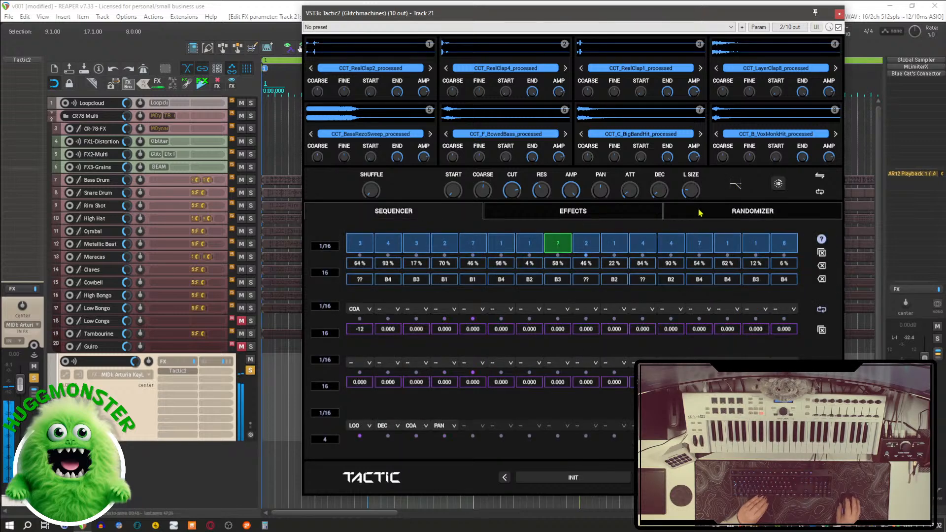
Load a Bitcrusher in the first effect slot of bus 1 and route the bus to the aux bus.
left_click(600, 217)
left_click(376, 246)
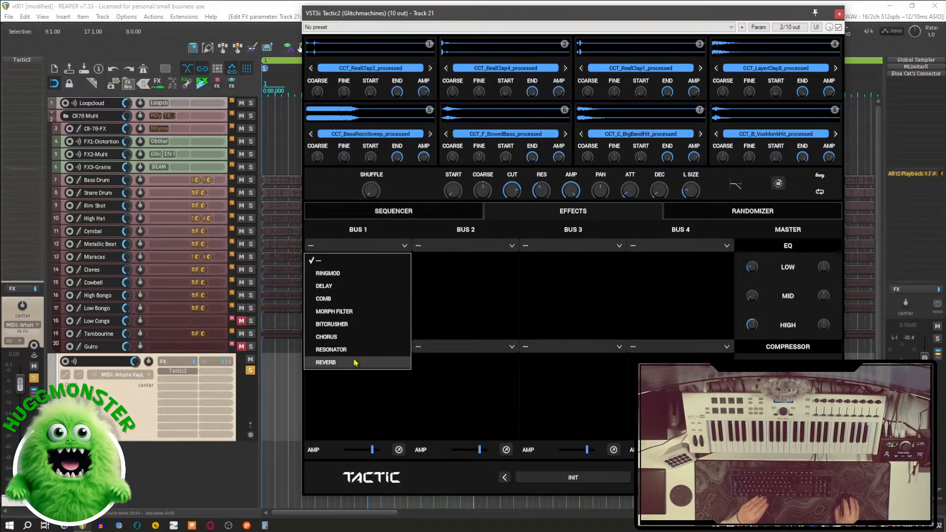
left_click(359, 325)
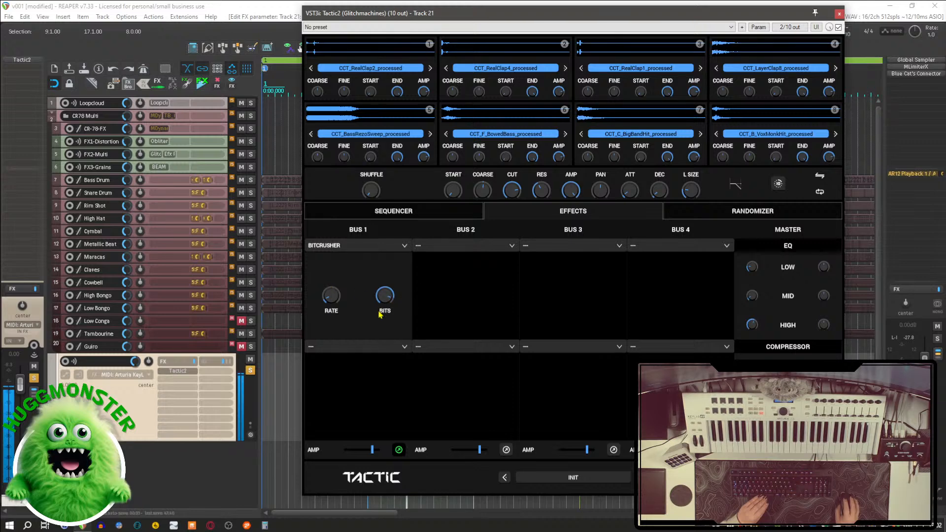
Load a Comb effect in the first slot of bus 2 and set its frequency to about 401 Hz.
left_click(488, 246)
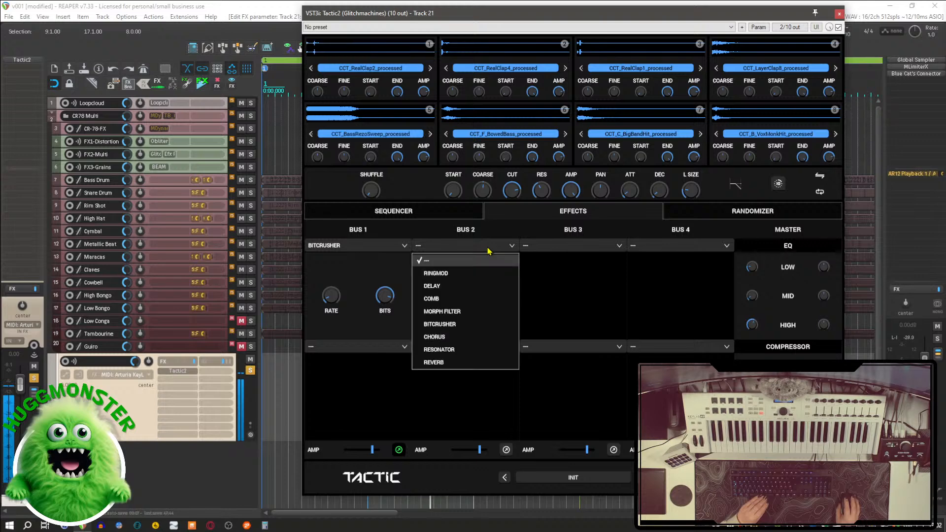
left_click(469, 298)
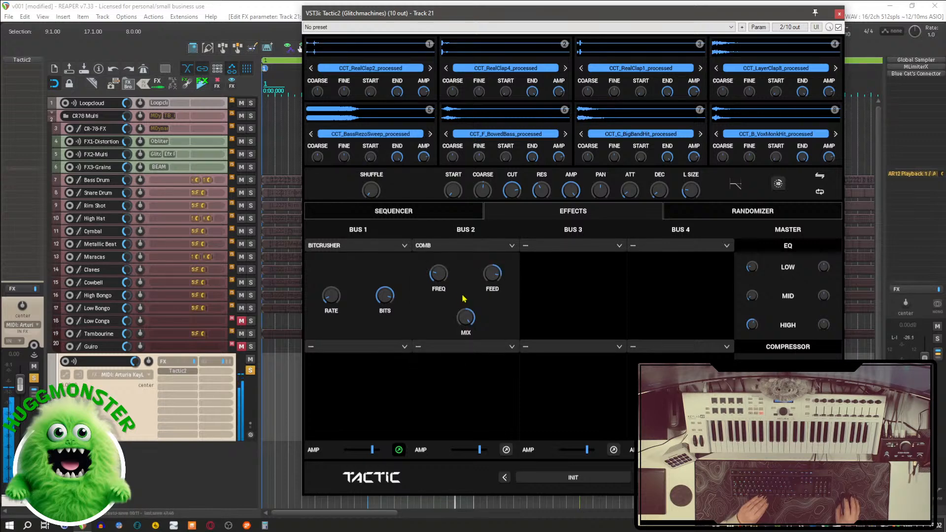
mouse_move(441, 279)
mouse_move(441, 278)
left_mouse_down()
mouse_move(438, 259)
mouse_move(439, 277)
left_mouse_up()
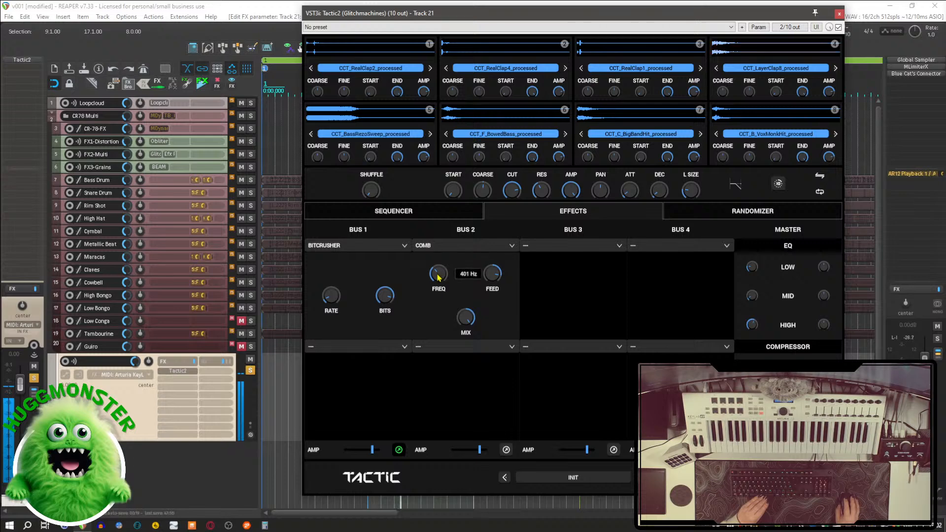
Load a Delay in the first slot of bus 3, route buses 2 and 3 to the aux bus, and raise the delay mix.
left_click(546, 245)
left_click(560, 287)
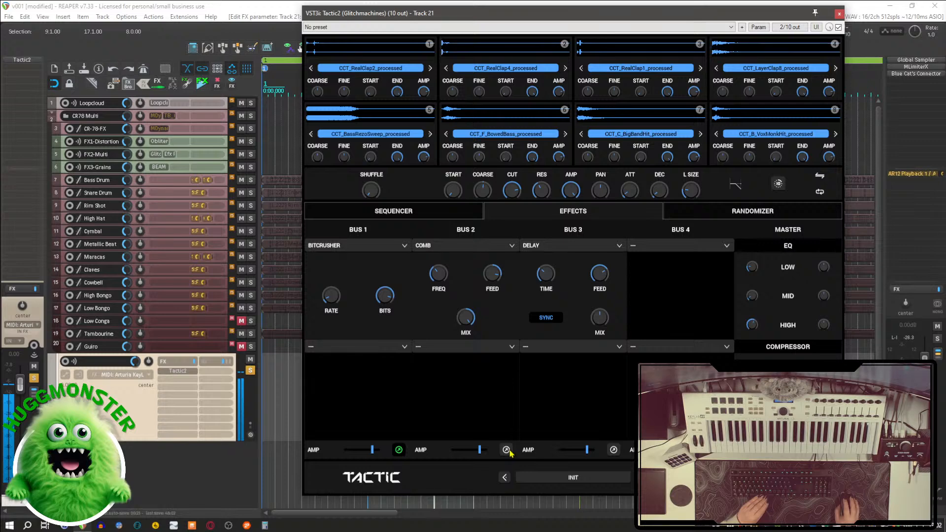
left_click(506, 449)
left_click(614, 450)
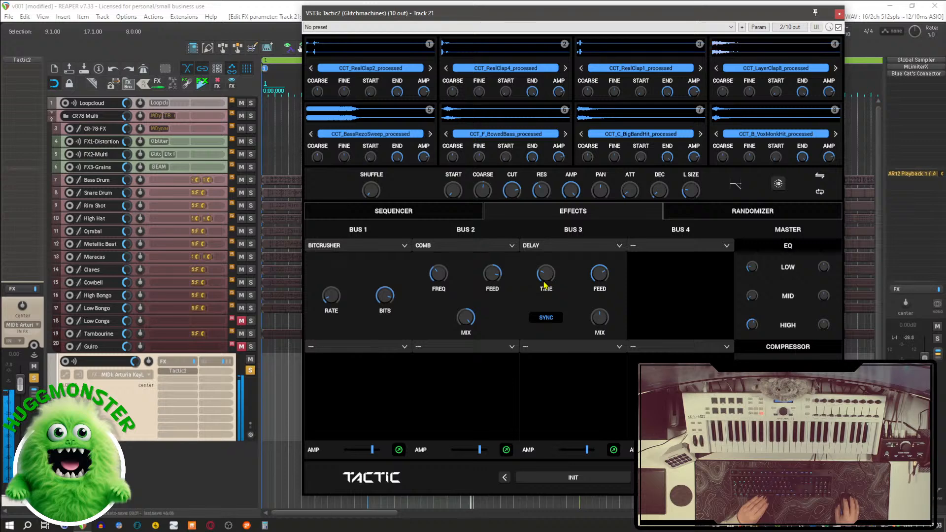
left_click_drag(599, 319, 597, 313)
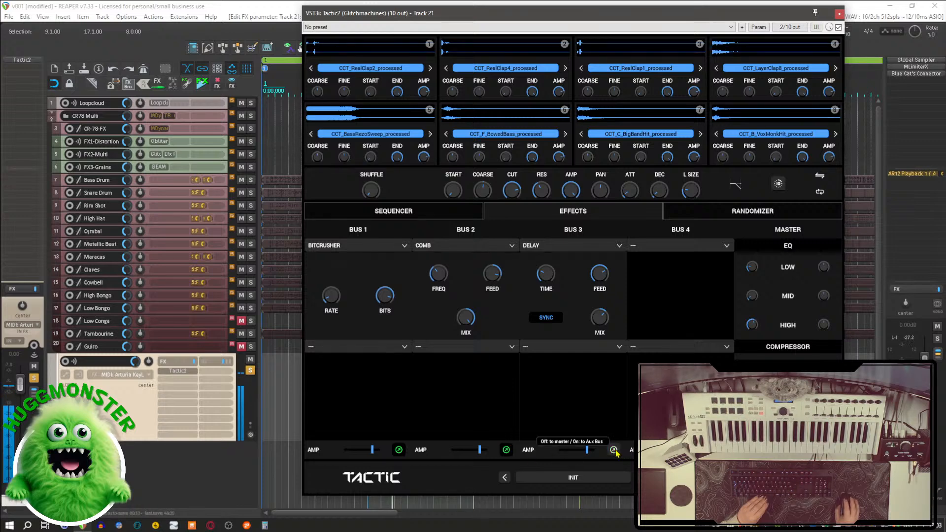
Switch the effect buses from the aux bus back to the master output.
left_click(506, 450)
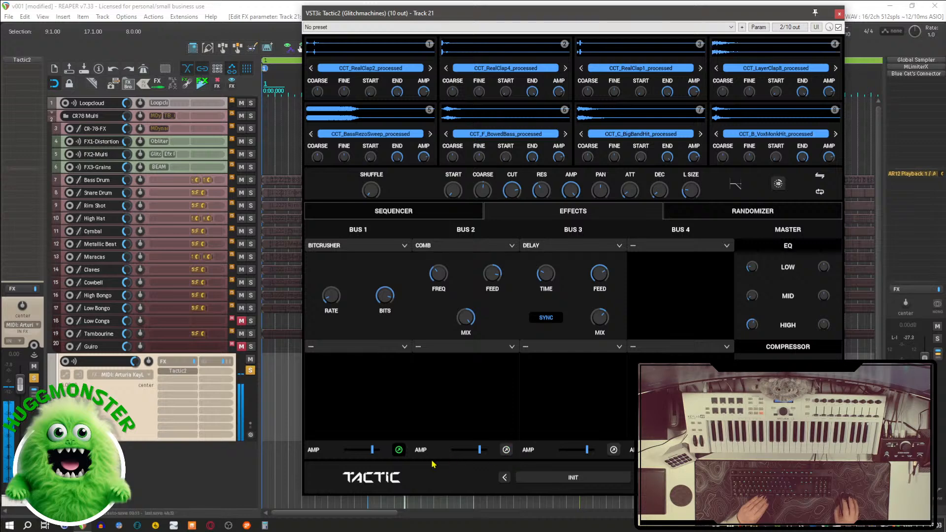
left_click(402, 453)
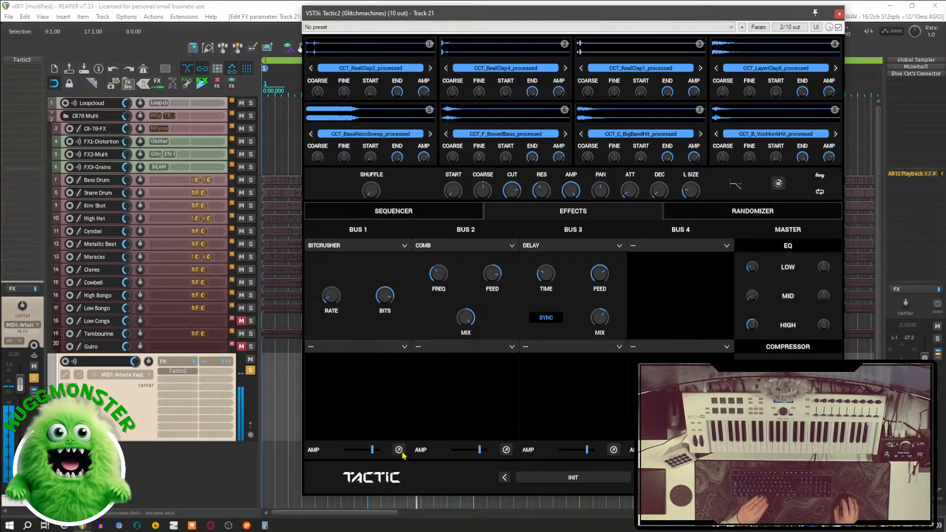
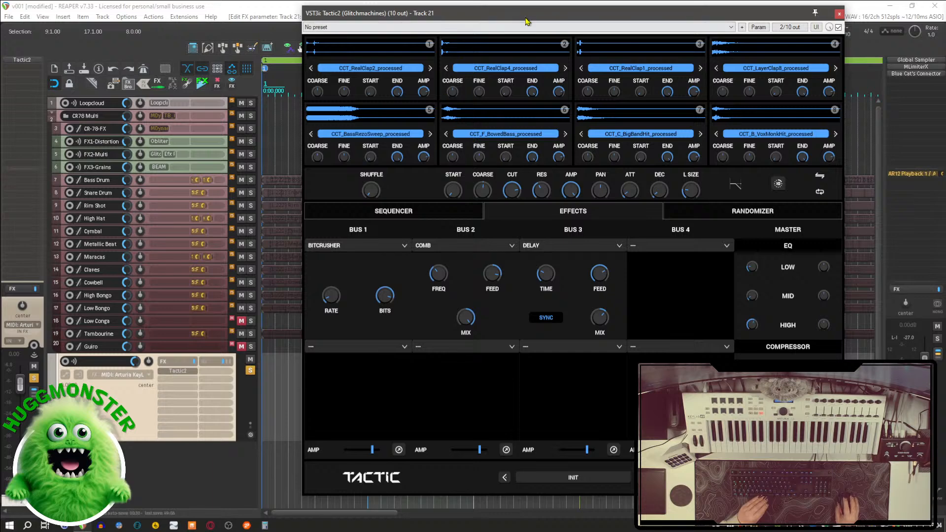
Load a Ringmod in the first slot of bus 4 during playback and raise its frequency, FM and mod amounts.
key("space")
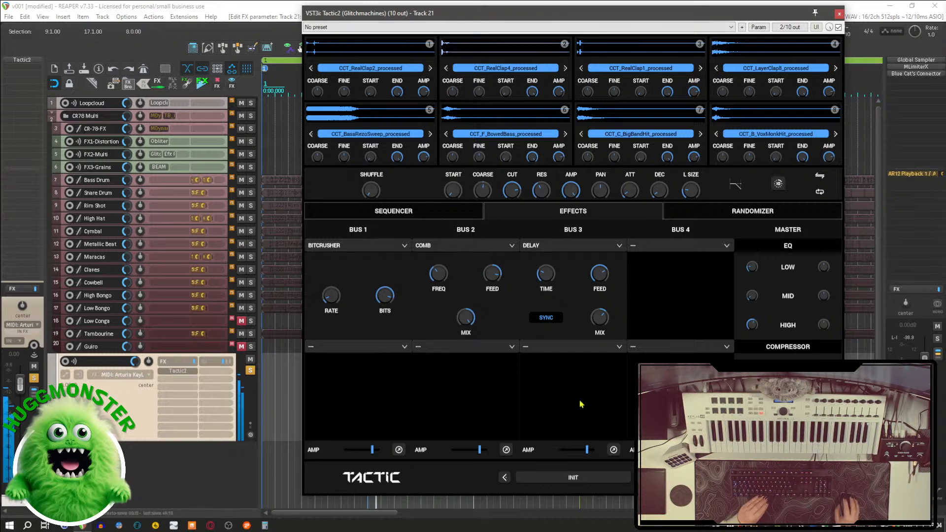
left_click(727, 246)
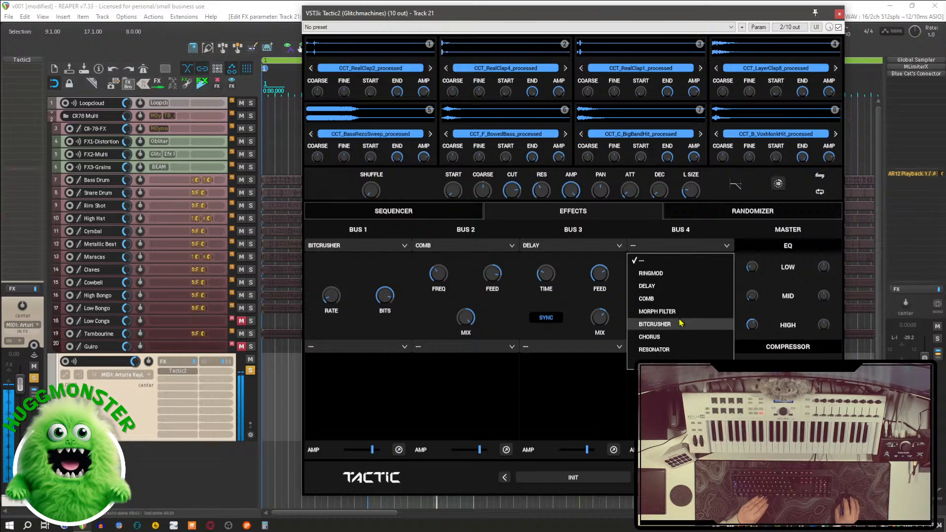
left_click(680, 273)
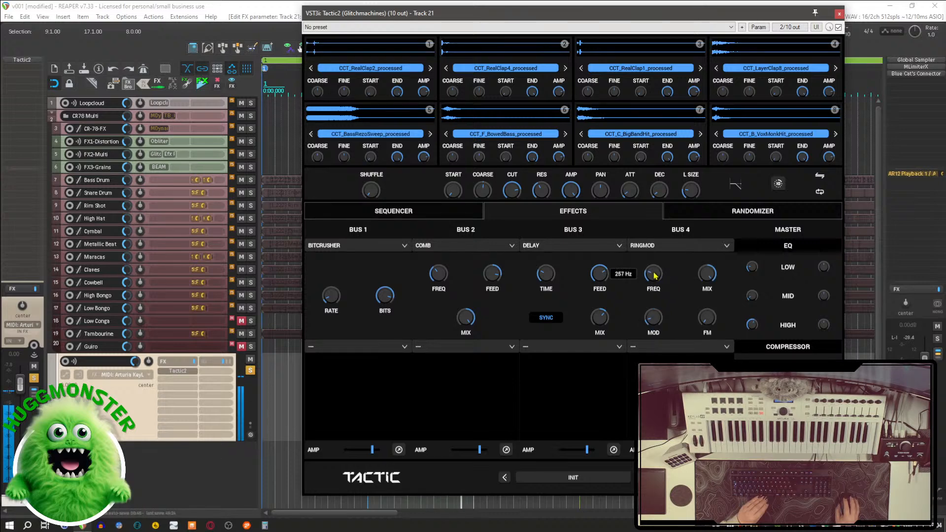
left_click_drag(655, 273, 648, 260)
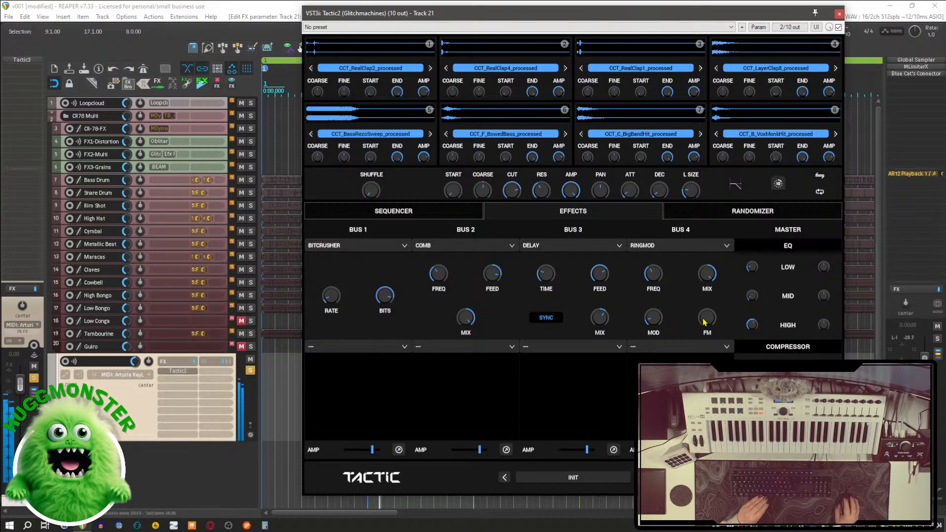
left_click_drag(704, 322, 703, 305)
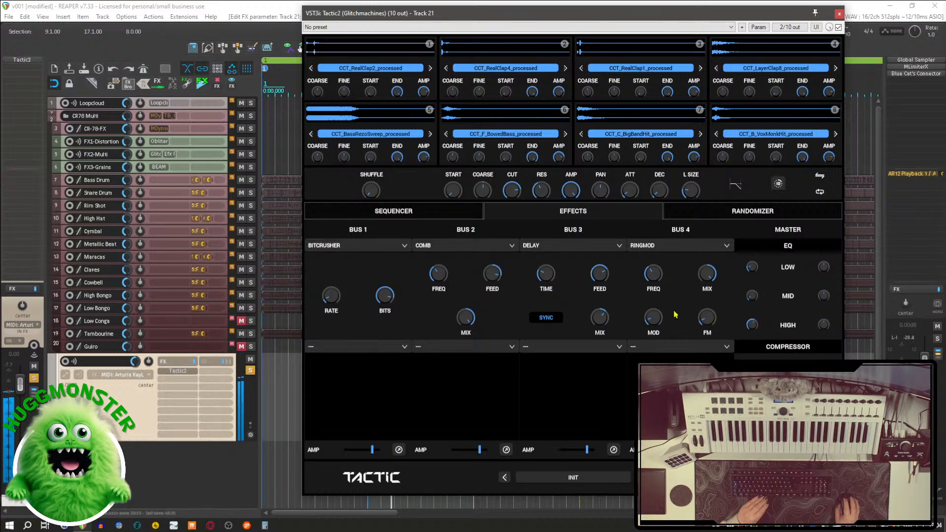
left_click_drag(653, 322, 653, 318)
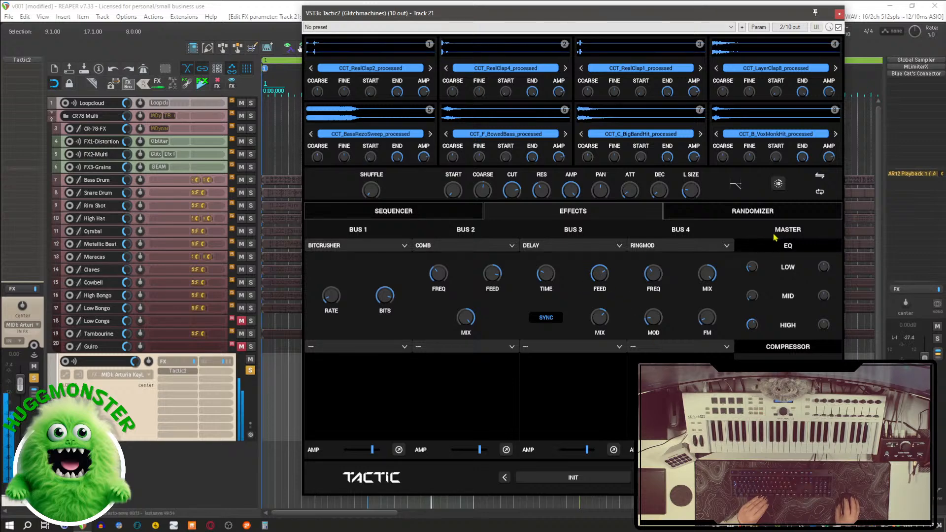
Clear the coarse pitch modulation from step 1 of the sequencer's first modulation lane.
left_click(436, 215)
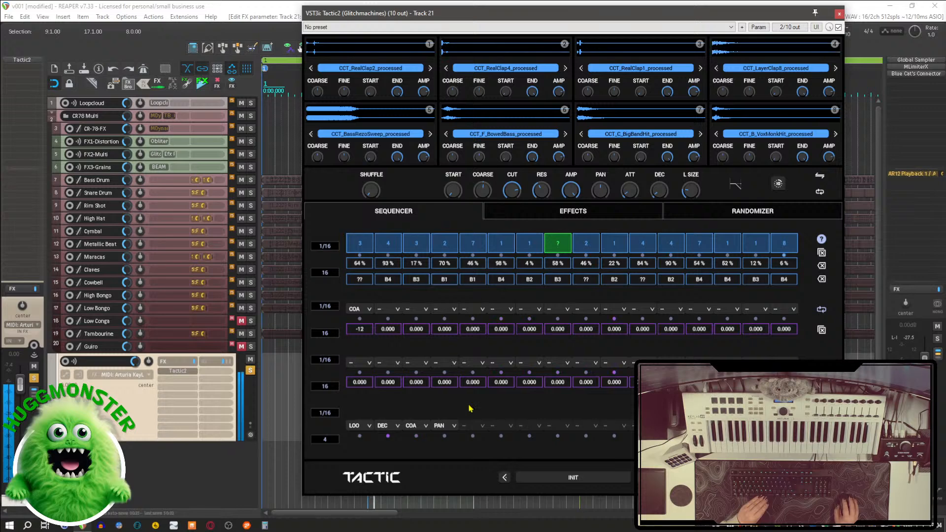
left_click(367, 311)
left_click(390, 385)
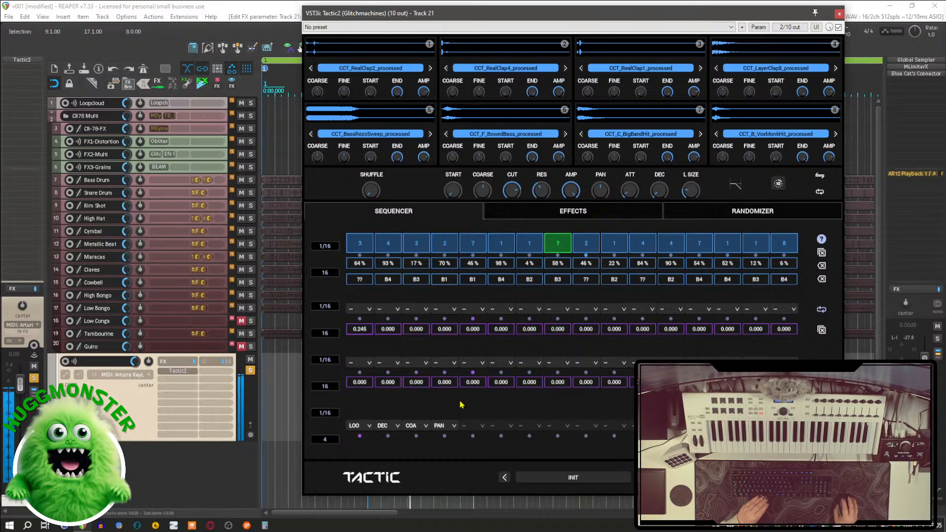
Assign DEC modulation to steps 16 and 9 of the first modulation lane, with values of 451 and 506 respectively.
left_click(788, 313)
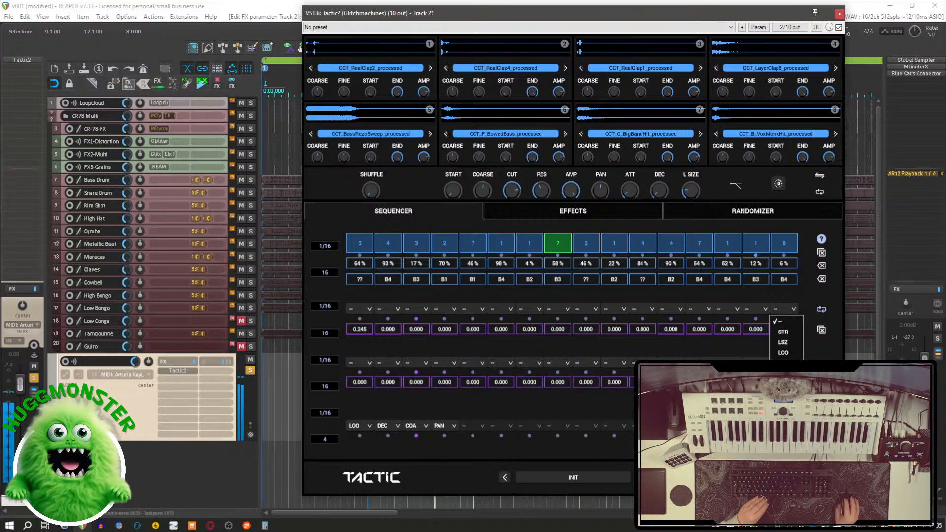
left_click(783, 394)
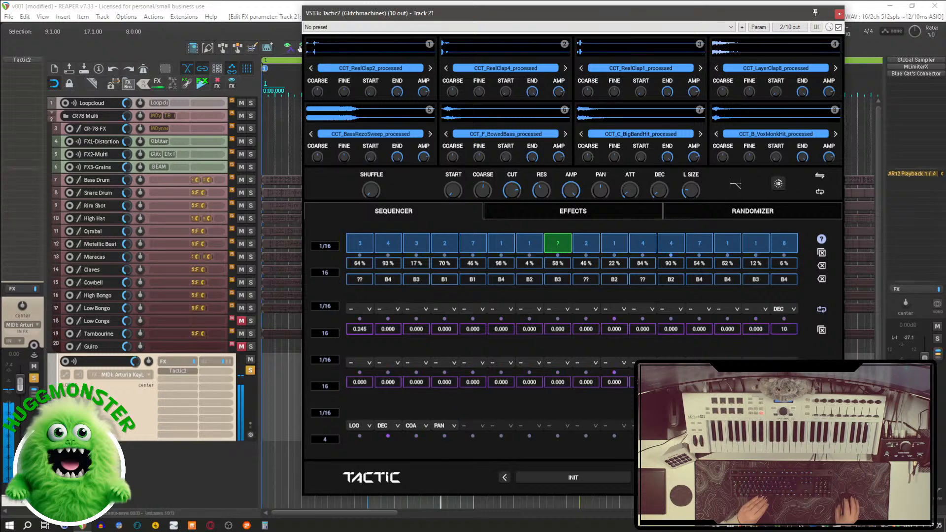
left_click(587, 310)
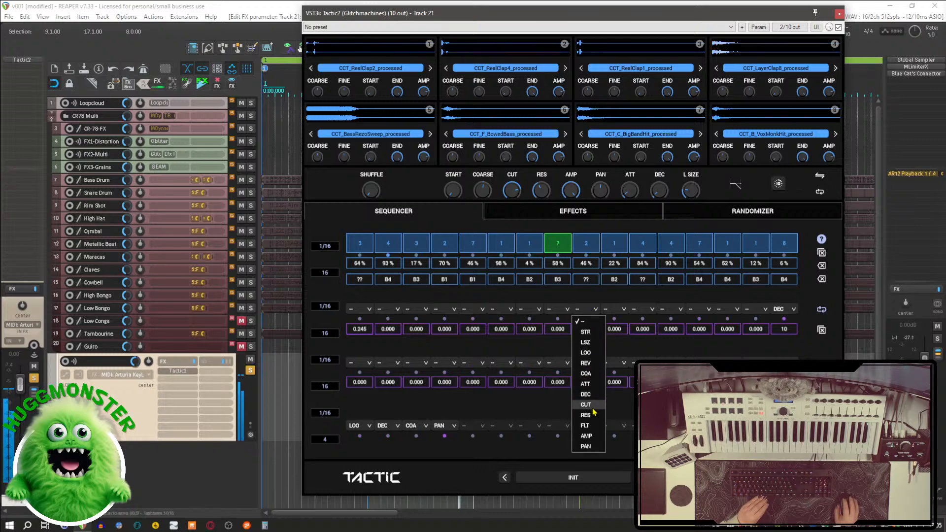
left_click(587, 394)
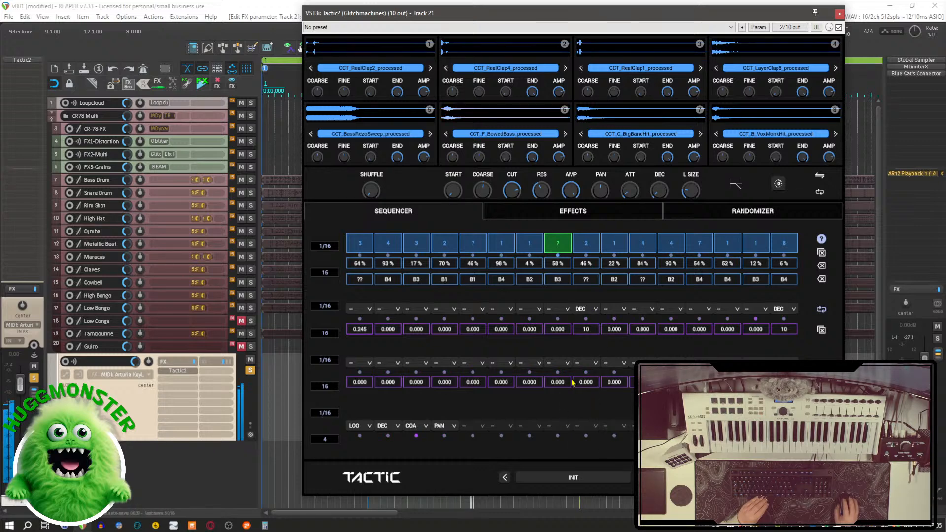
left_click_drag(592, 331, 595, 316)
mouse_move(791, 330)
left_mouse_down()
mouse_move(802, 179)
mouse_move(801, 348)
mouse_move(794, 318)
left_mouse_up()
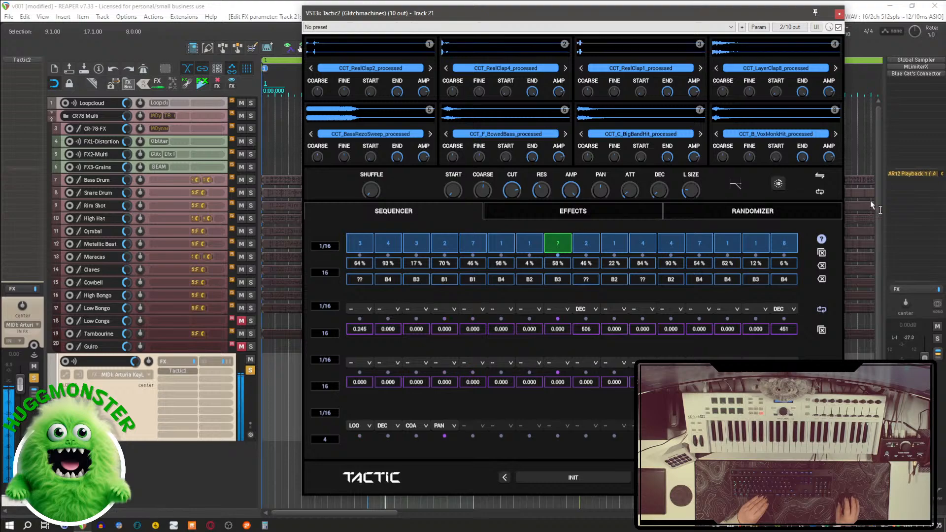
Close the Tactic2 window, unsolo its track and play the loop with all the drum tracks.
left_click(839, 13)
left_click(250, 370)
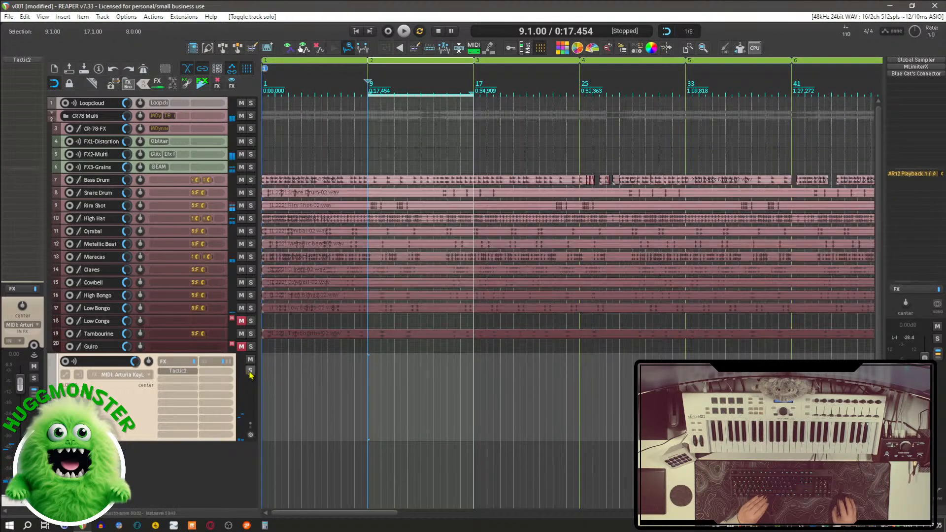
key("space")
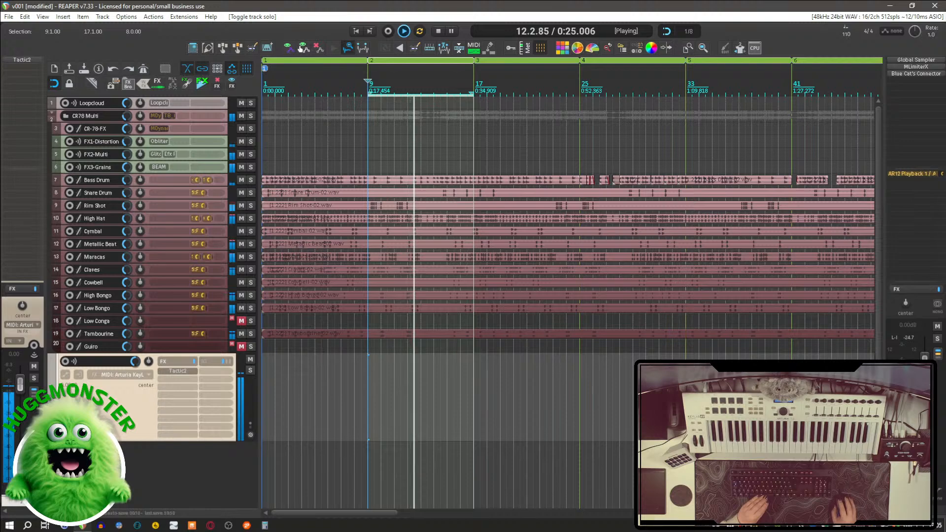
Name the Tactic2 track "Glitch 1".
double_click(95, 363)
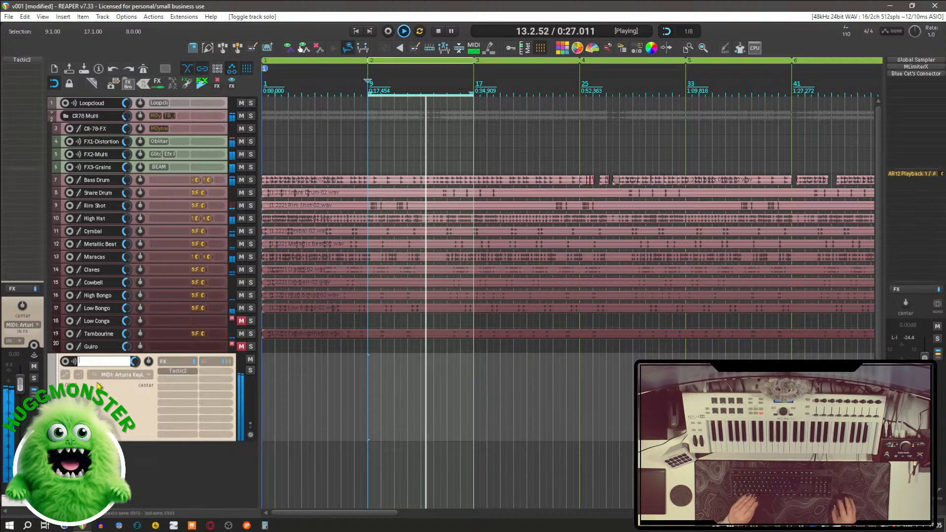
type("Gl")
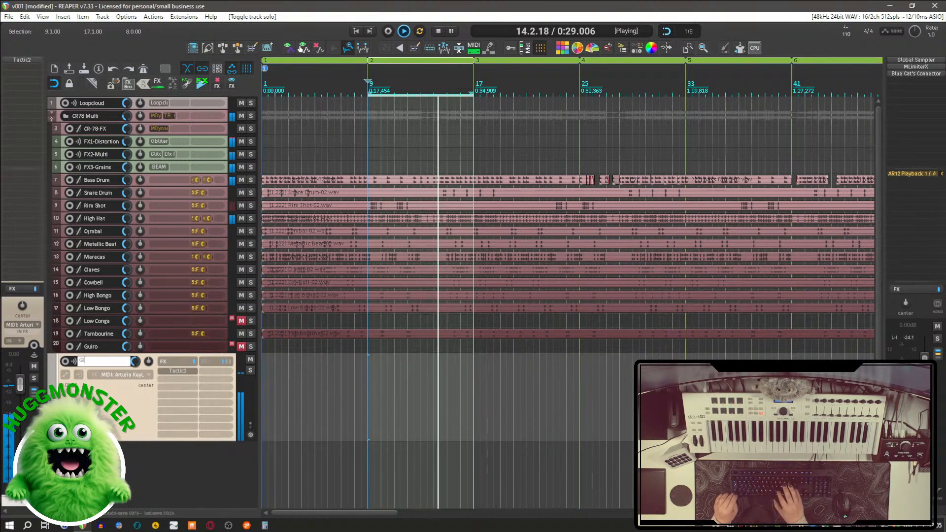
type("itch")
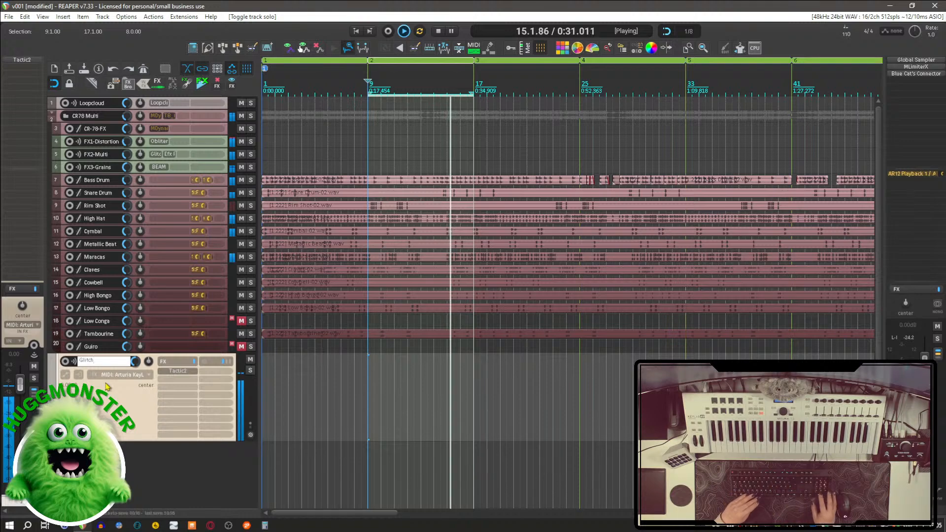
type(" 1")
key("Return")
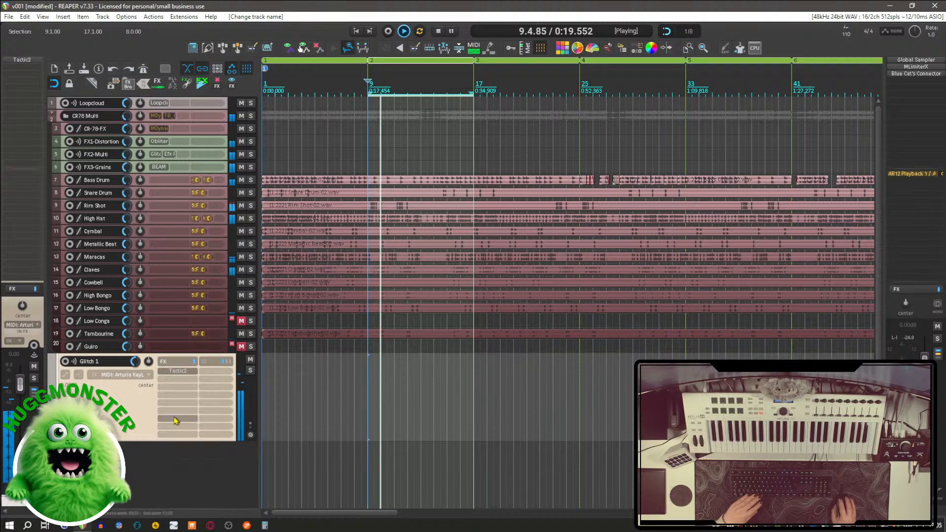
Replay the loop to hear the glitch part against the drums, leaving the transport stopped.
key("space")
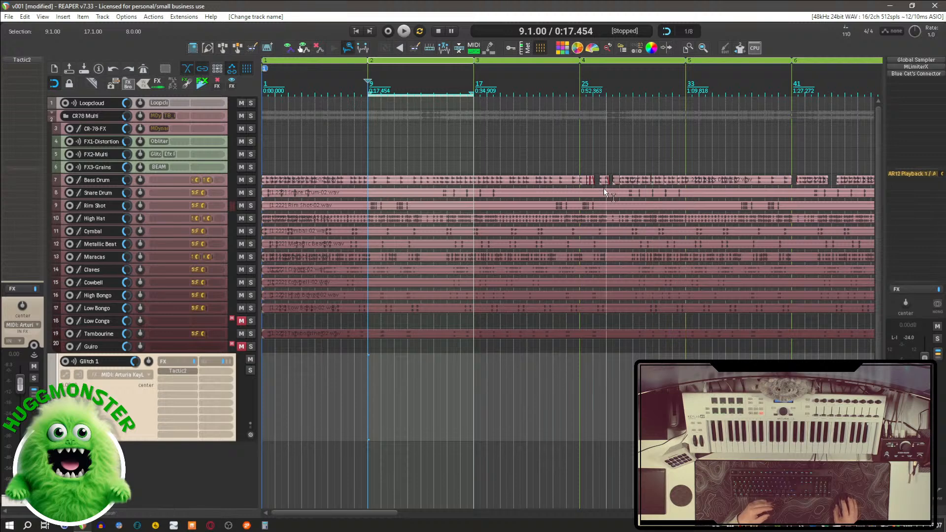
key("space")
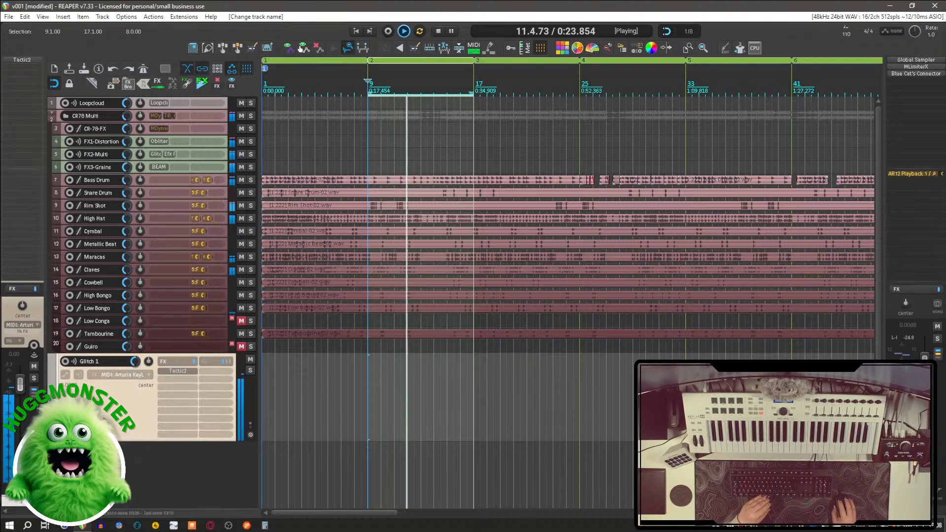
key("space")
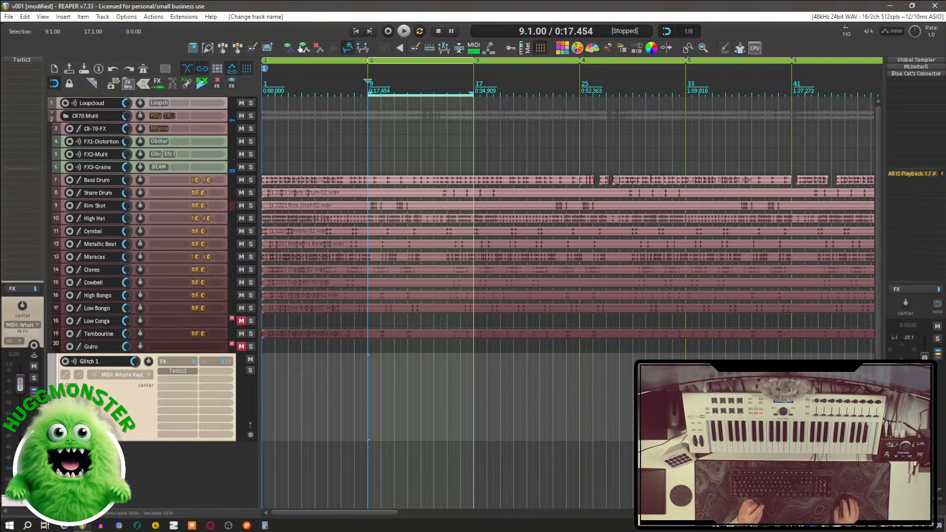
key("shift+f")
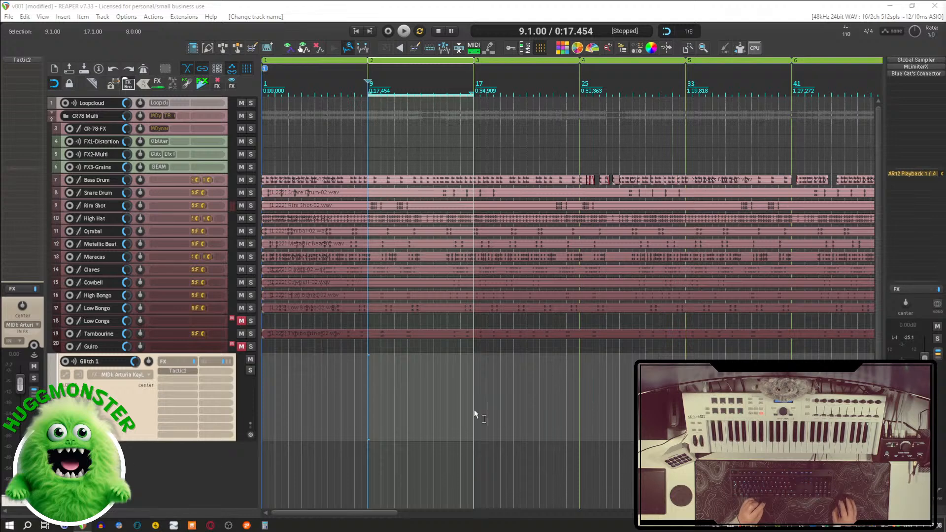
Insert a track below Glitch 1 from the Record Stereo Out template in the 1-Track Starters group.
left_click(106, 430)
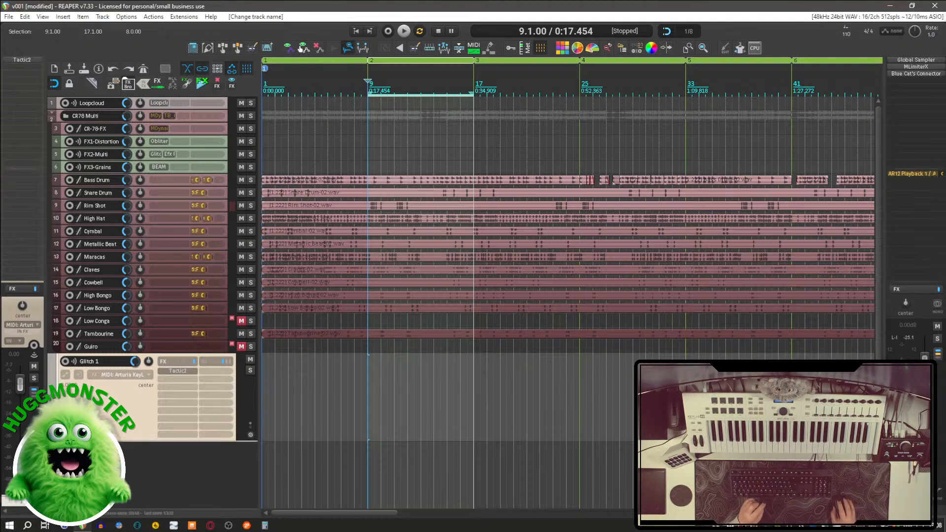
right_click(88, 363)
mouse_move(236, 369)
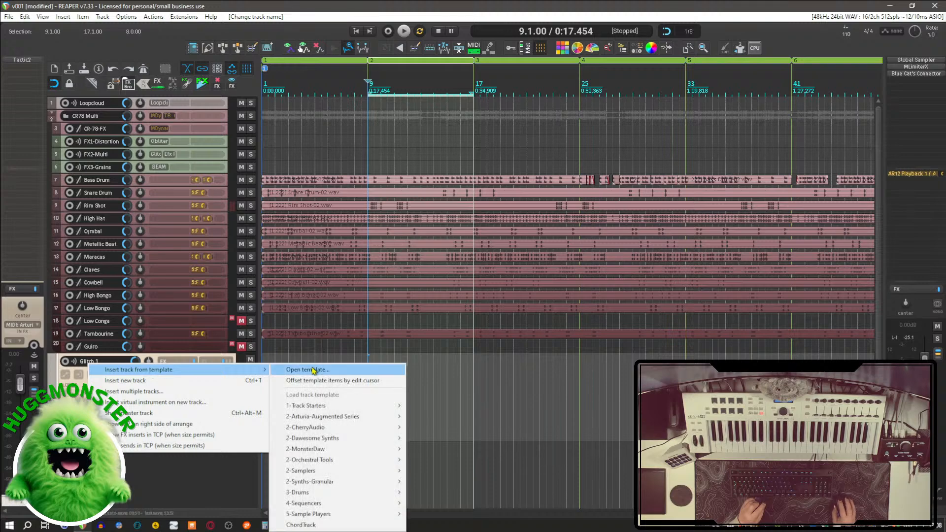
mouse_move(334, 409)
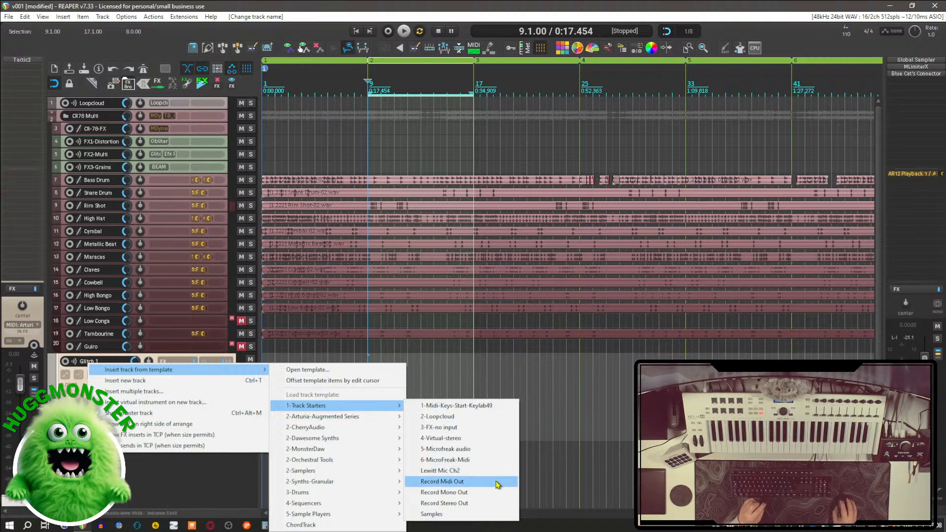
left_click(489, 508)
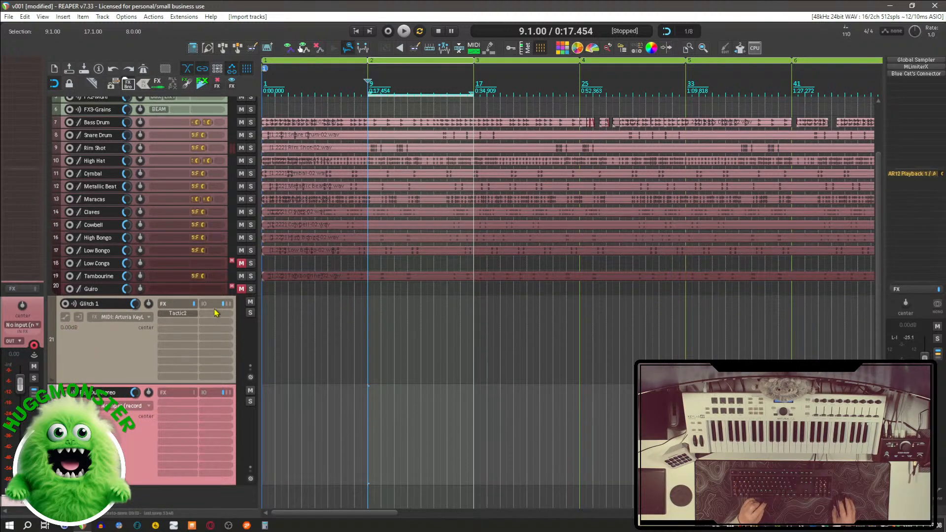
Create a send from the Glitch 1 track to the Rec Out Stereo track, keeping its default settings.
left_click(214, 337)
left_click_drag(215, 336, 213, 396)
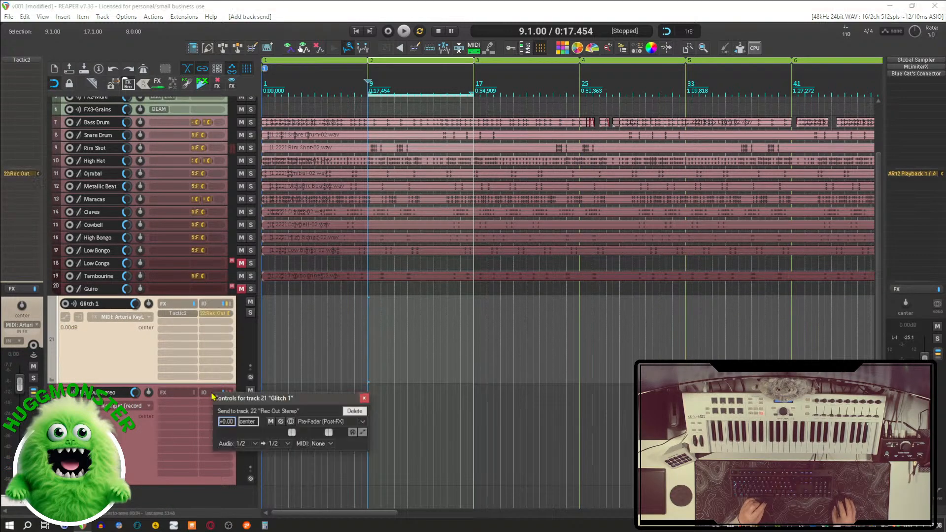
left_click(364, 398)
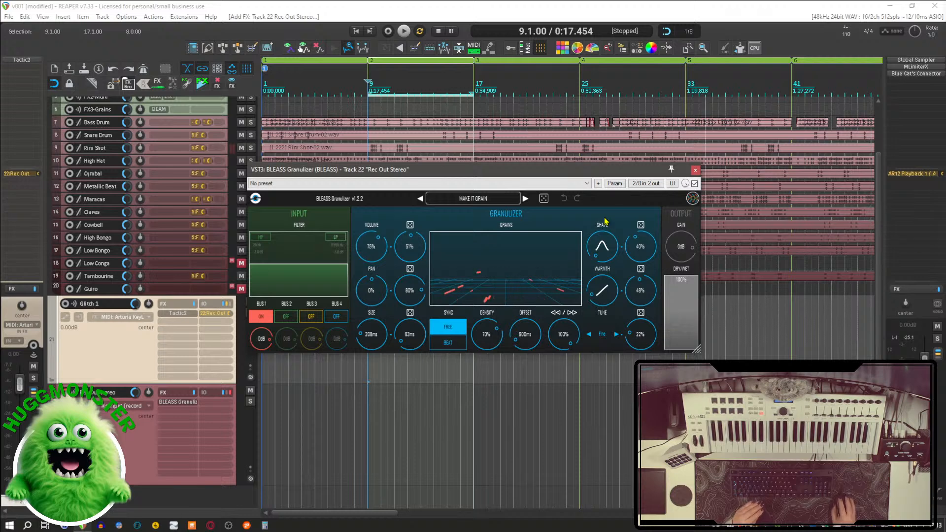
Play the loop with the Rec Out Stereo track soloed and load the NANO RHYTHM preset in BLEASS Granulizer.
left_click_drag(549, 169, 674, 183)
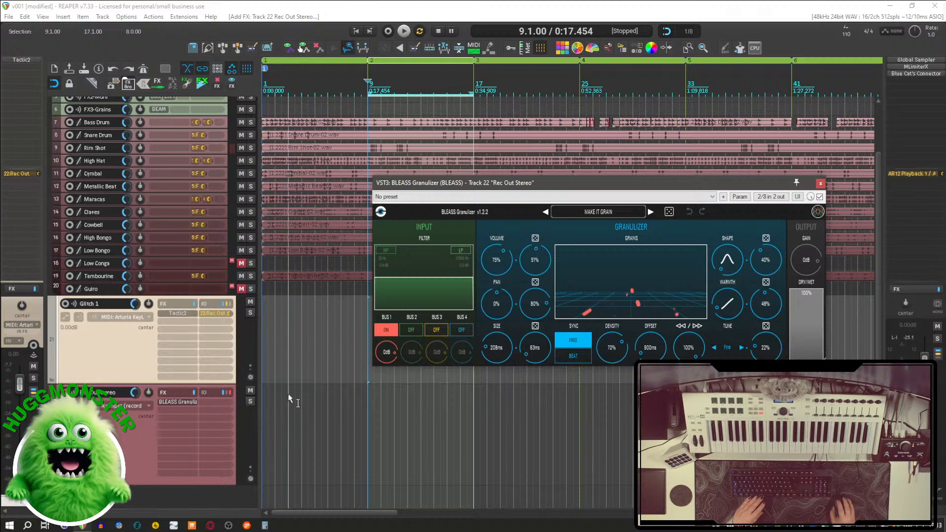
key("space")
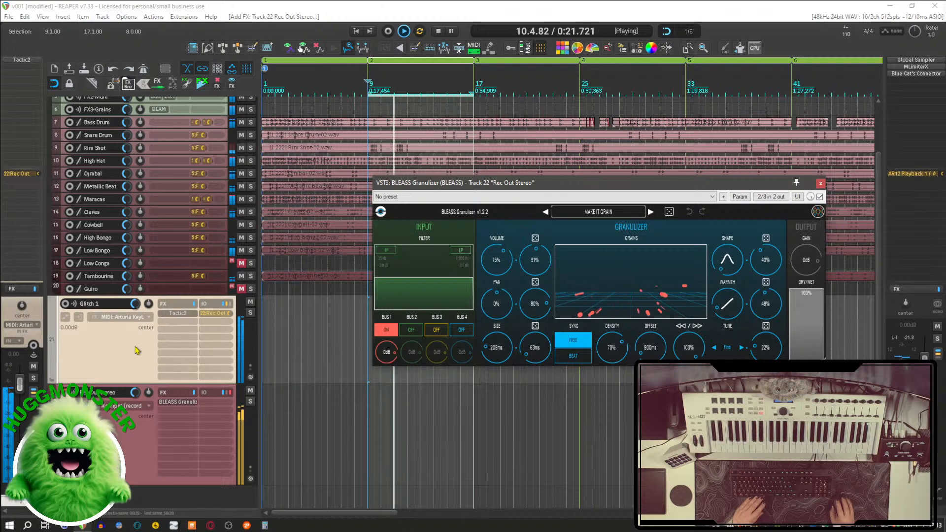
left_click(121, 352)
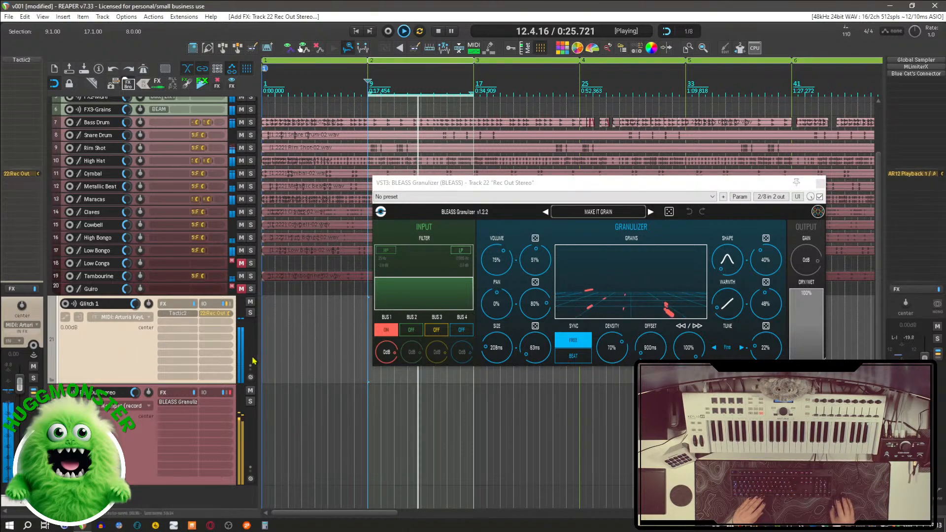
left_click(251, 402)
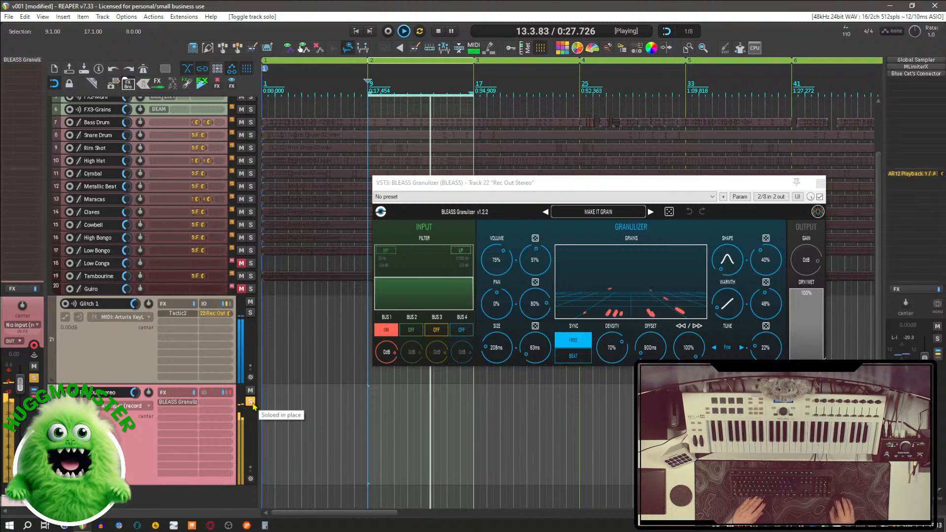
left_click(592, 213)
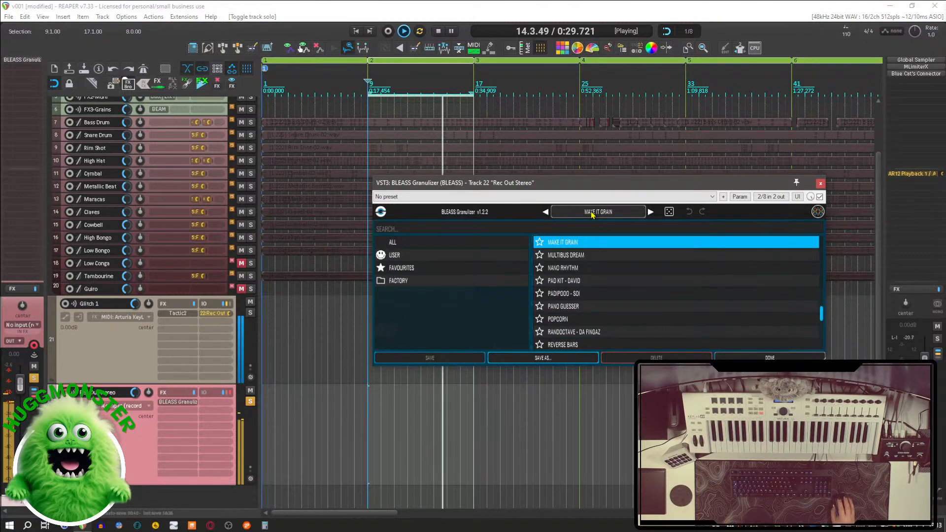
left_click(604, 268)
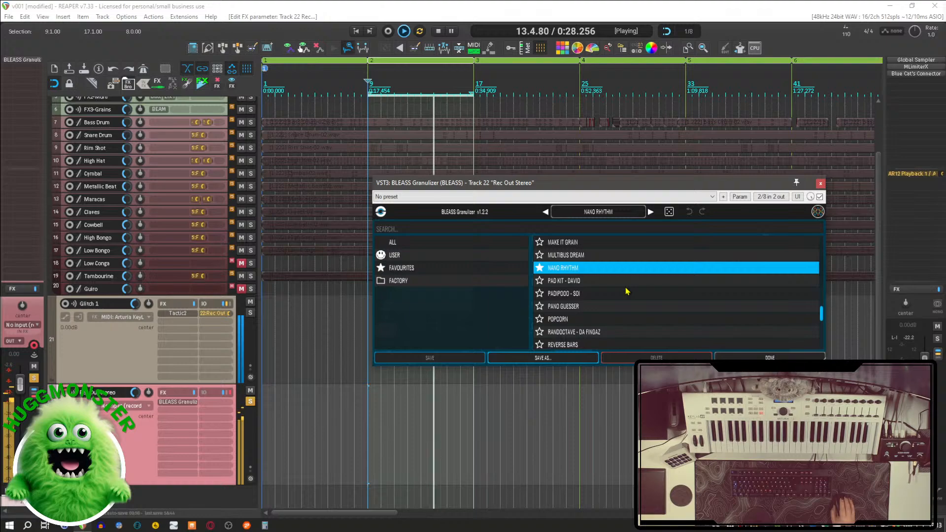
Unsolo the Rec Out Stereo track, lower the Glitch 1 track's volume to -4.44 dB against the drums, and stop playback.
left_click(595, 216)
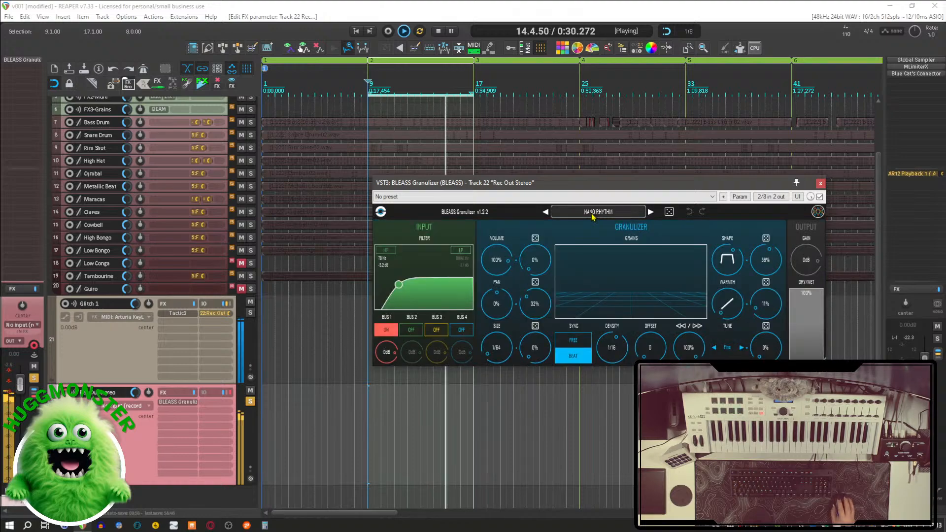
left_click(251, 401)
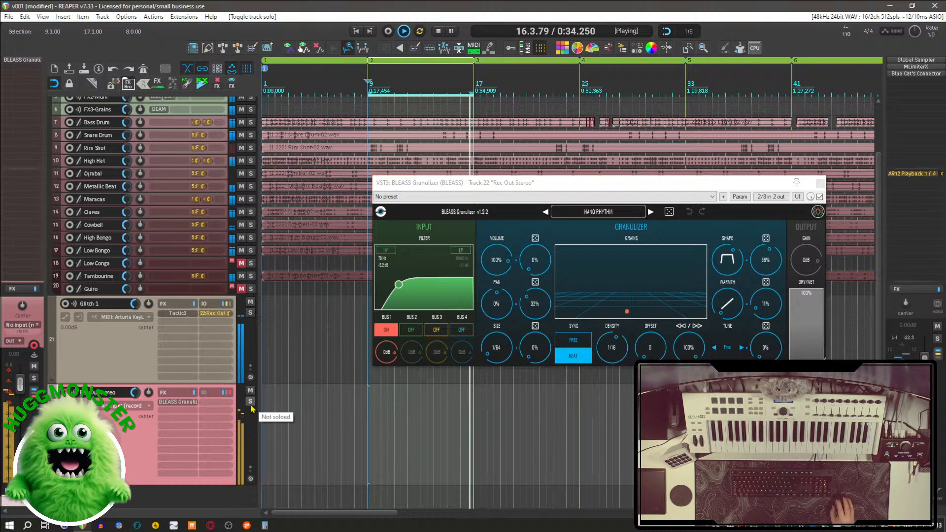
left_click(109, 361)
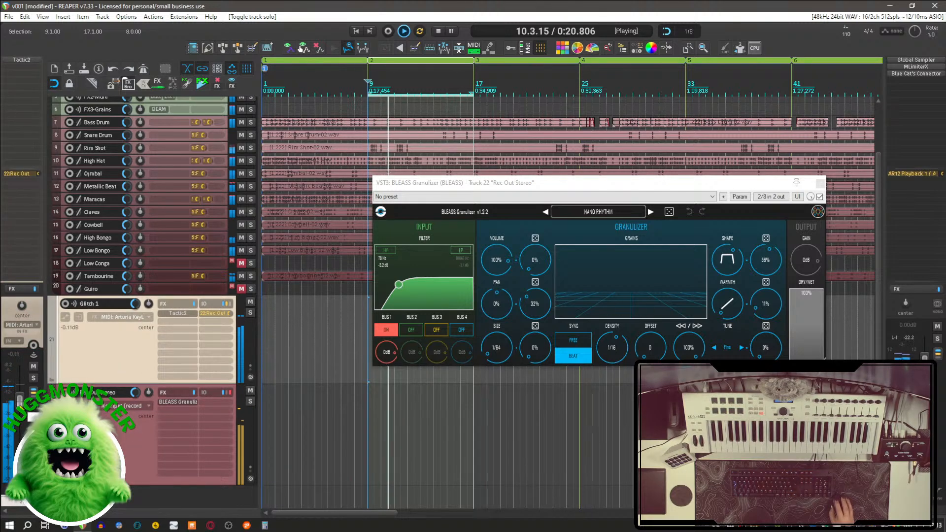
left_click_drag(20, 420, 21, 435)
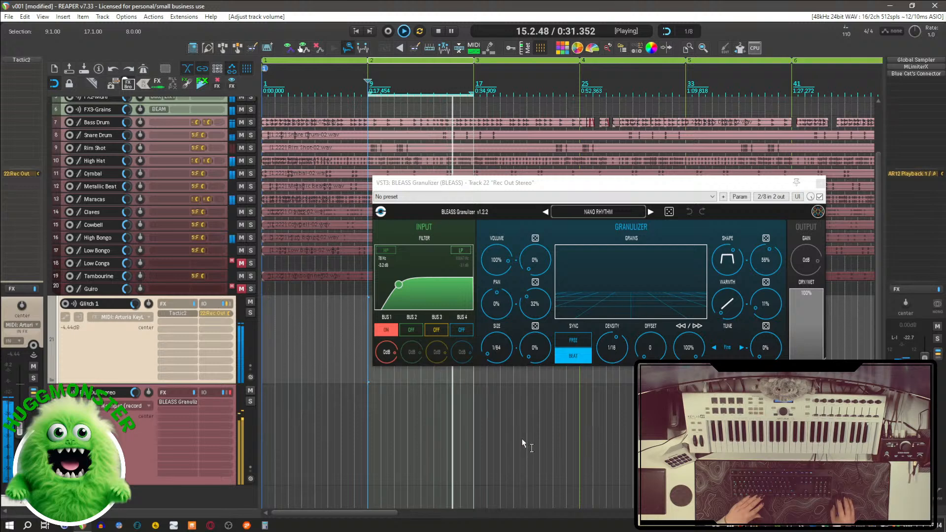
key("space")
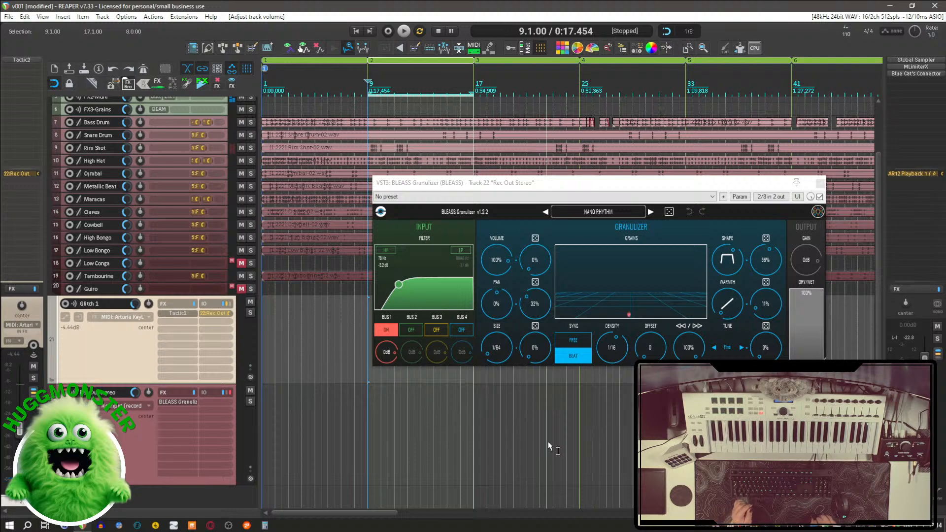
left_click(820, 183)
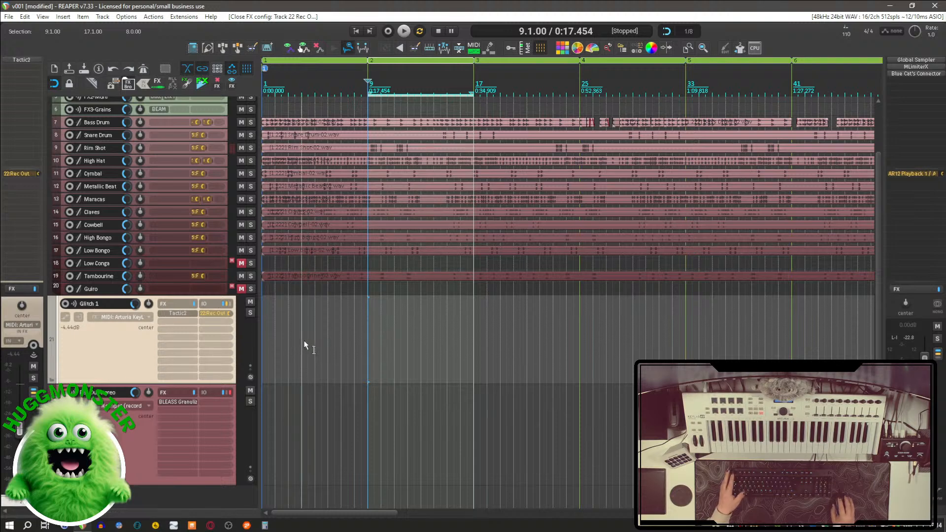
Replace the time selection with one running from bar 1 to bar 65.
key("Escape")
scroll(300, 345, "down", 2)
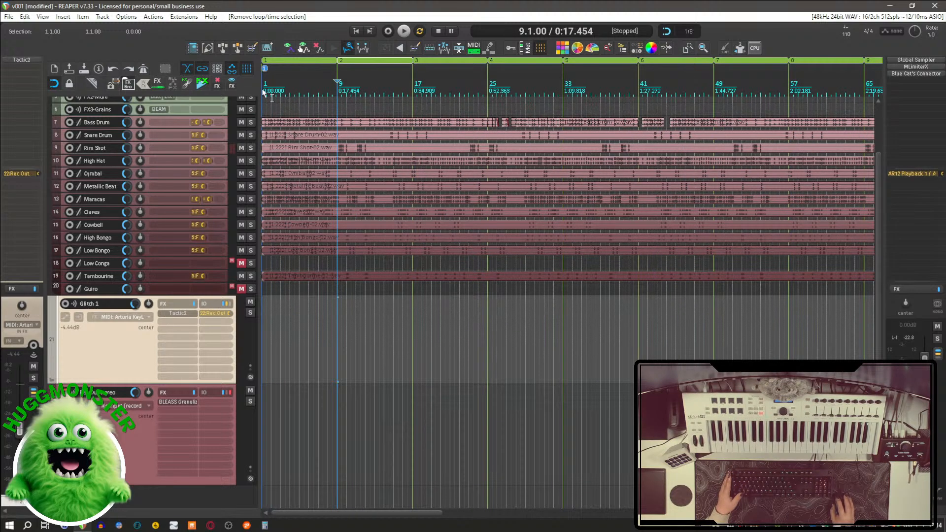
left_click_drag(265, 94, 865, 92)
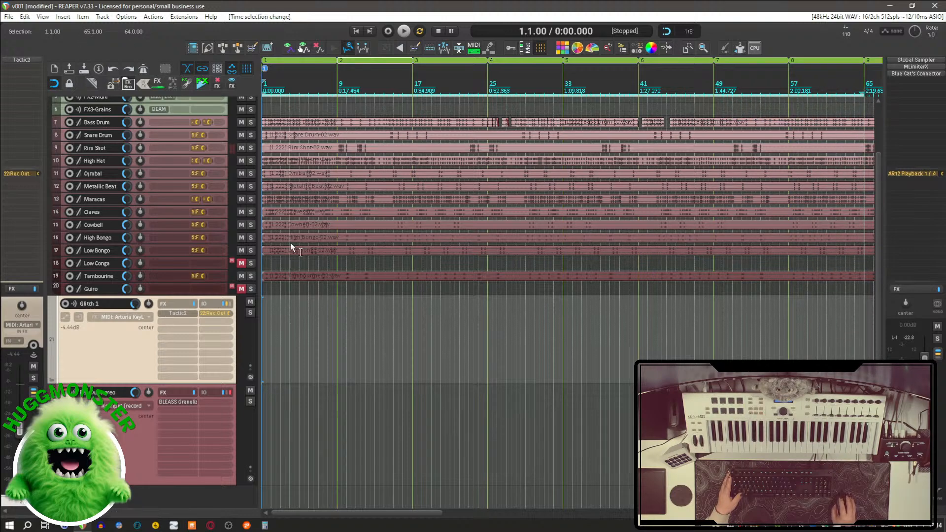
Arm the Glitch 1 track with its record mode set to stereo output, and check the Rec Out Stereo track's record mode.
right_click(66, 304)
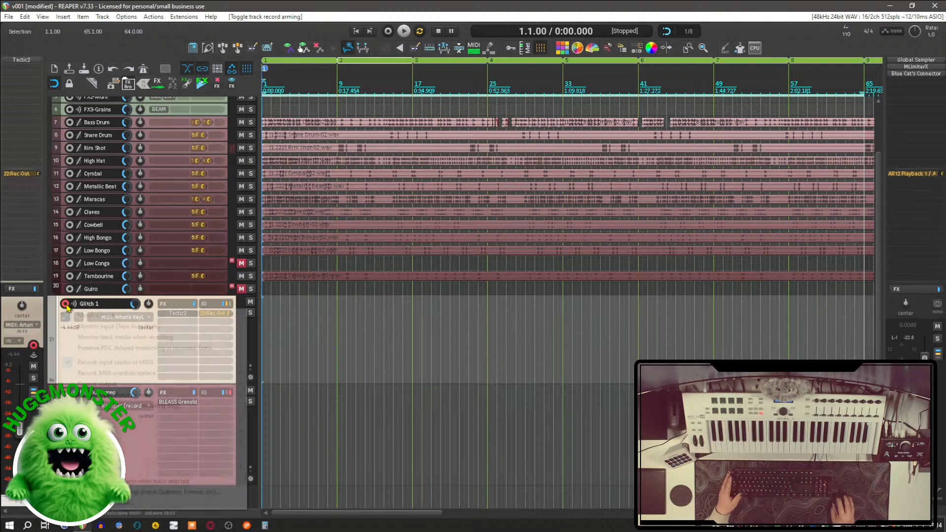
mouse_move(138, 391)
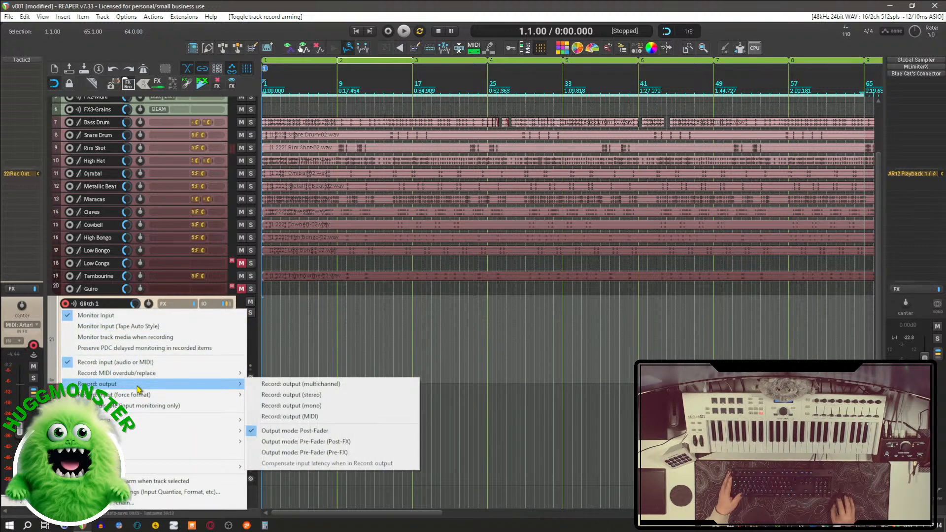
left_click(325, 395)
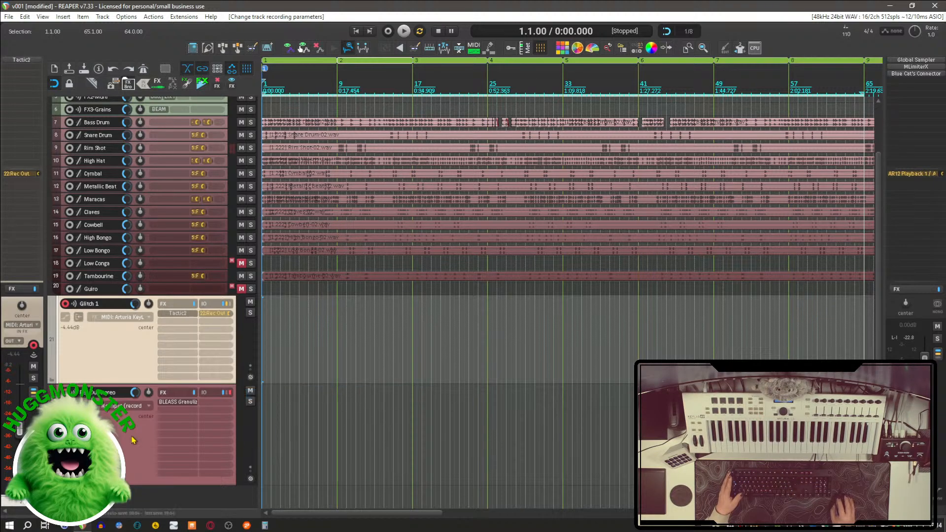
right_click(65, 304)
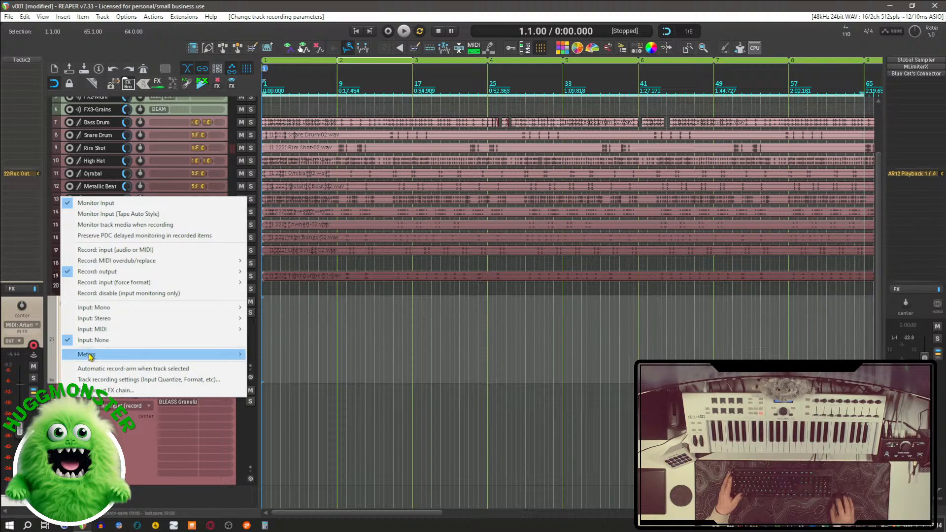
left_click(108, 293)
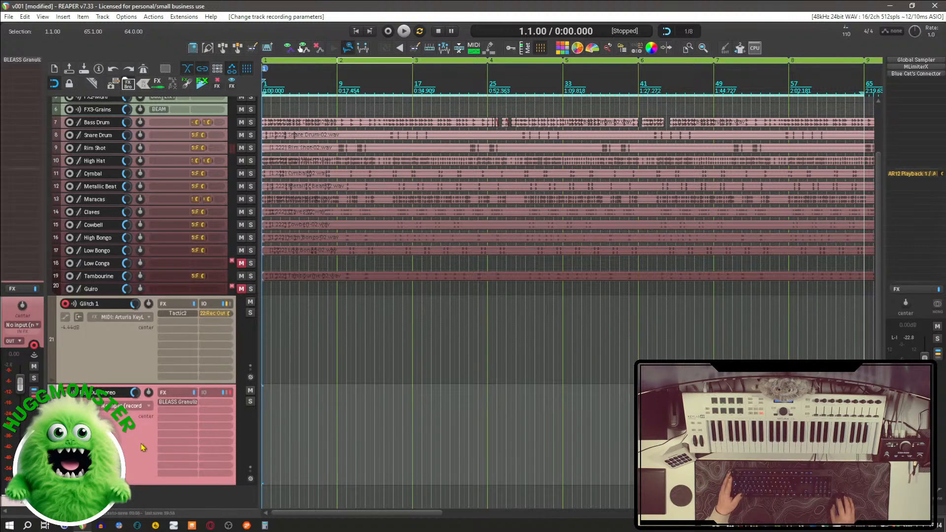
left_click(110, 359)
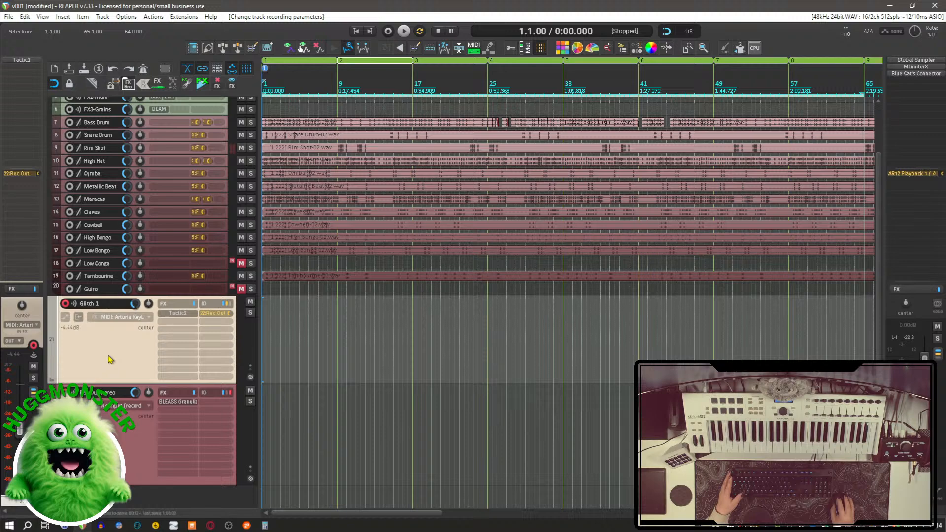
Record the Glitch 1 and Rec Out Stereo outputs from bar 1 to bar 65 and disarm both tracks.
scroll(118, 289, "up", 4)
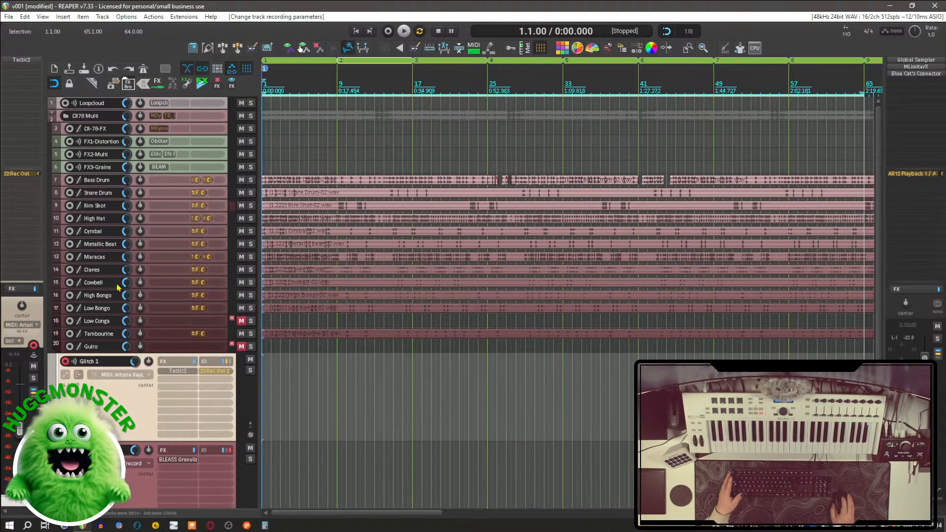
scroll(118, 289, "down", 4)
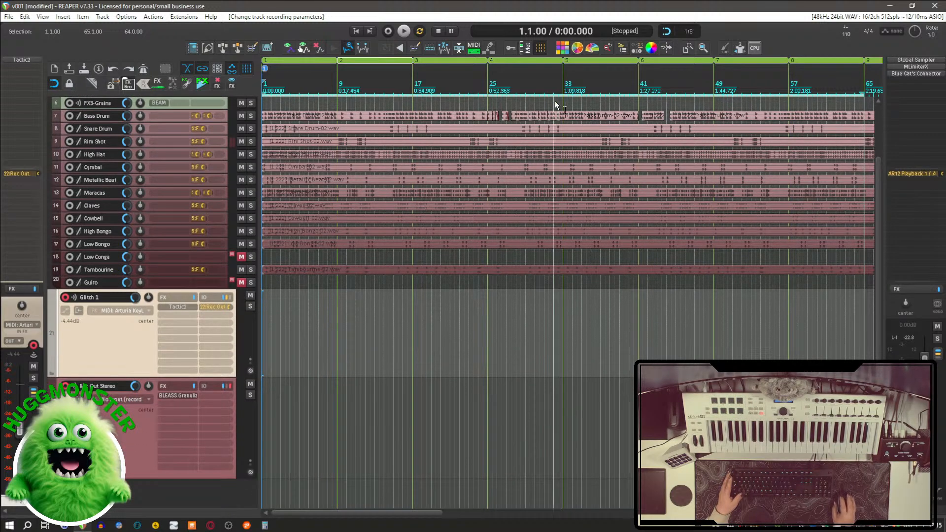
left_click(388, 31)
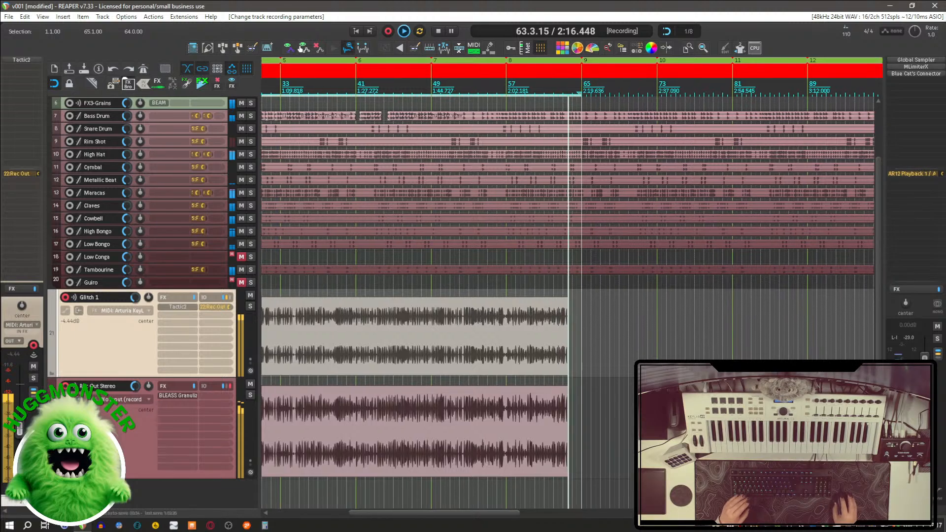
left_click(438, 33)
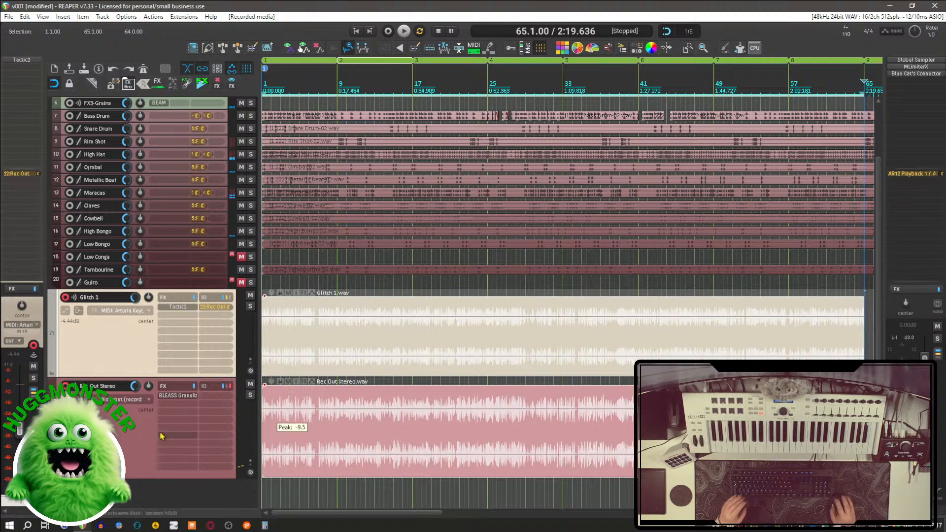
left_click(64, 298)
left_click(65, 387)
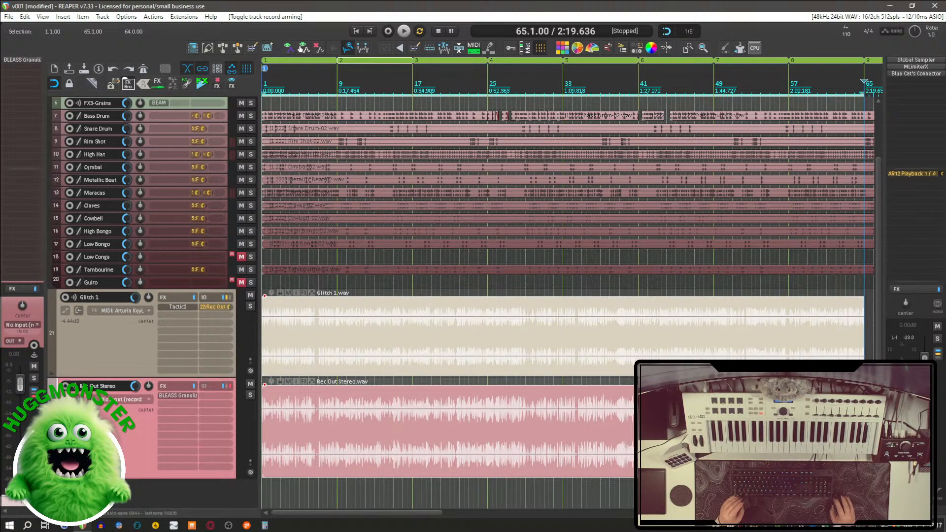
Duplicate both recorded items, moving the copies to start at bar 81, and clear the time selection.
scroll(492, 449, "down", 2)
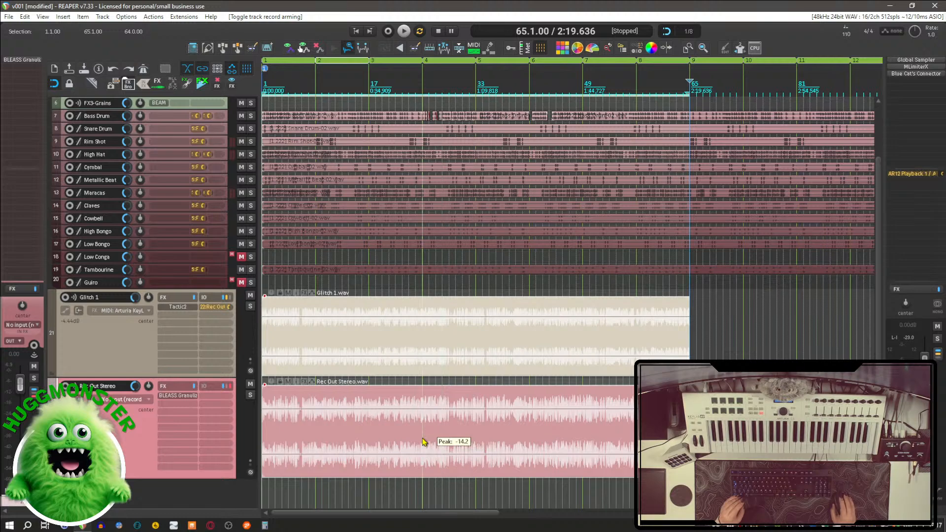
scroll(566, 429, "down", 2)
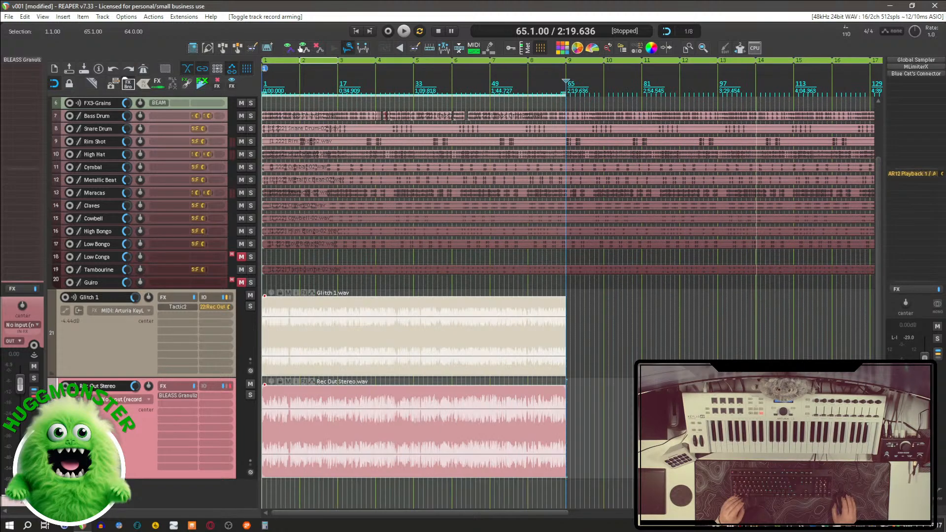
scroll(497, 382, "down", 2)
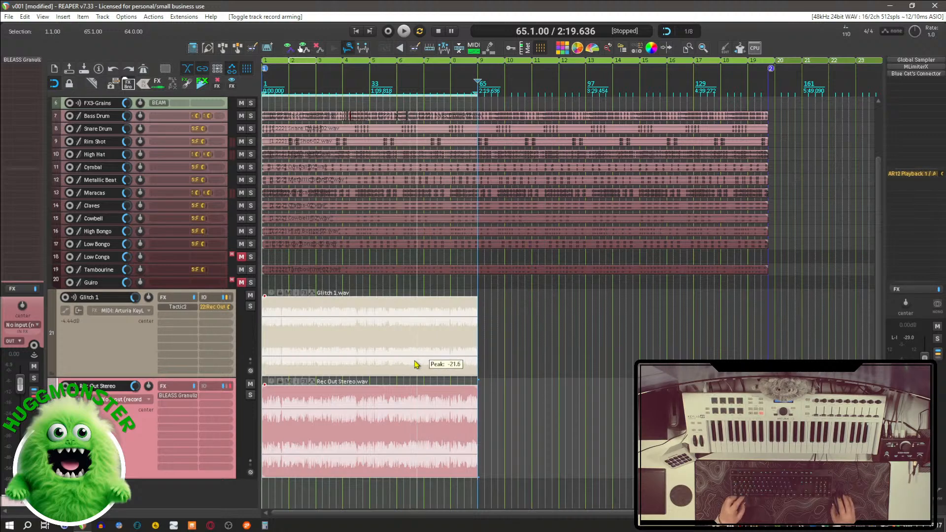
key("ctrl+d")
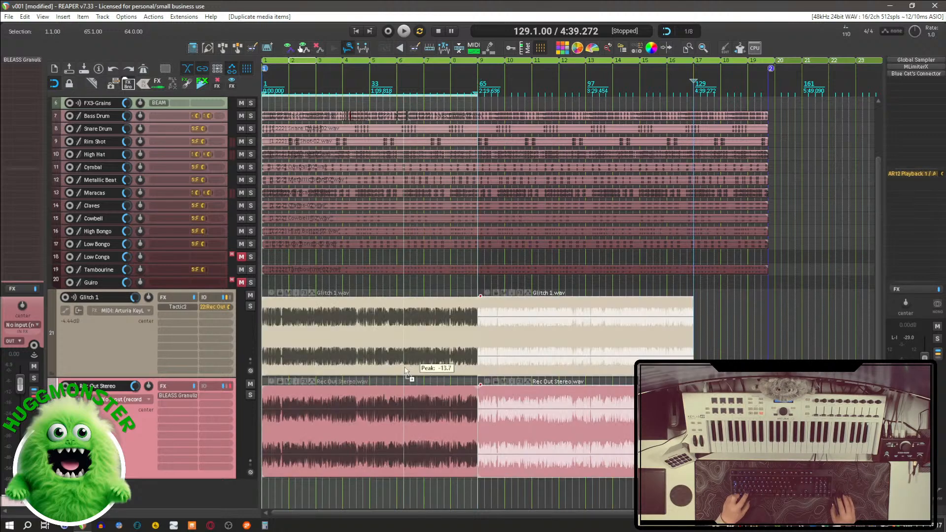
scroll(552, 355, "up", 2)
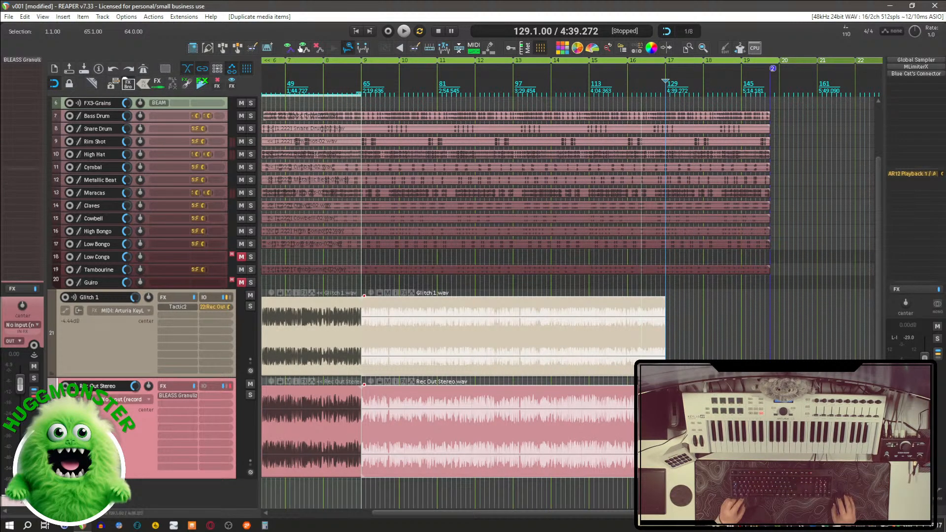
left_click_drag(641, 419, 717, 419)
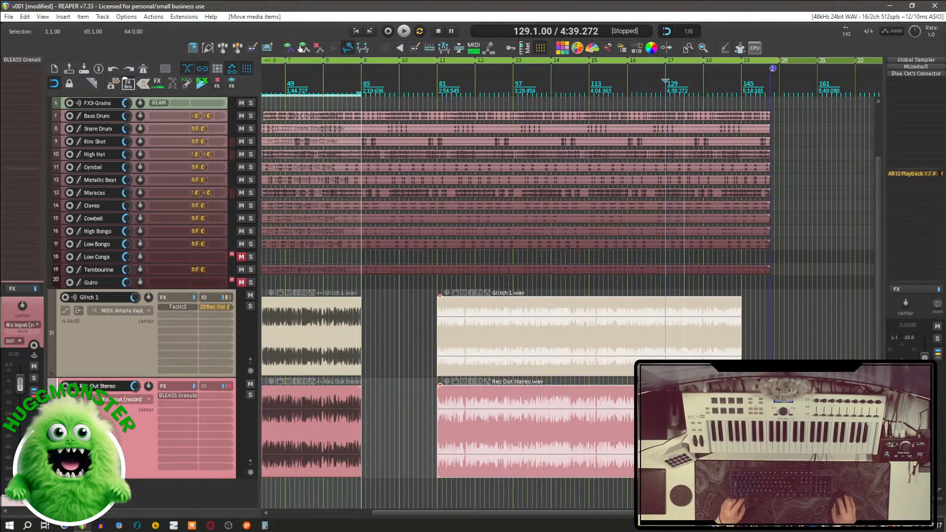
left_click(383, 405)
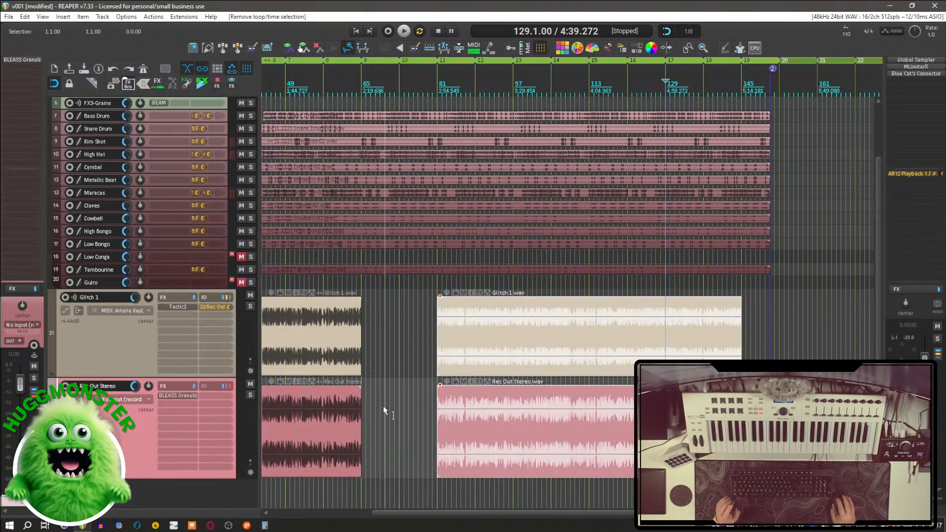
Bypass Tactic2 on the Glitch 1 track and BLEASS Granulizer on the Rec Out Stereo track, and save the project.
left_click_drag(403, 408, 679, 406)
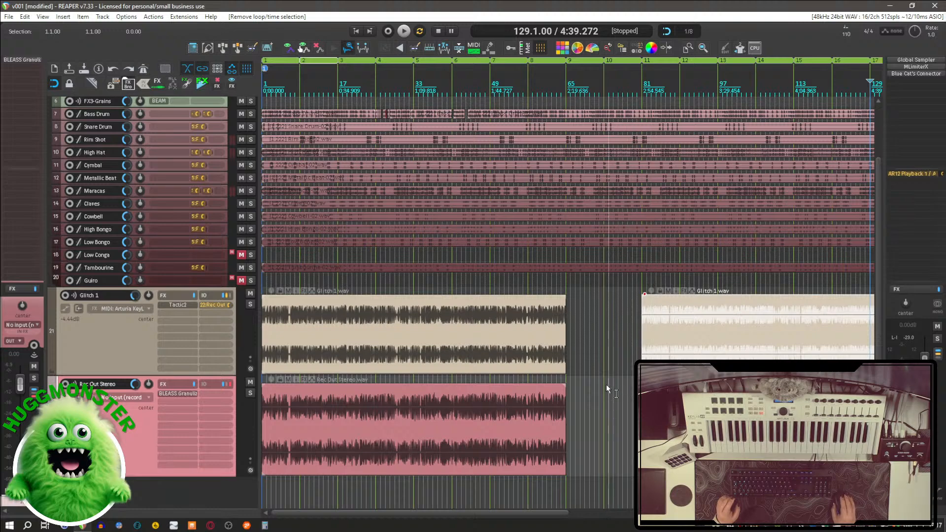
scroll(598, 368, "up", 4)
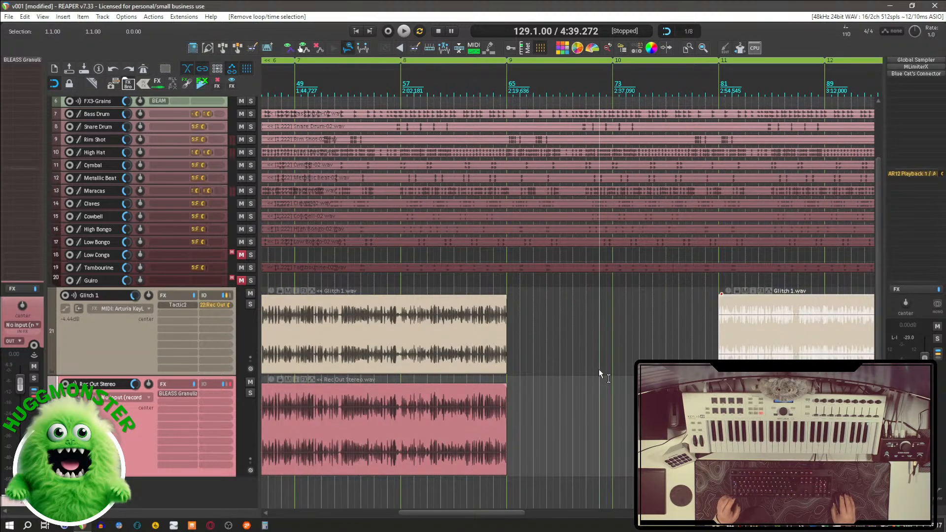
scroll(597, 369, "up", 1)
scroll(596, 369, "down", 3)
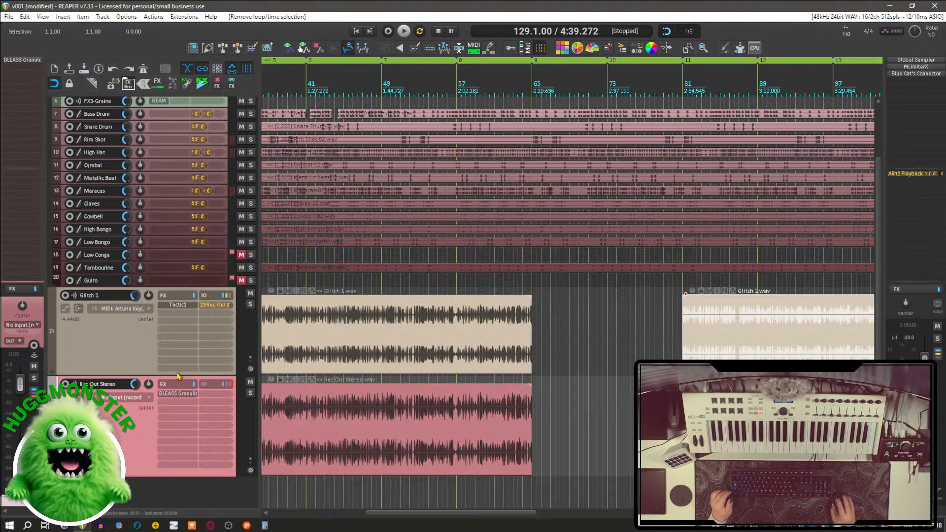
left_click(176, 305, "shift")
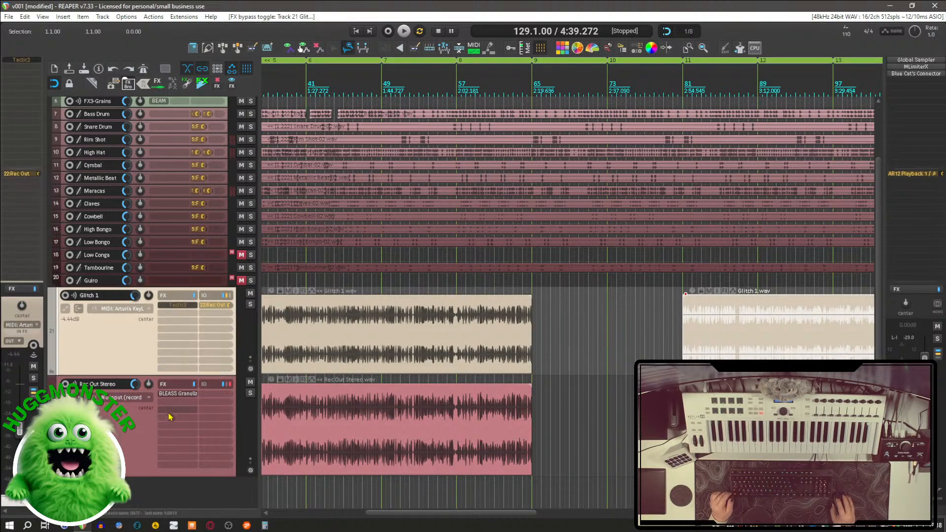
left_click(176, 394, "shift")
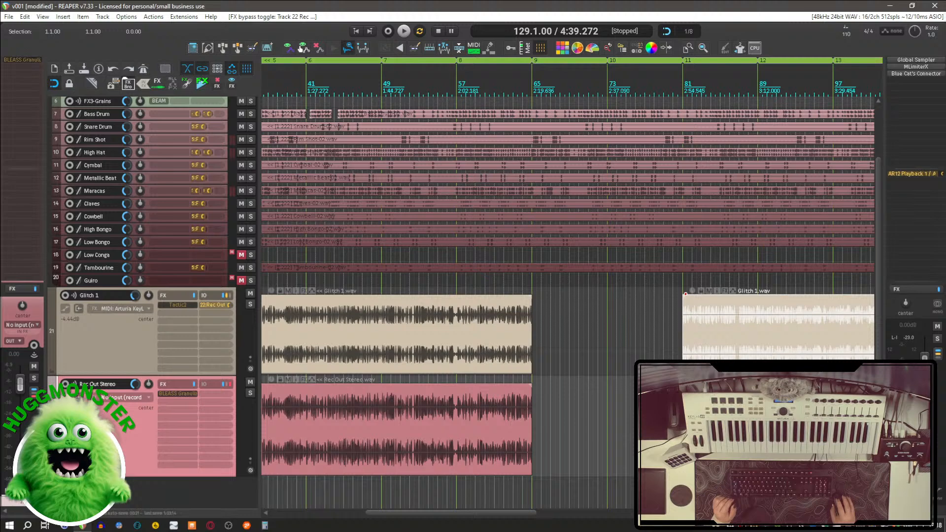
left_click(84, 70)
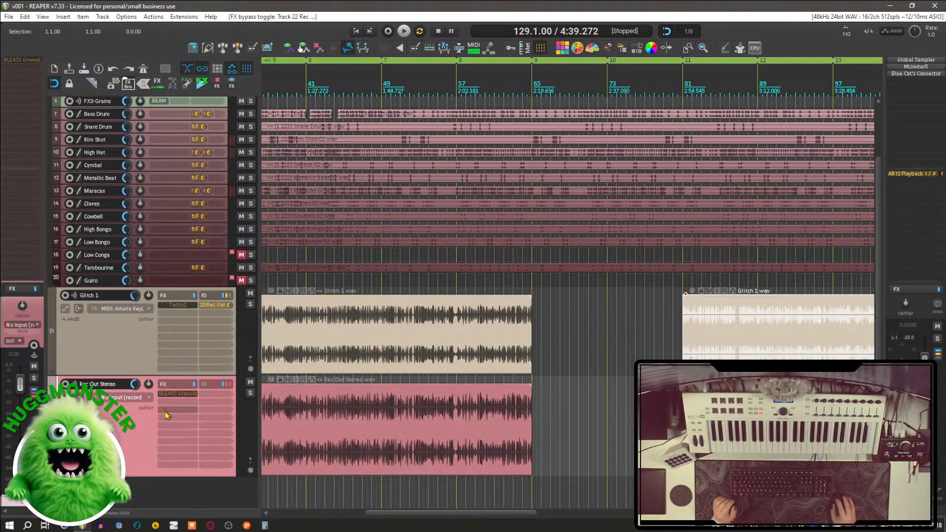
Rename the Rec Out Stereo track as Glitch 1 Grain.
double_click(115, 387)
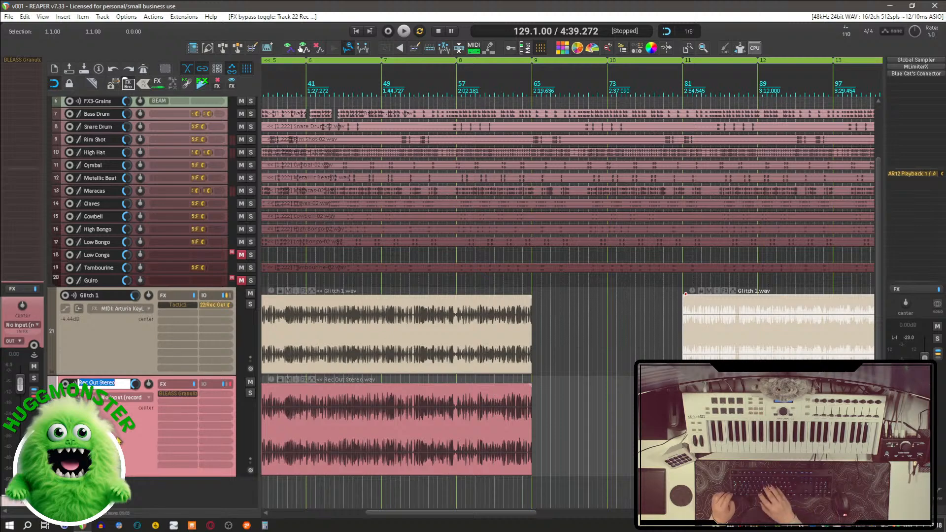
type("Gl")
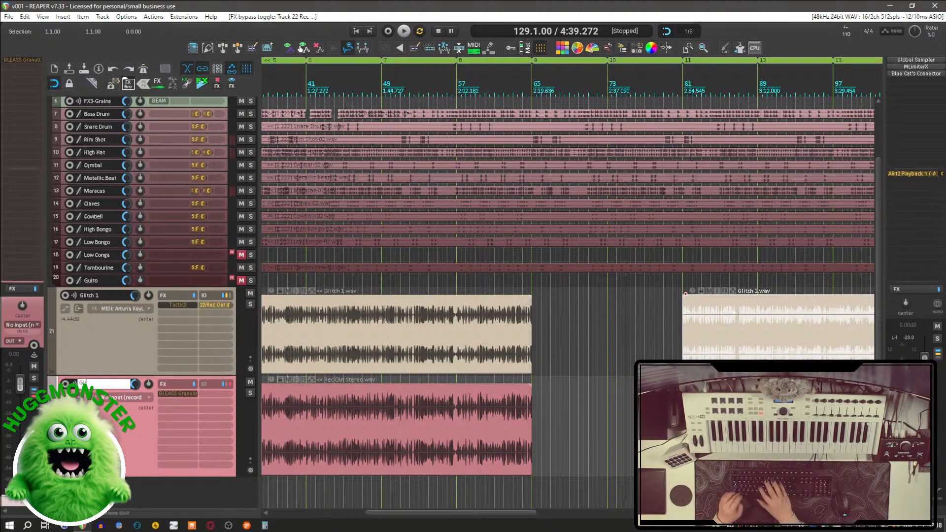
type("itch 1")
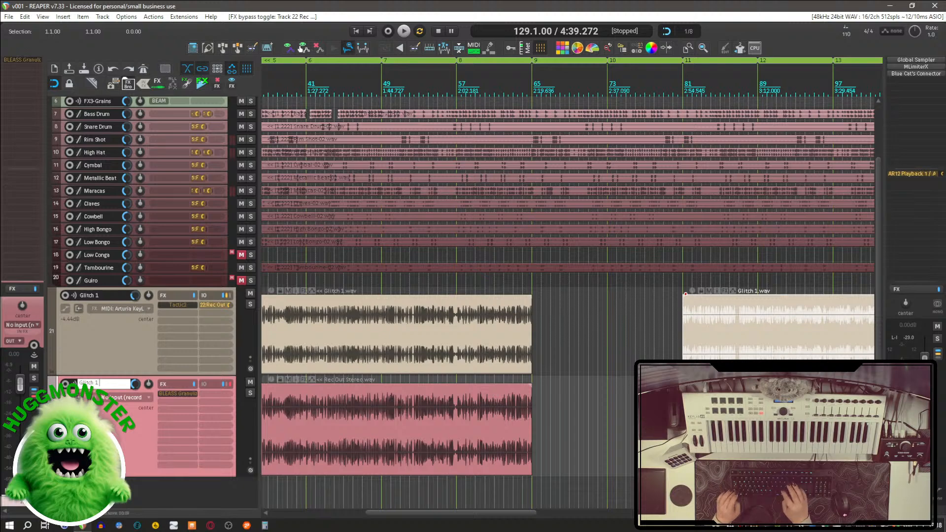
type(" Grai")
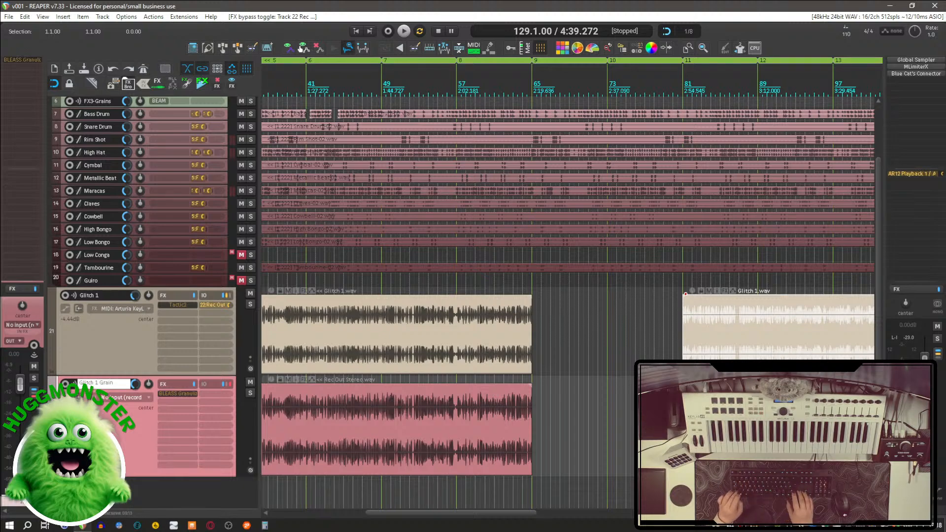
type("n")
key("Return")
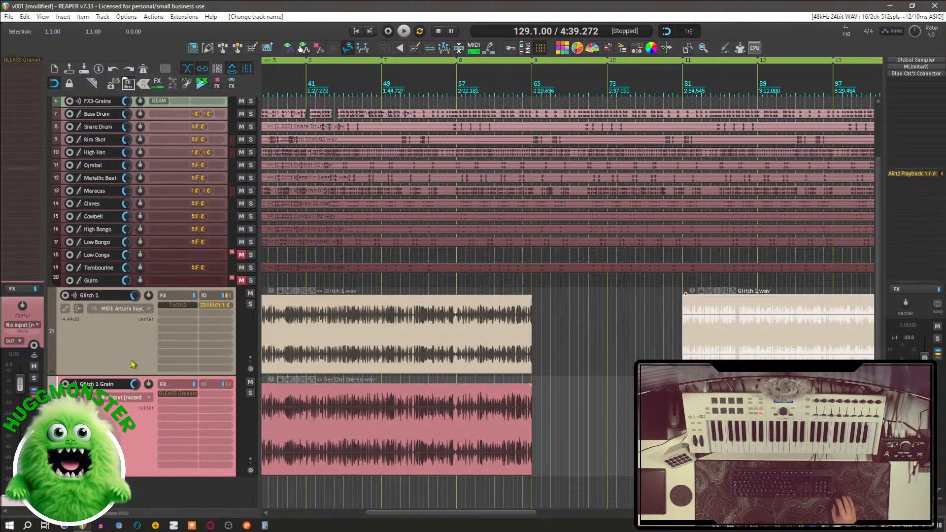
Add the Devious Machines Texture plugin to the Glitch 1 track after Tactic2, and place its window over the arrangement.
left_click(116, 356)
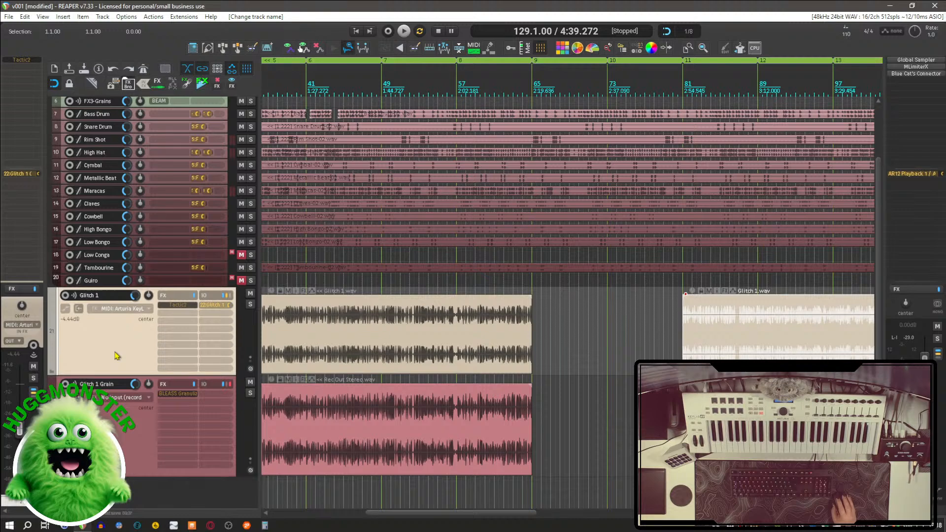
scroll(365, 352, "up", 3)
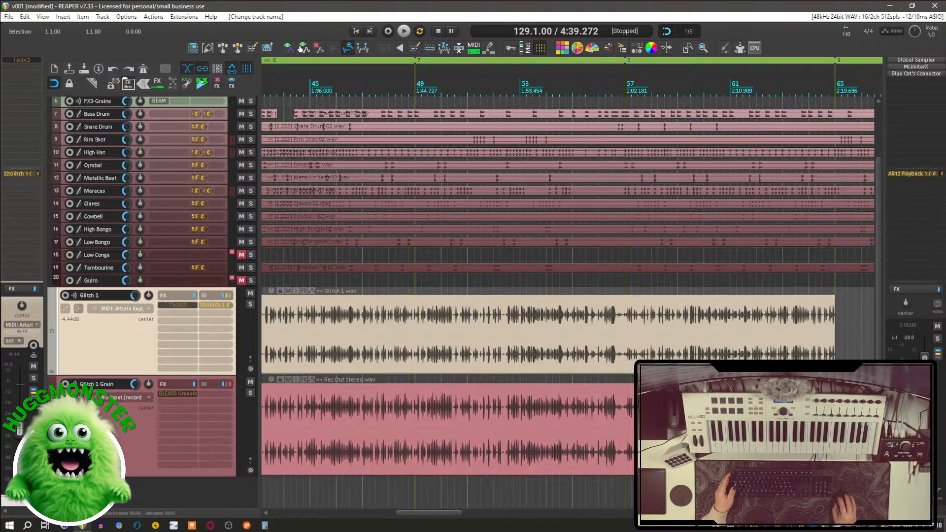
key("alt+Tab")
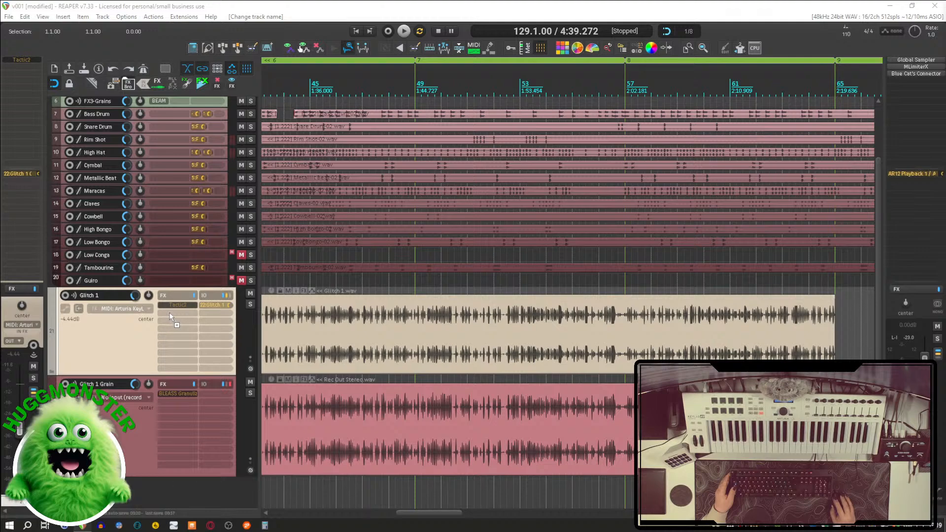
key("Return")
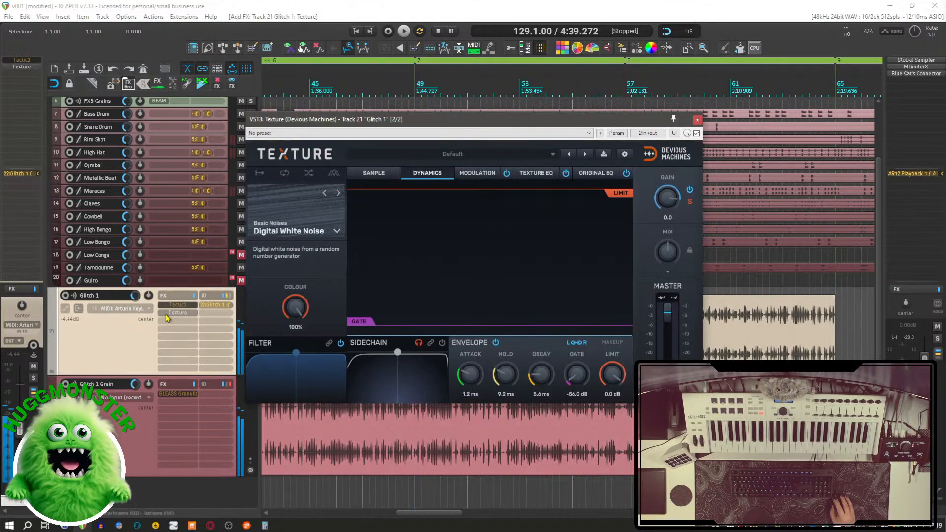
left_click_drag(395, 119, 494, 81)
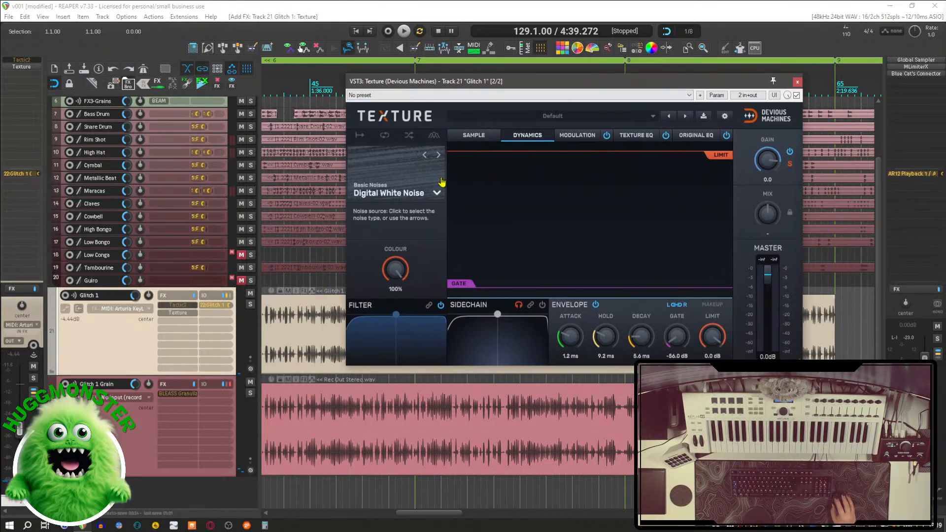
Load Texture's factory preset Add Sizzle from the Digital Dirt group of Dirt and Noise.
left_click(536, 118)
mouse_move(496, 134)
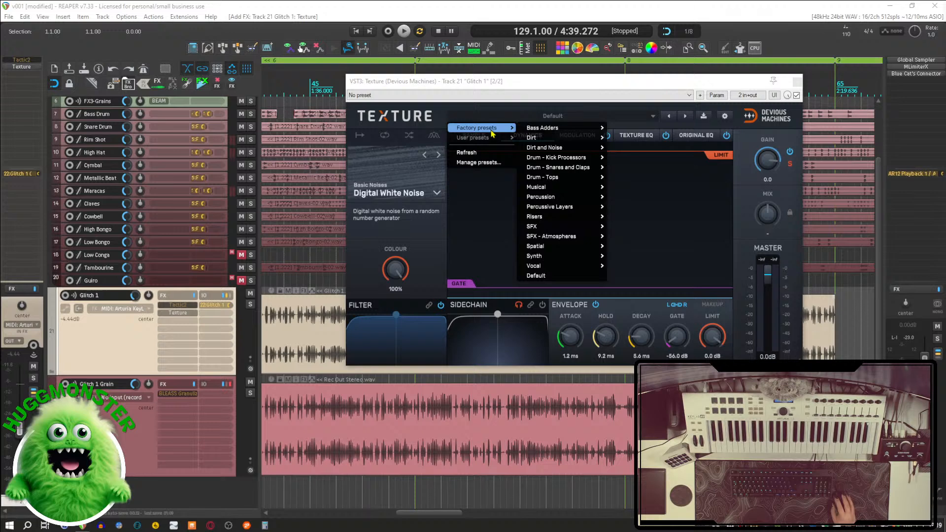
left_click(483, 162)
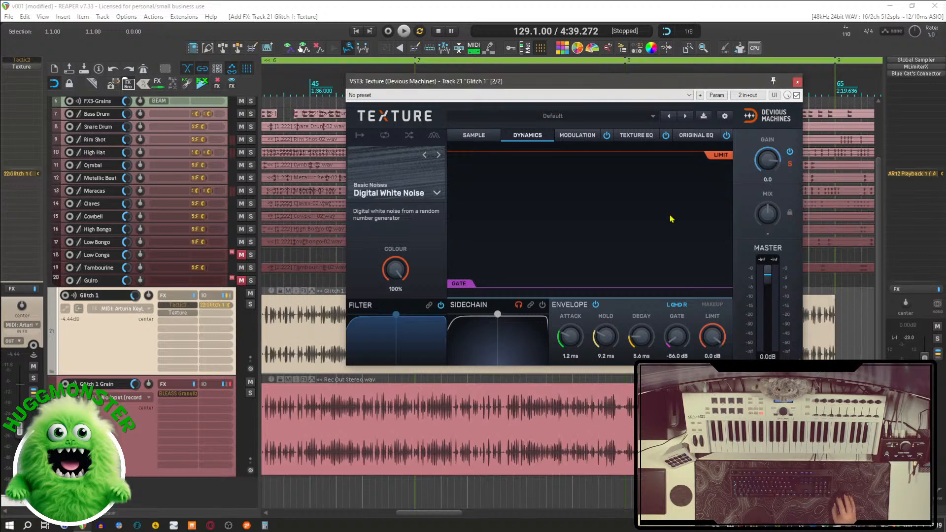
left_click(554, 119)
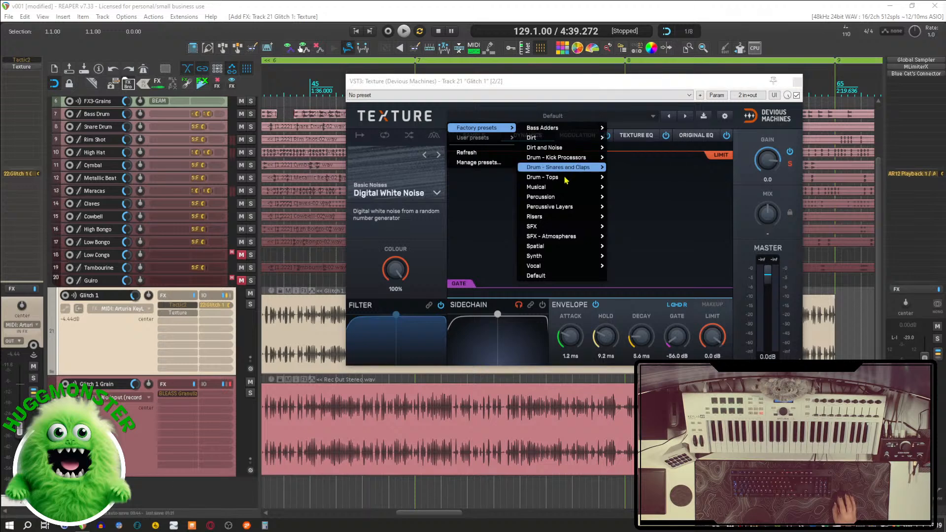
mouse_move(559, 200)
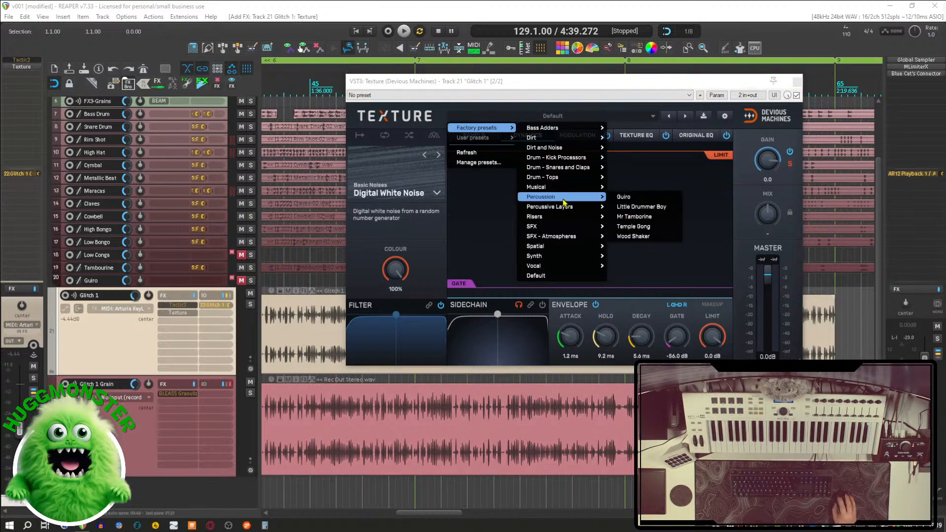
mouse_move(573, 150)
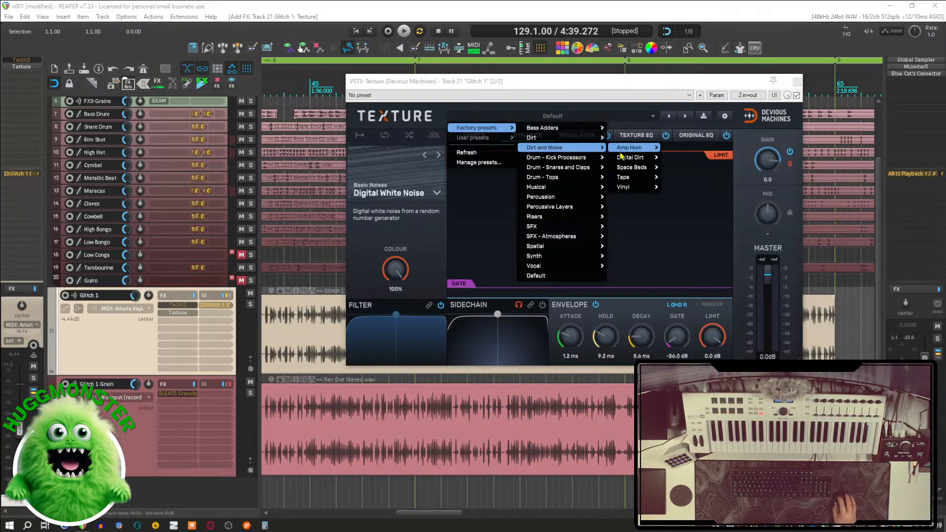
mouse_move(632, 161)
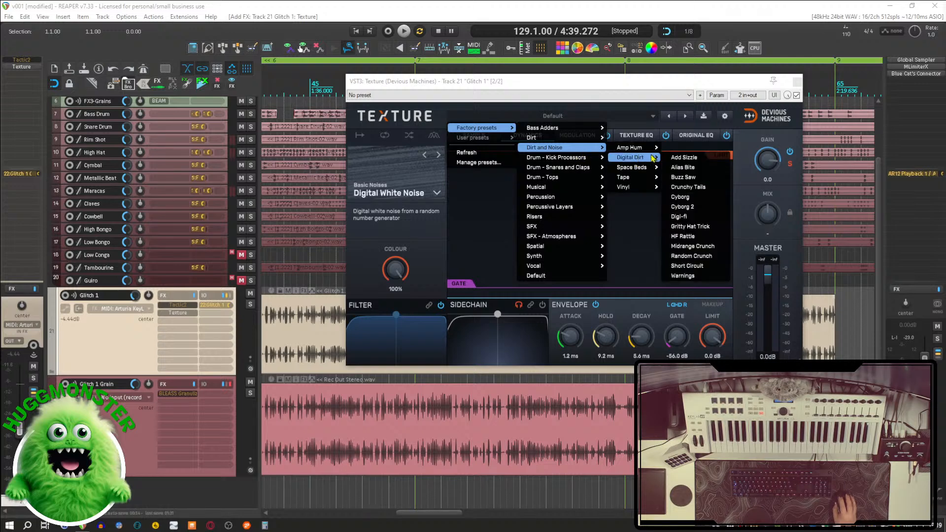
left_click(704, 158)
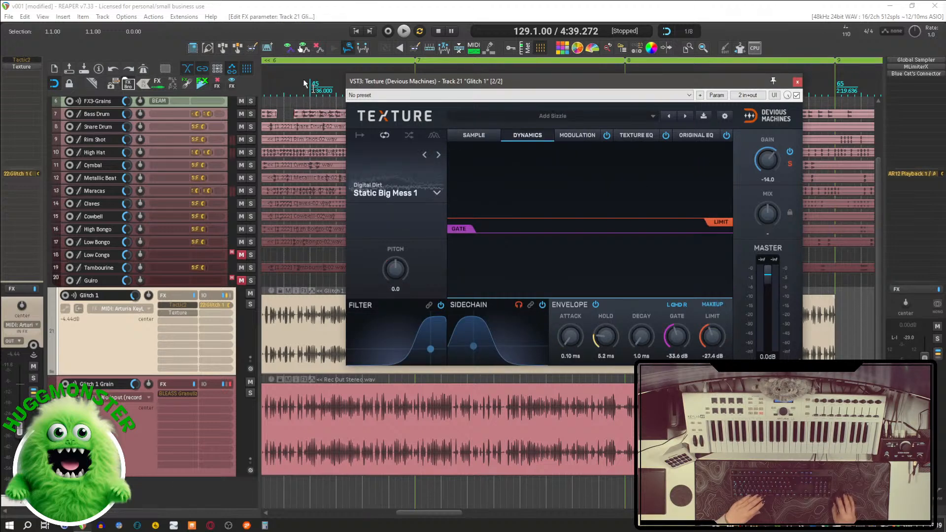
Loop playback over bars 41 to 49 and solo the Glitch 1 track to hear the Texture preset alone.
left_click(299, 64)
key("space")
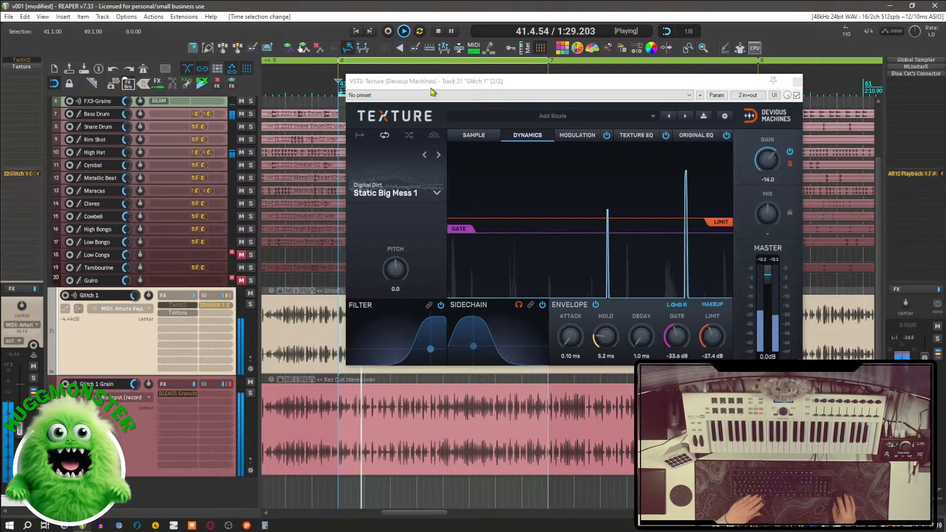
left_click_drag(433, 81, 501, 80)
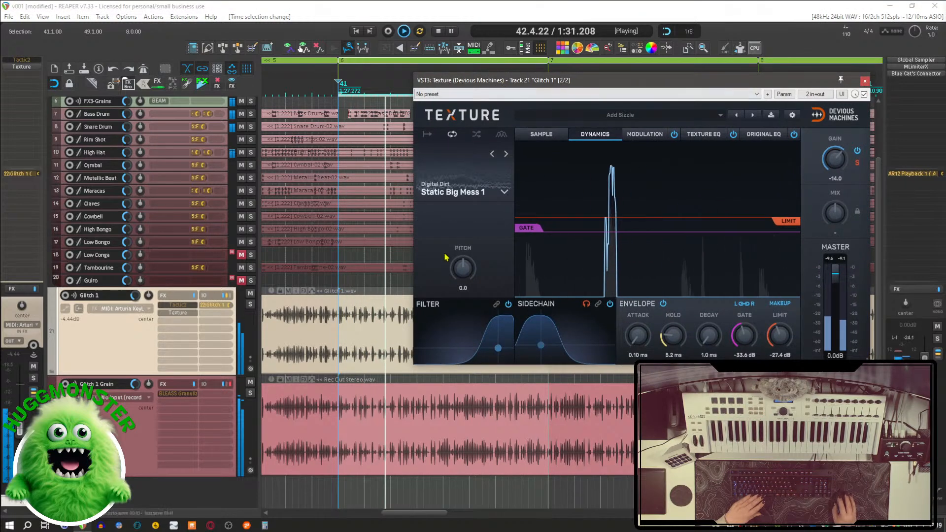
left_click(250, 304)
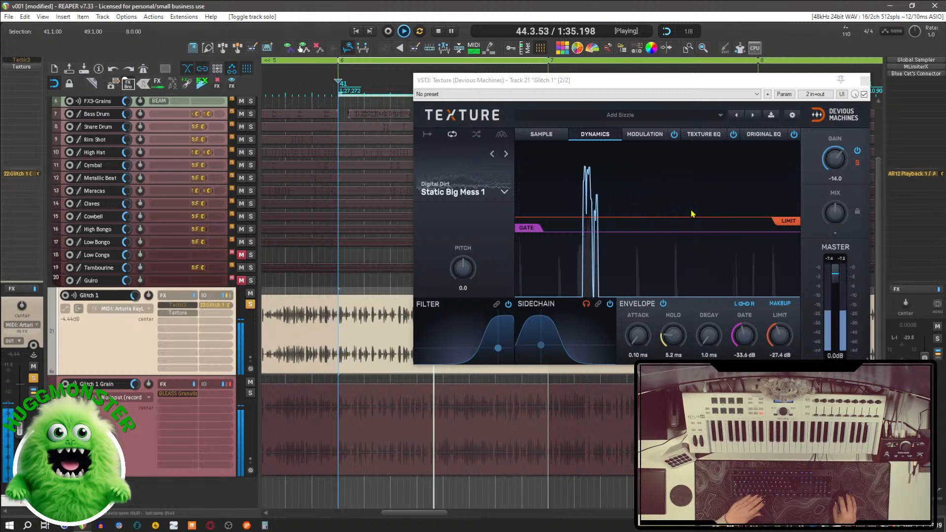
Examine Texture's modulation, texture EQ and original EQ settings while the loop plays, and stop playback.
left_click(646, 137)
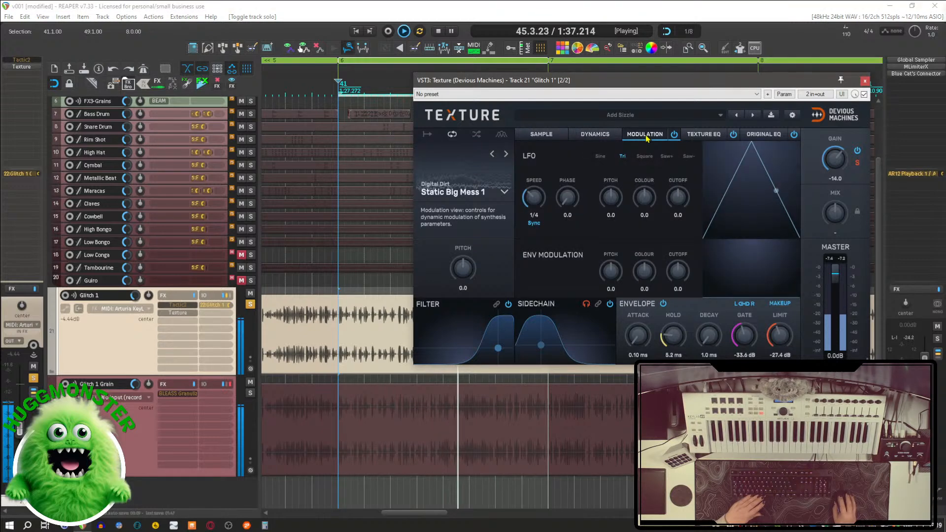
left_click(708, 135)
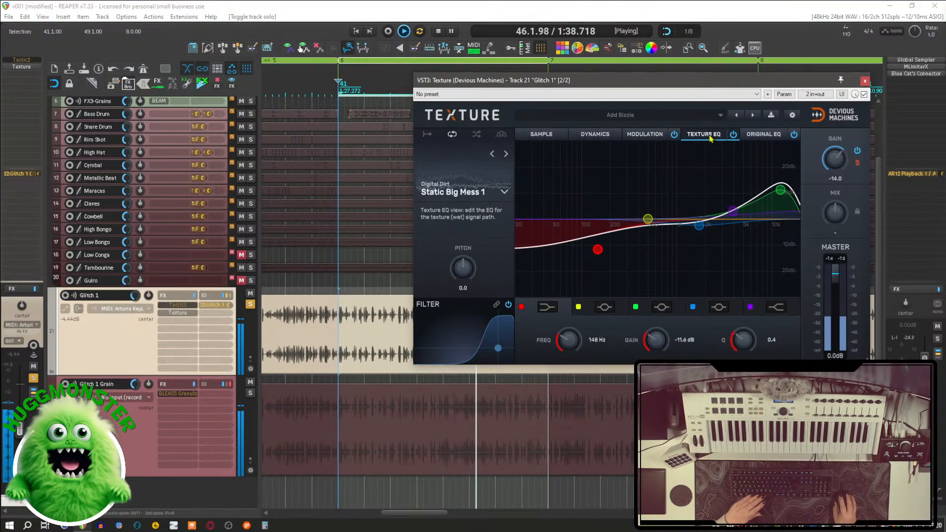
left_click(763, 134)
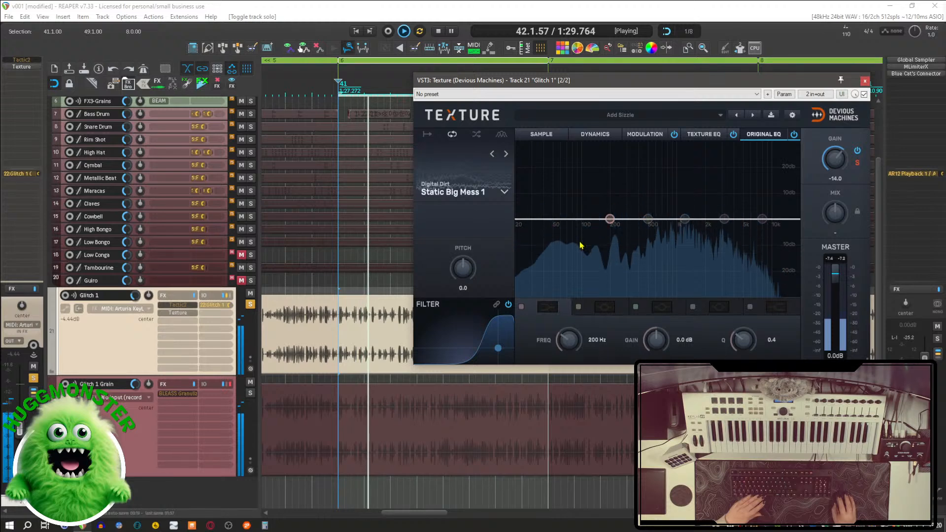
key("space")
left_click_drag(616, 86, 532, 91)
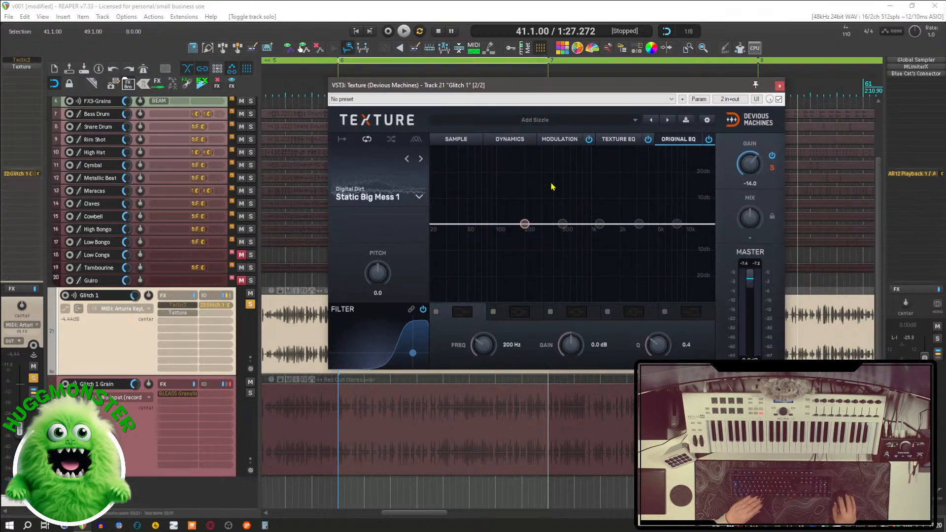
Browse Texture's factory preset categories, including Dirt and Noise and Percussion, without loading another preset.
left_click(525, 120)
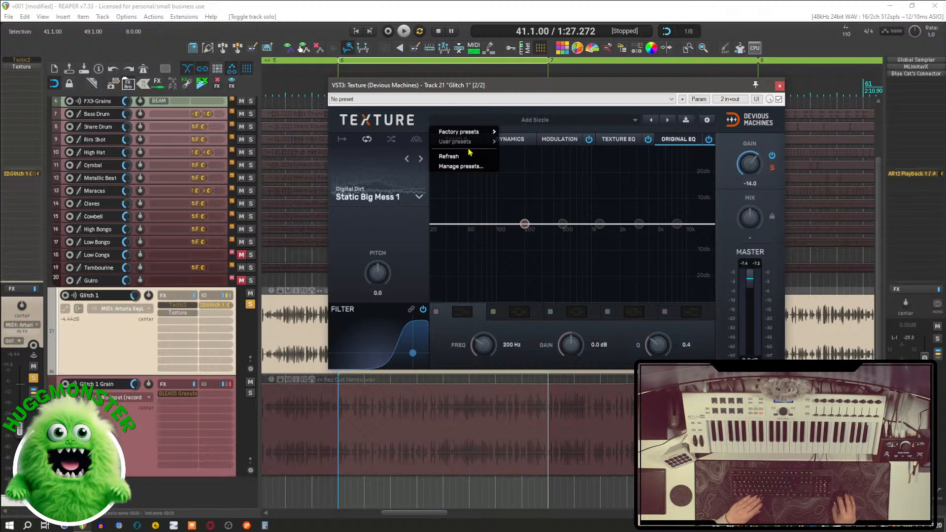
mouse_move(564, 134)
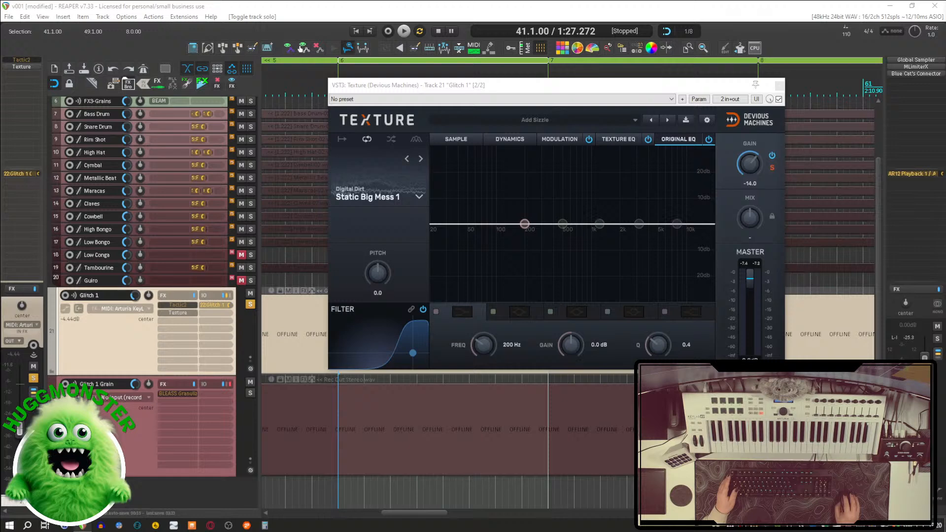
left_click(535, 123)
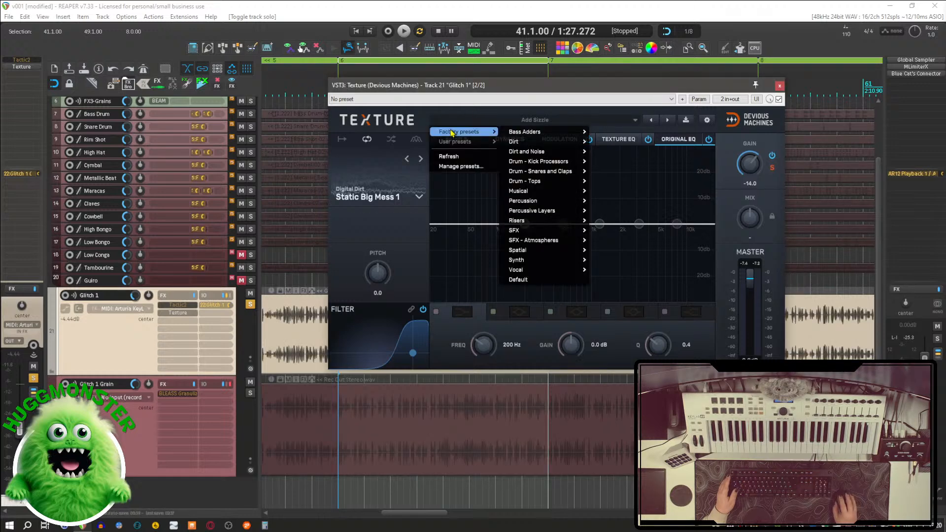
mouse_move(544, 152)
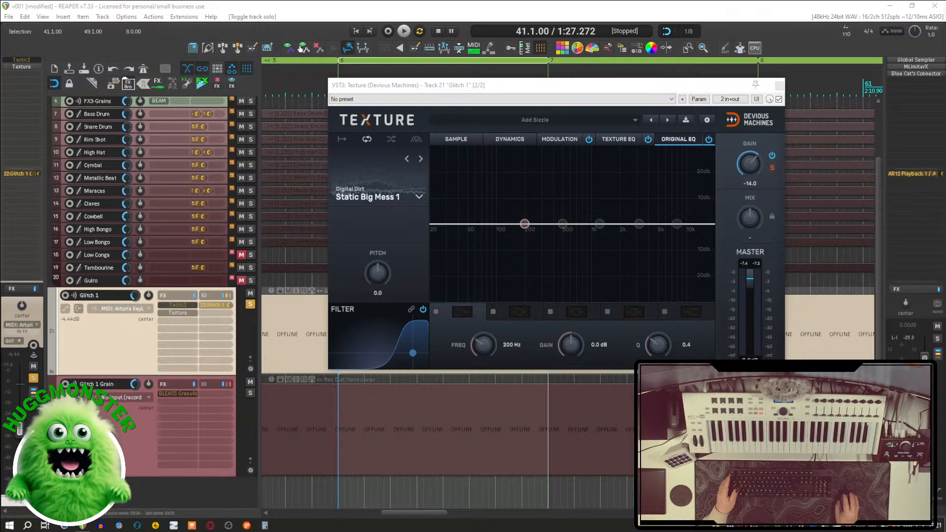
left_click(535, 119)
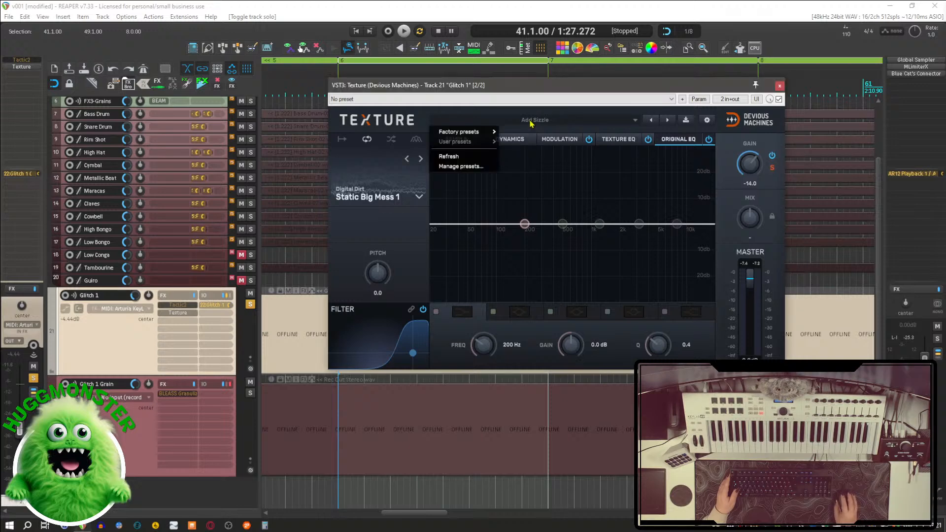
mouse_move(481, 136)
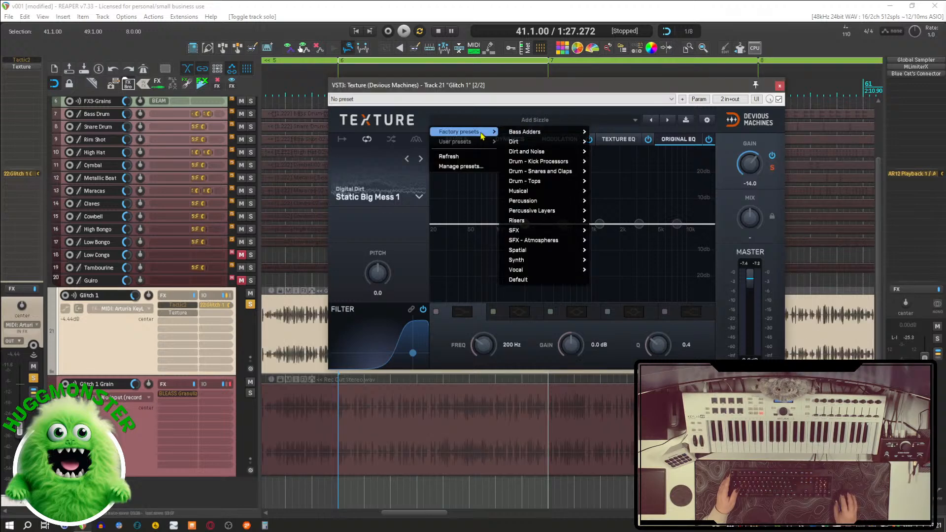
mouse_move(549, 202)
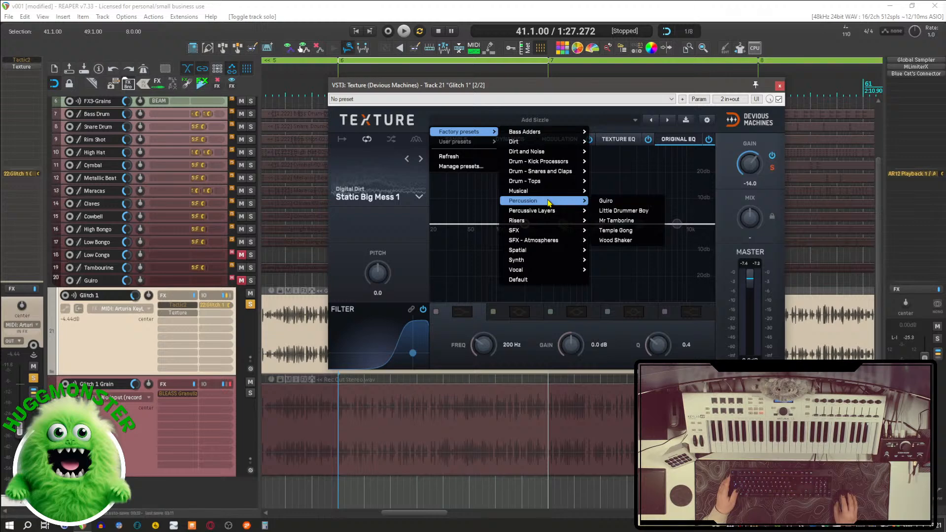
key("Escape")
key("Escape")
key("Escape")
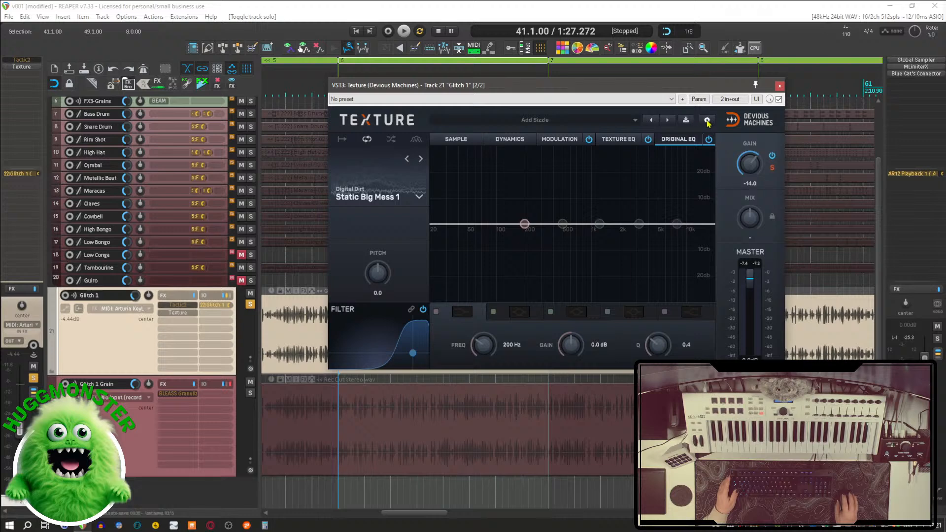
Save the current Texture settings under the preset name Add Sizzle, and show the sample import view.
left_click(687, 121)
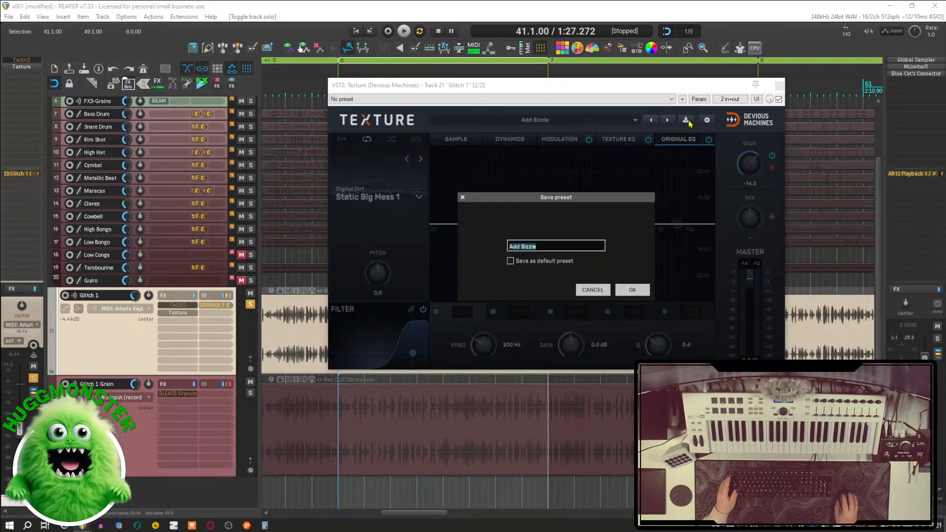
left_click(632, 290)
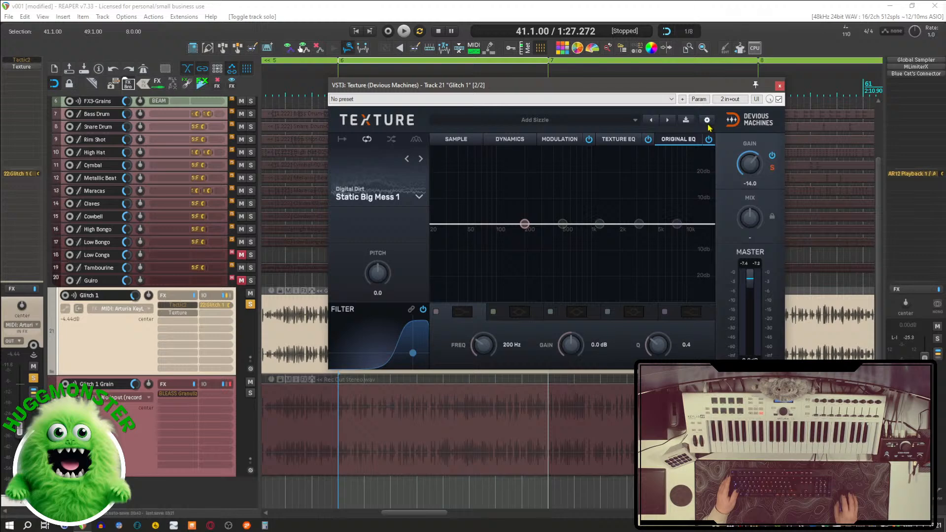
left_click(469, 141)
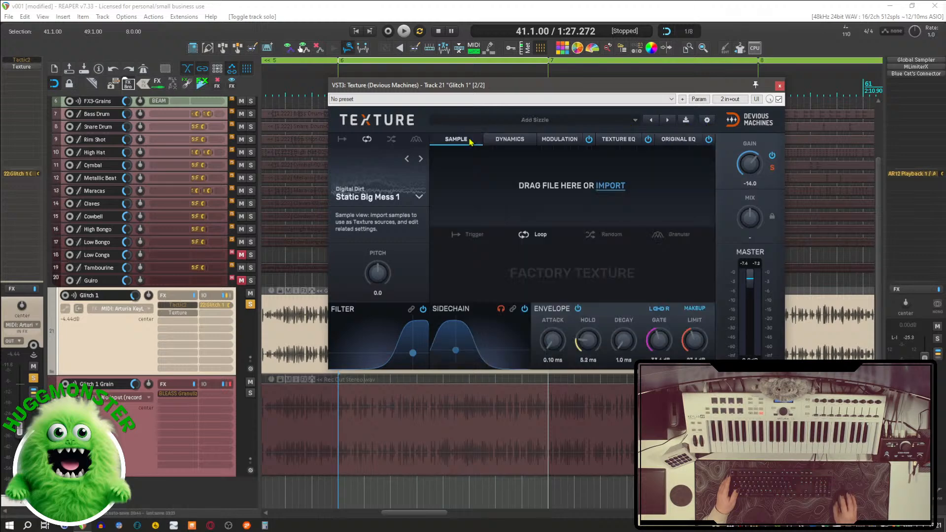
Look over Texture's settings options and browse its factory preset categories, including Dirt, without loading a preset.
left_click(707, 120)
mouse_move(707, 133)
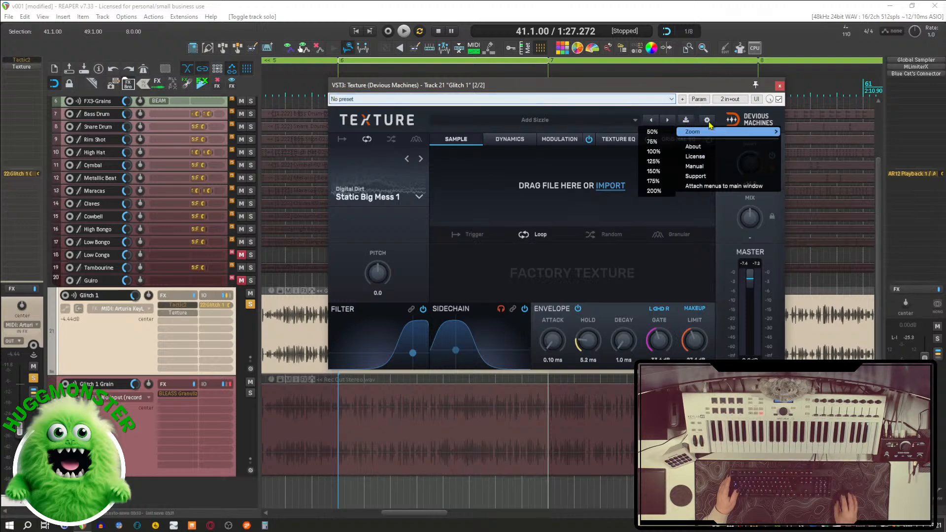
left_click(575, 121)
left_click(560, 126)
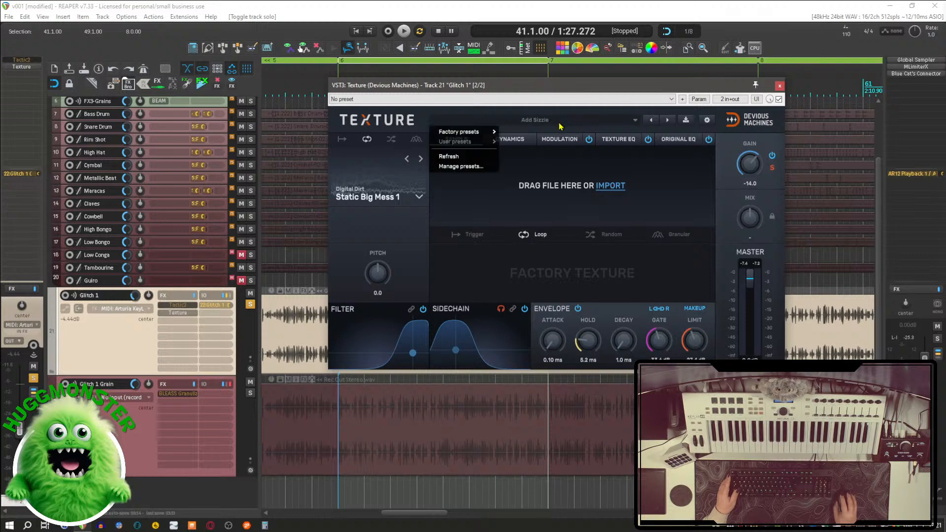
mouse_move(482, 136)
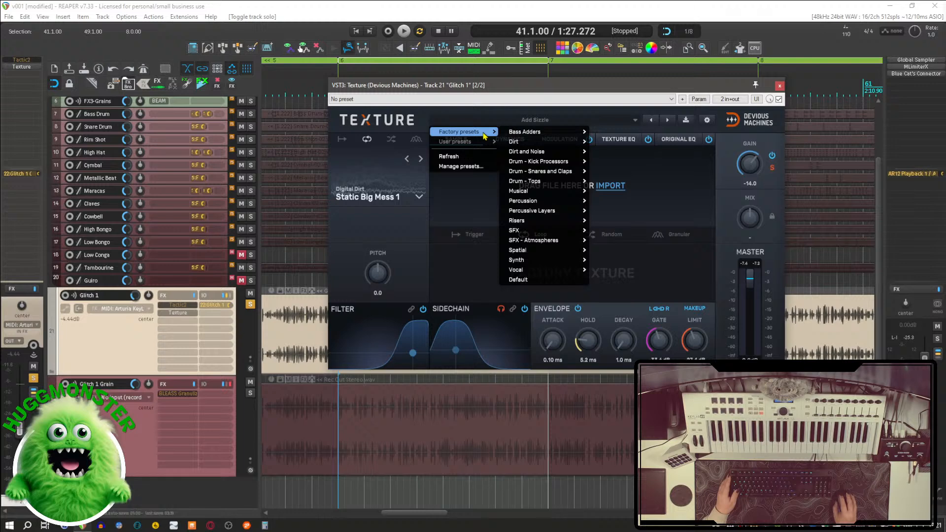
mouse_move(537, 163)
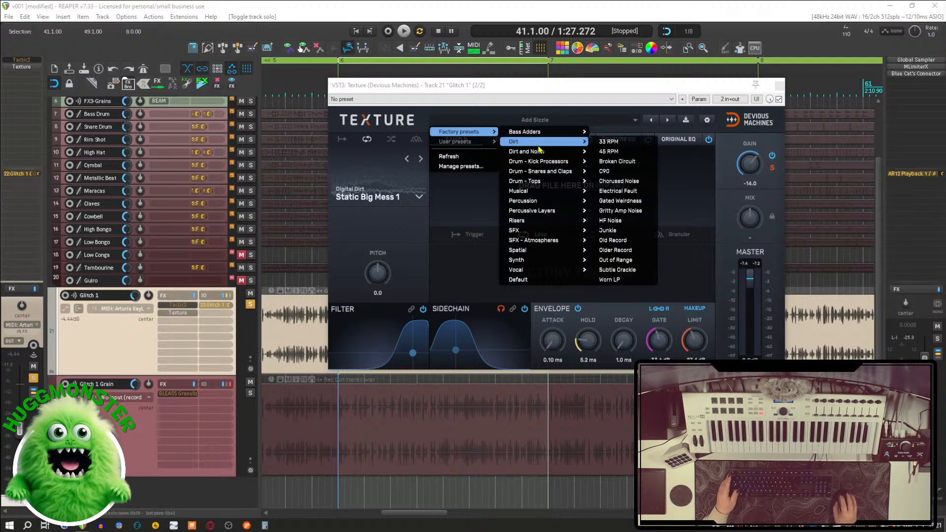
mouse_move(521, 215)
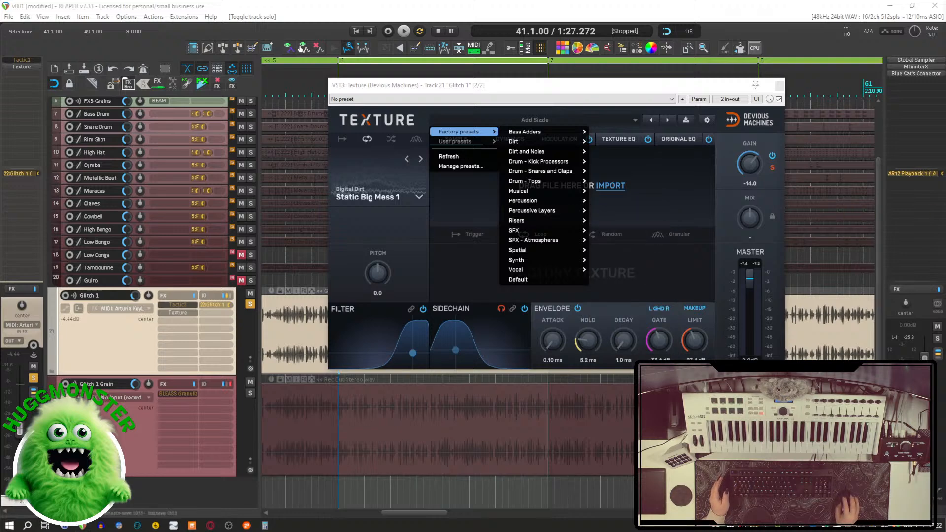
key("alt+Tab")
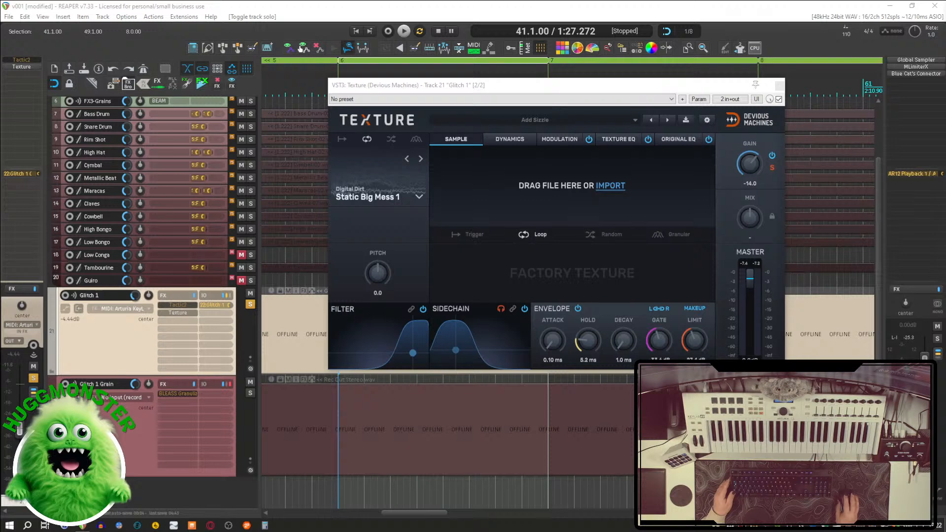
key("alt+Tab")
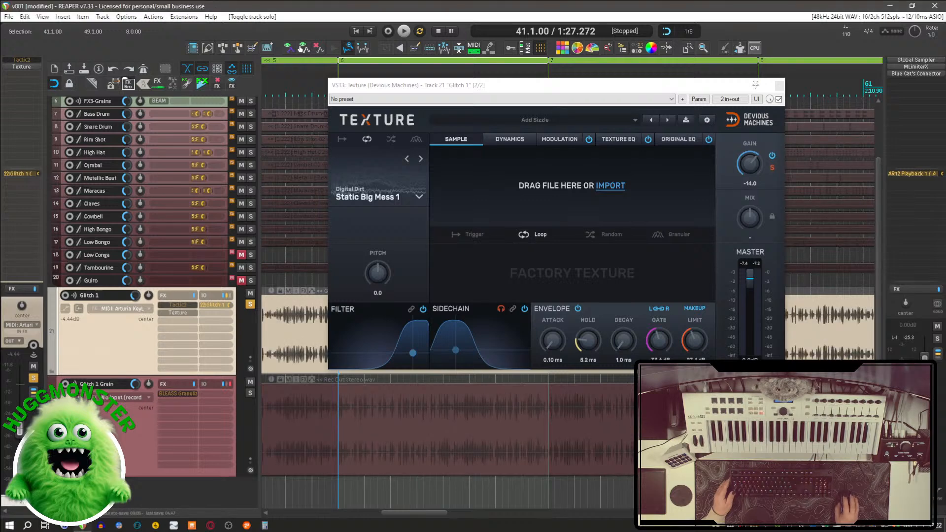
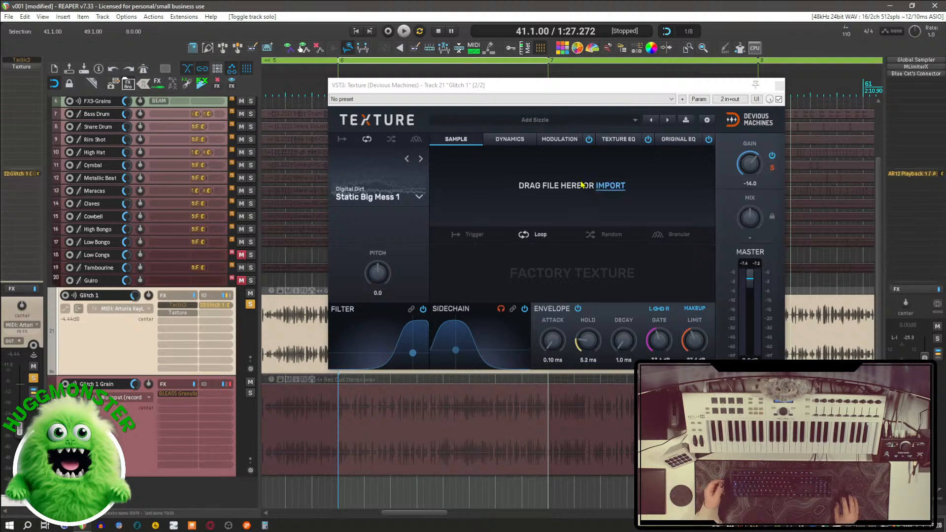
Load Texture's factory preset Echoes of Detroit from the Space Beds group of Dirt and Noise.
left_click(538, 122)
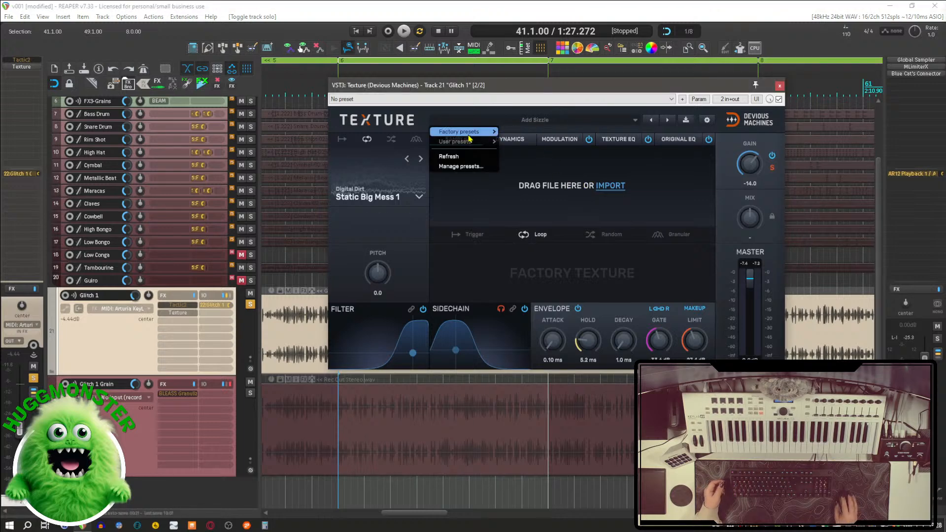
mouse_move(468, 135)
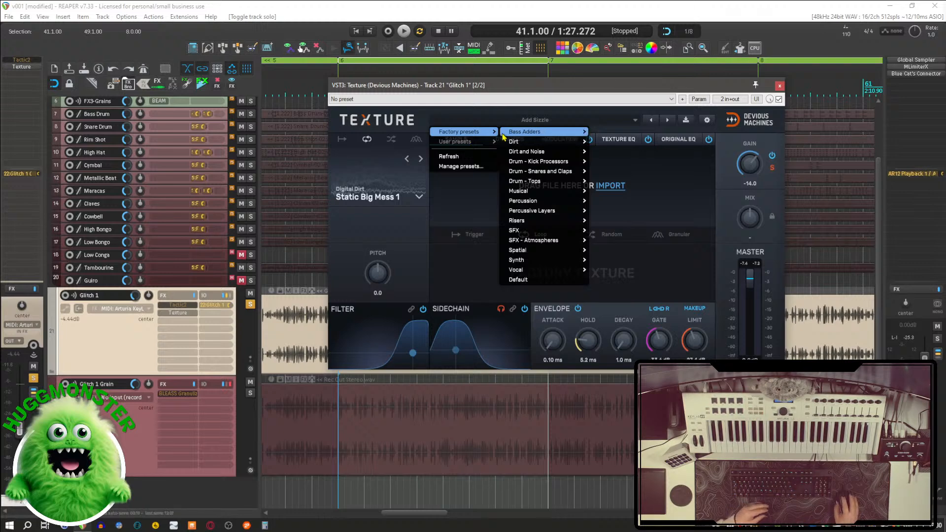
left_click(306, 5)
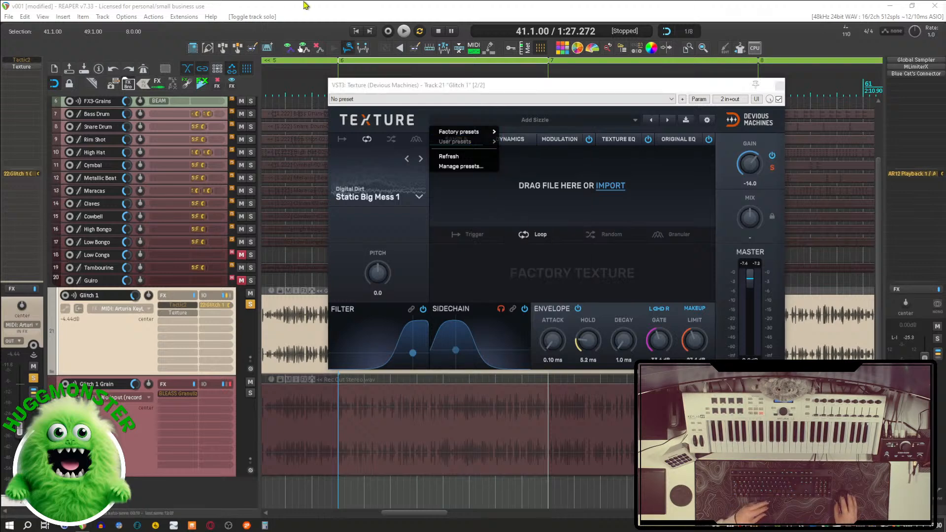
left_click(634, 87)
mouse_move(490, 137)
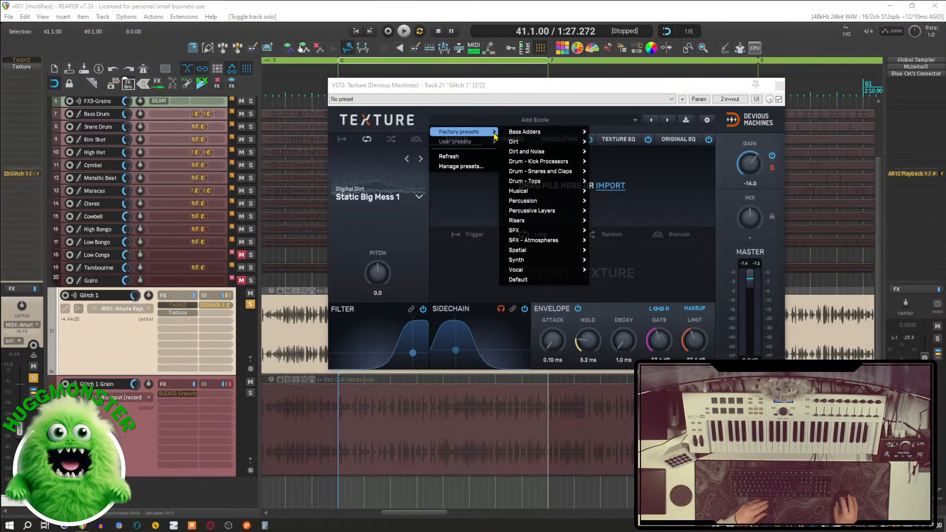
mouse_move(554, 150)
mouse_move(610, 174)
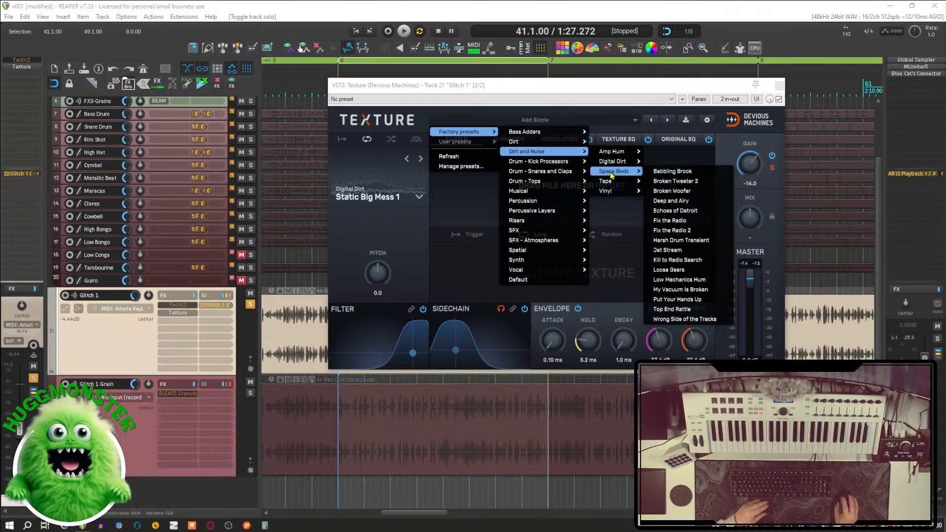
left_click(703, 213)
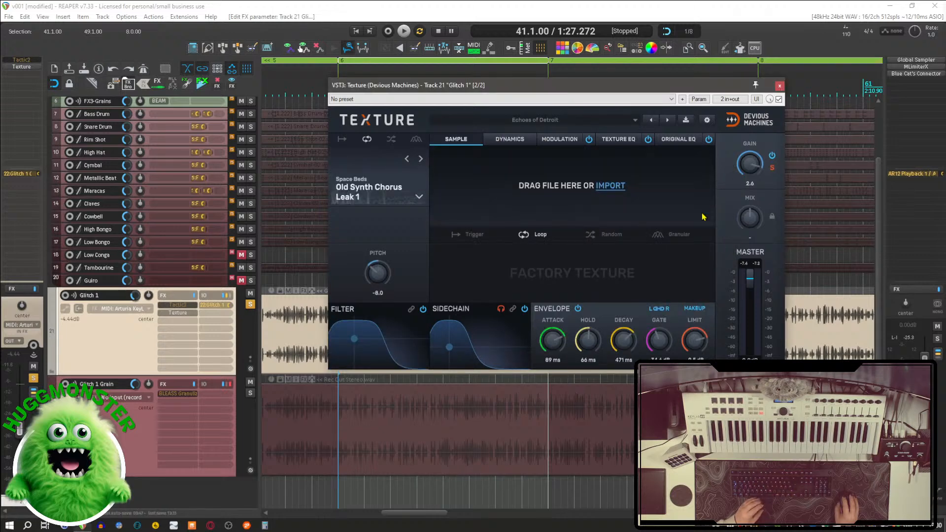
Play the loop and lower the limit and gate thresholds in Texture's dynamics view.
key("space")
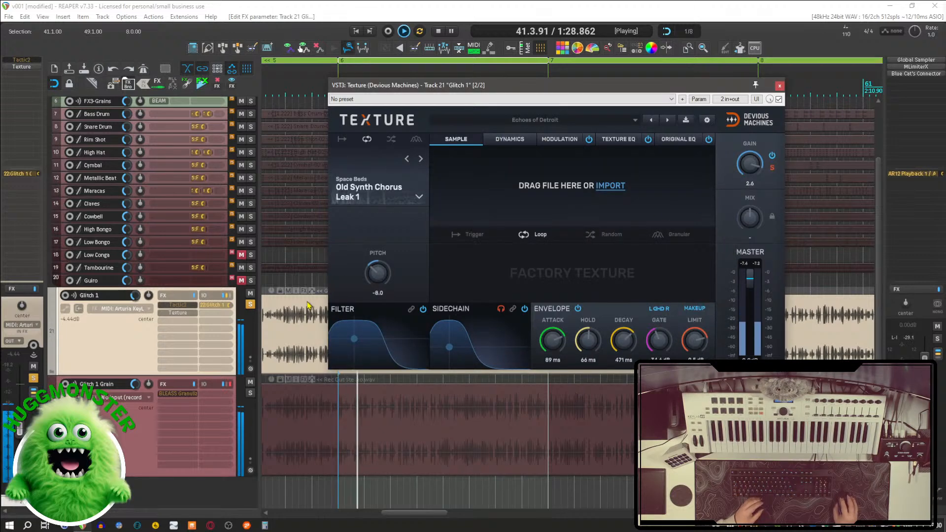
left_click(520, 142)
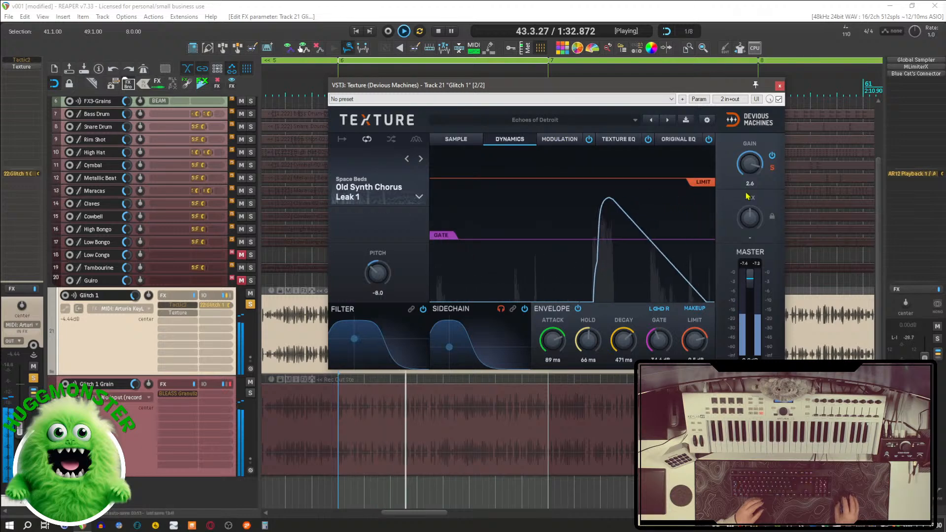
left_click_drag(702, 182, 707, 211)
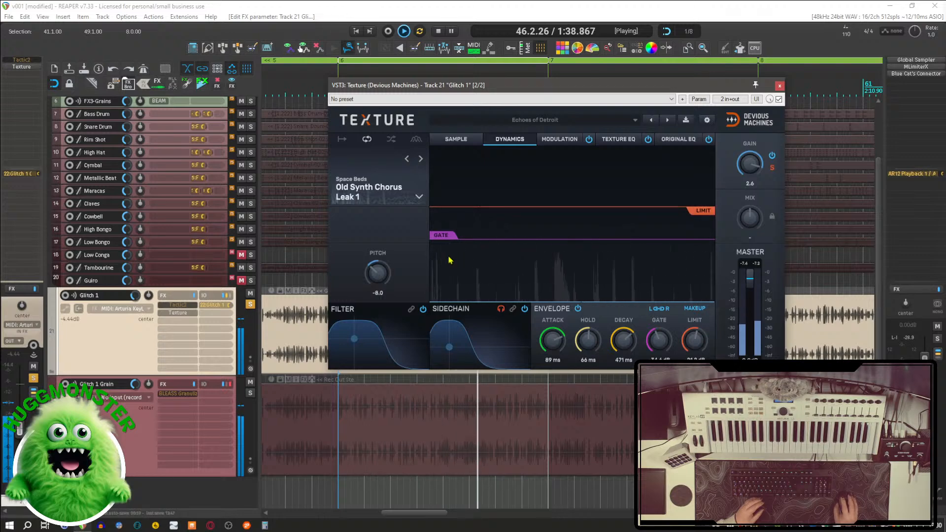
left_click_drag(441, 237, 442, 251)
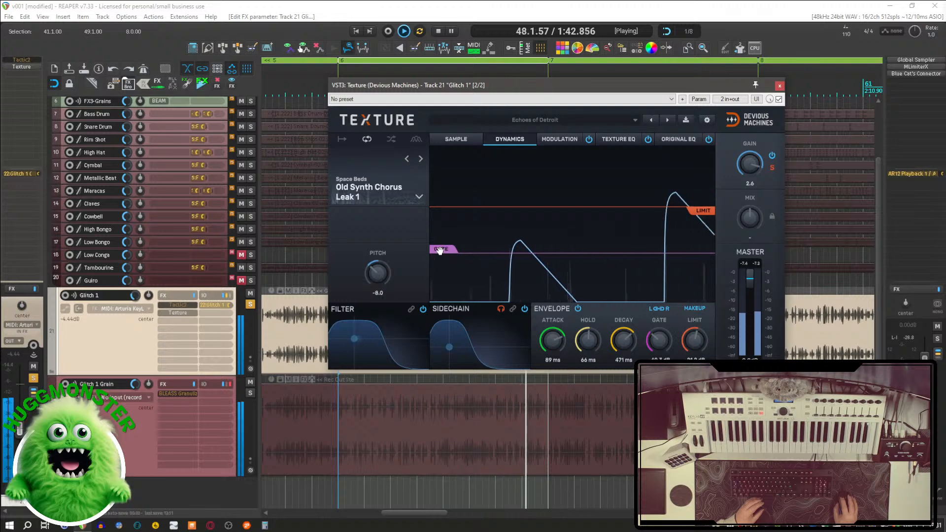
left_click_drag(440, 251, 437, 248)
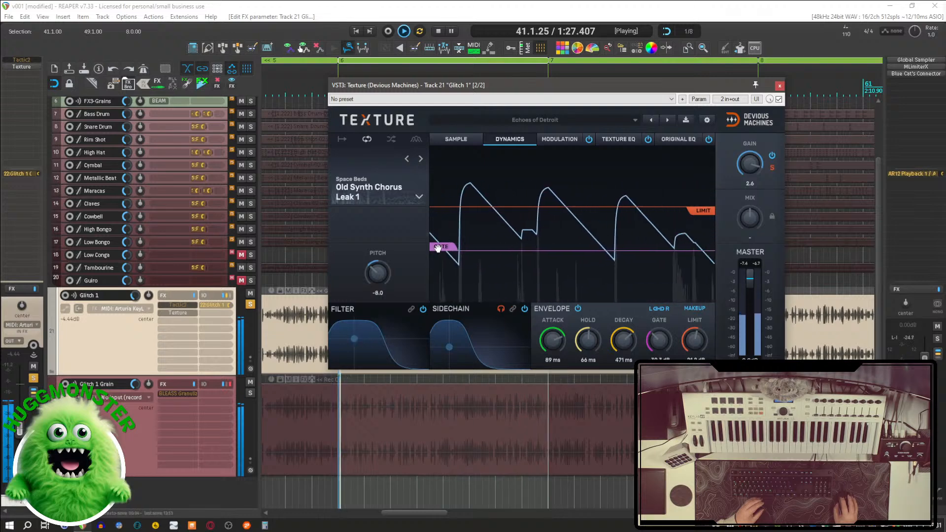
left_click_drag(703, 210, 705, 197)
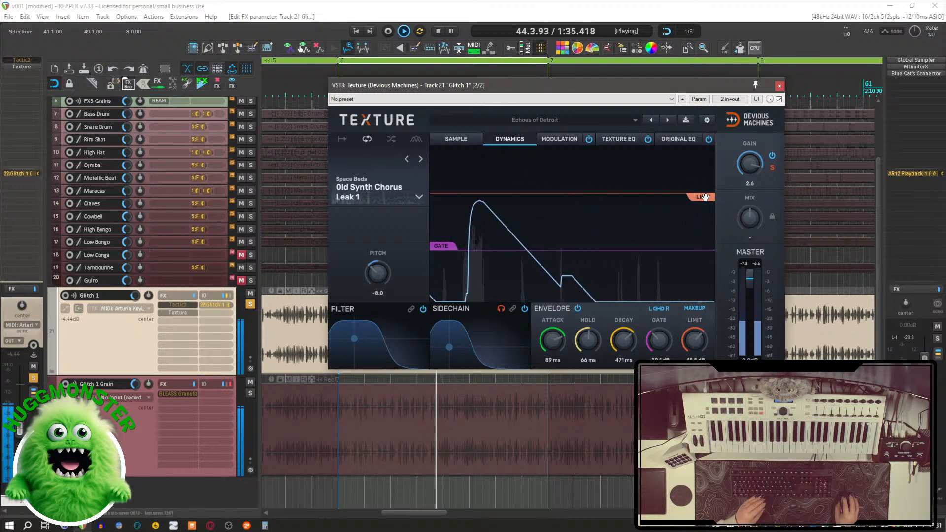
left_click_drag(704, 197, 705, 199)
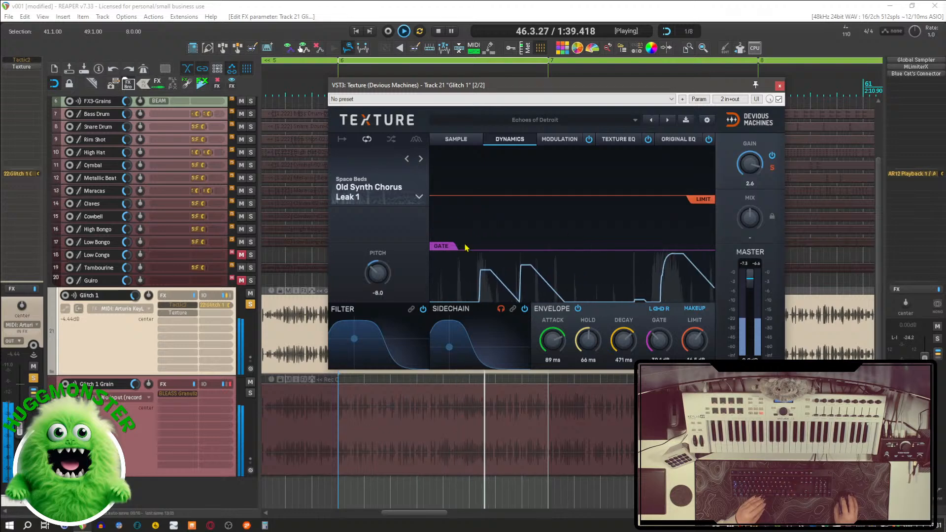
Audition gate thresholds from just below the limit line down to off, and leave the gate at a low threshold.
left_click_drag(450, 245, 447, 242)
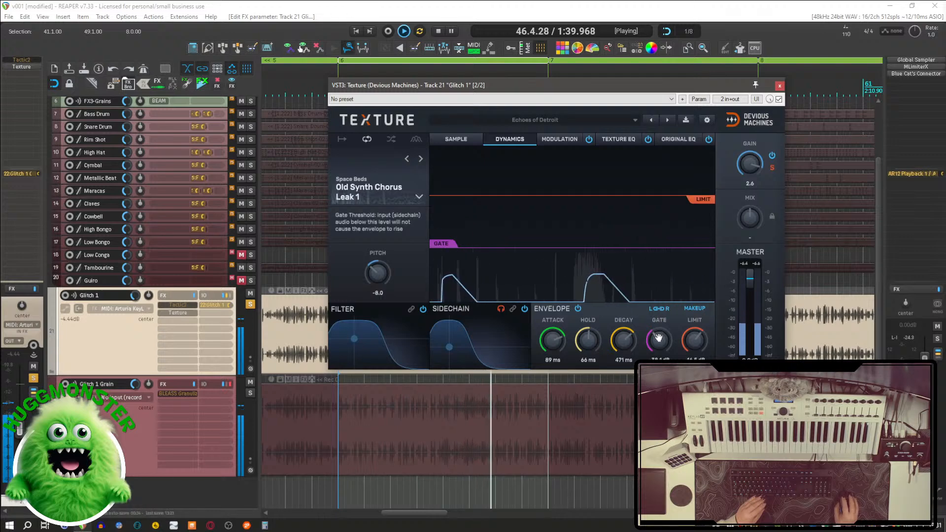
left_click_drag(657, 337, 657, 331)
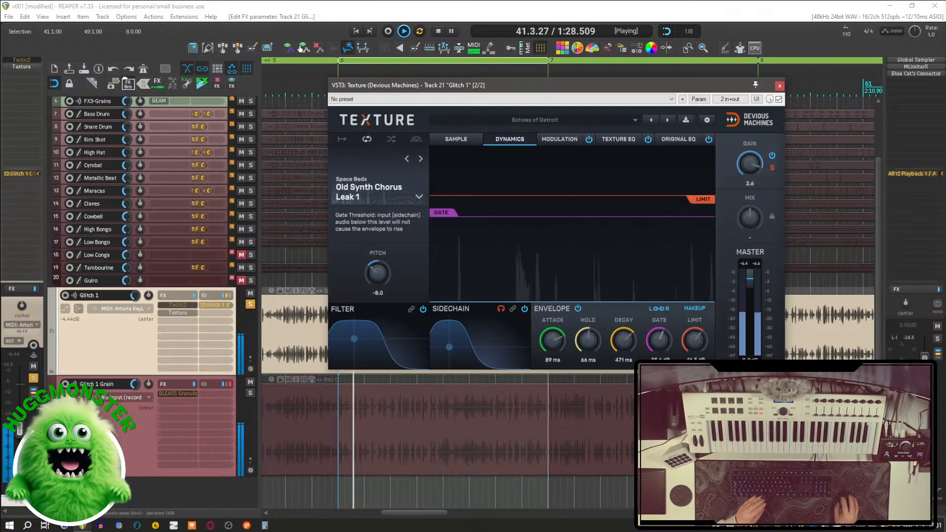
mouse_move(659, 338)
left_mouse_down()
mouse_move(658, 352)
mouse_move(659, 320)
left_mouse_up()
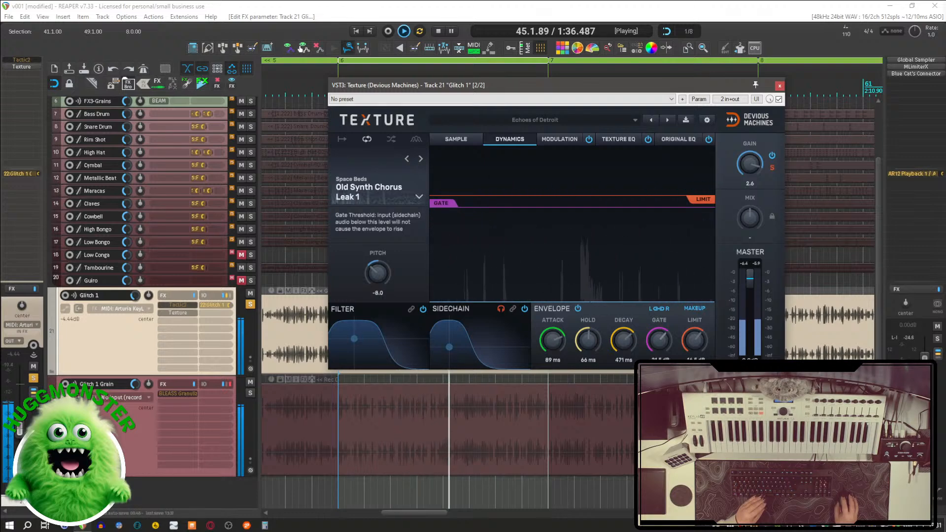
left_click_drag(658, 320, 658, 328)
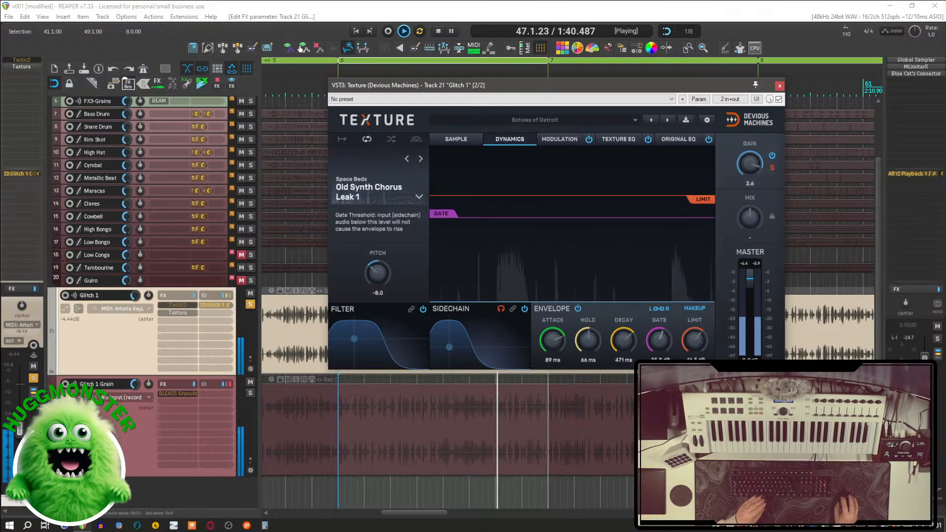
left_click_drag(659, 340, 659, 342)
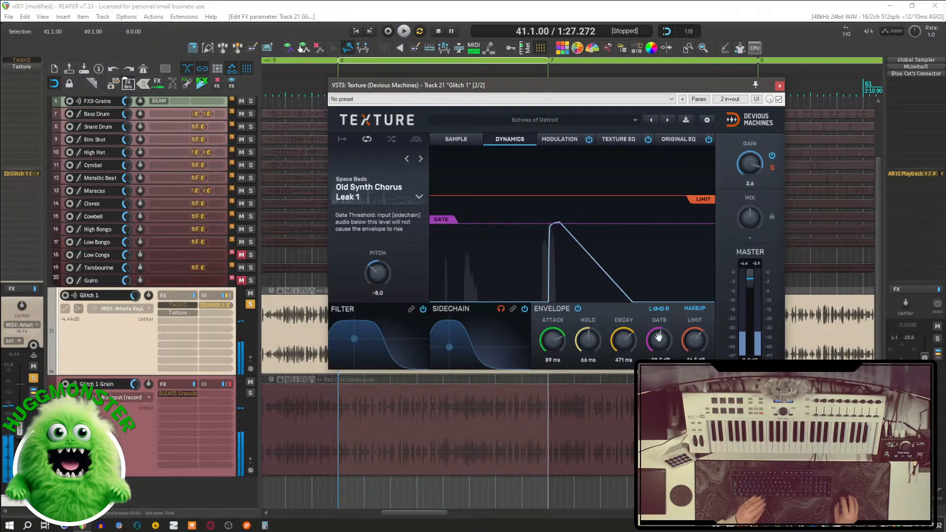
key("space")
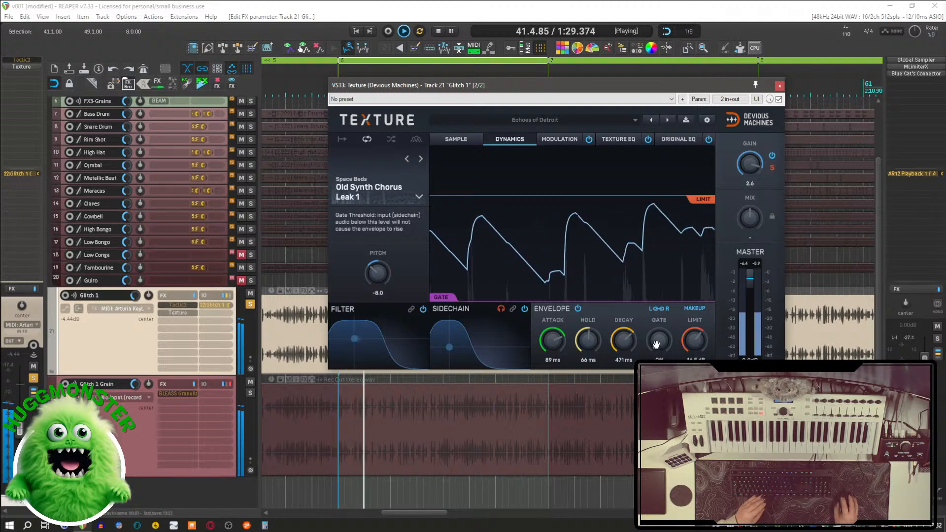
mouse_move(656, 345)
left_mouse_down()
mouse_move(656, 334)
mouse_move(656, 344)
left_mouse_up()
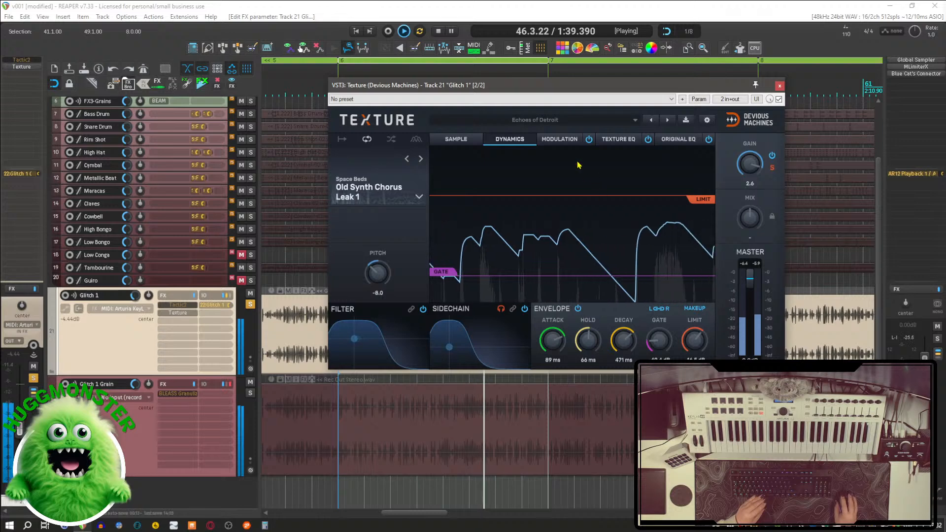
Check Texture's modulation, dynamics and sample views while the loop plays.
left_click(559, 139)
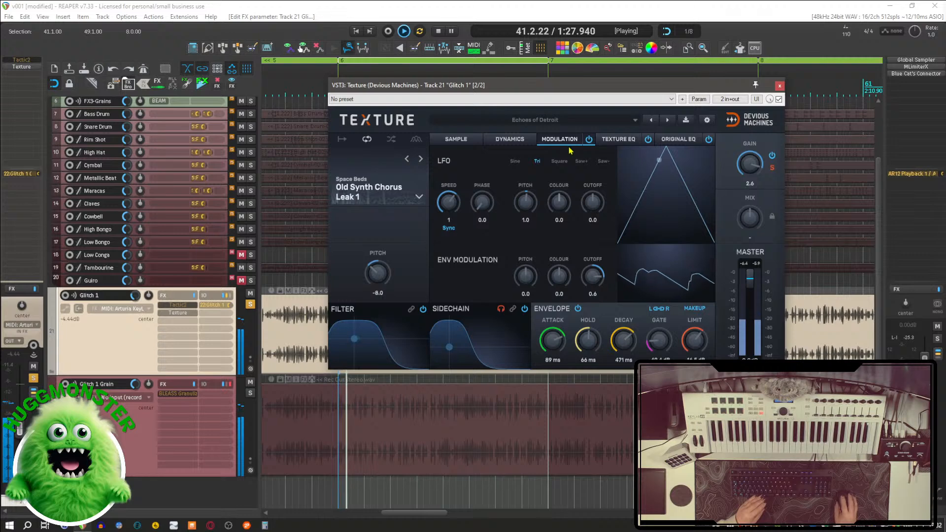
left_click(510, 140)
left_click(456, 139)
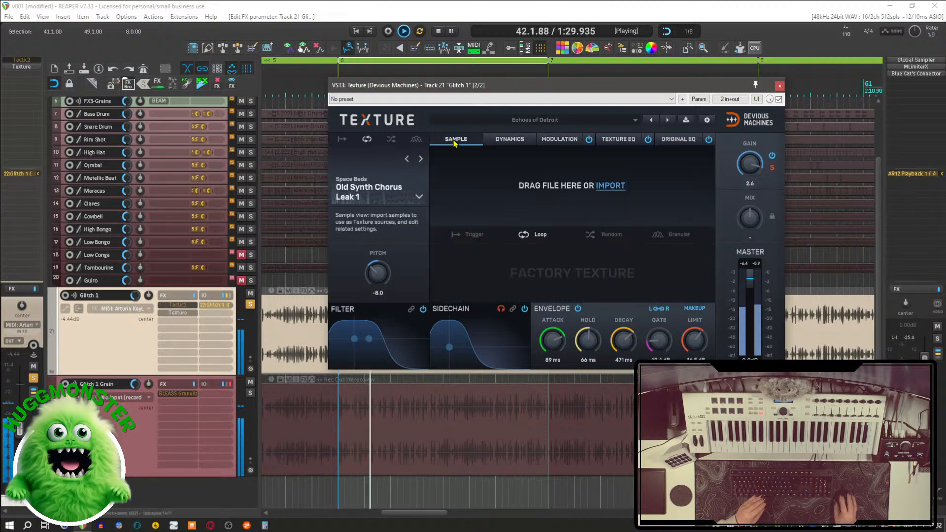
left_click(510, 139)
In the texture EQ, set the 32 Hz band to -6.0 dB and the green band to 3.9 dB at 200 Hz, and show the original EQ.
left_click(619, 139)
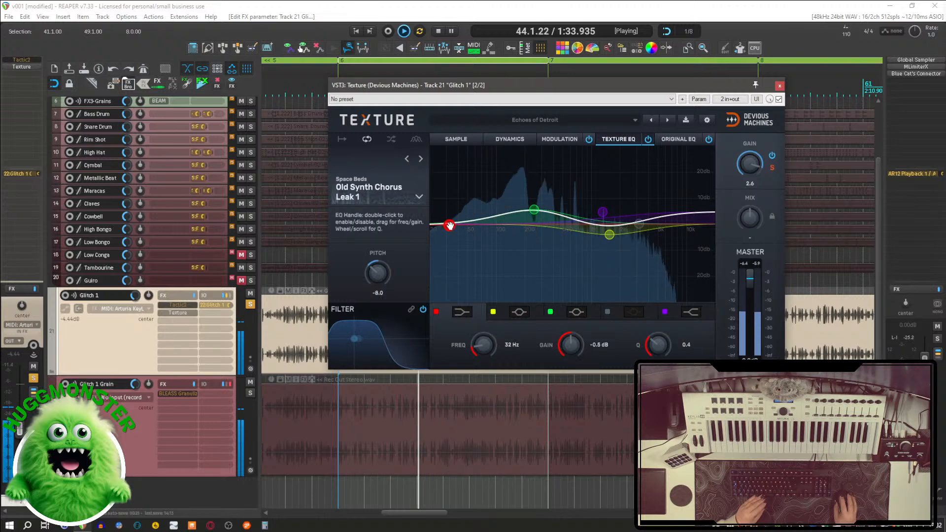
left_click_drag(449, 225, 449, 240)
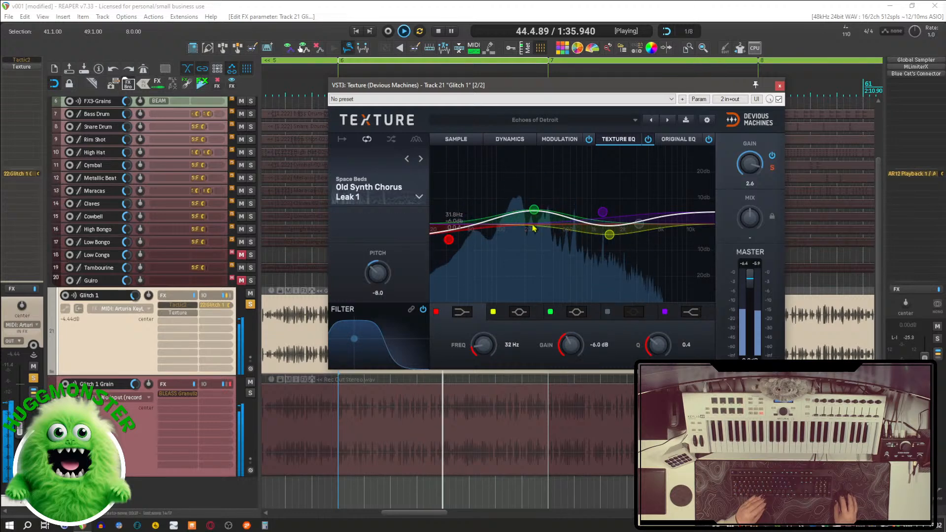
left_click_drag(534, 209, 524, 214)
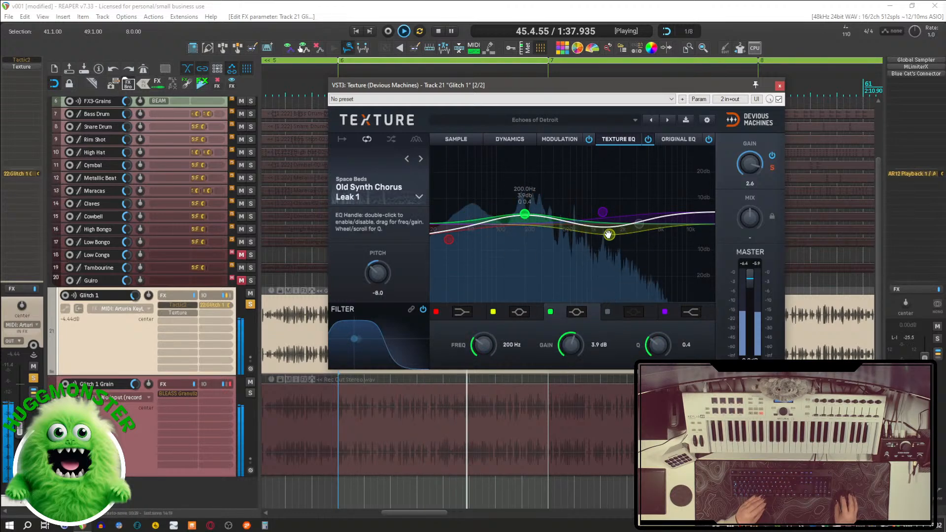
left_click(559, 140)
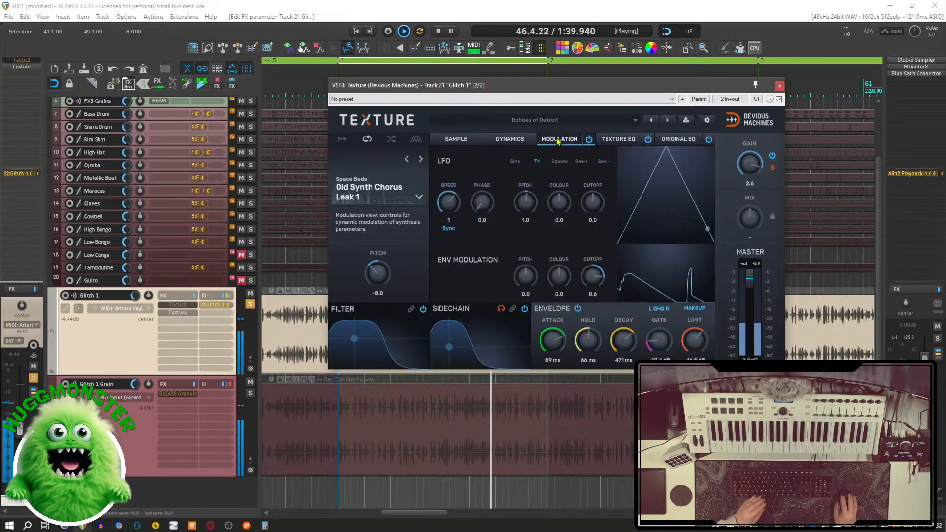
left_click(679, 139)
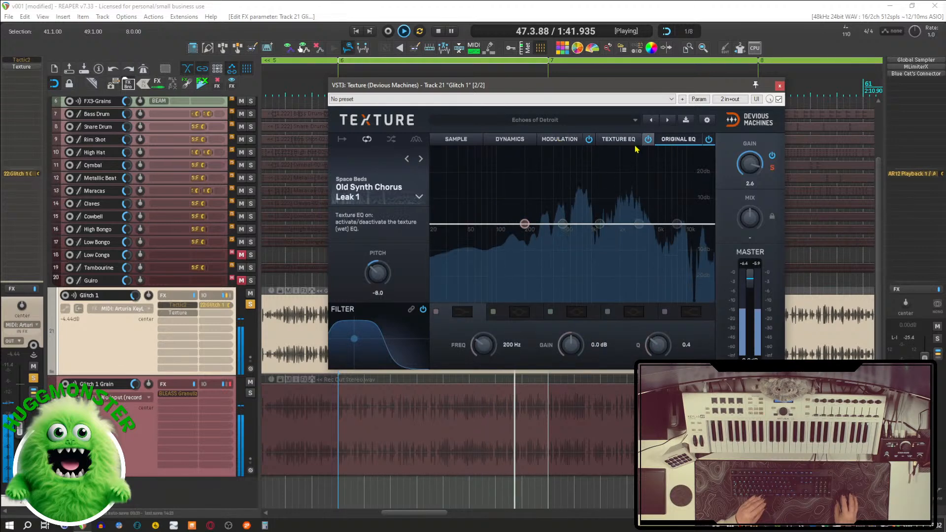
Open Texture's dynamics view, audition low and maximum limit thresholds, settle the limit at -16.5 dB and raise the gate threshold.
left_click(544, 142)
left_click(510, 139)
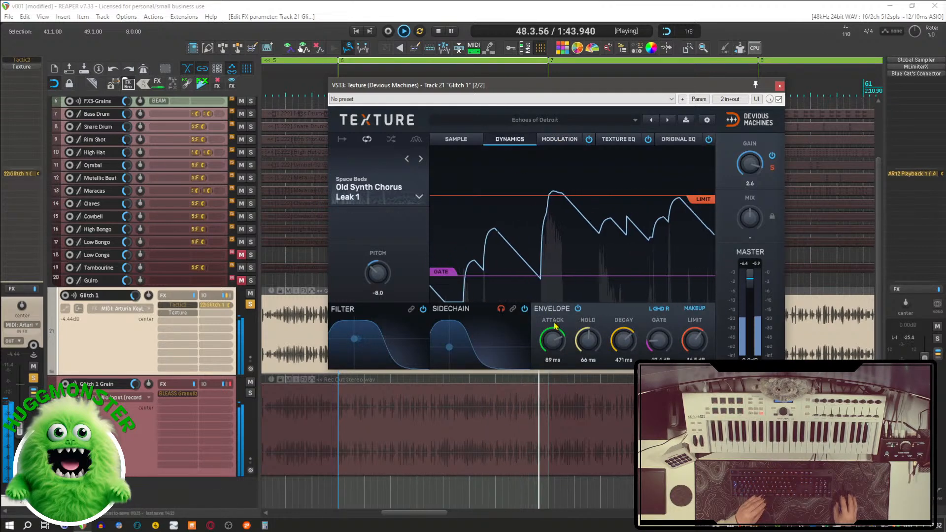
left_click_drag(645, 358, 647, 371)
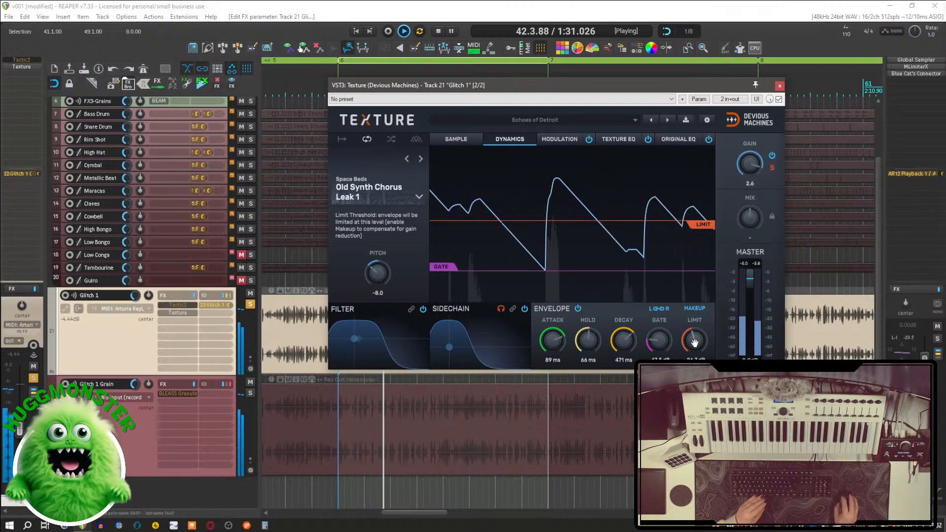
left_click_drag(694, 343, 695, 315)
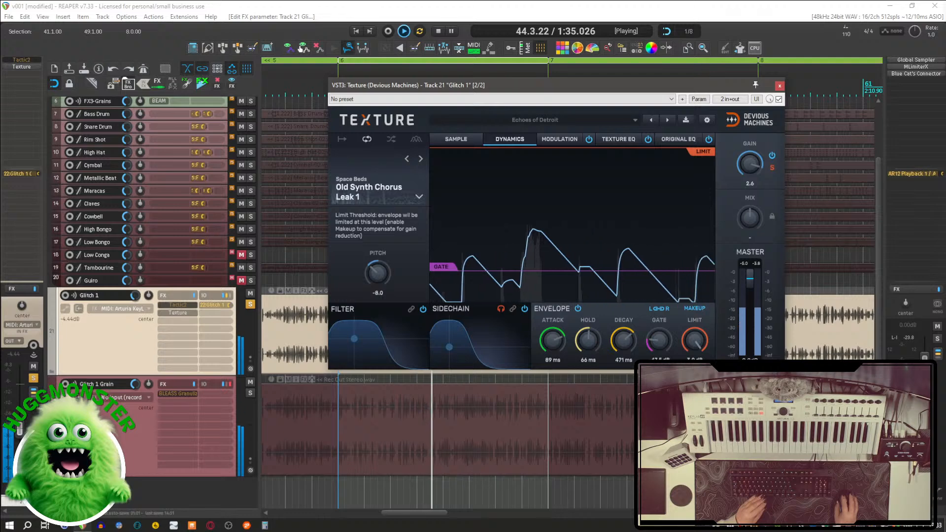
left_click_drag(694, 315, 661, 315)
Set the envelope attack to 0.16 ms, decay to 27 ms and gate to -40.6 dB, and stop playback.
left_click_drag(627, 343, 627, 377)
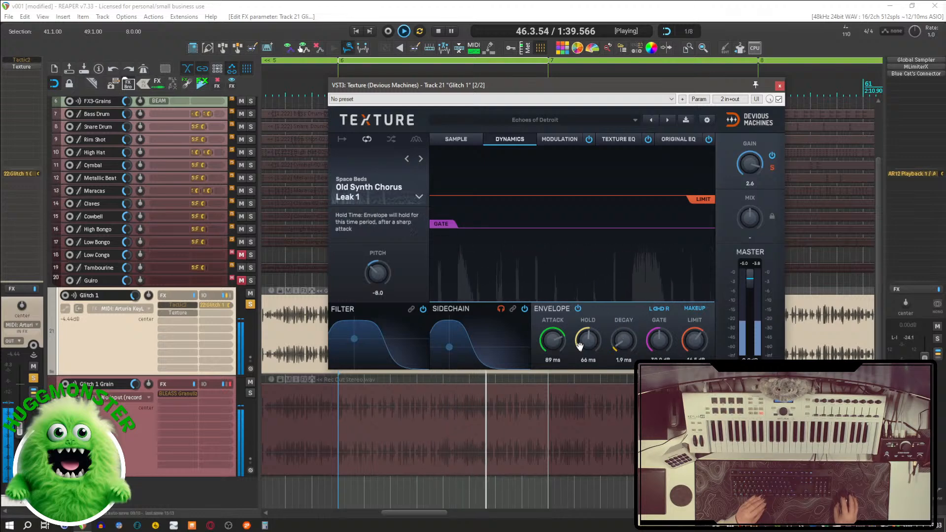
mouse_move(552, 340)
left_mouse_down()
mouse_move(552, 374)
mouse_move(553, 325)
mouse_move(552, 345)
left_mouse_up()
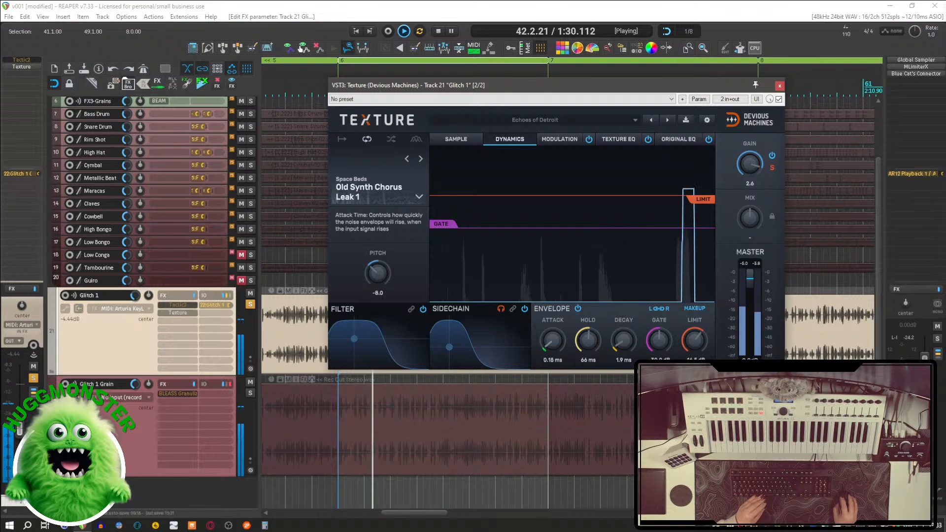
left_click_drag(624, 340, 659, 352)
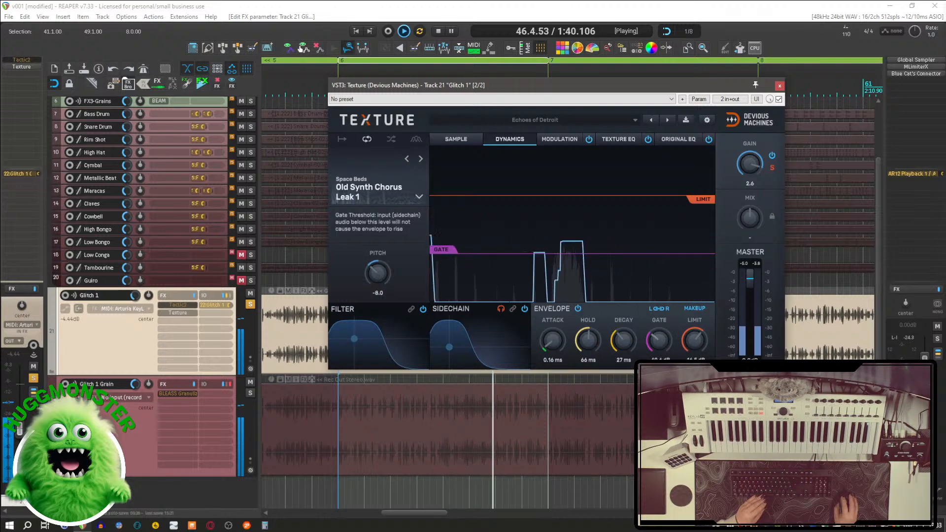
key("space")
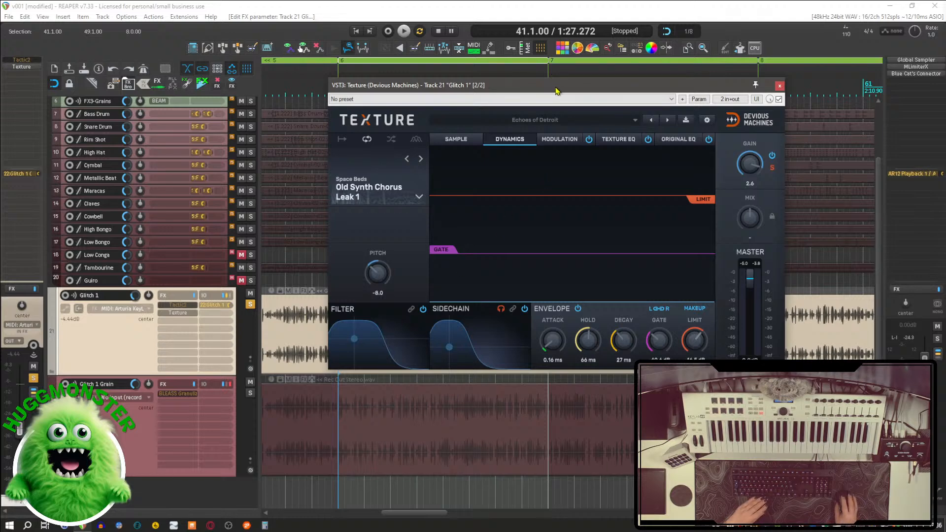
Move the Texture window aside and compare the playing loop with the sidechain filter off and on.
left_click_drag(556, 90, 583, 84)
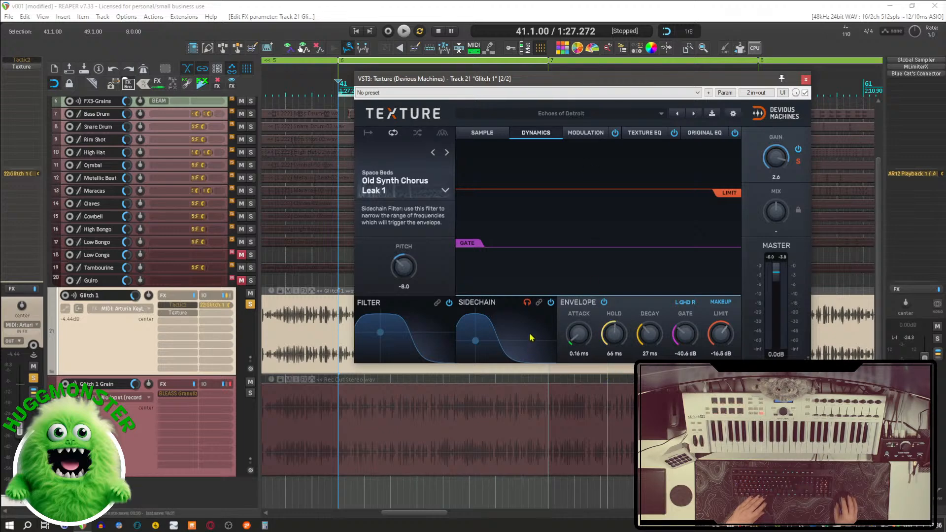
left_click(550, 302)
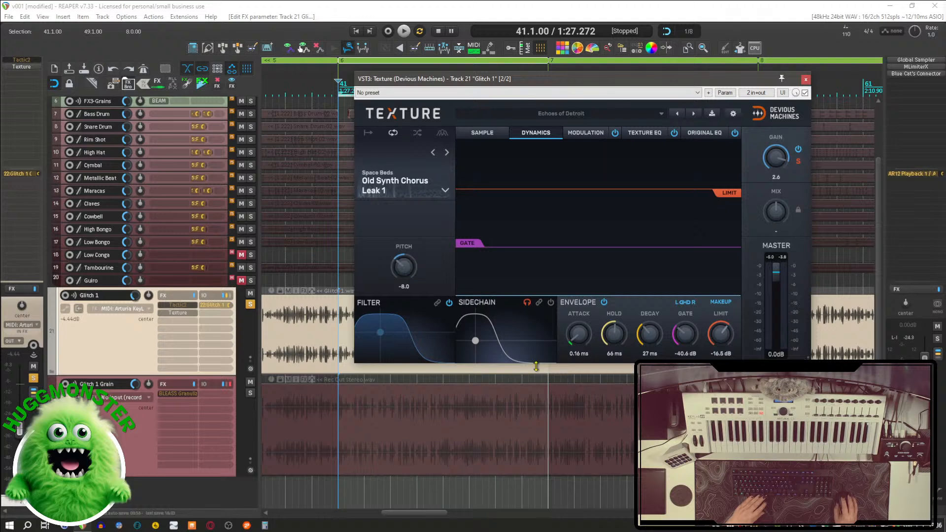
key("space")
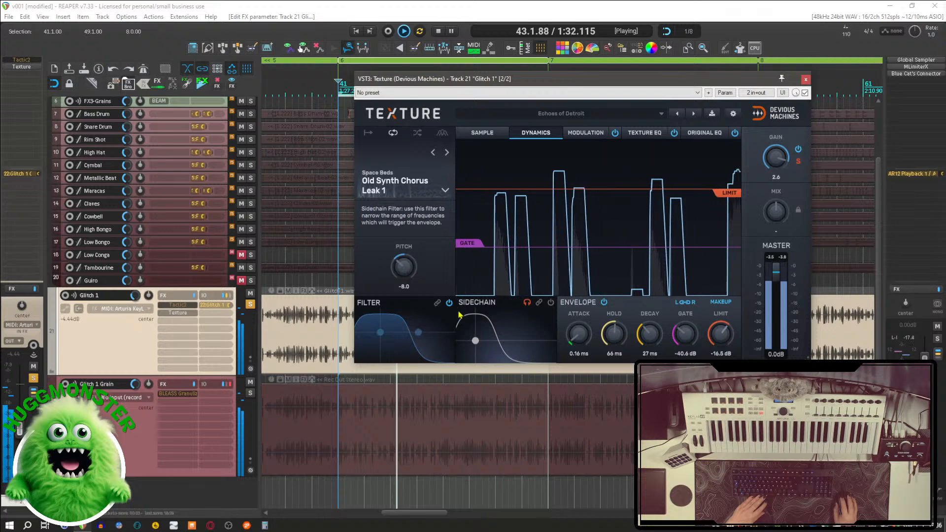
left_click(551, 304)
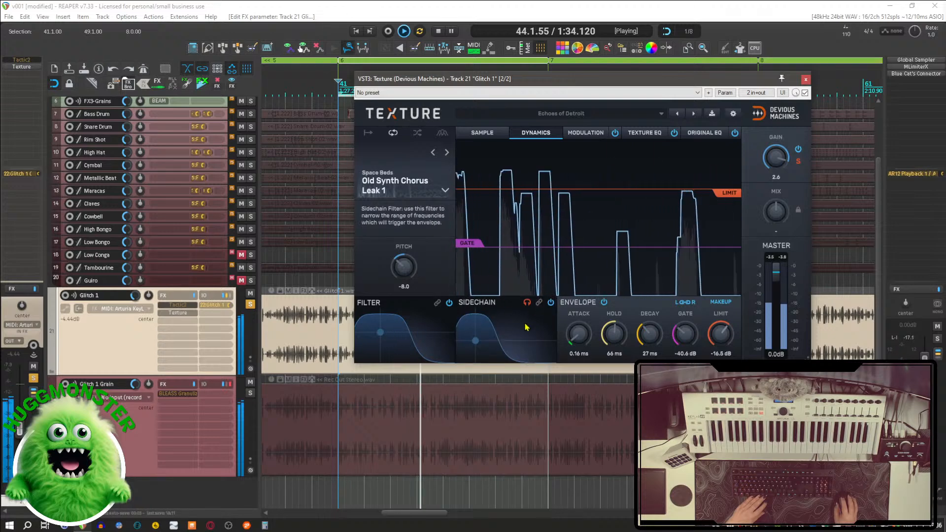
Shift the sidechain filter to higher frequencies, and set the gate to -29.3 dB and the limit to -10.8 dB.
left_click_drag(475, 340, 499, 339)
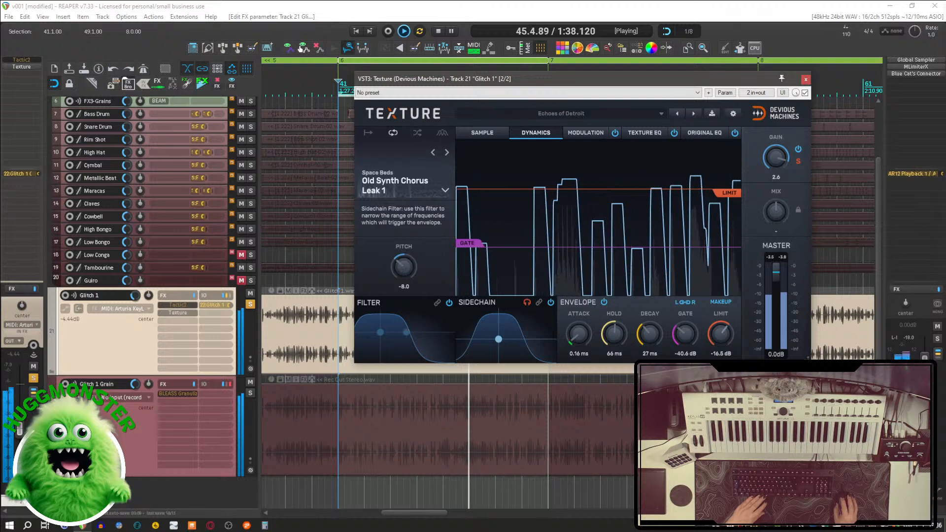
left_click_drag(683, 340, 682, 320)
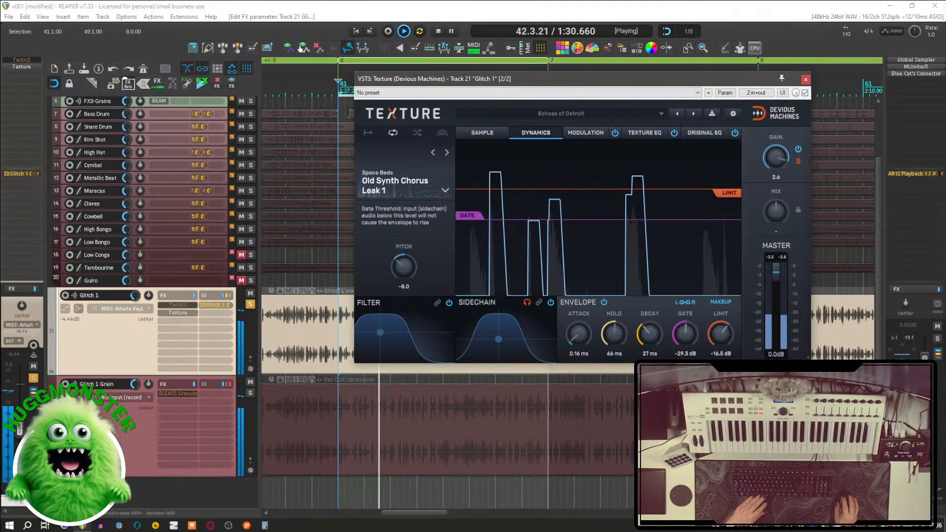
left_click_drag(719, 340, 718, 335)
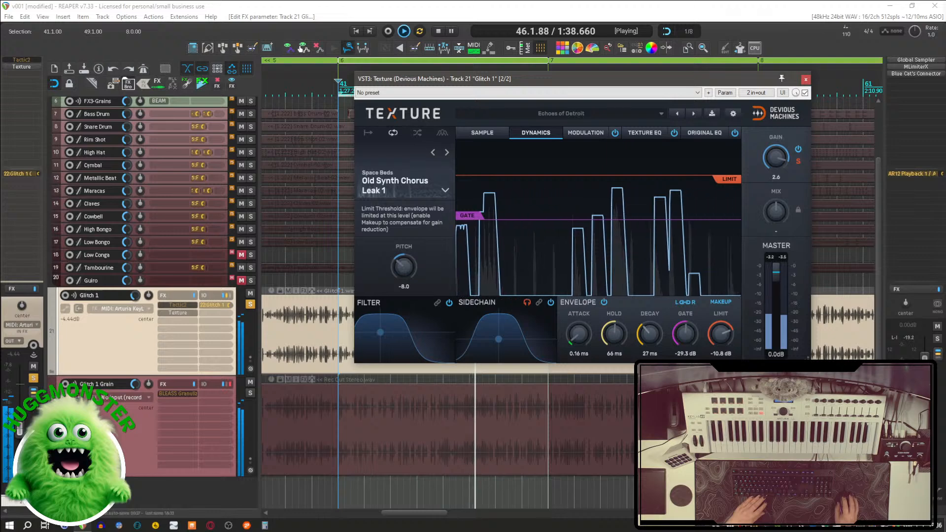
Set the envelope attack to 3.4 ms and the decay to 97 ms.
left_click_drag(579, 335, 578, 324)
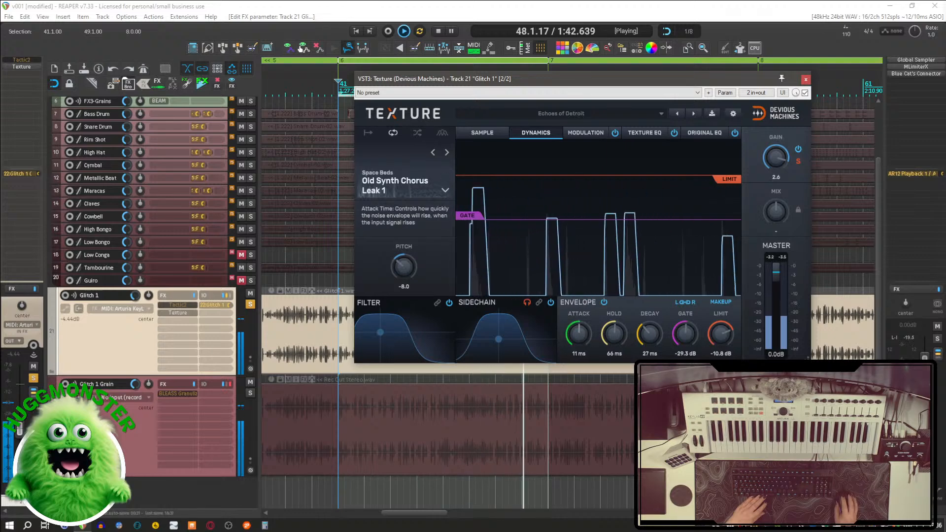
left_click_drag(578, 330, 578, 340)
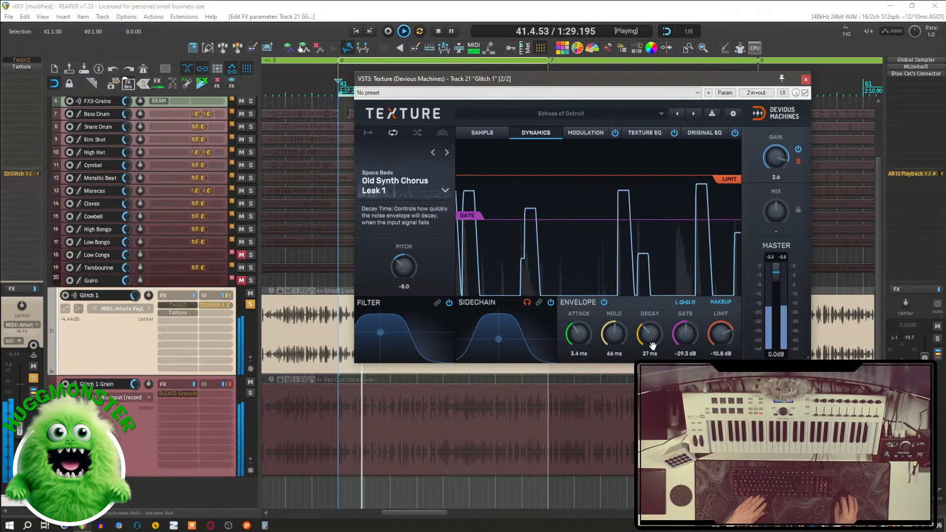
mouse_move(649, 334)
left_mouse_down()
mouse_move(650, 321)
mouse_move(649, 341)
left_mouse_up()
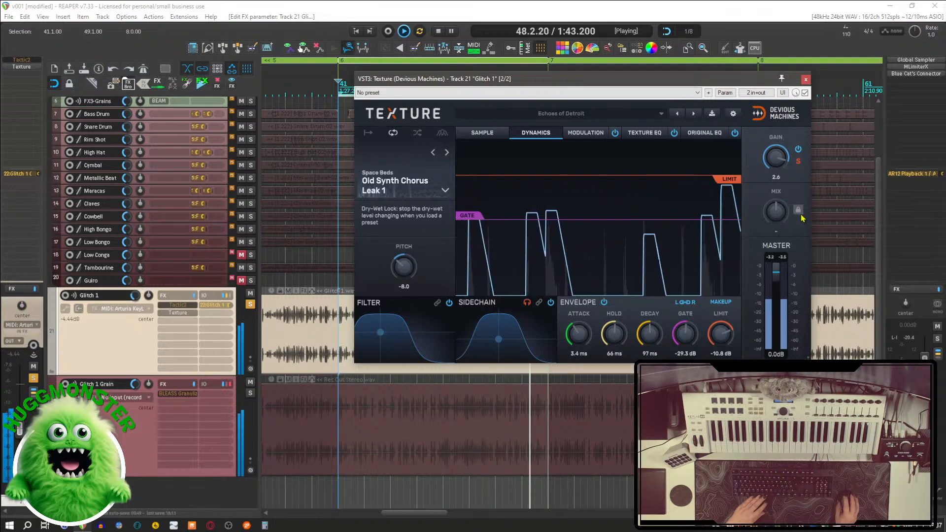
Set the mix to 57 Dry and the gain to 0.5, and nudge the sidechain and noise filters slightly higher in frequency.
left_click_drag(772, 209, 772, 242)
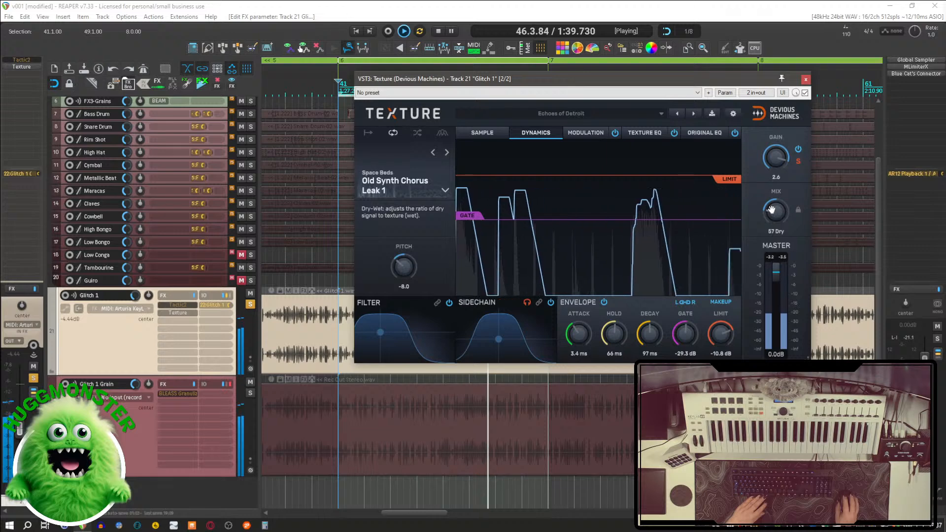
left_click_drag(768, 163, 768, 171)
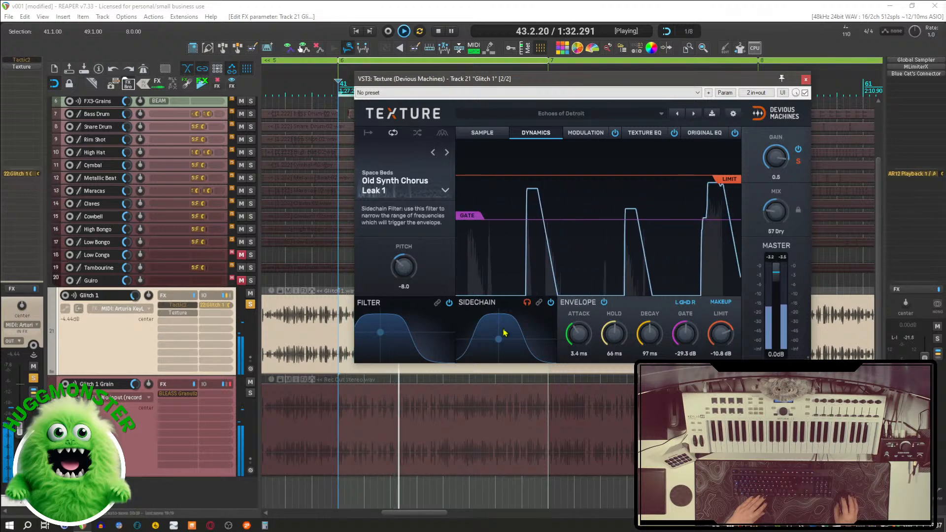
left_click_drag(499, 338, 502, 338)
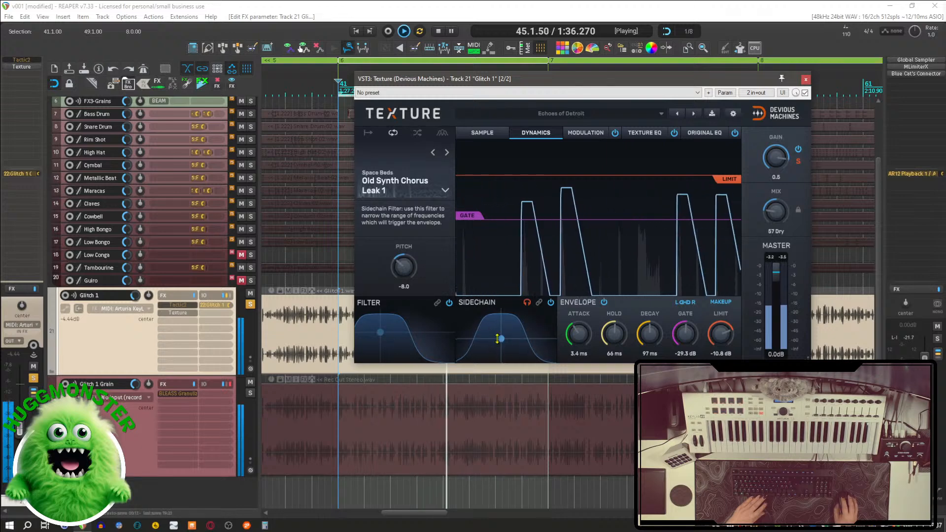
left_click_drag(380, 329, 389, 330)
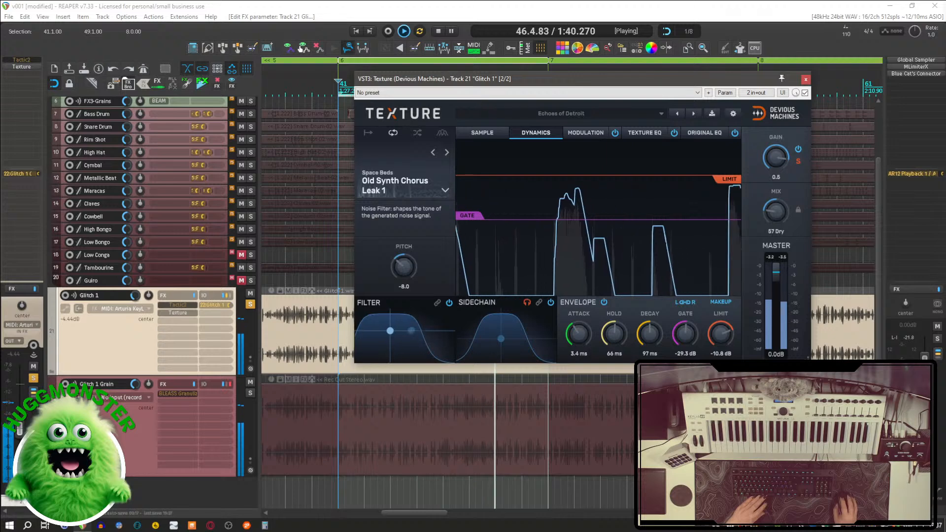
Unsolo the Glitch 1 track, reposition the Texture window and play the loop with the full mix.
left_click(250, 304)
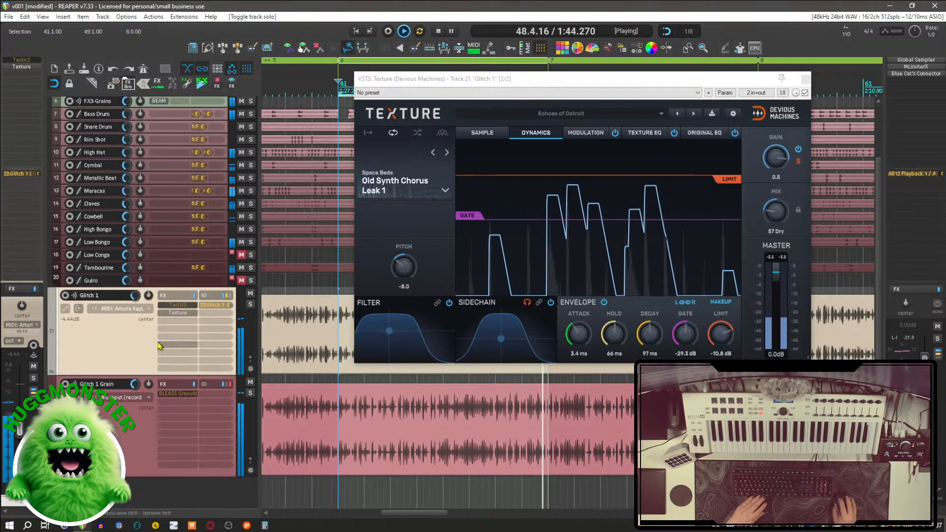
key("space")
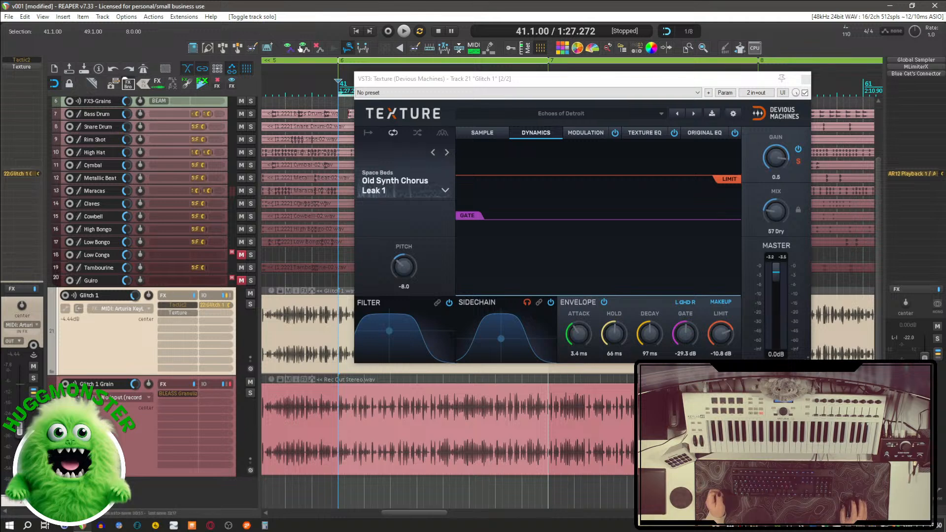
left_click_drag(659, 81, 615, 82)
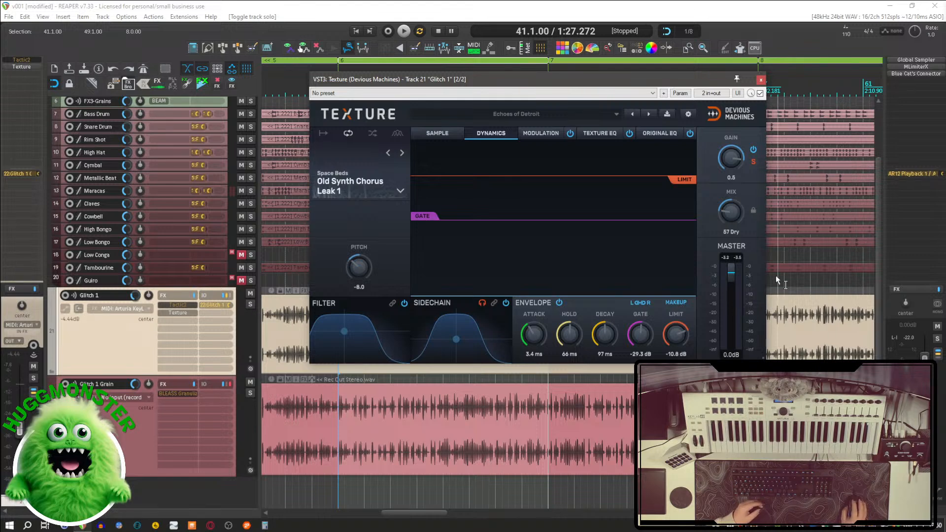
left_click_drag(561, 85, 550, 81)
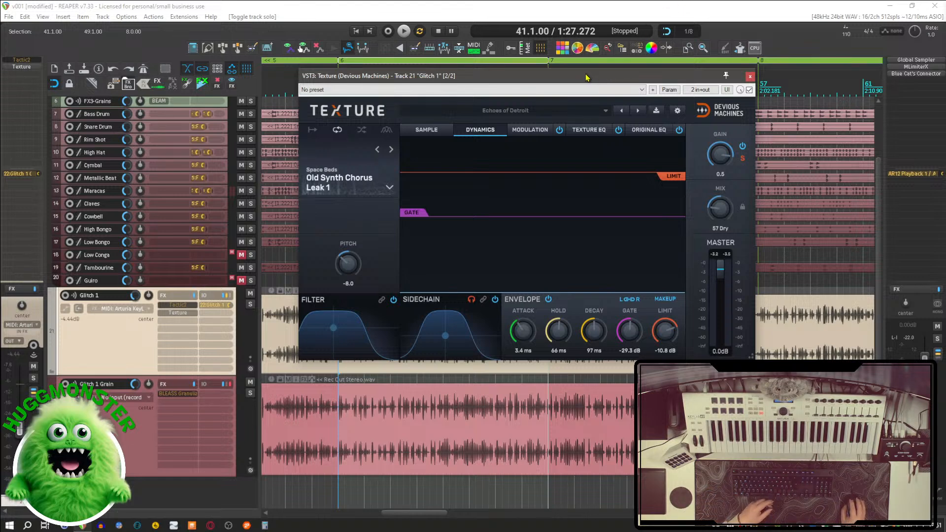
key("space")
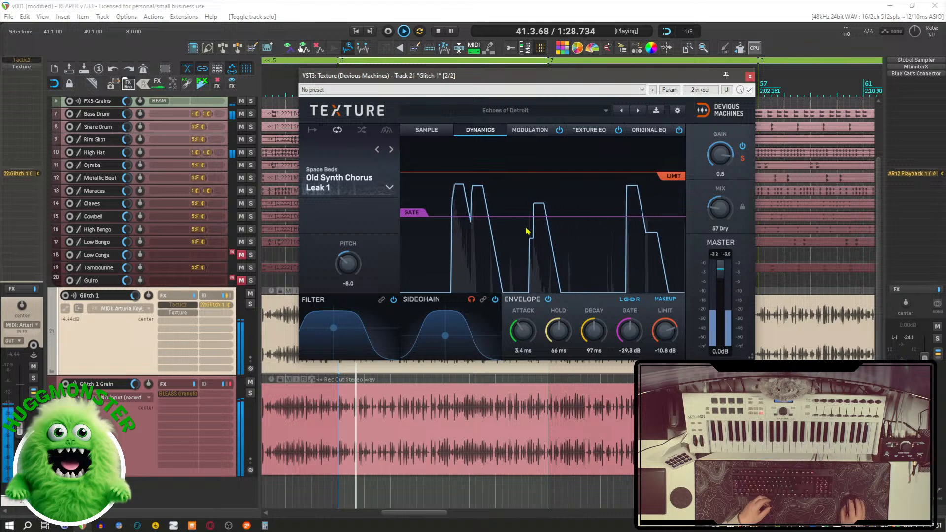
Set the decay to 173 ms, hold to 76 ms, gate to -28.1 dB, limit to -14.0 dB and master volume to -0.9 dB.
left_click_drag(591, 341, 629, 331)
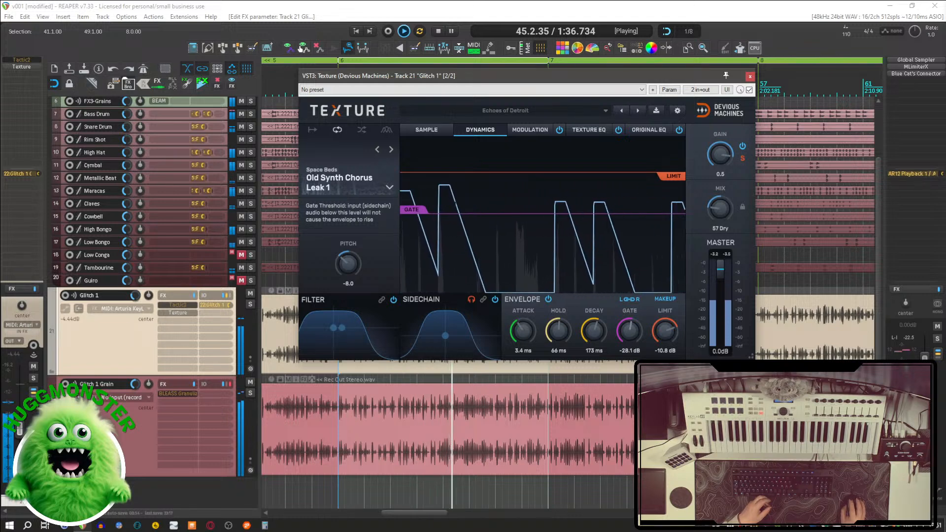
left_click_drag(563, 333, 563, 333)
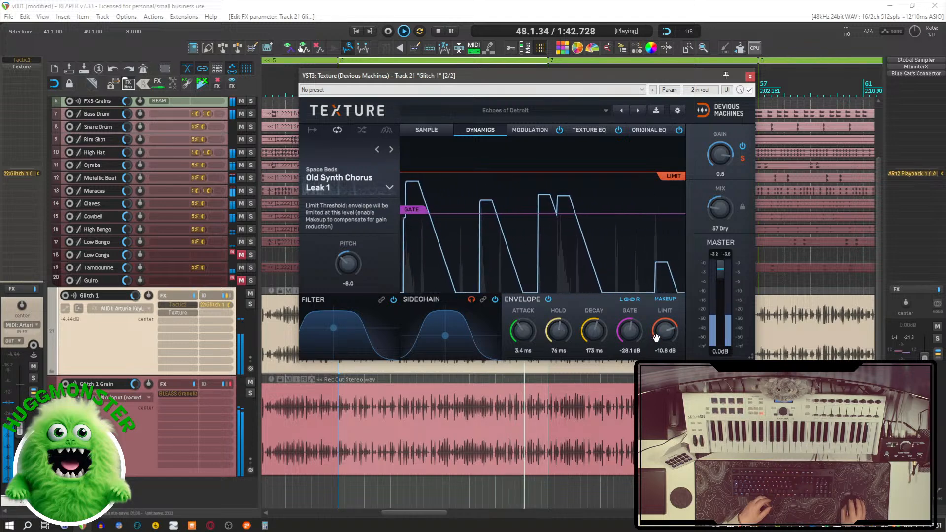
left_click_drag(665, 331, 659, 334)
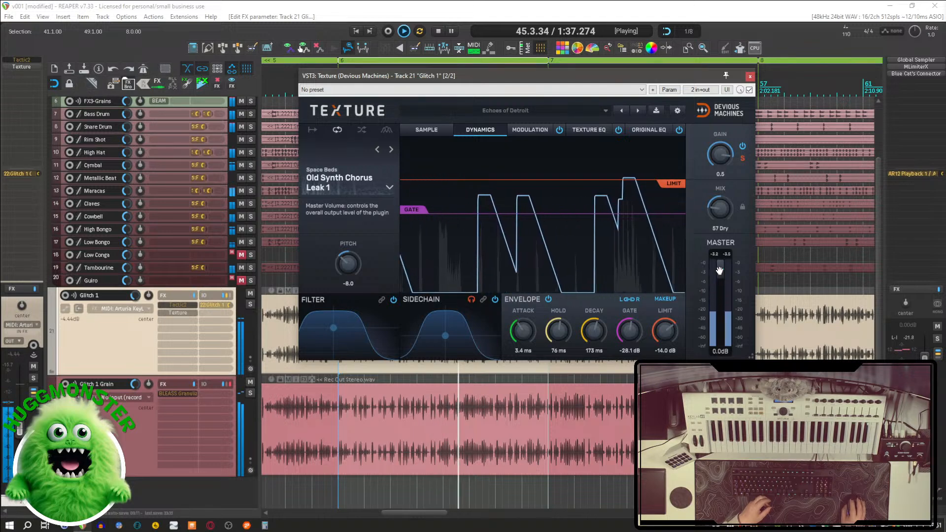
left_click_drag(720, 270, 720, 272)
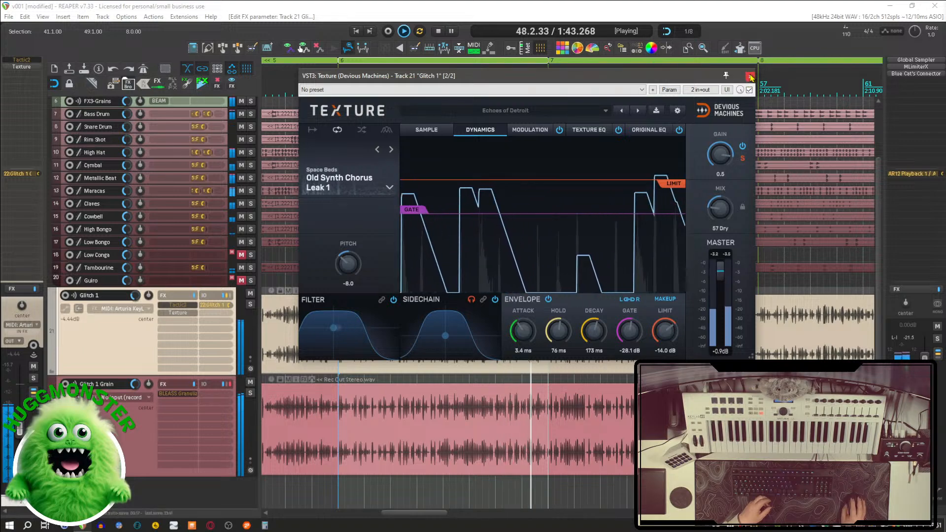
Close the Texture window, stop playback and save the project.
left_click(749, 76)
key("space")
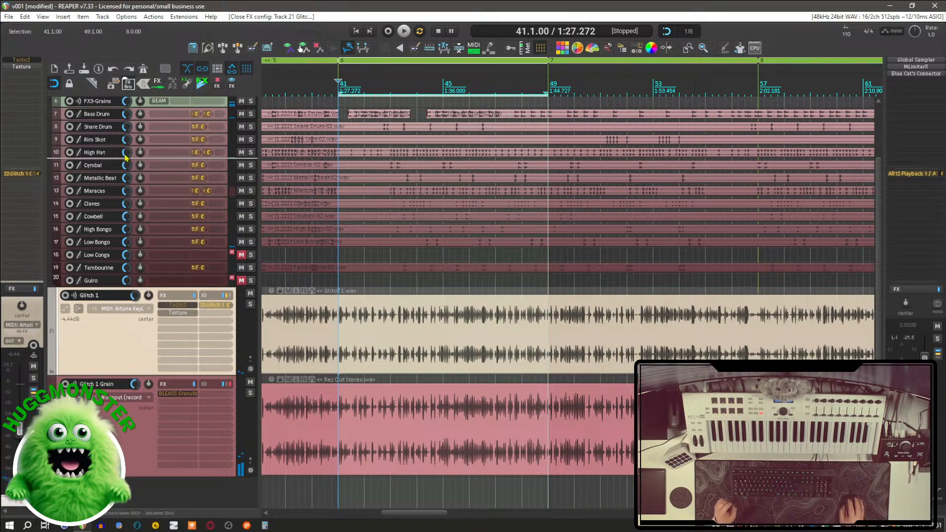
key("ctrl+s")
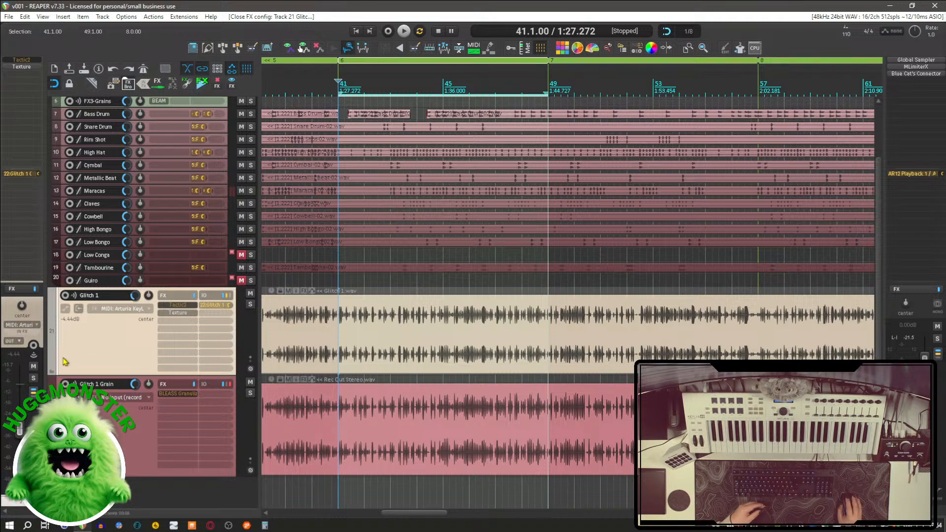
scroll(628, 358, "down", 6)
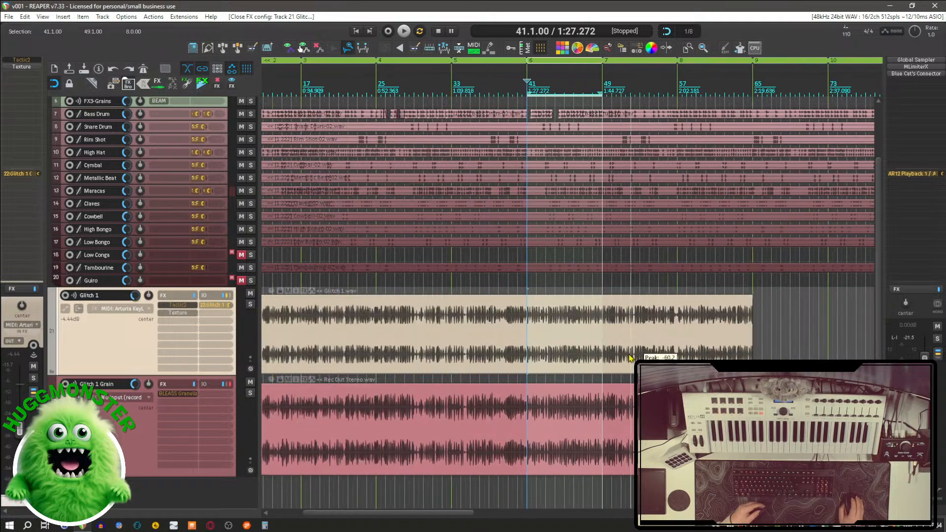